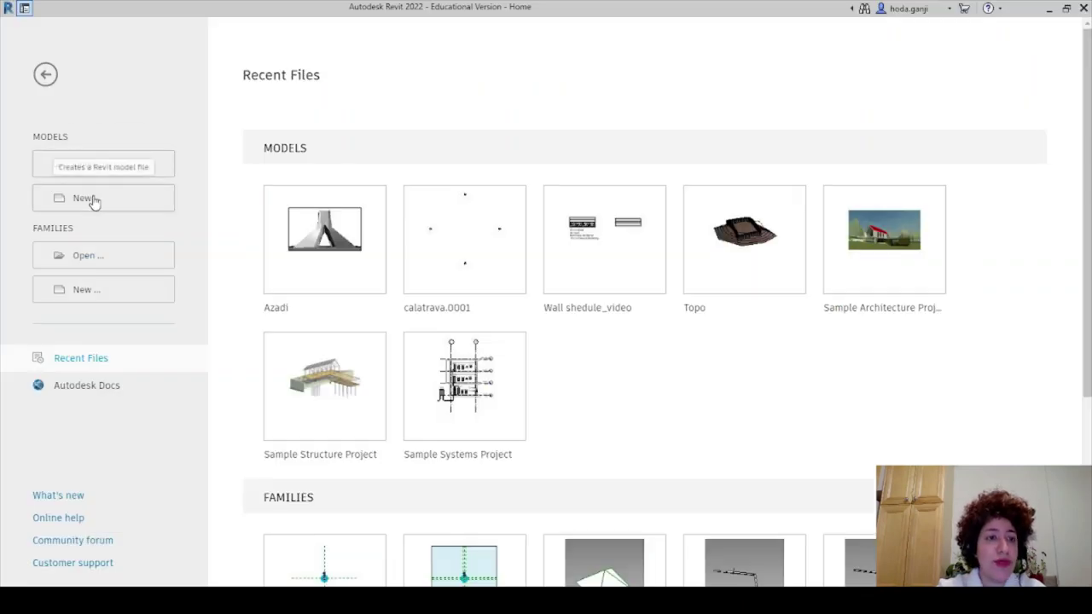
# Step: Create a new project from the Metric-Architectural Template
pyautogui.click(76, 197)
pyautogui.click(564, 266)
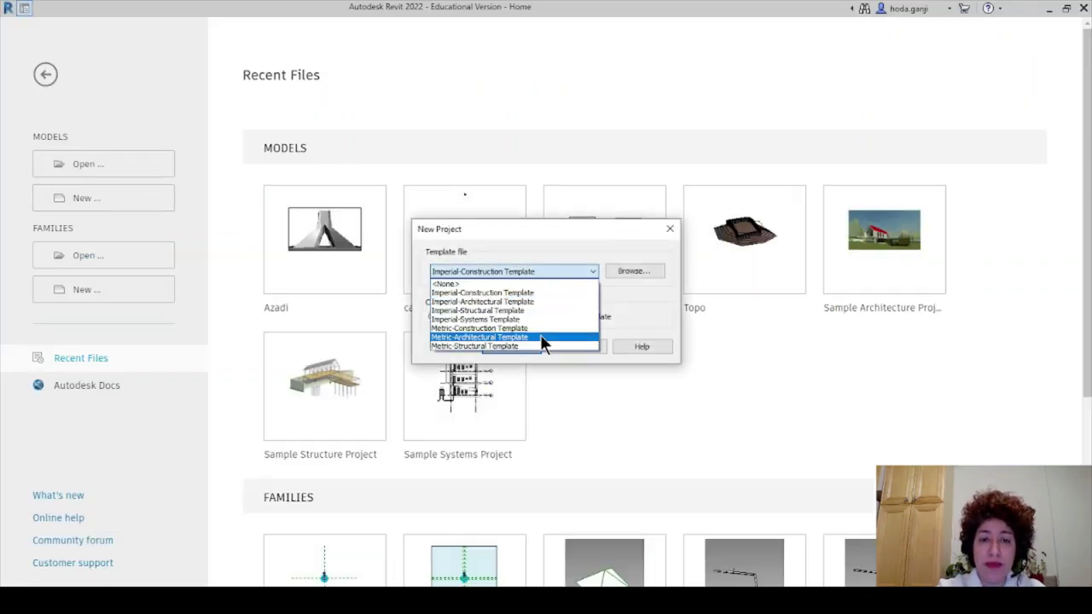
pyautogui.click(540, 334)
pyautogui.click(508, 347)
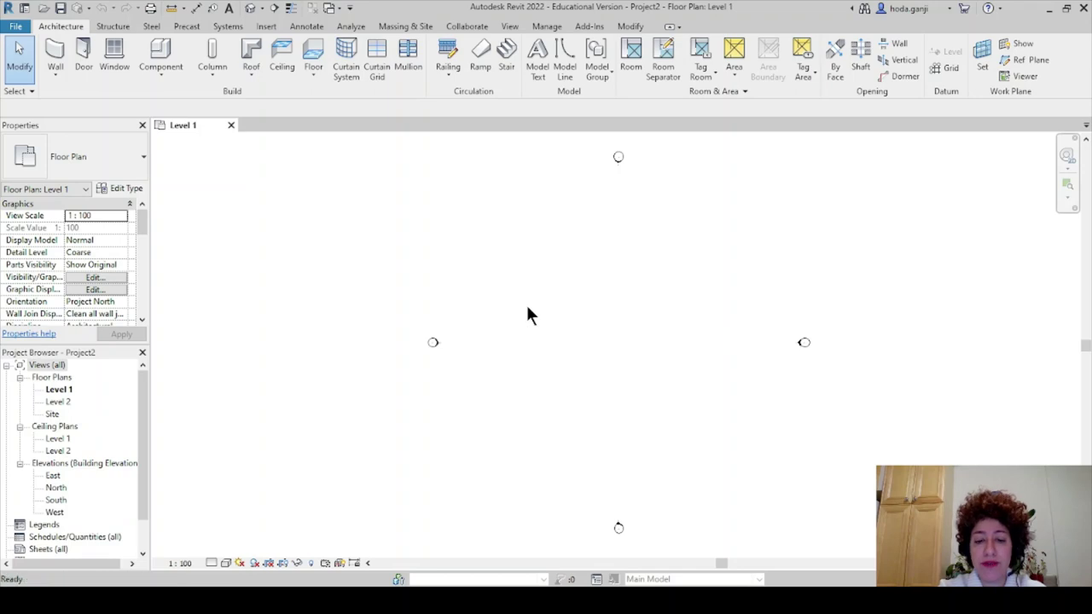
# Step: Set the project's length units to meters with 3 decimal places
pyautogui.press('u')
pyautogui.press('n')
pyautogui.click(600, 248)
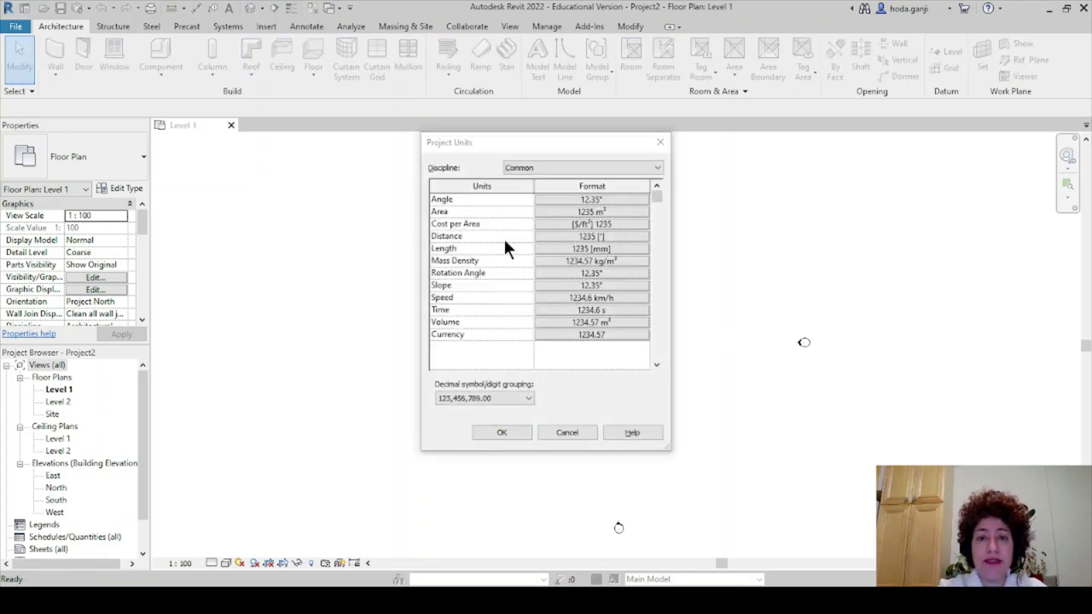
pyautogui.click(327, 229)
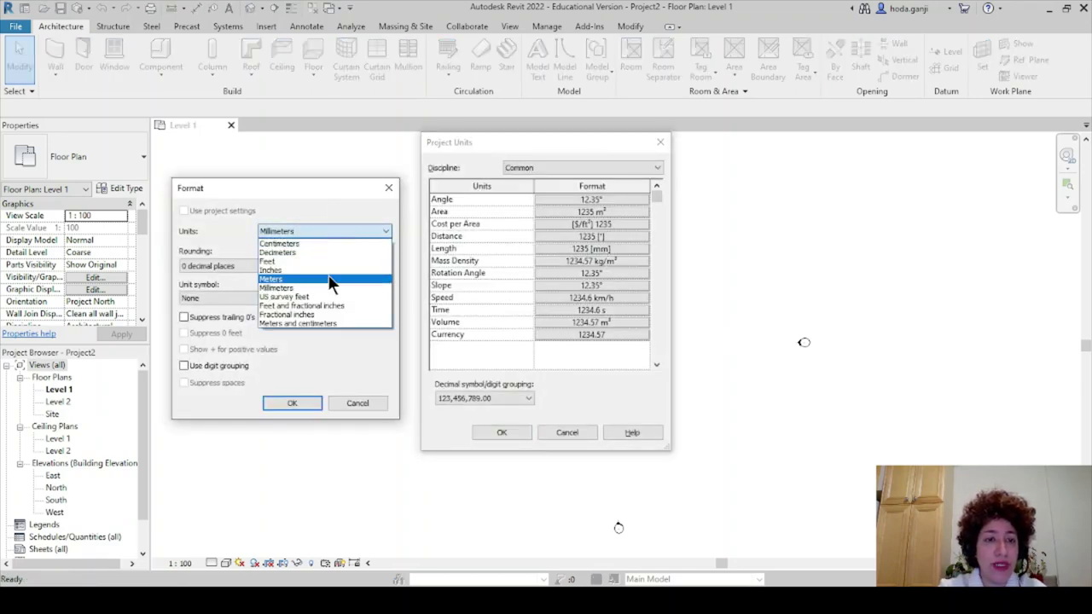
pyautogui.click(328, 279)
pyautogui.click(233, 266)
pyautogui.click(252, 328)
pyautogui.click(292, 402)
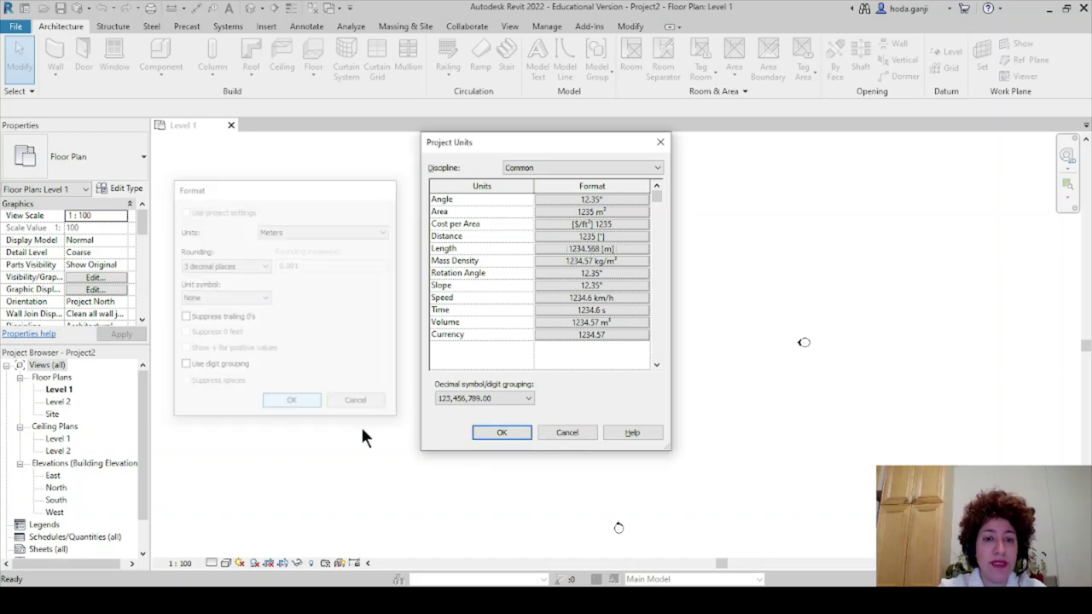
pyautogui.click(519, 433)
# Step: Launch Dynamo, start a new workspace in a maximized window and expand the node library
pyautogui.click(548, 26)
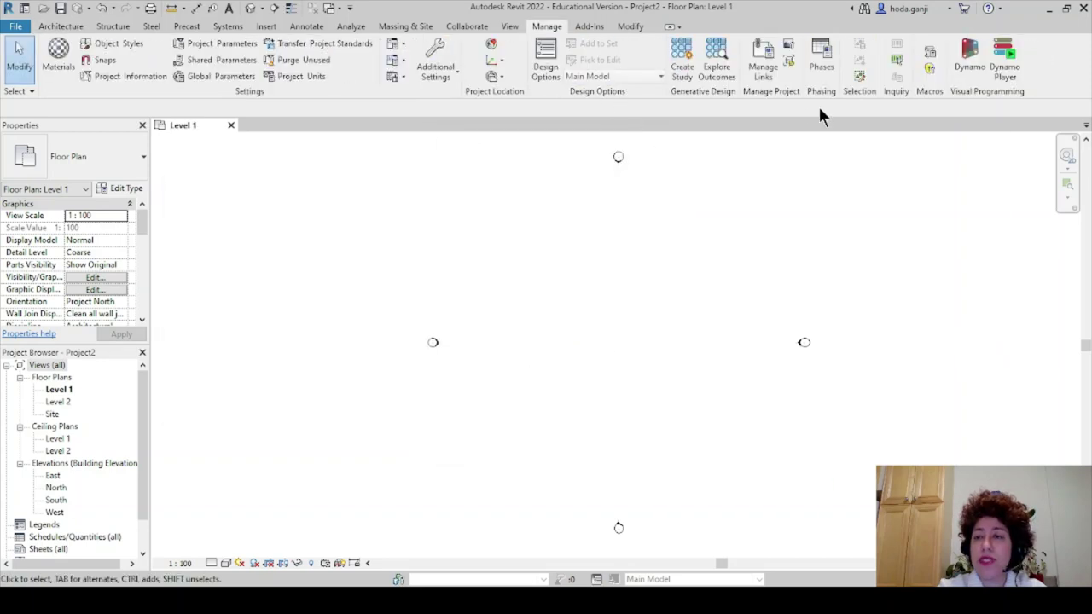
pyautogui.click(965, 58)
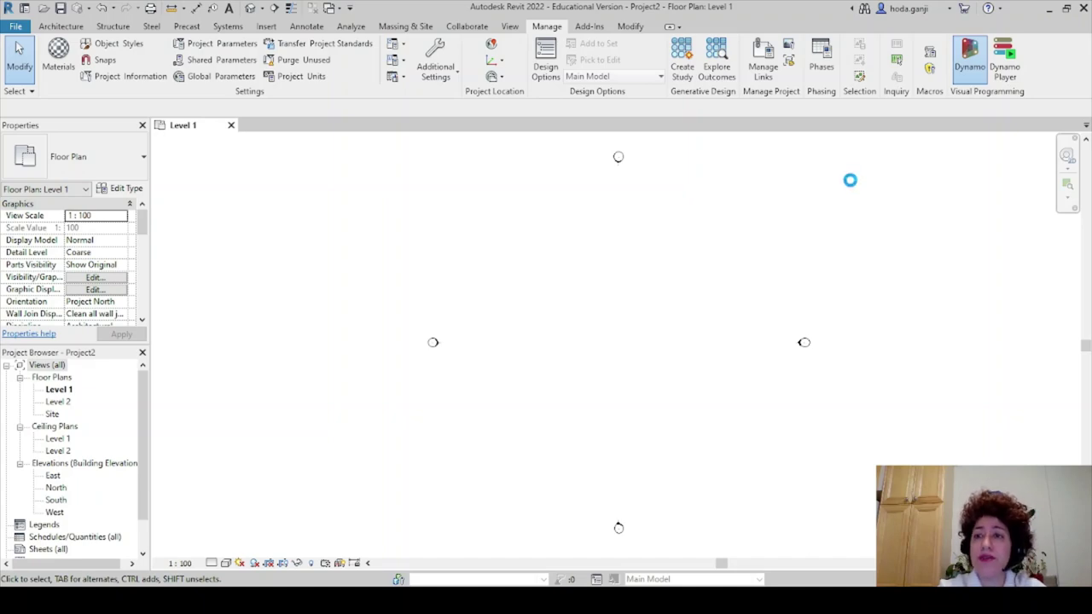
pyautogui.click(168, 182)
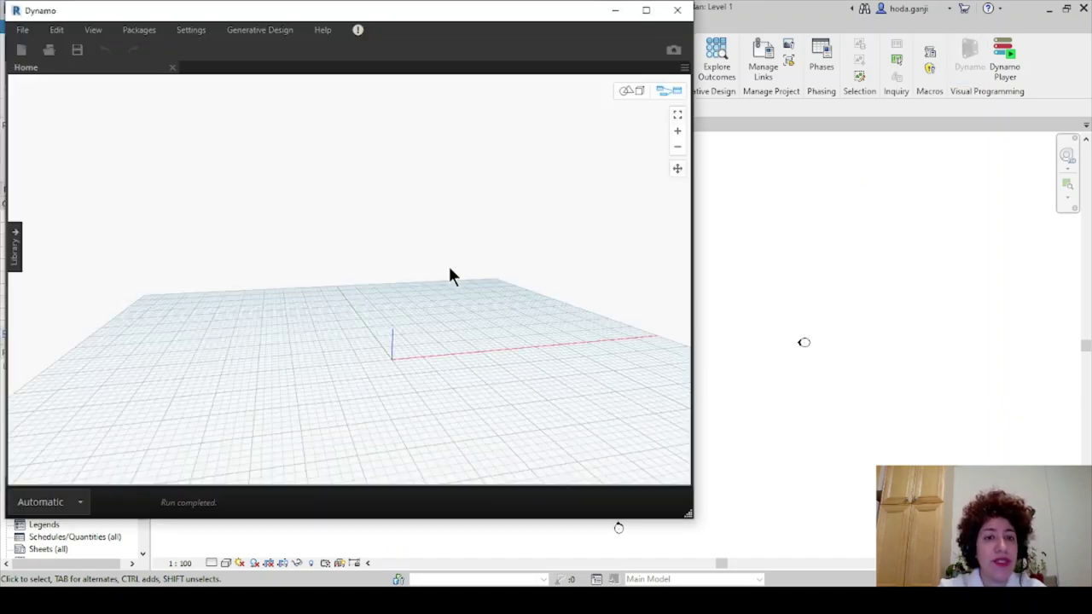
pyautogui.click(645, 11)
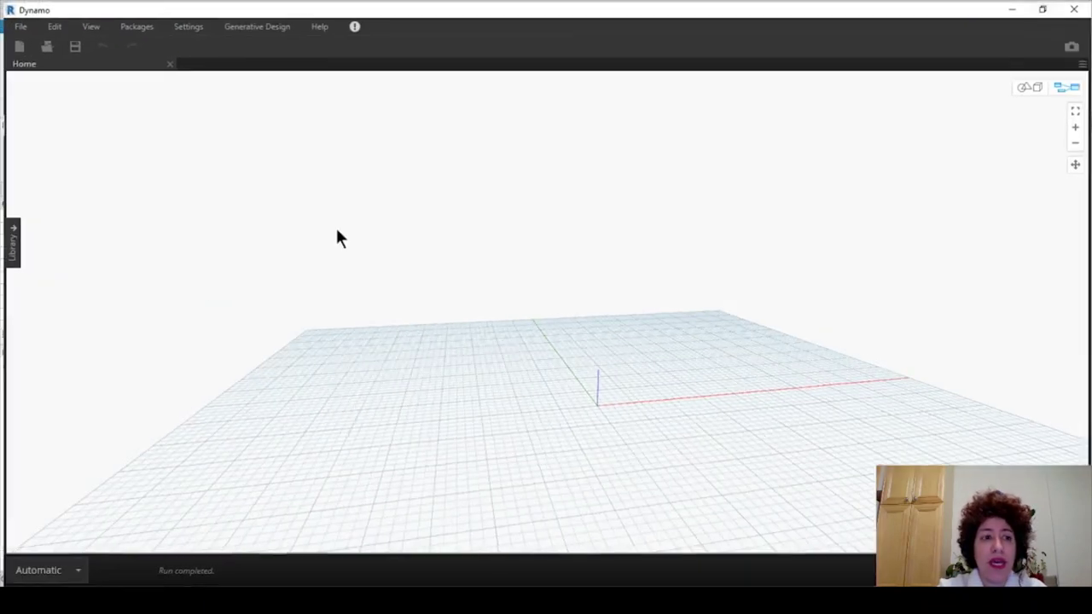
pyautogui.click(10, 243)
# Step: Add the NurbsCurve.ByPoints node with points and degree inputs and place it above the grid in the graph
pyautogui.click(1028, 84)
pyautogui.moveTo(654, 400)
pyautogui.mouseDown(button='right')
pyautogui.moveTo(708, 415)
pyautogui.moveTo(629, 357)
pyautogui.moveTo(647, 396)
pyautogui.mouseUp(button='right')
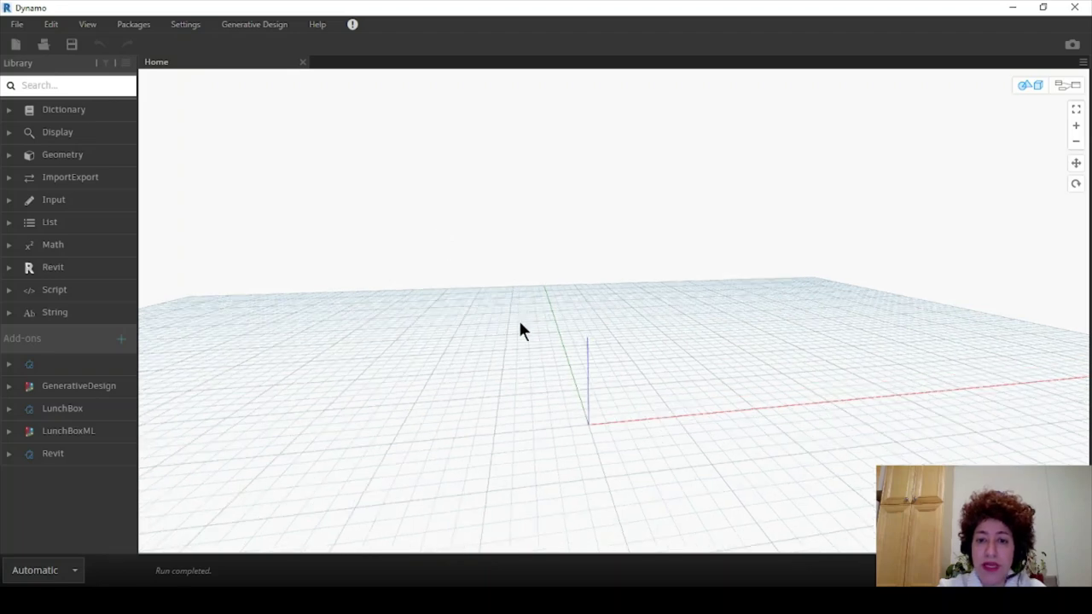
pyautogui.moveTo(534, 322); pyautogui.dragTo(553, 324, button='right')
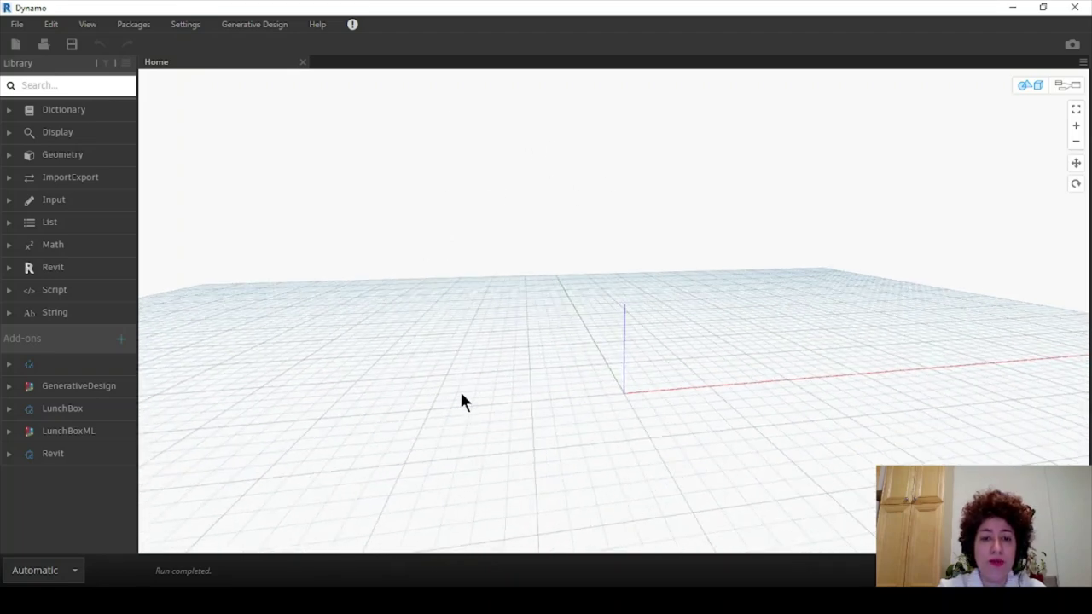
pyautogui.click(15, 156)
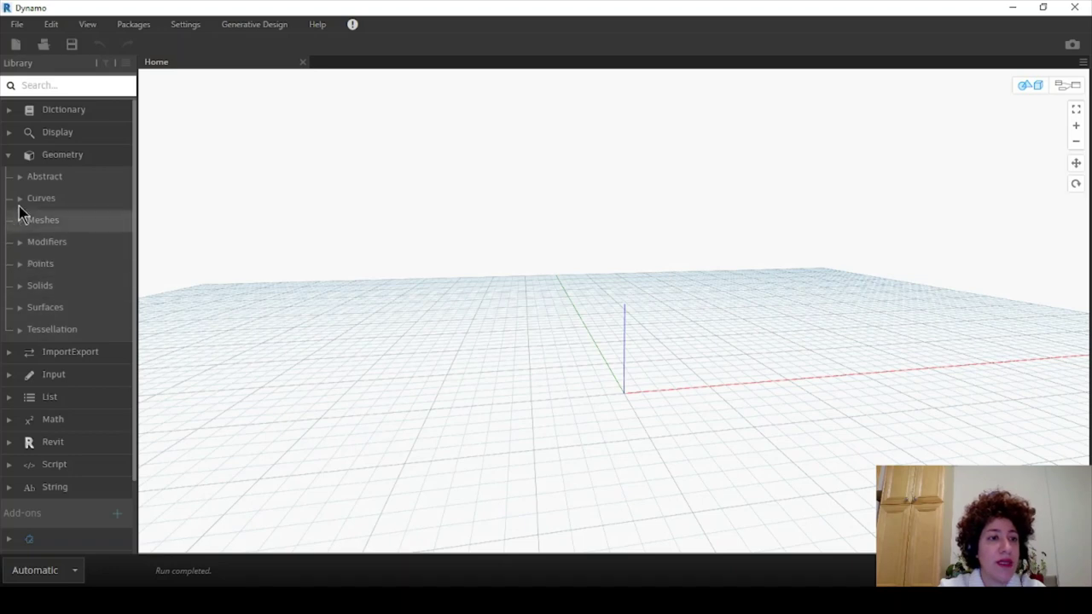
pyautogui.click(19, 197)
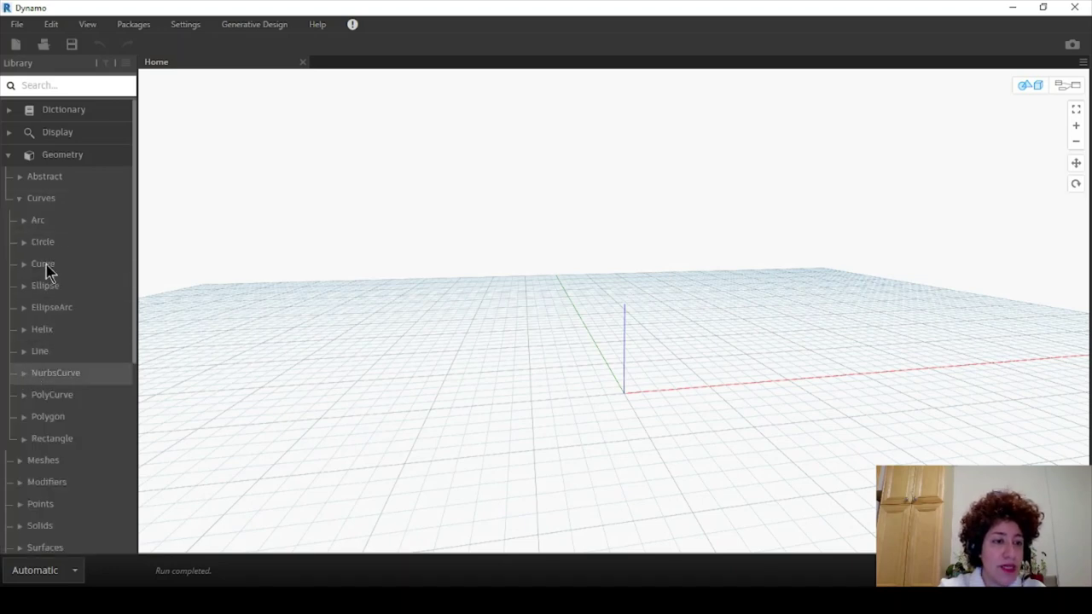
pyautogui.scroll(-4, 72, 341)
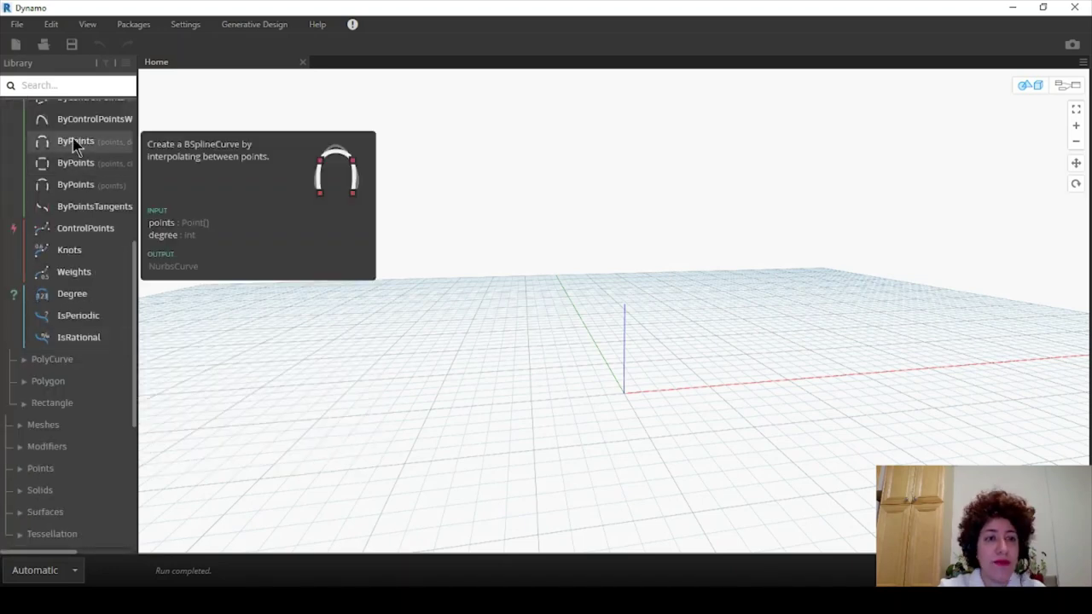
pyautogui.scroll(3, 79, 166)
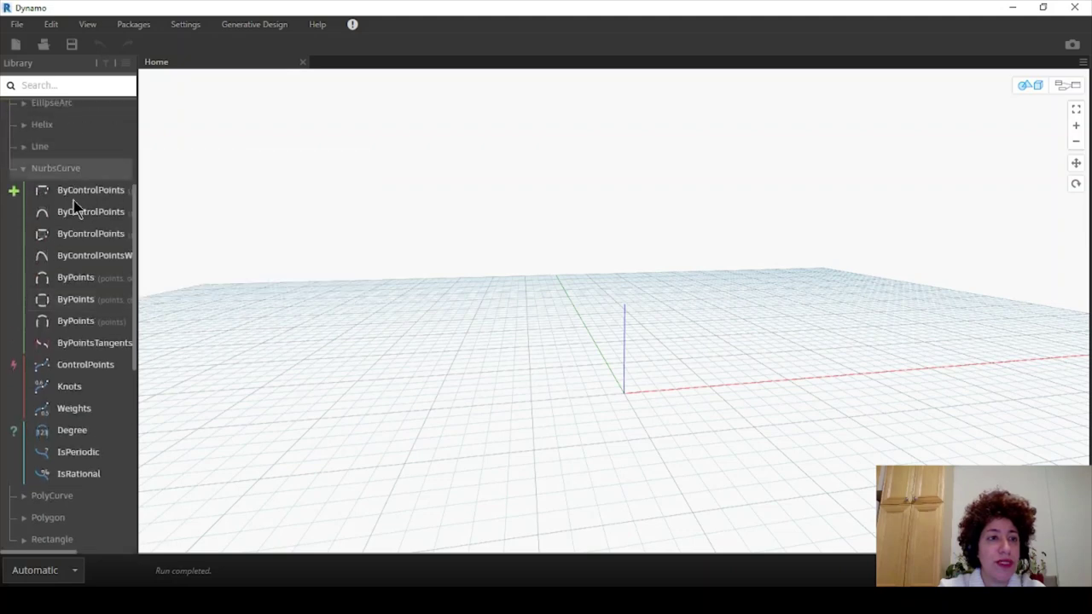
pyautogui.click(85, 278)
pyautogui.scroll(-1, 571, 272)
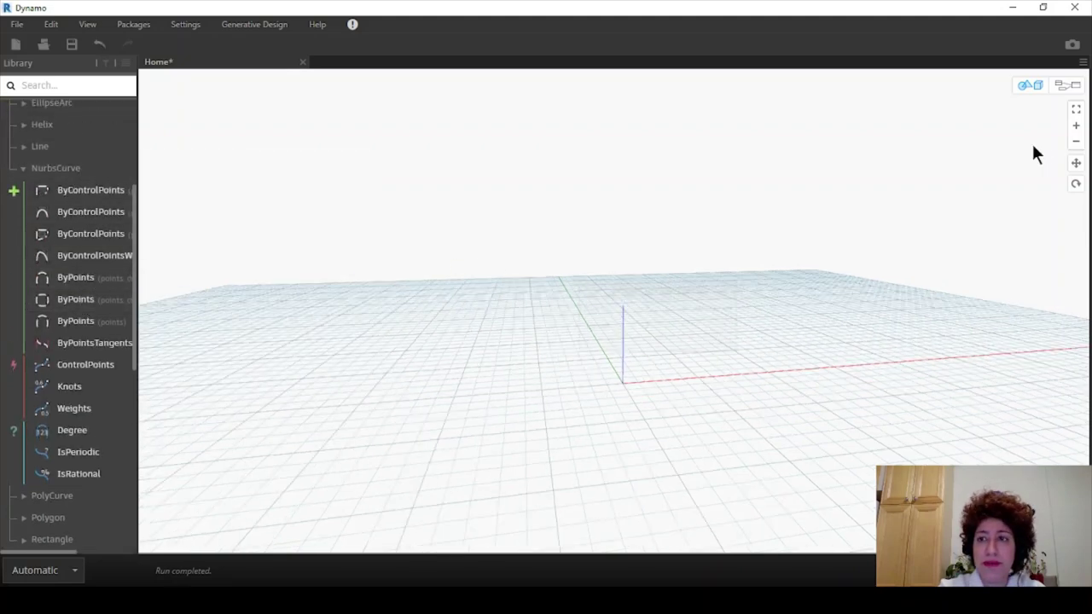
pyautogui.click(1076, 88)
pyautogui.moveTo(657, 288); pyautogui.dragTo(630, 115)
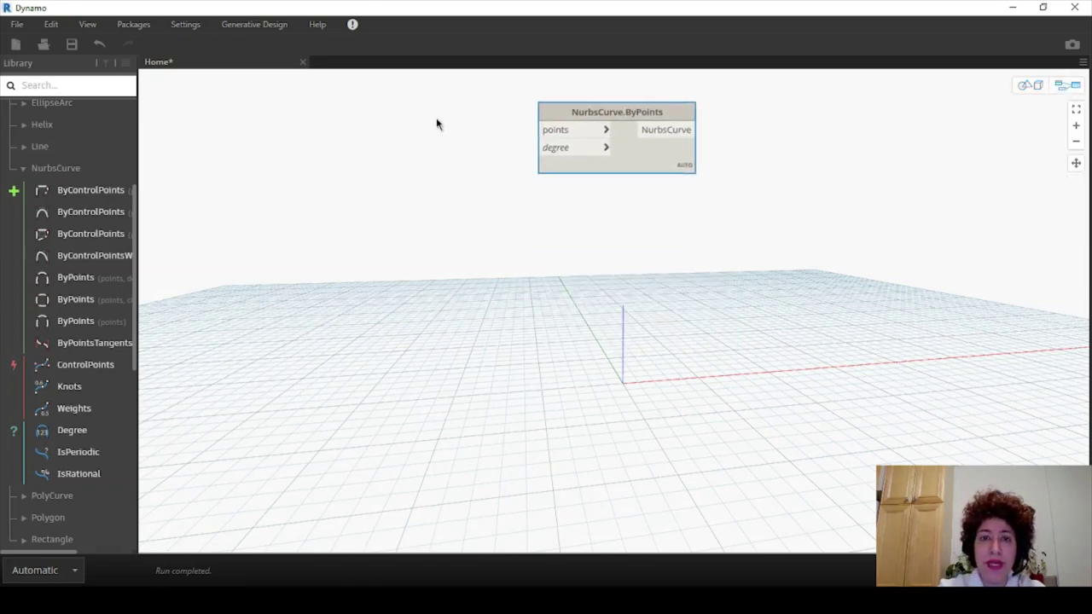
# Step: Add a Point.ByCoordinates node and place it just before the NurbsCurve.ByPoints node
pyautogui.scroll(1, 395, 113)
pyautogui.scroll(1, 395, 108)
pyautogui.rightClick(395, 108)
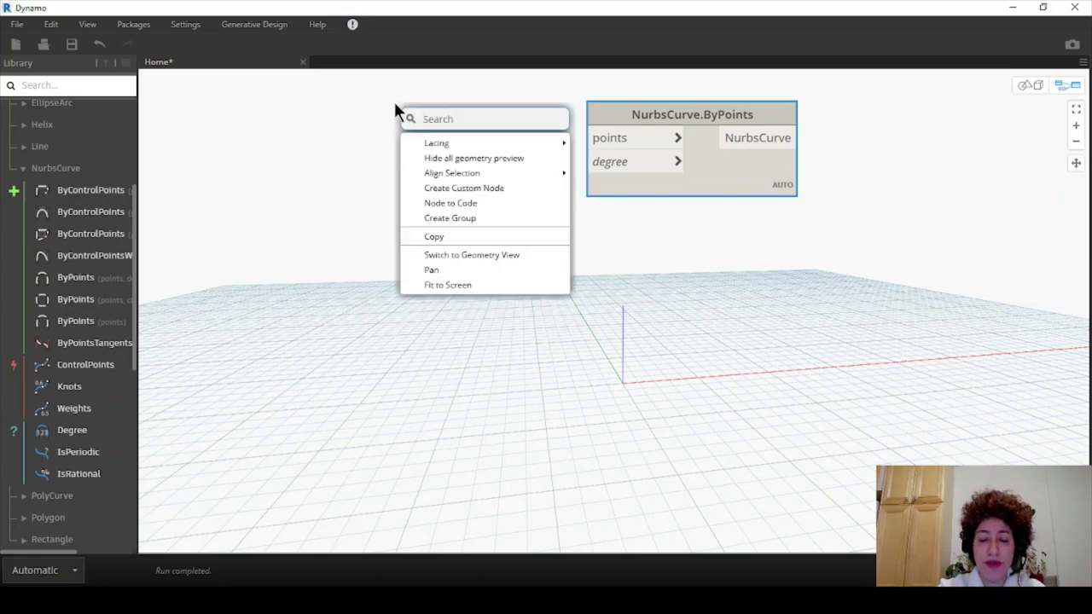
pyautogui.write('point')
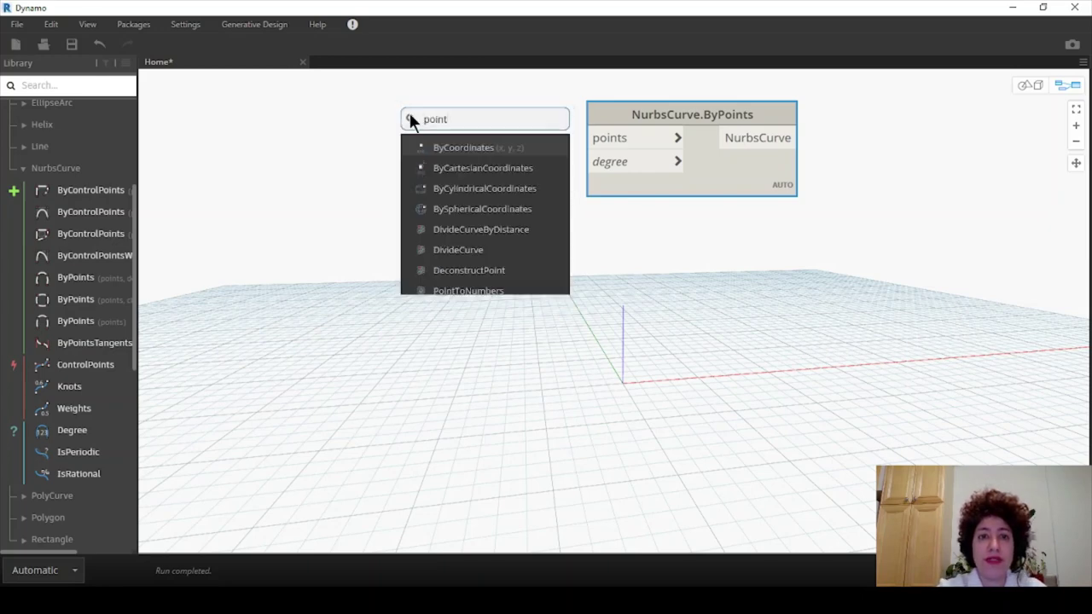
pyautogui.click(447, 142)
pyautogui.moveTo(456, 154); pyautogui.dragTo(412, 104)
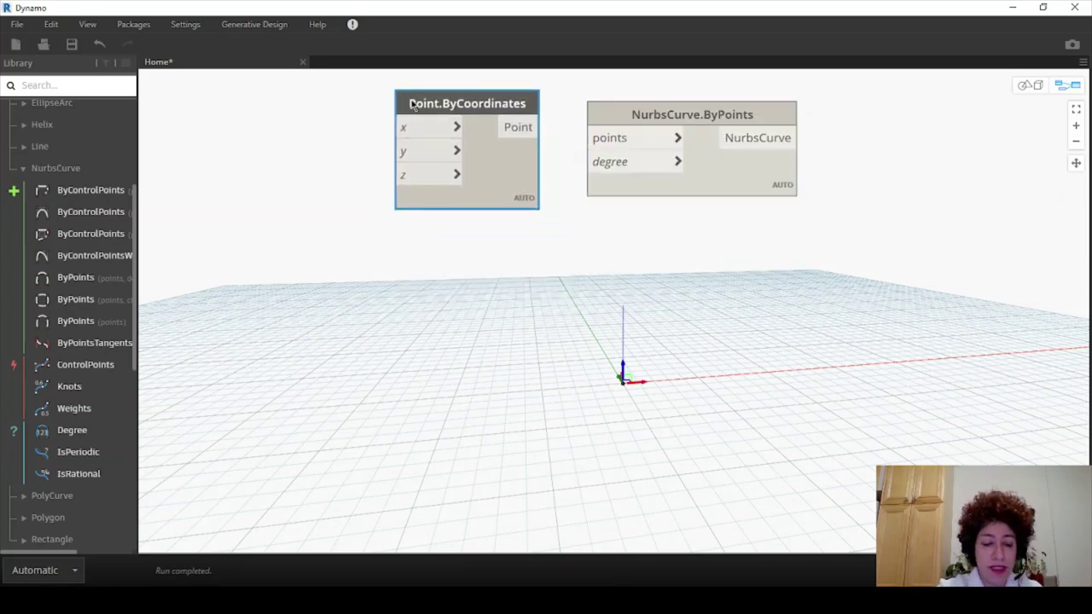
# Step: Duplicate the Point.ByCoordinates node twice and stack the copies below the original
pyautogui.hotkey('ctrl', 'c')
pyautogui.hotkey('ctrl', 'v')
pyautogui.moveTo(605, 125); pyautogui.dragTo(450, 235)
pyautogui.hotkey('ctrl', 'v')
pyautogui.moveTo(658, 131); pyautogui.dragTo(493, 352)
pyautogui.scroll(5, 682, 366)
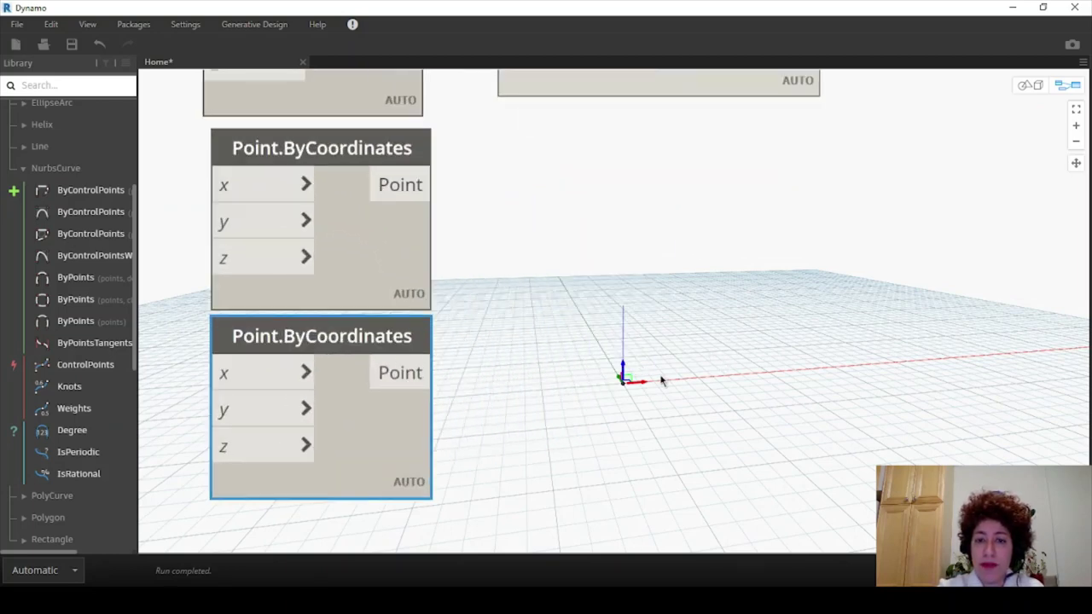
pyautogui.scroll(-5, 570, 391)
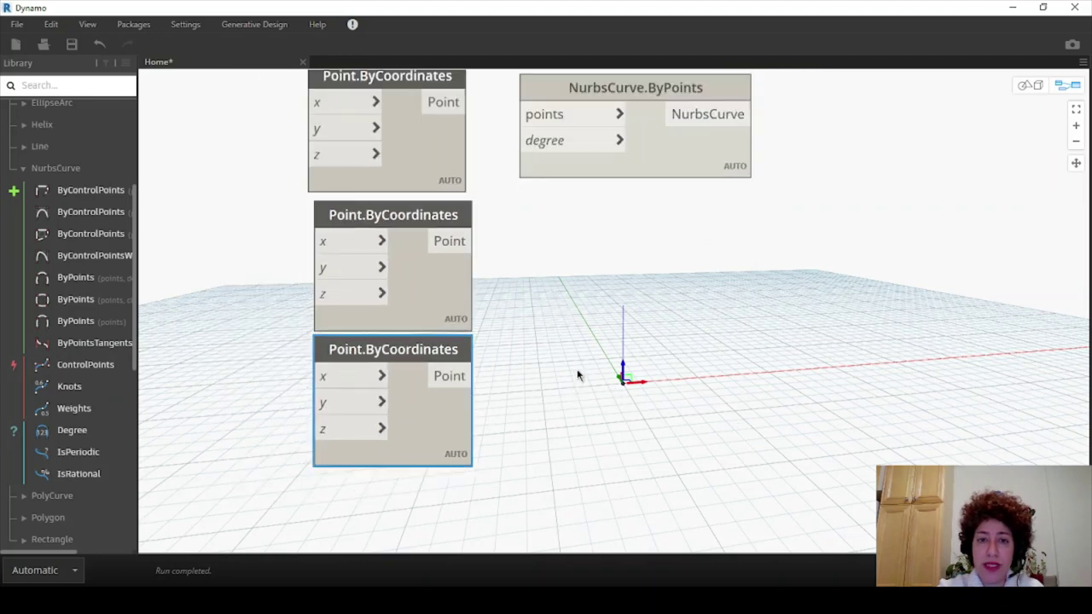
pyautogui.moveTo(459, 246); pyautogui.dragTo(456, 245)
# Step: Add a Number Slider node and place it beside the lowest Point.ByCoordinates node
pyautogui.rightClick(244, 384)
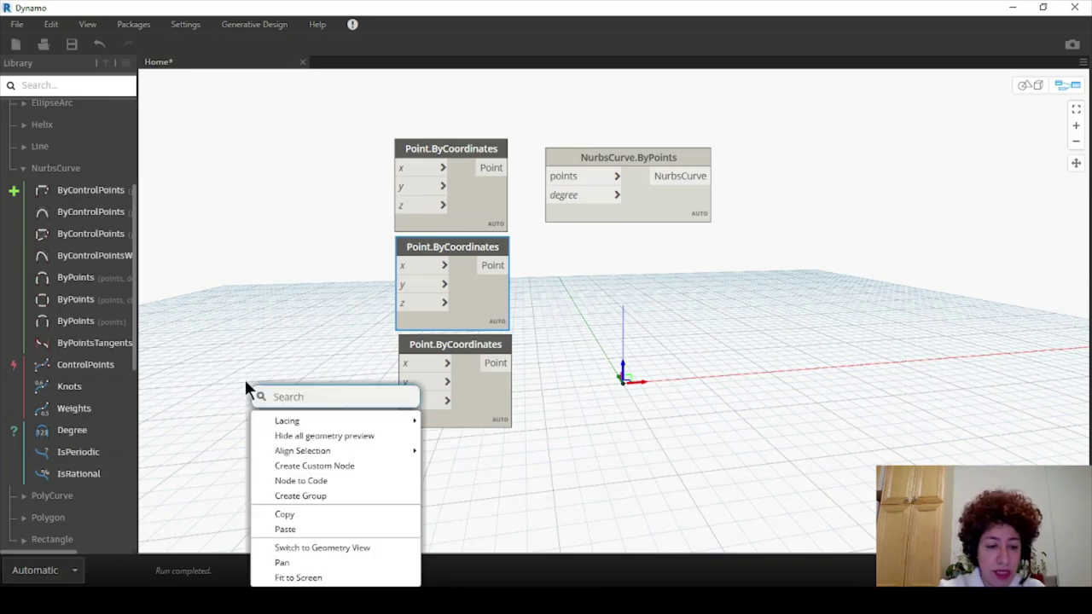
pyautogui.write('slider')
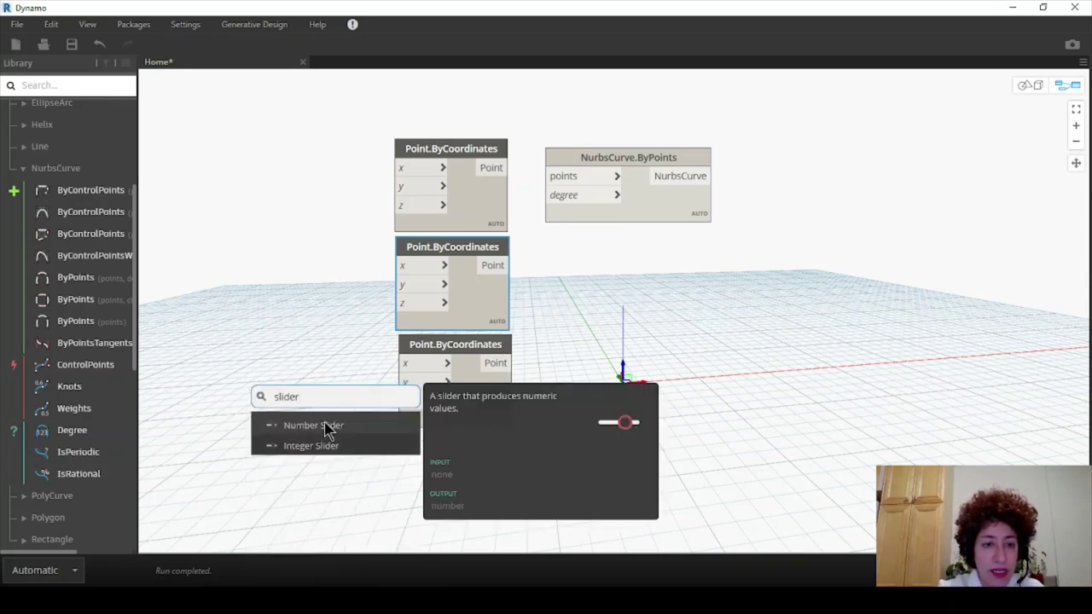
pyautogui.click(326, 429)
pyautogui.moveTo(347, 437); pyautogui.dragTo(226, 338)
# Step: Set the number slider's minimum to -40, maximum to 0 and value to -20
pyautogui.click(179, 355)
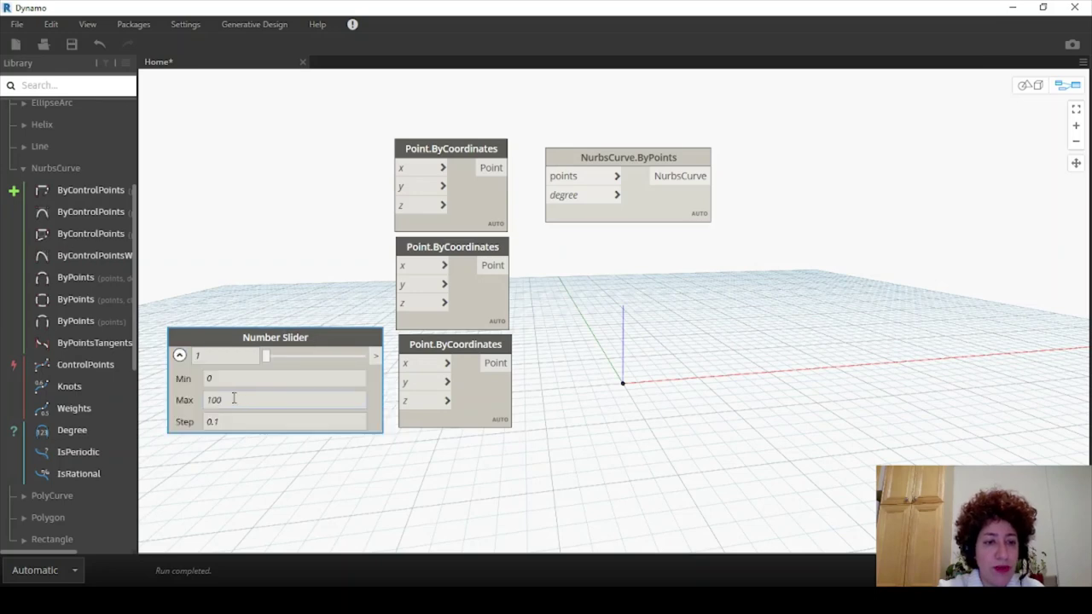
pyautogui.click(243, 379)
pyautogui.write('-40')
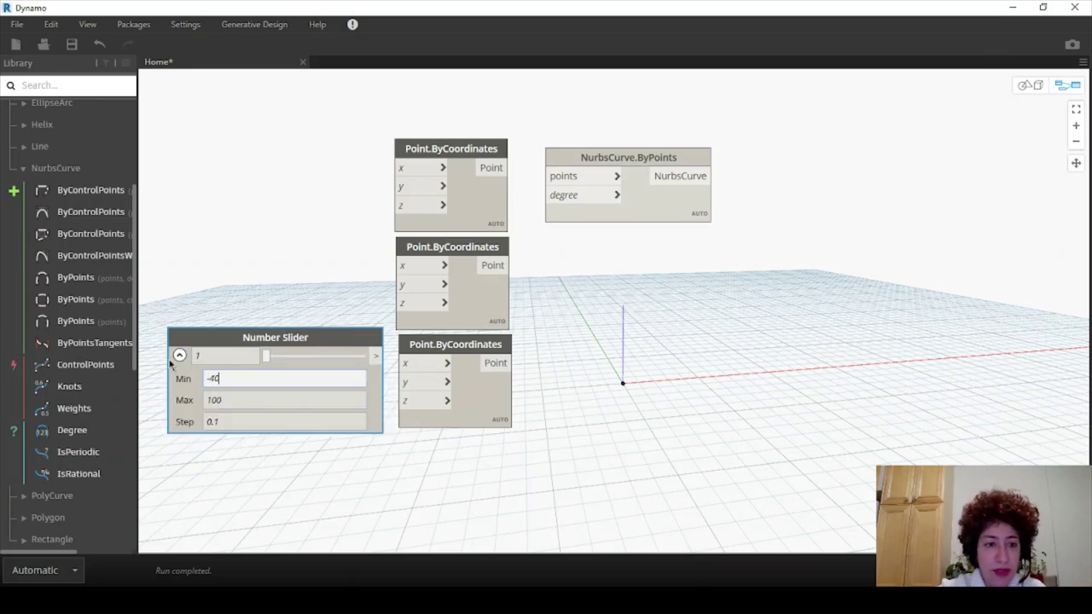
pyautogui.click(251, 406)
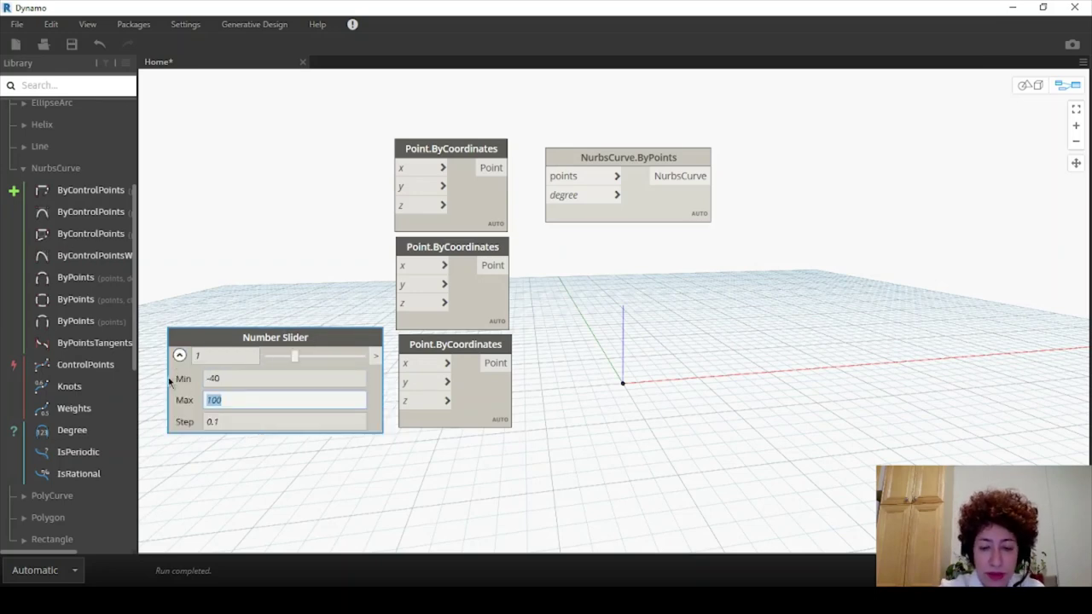
pyautogui.write('0')
pyautogui.click(189, 356)
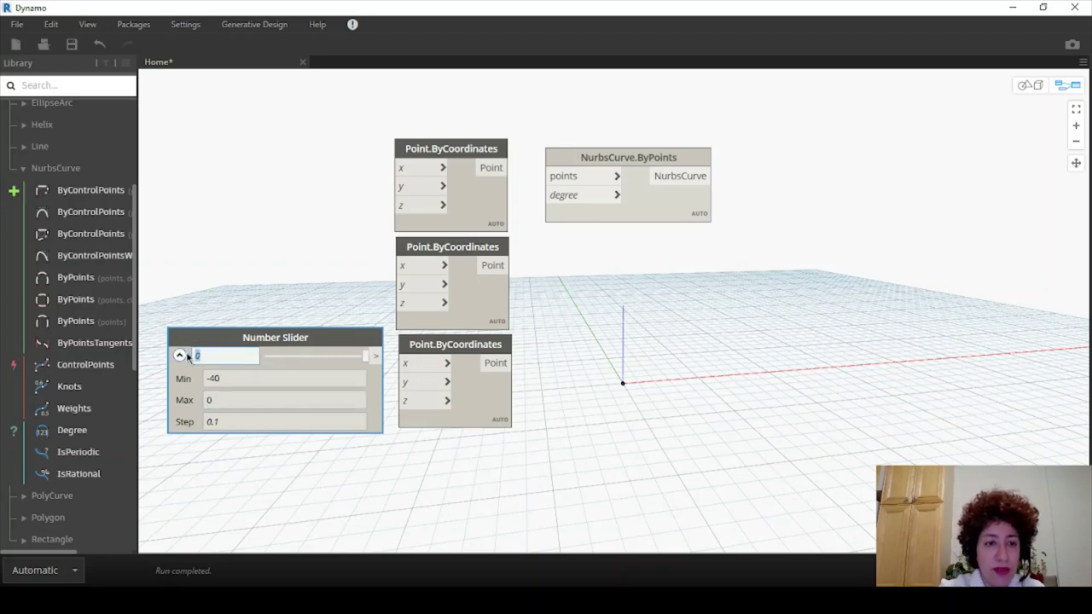
pyautogui.write('-20')
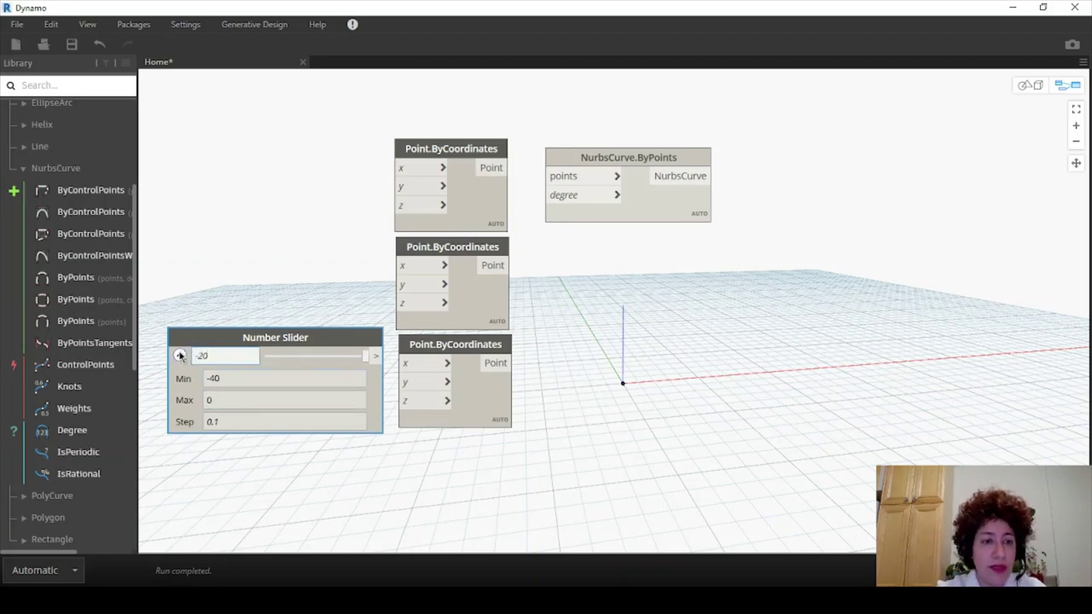
# Step: Connect the number slider to the x input of the lowest Point.ByCoordinates node and check the point in the 3D geometry view
pyautogui.moveTo(224, 341); pyautogui.dragTo(212, 341)
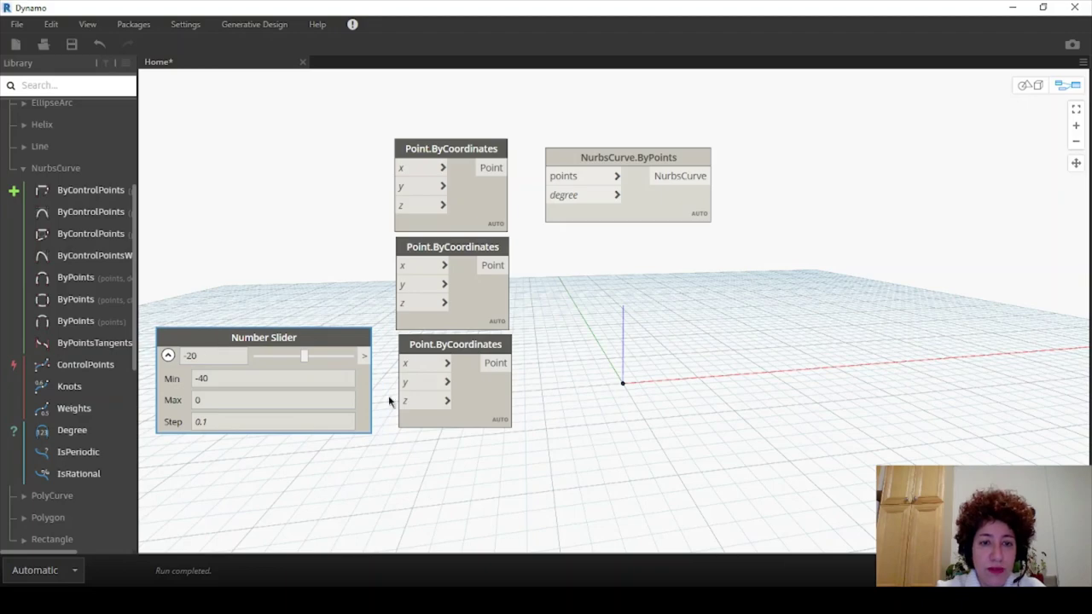
pyautogui.moveTo(361, 357); pyautogui.dragTo(404, 362)
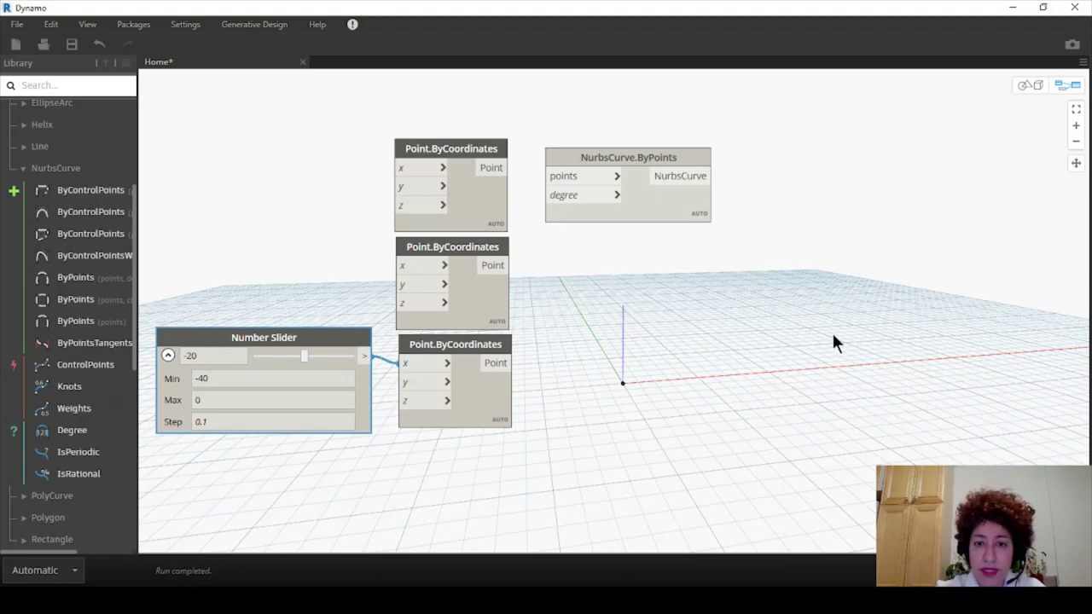
pyautogui.click(1034, 85)
pyautogui.scroll(-1, 892, 385)
pyautogui.moveTo(892, 385); pyautogui.dragTo(1079, 440, button='middle')
pyautogui.scroll(-5, 1012, 426)
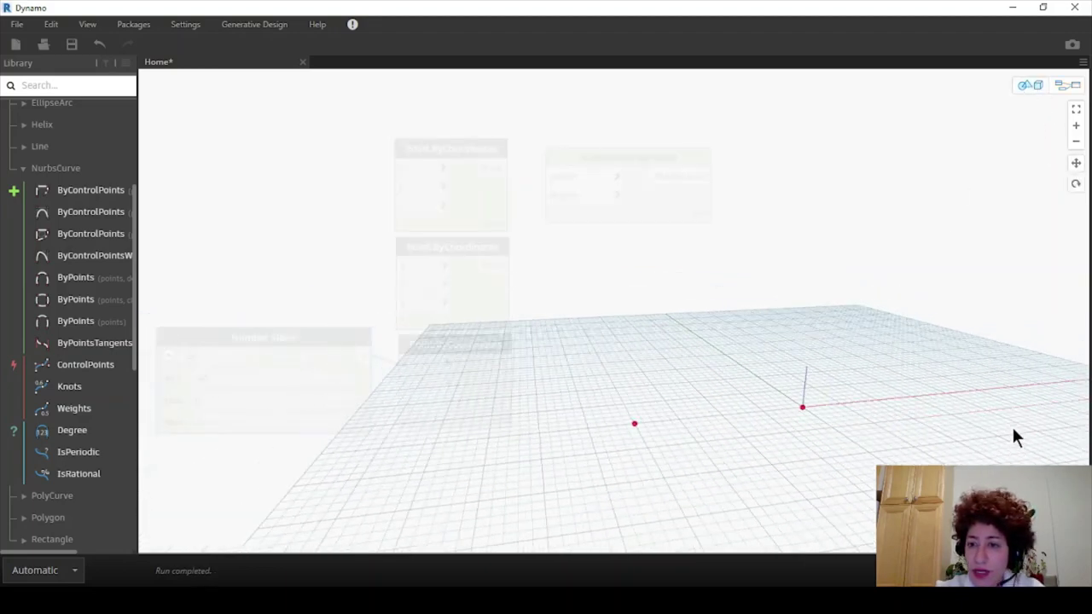
pyautogui.click(1070, 85)
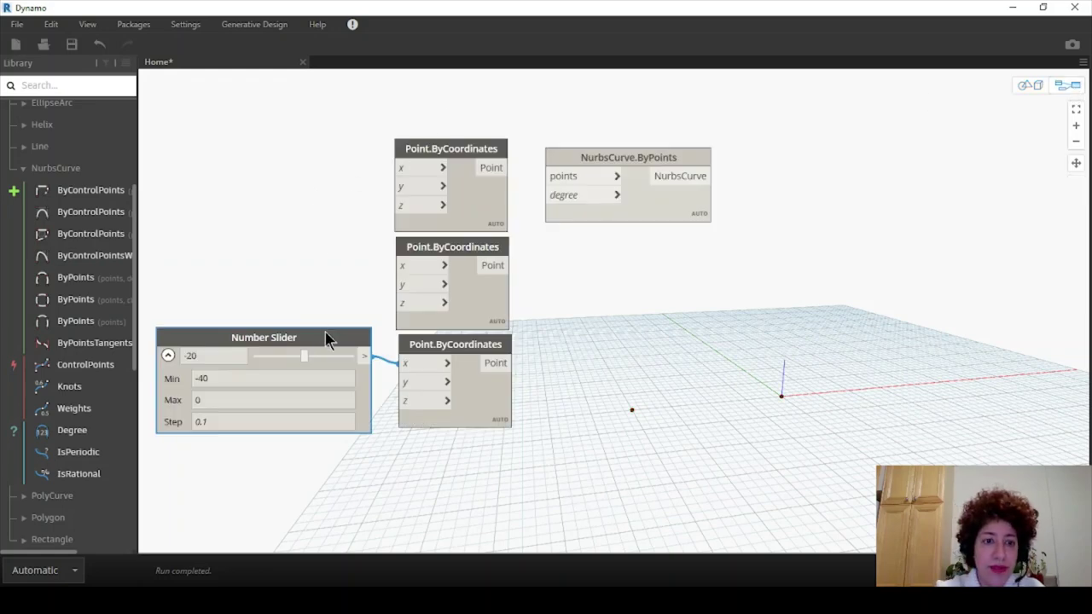
pyautogui.click(330, 338)
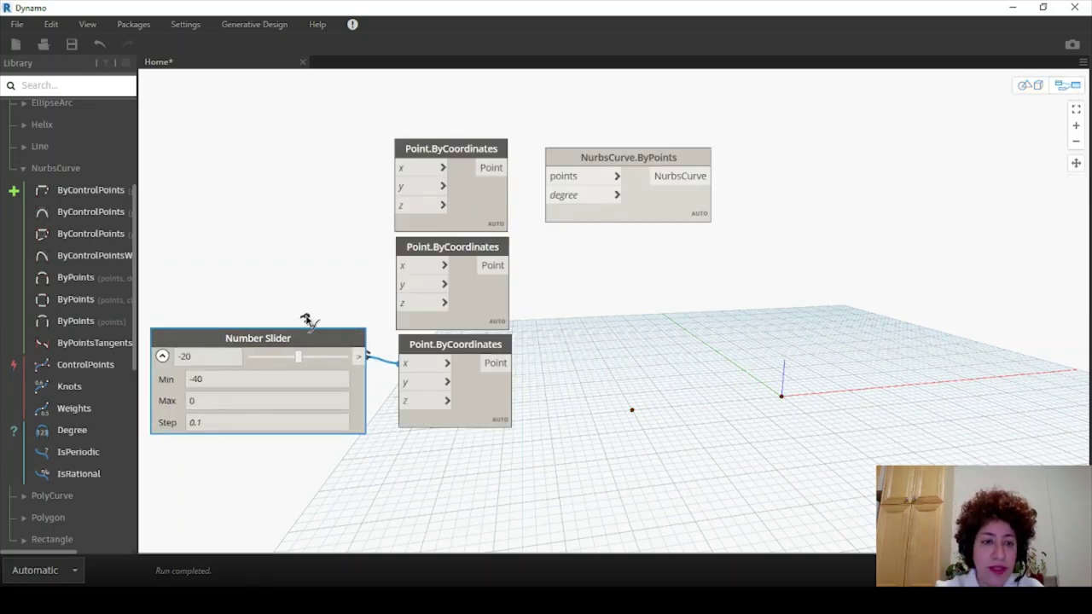
pyautogui.click(345, 290)
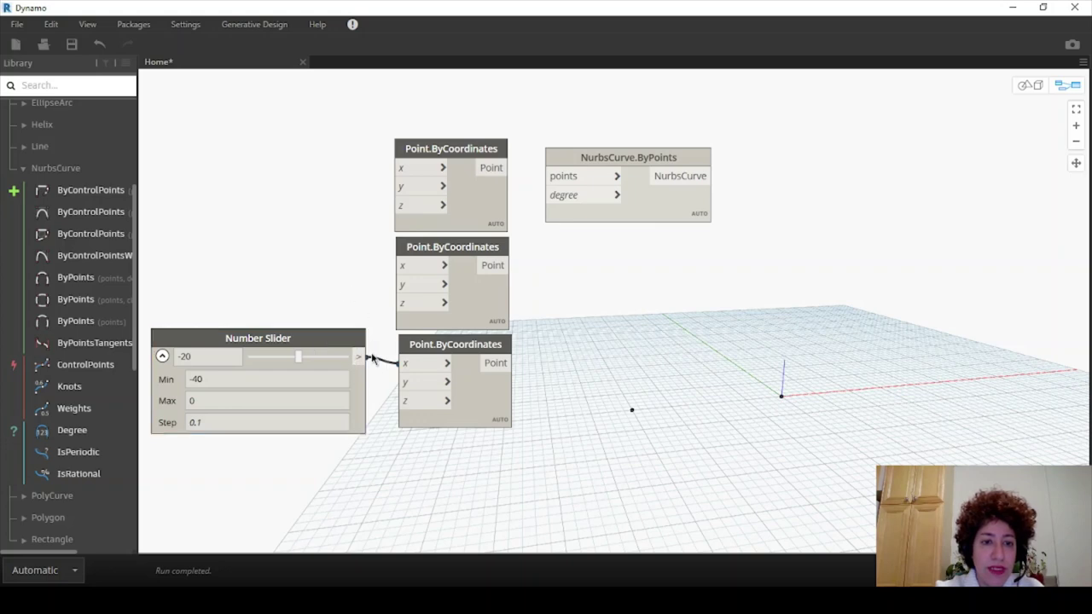
# Step: Collapse and align the number slider, add a Code Block containing w/2, and feed the slider into its w input
pyautogui.click(162, 356)
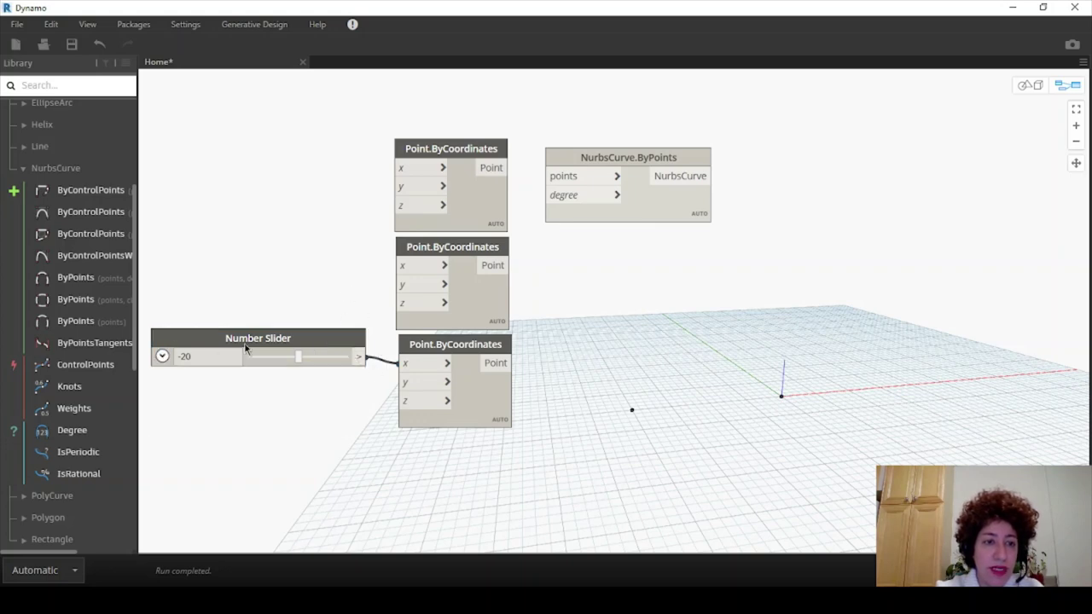
pyautogui.moveTo(261, 342); pyautogui.dragTo(254, 347)
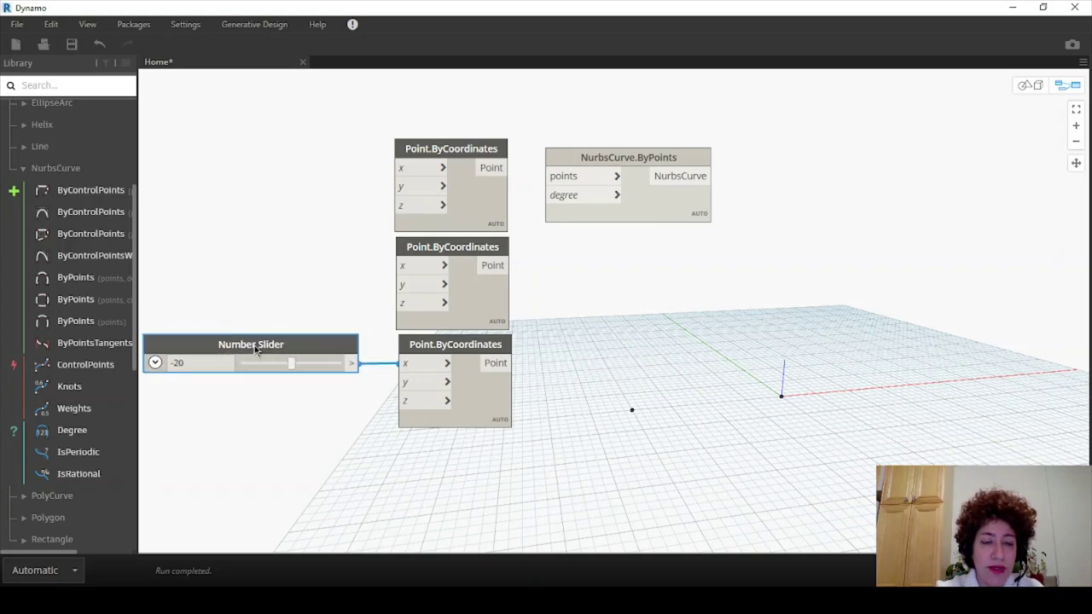
pyautogui.doubleClick(338, 273)
pyautogui.write('w/2')
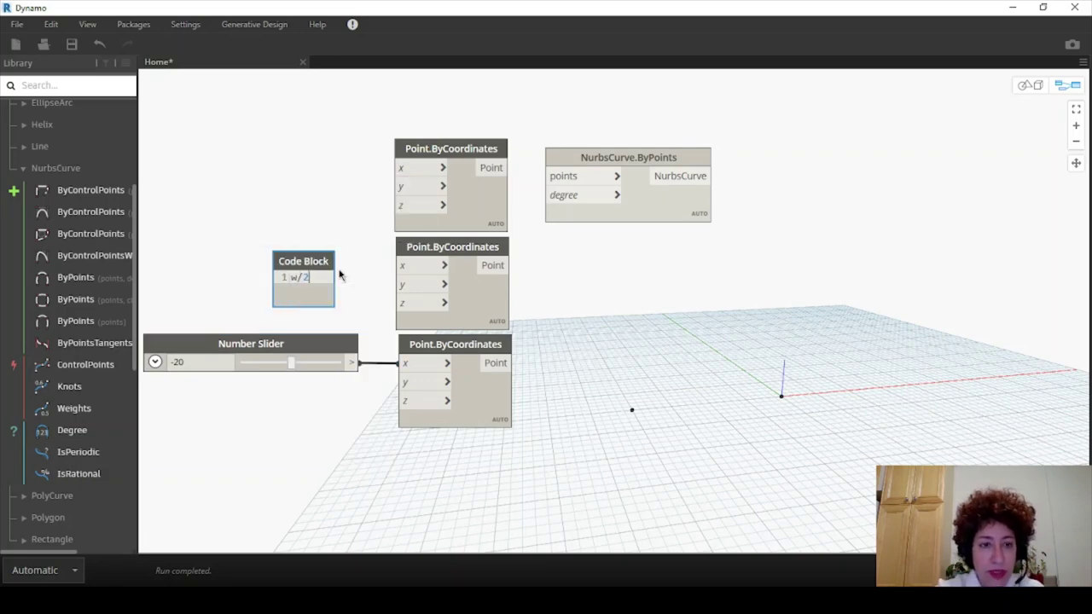
pyautogui.click(366, 222)
pyautogui.click(351, 363)
pyautogui.click(280, 277)
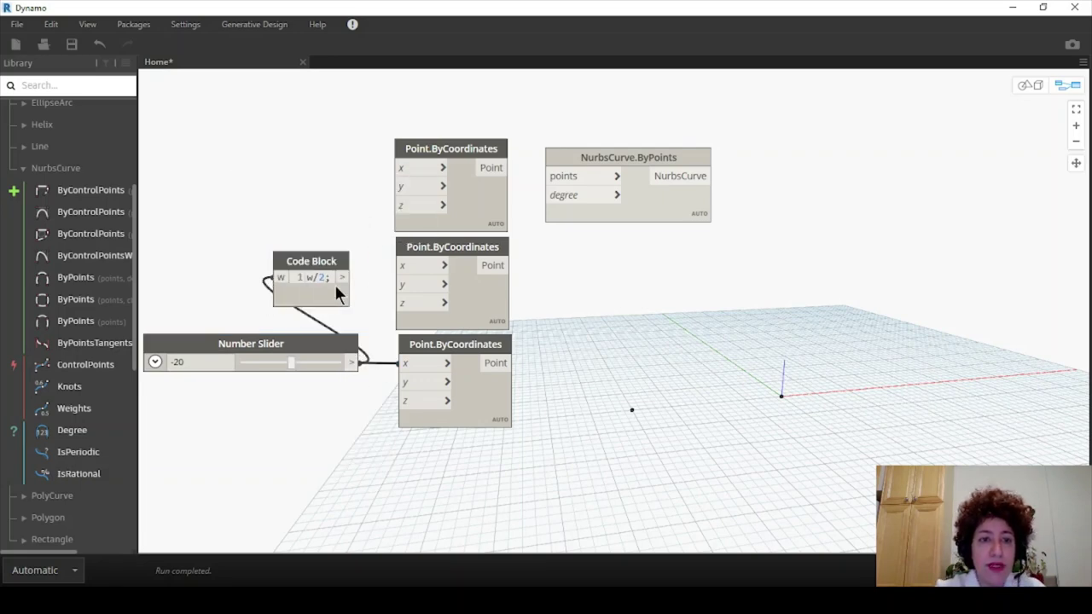
# Step: Connect the w/2 code block to the x input of the middle Point.ByCoordinates node and tidy the block's placement
pyautogui.click(343, 277)
pyautogui.click(404, 266)
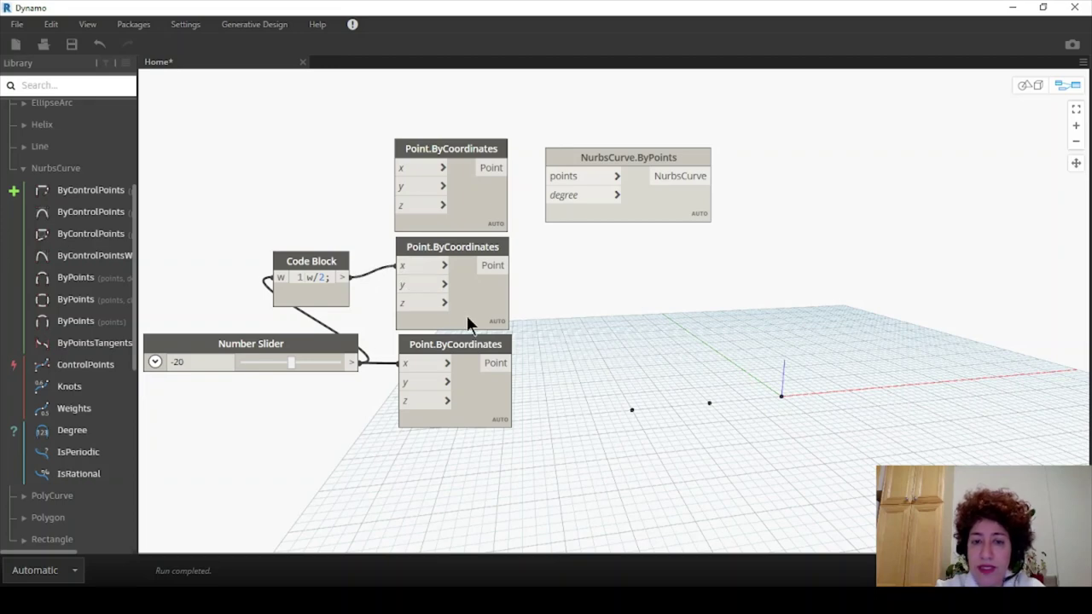
pyautogui.moveTo(307, 257); pyautogui.dragTo(317, 273)
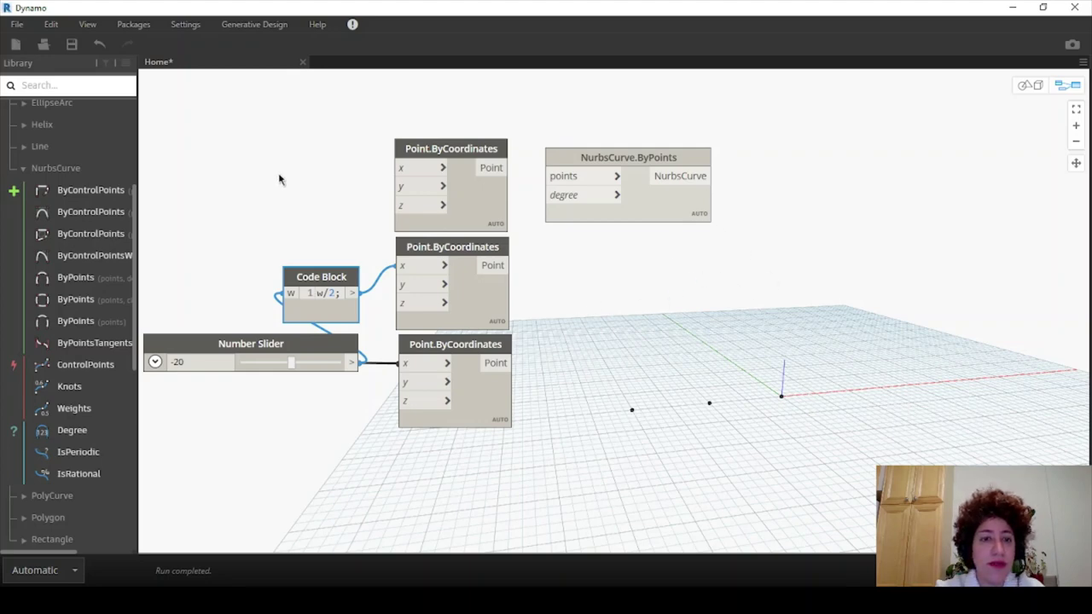
pyautogui.moveTo(326, 282); pyautogui.dragTo(333, 278)
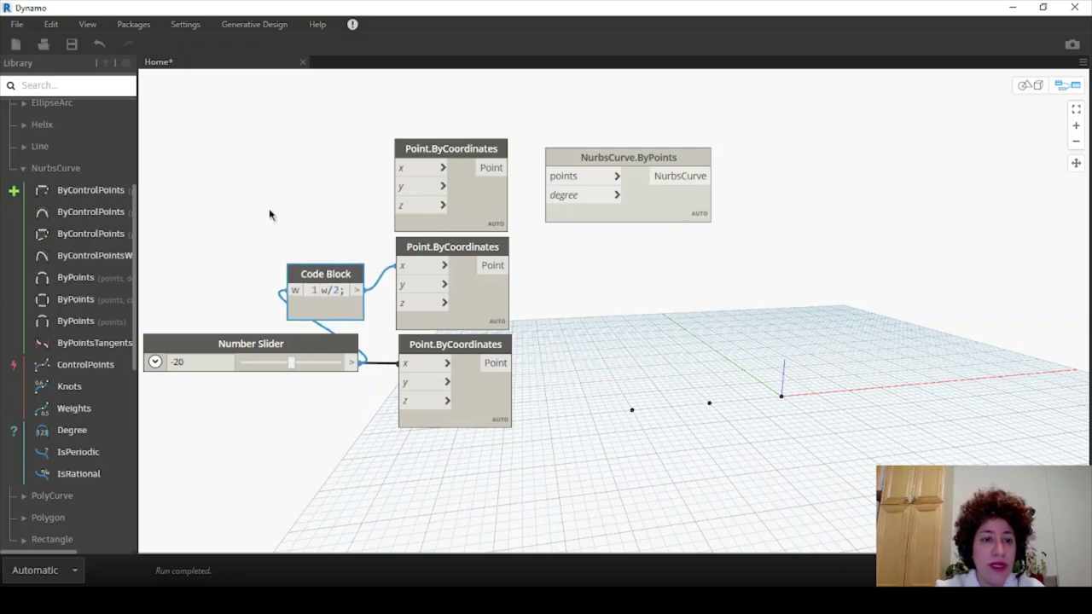
# Step: Add a second Number Slider node and place it beside the uppermost Point.ByCoordinates node
pyautogui.rightClick(212, 160)
pyautogui.write('slider')
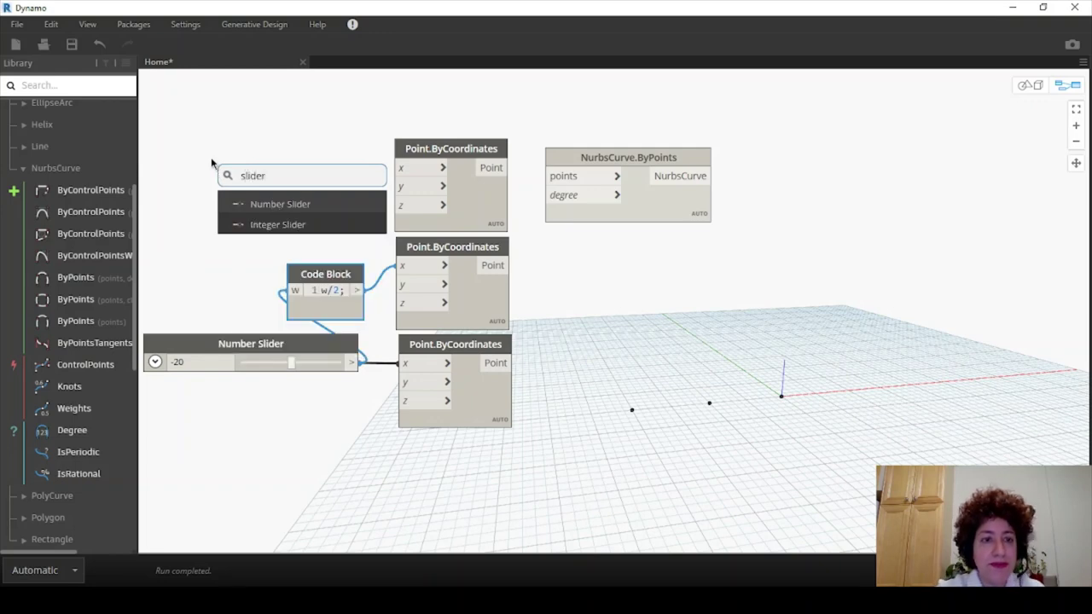
pyautogui.click(264, 204)
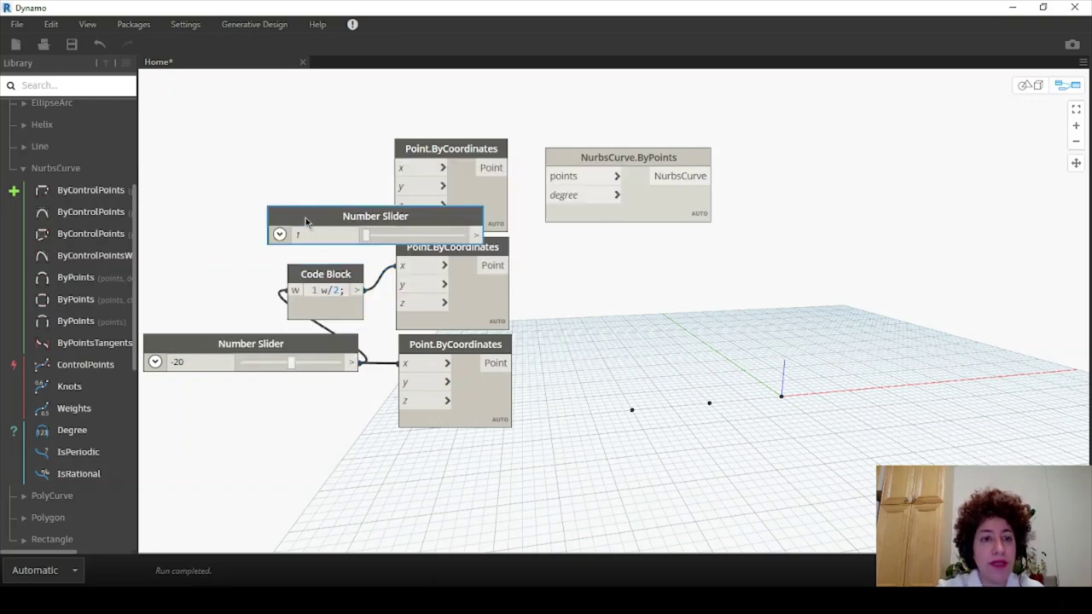
pyautogui.moveTo(307, 220); pyautogui.dragTo(181, 181)
# Step: Set the new slider's minimum to 5, maximum to 20 and value to 12, and connect it to the middle Point.ByCoordinates node's z input
pyautogui.click(157, 190)
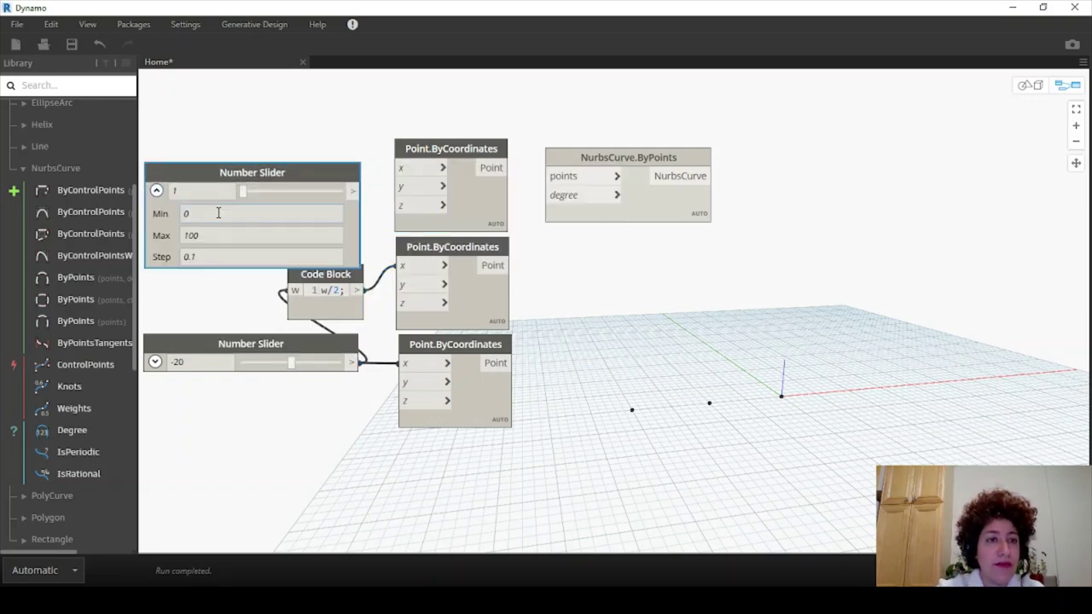
pyautogui.click(219, 213)
pyautogui.press('Tab')
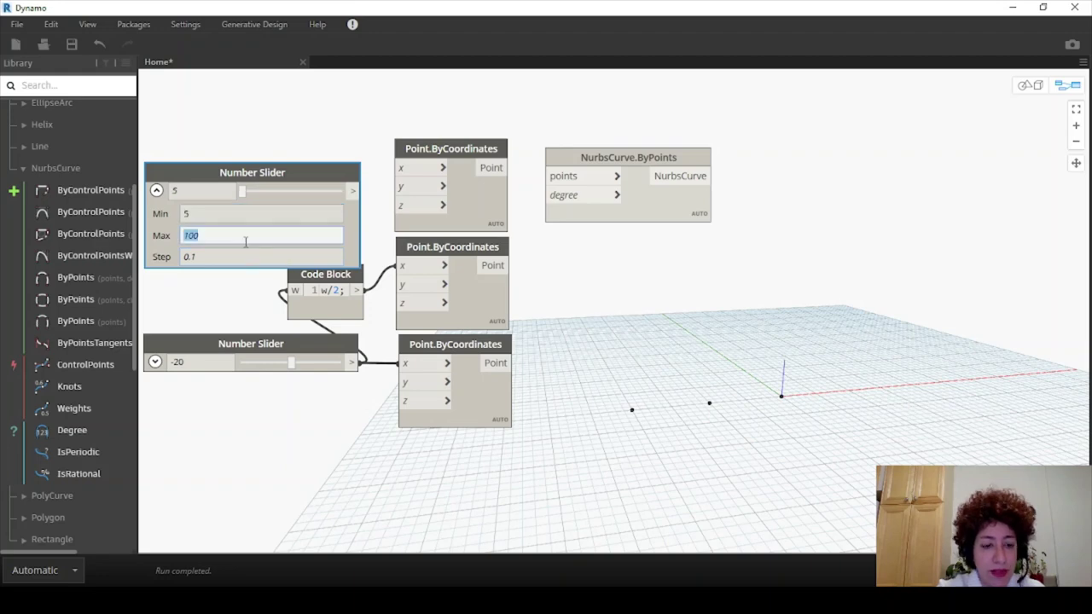
pyautogui.click(191, 195)
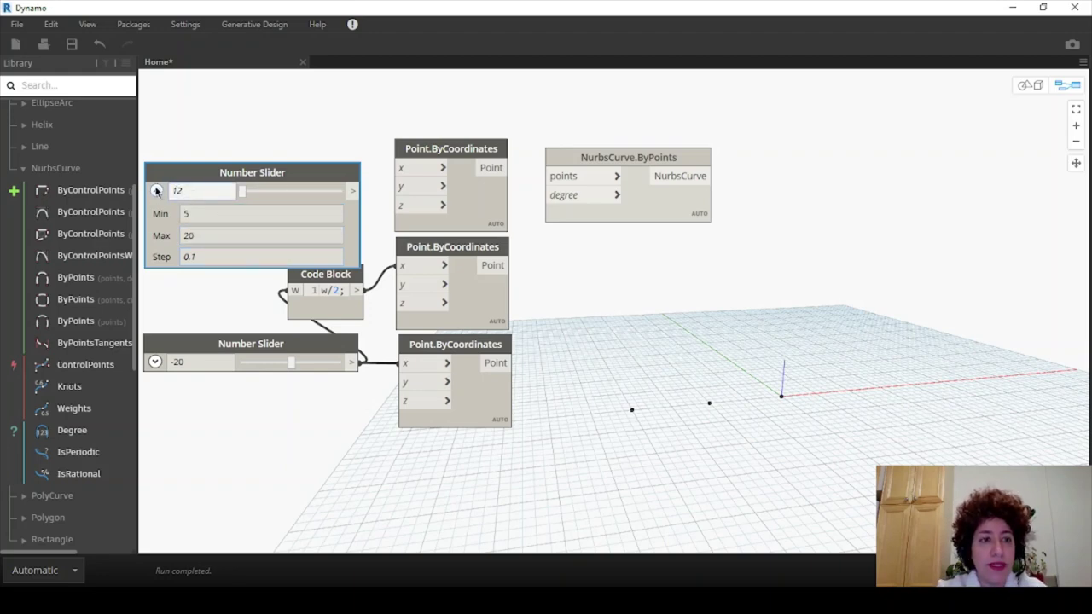
pyautogui.click(157, 190)
pyautogui.moveTo(313, 174); pyautogui.dragTo(402, 303)
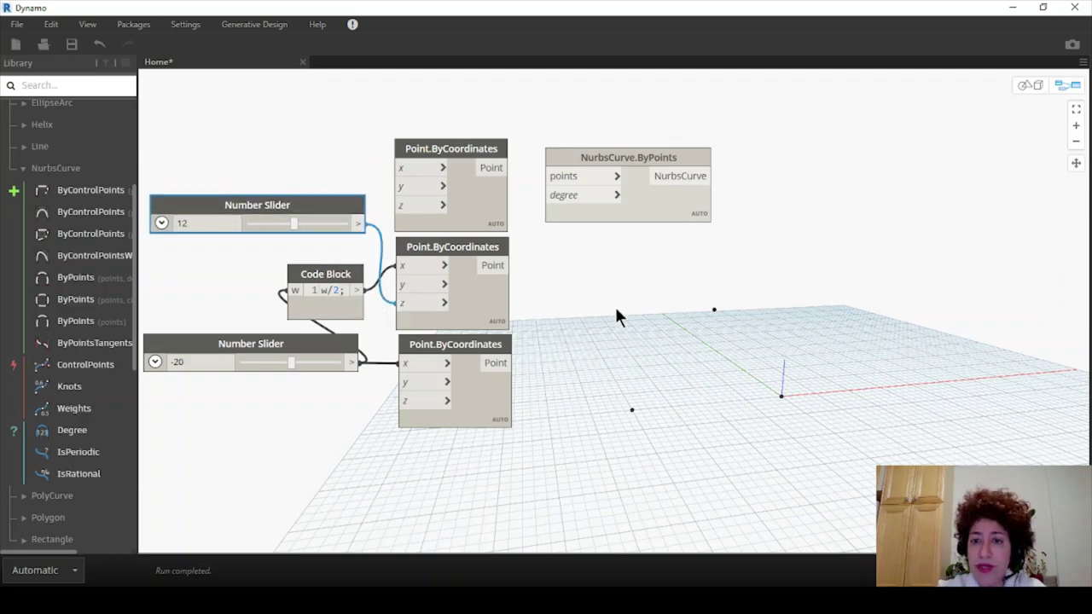
# Step: Insert a List Create node between the point nodes and the shifted NurbsCurve.ByPoints node, and give it three item inputs
pyautogui.moveTo(585, 159); pyautogui.dragTo(662, 158)
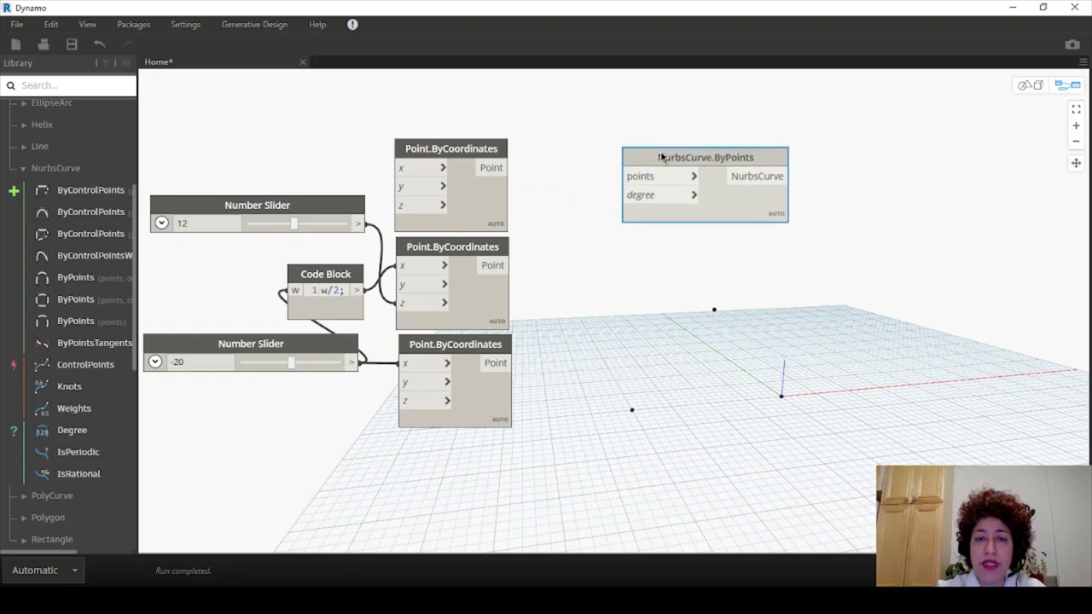
pyautogui.rightClick(540, 160)
pyautogui.write('list')
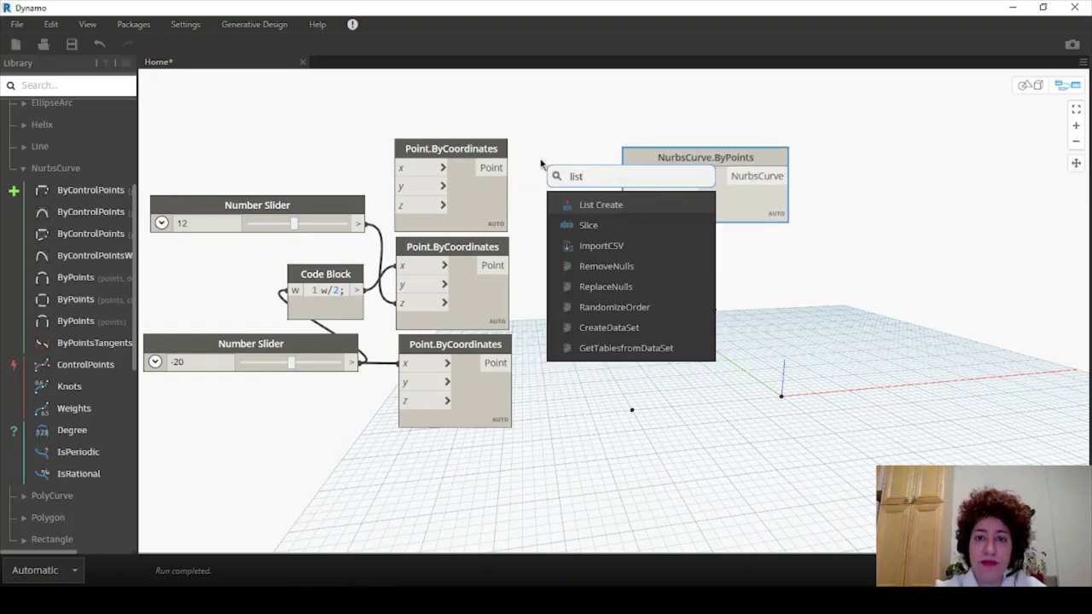
pyautogui.click(579, 205)
pyautogui.moveTo(619, 208); pyautogui.dragTo(569, 176)
pyautogui.moveTo(702, 163); pyautogui.dragTo(718, 164)
pyautogui.click(570, 195)
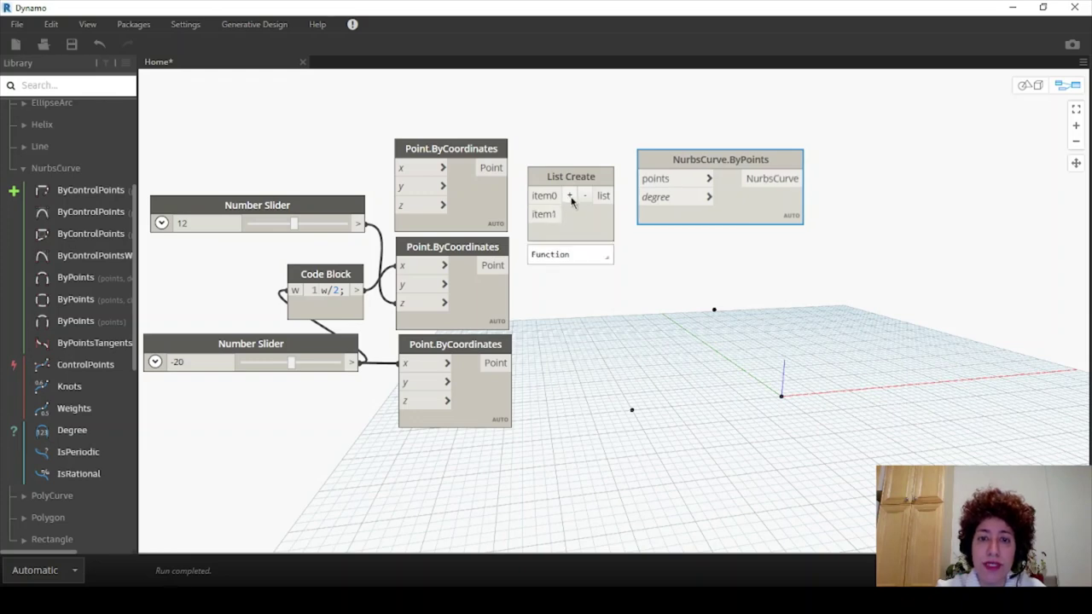
pyautogui.click(570, 195)
# Step: Connect the three Point outputs to item0, item1 and item2 of List Create, and its list to the points input of NurbsCurve.ByPoints
pyautogui.moveTo(492, 167); pyautogui.dragTo(536, 195)
pyautogui.moveTo(492, 265); pyautogui.dragTo(536, 214)
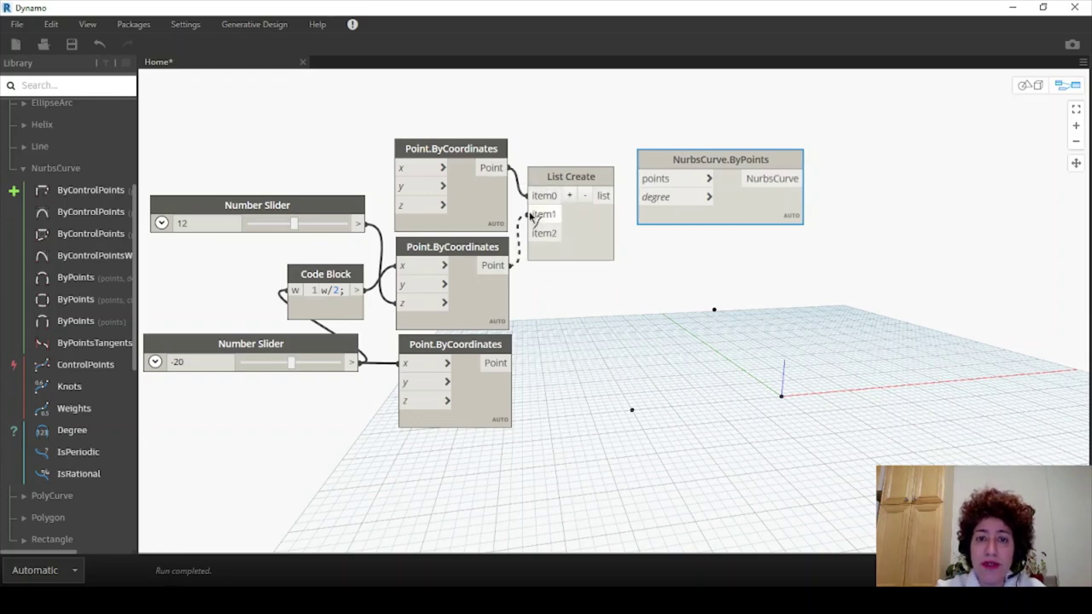
pyautogui.moveTo(573, 178); pyautogui.dragTo(577, 213)
pyautogui.moveTo(496, 362); pyautogui.dragTo(535, 268)
pyautogui.moveTo(606, 230); pyautogui.dragTo(647, 181)
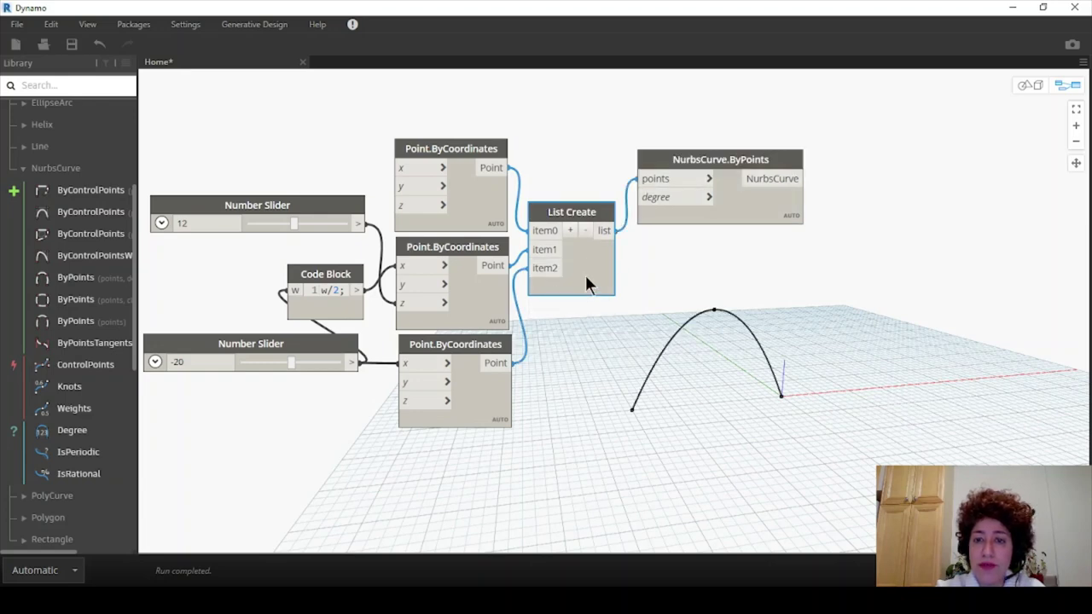
# Step: Add a Code Block with the value 2 and connect it to the degree input of the NurbsCurve.ByPoints node
pyautogui.doubleClick(600, 175)
pyautogui.write('2;')
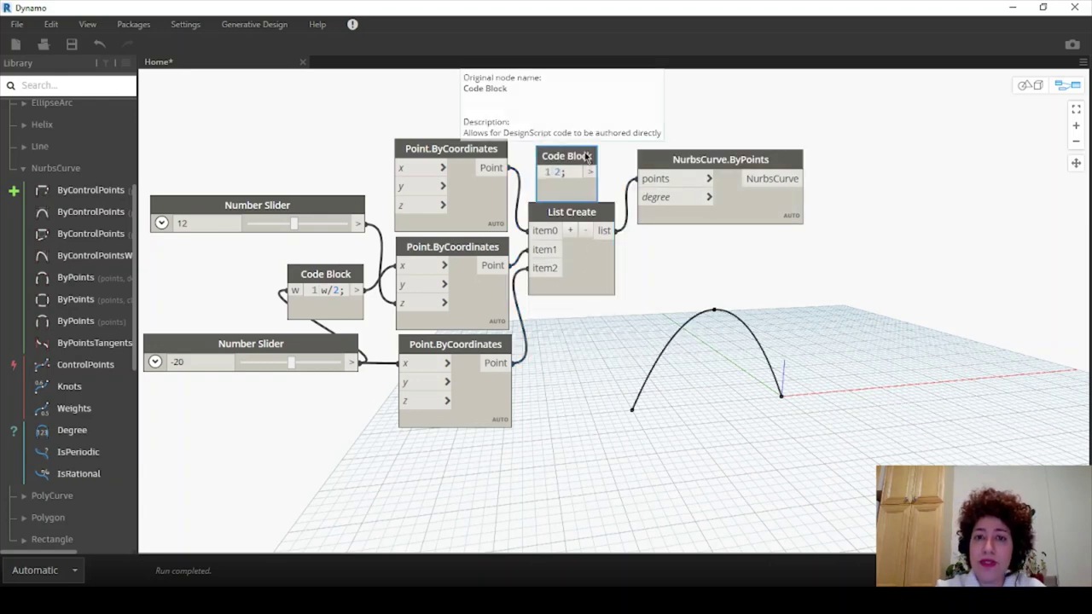
pyautogui.moveTo(571, 158); pyautogui.dragTo(650, 199)
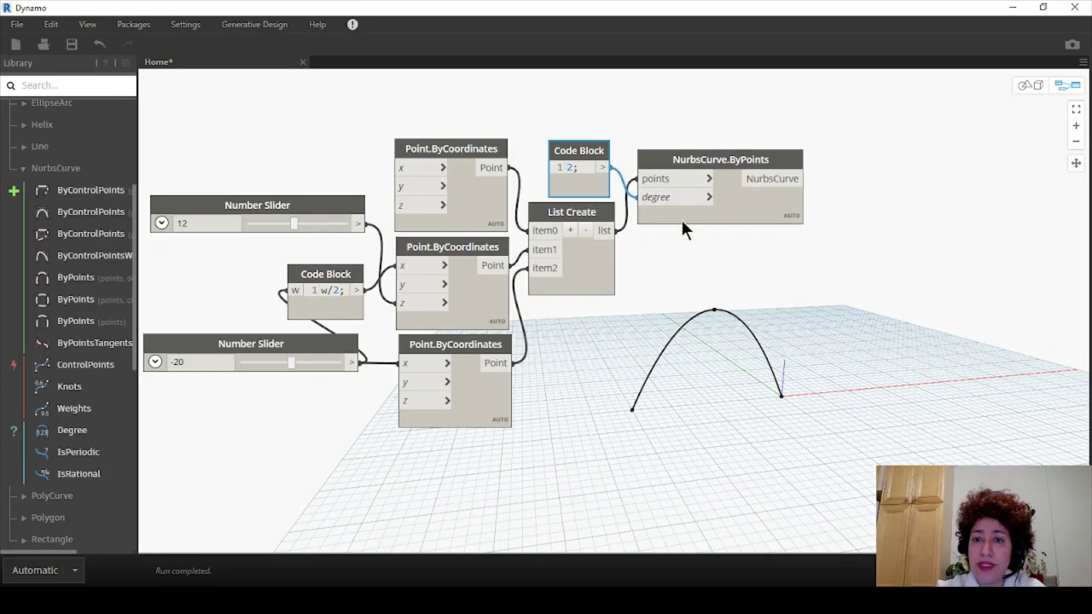
pyautogui.click(1029, 84)
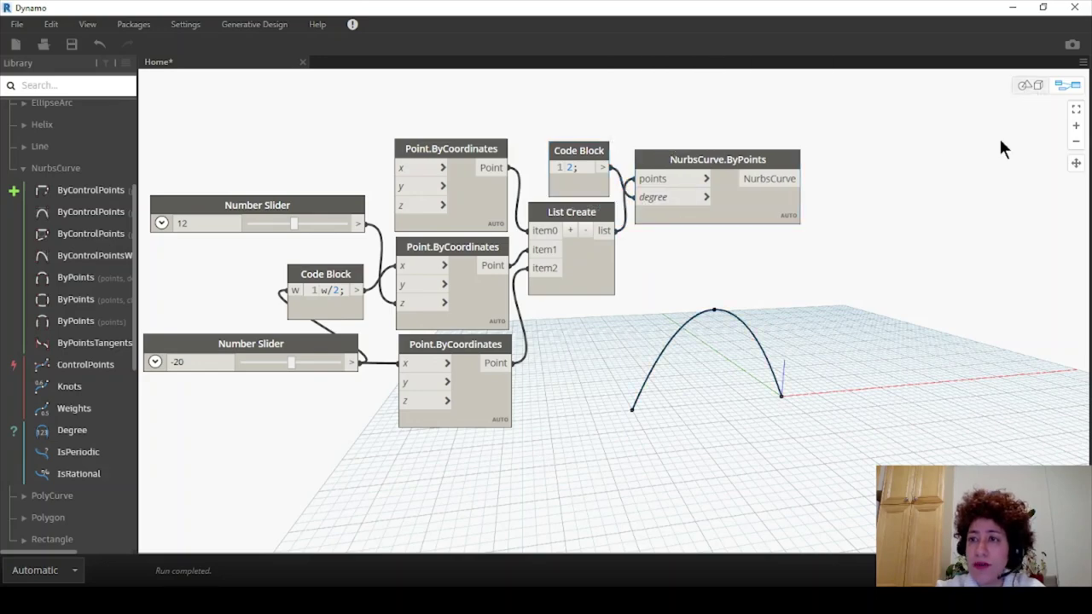
pyautogui.moveTo(854, 253); pyautogui.dragTo(879, 253, button='right')
pyautogui.scroll(-1, 879, 261)
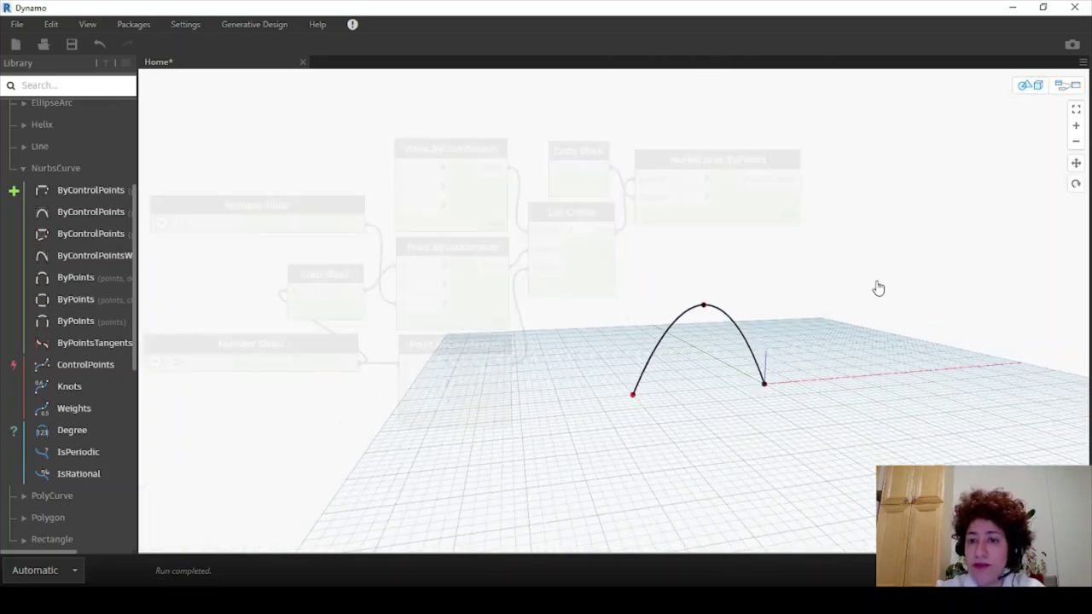
pyautogui.moveTo(877, 288); pyautogui.dragTo(921, 313, button='middle')
pyautogui.click(1066, 85)
# Step: Group all the nodes of the curve definition and title the group "Sweep Profile"
pyautogui.moveTo(705, 106); pyautogui.dragTo(263, 411)
pyautogui.rightClick(444, 151)
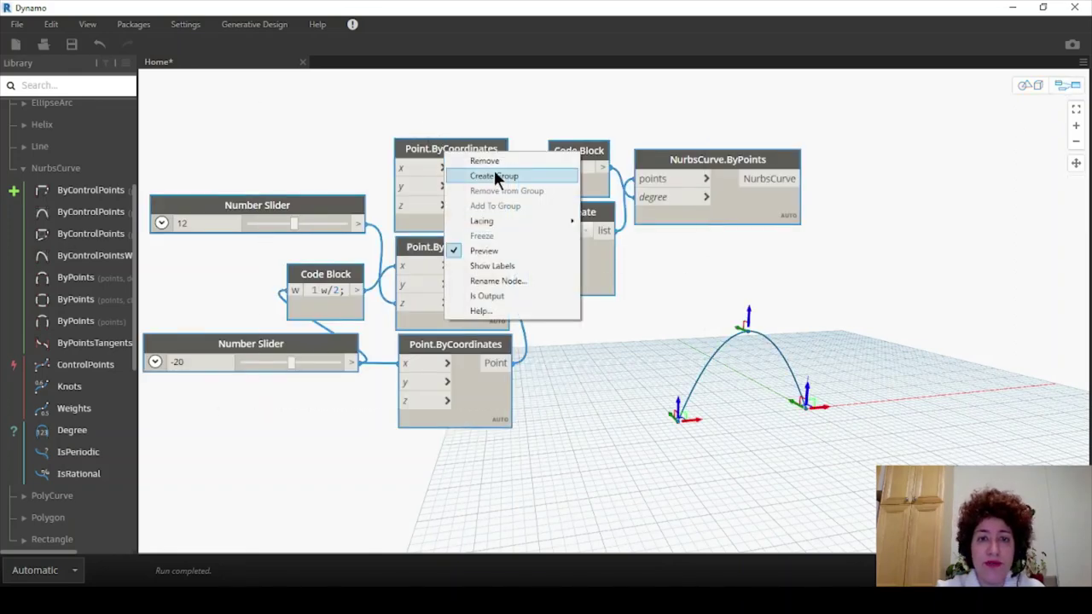
pyautogui.click(494, 172)
pyautogui.doubleClick(351, 111)
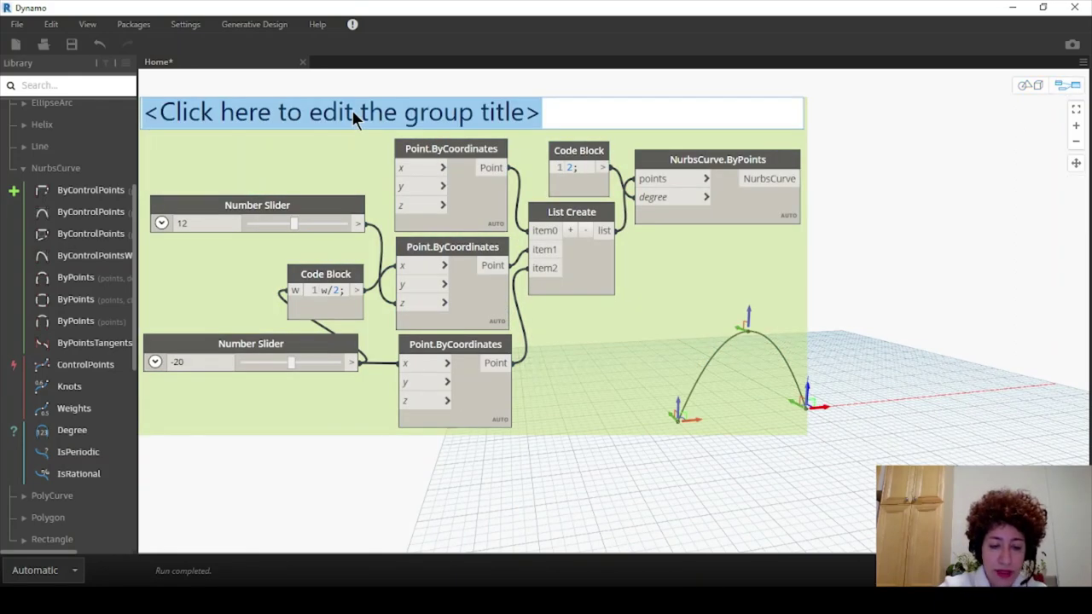
pyautogui.write('Sw')
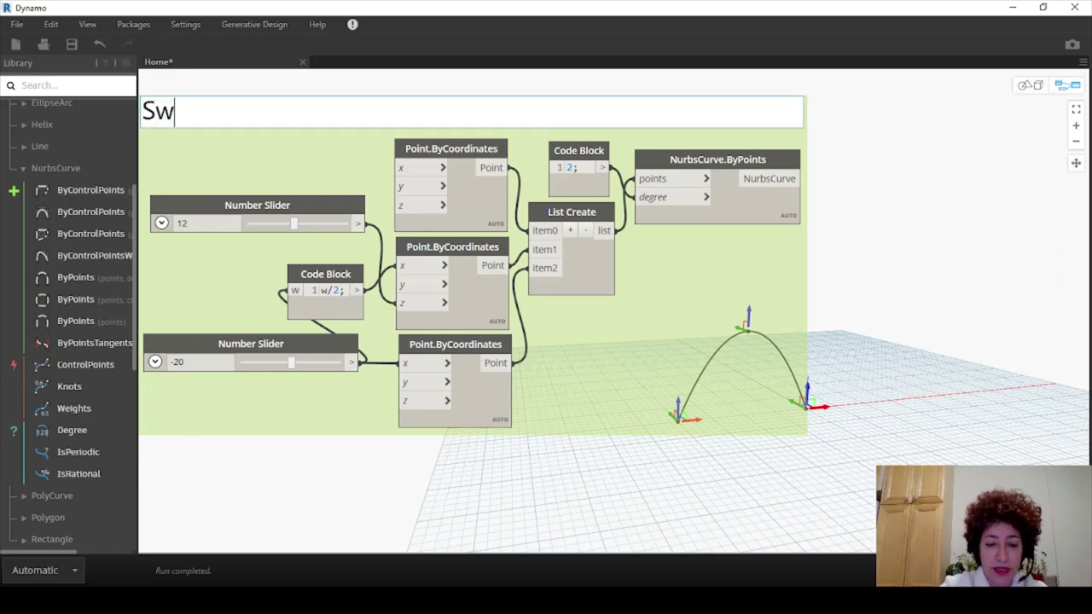
pyautogui.write('eep Profile')
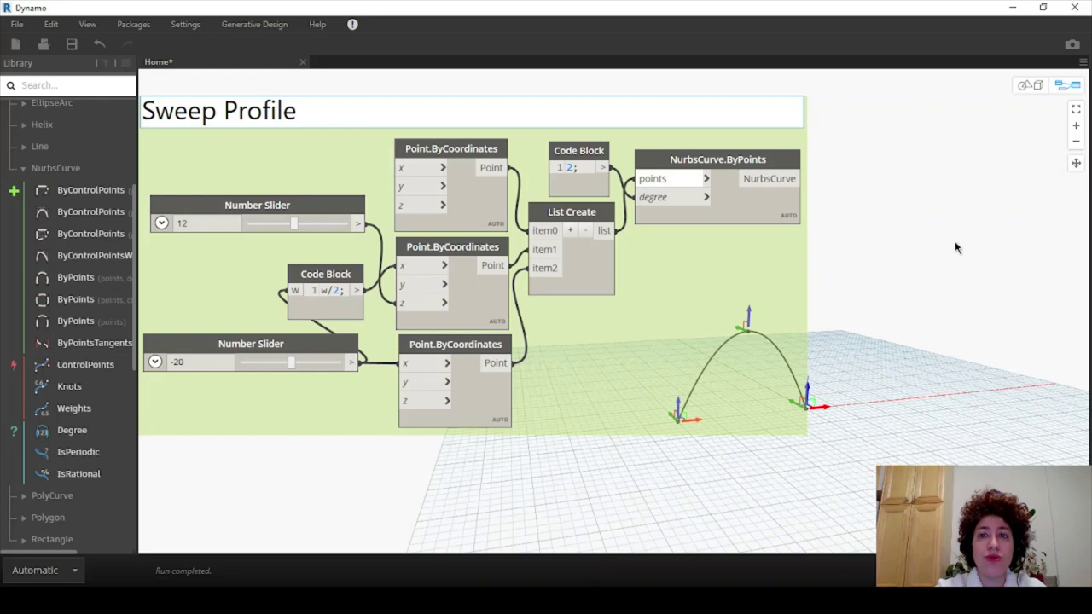
pyautogui.click(1032, 243)
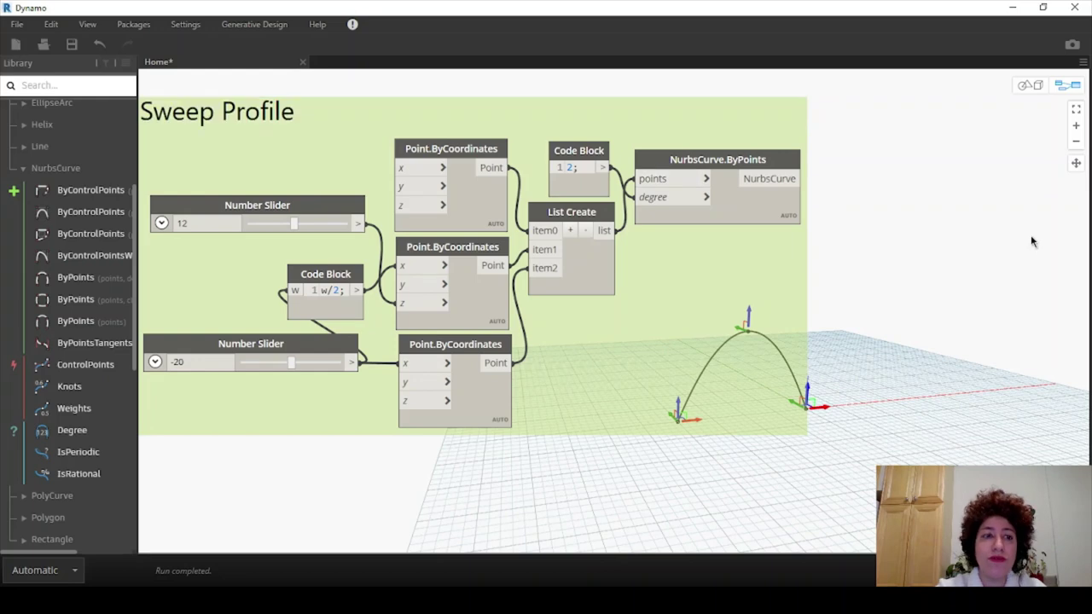
# Step: Add a Surface.BySweep node from the Geometry surface nodes and place it beyond the Sweep Profile group, next to NurbsCurve.ByPoints
pyautogui.click(7, 156)
pyautogui.click(10, 162)
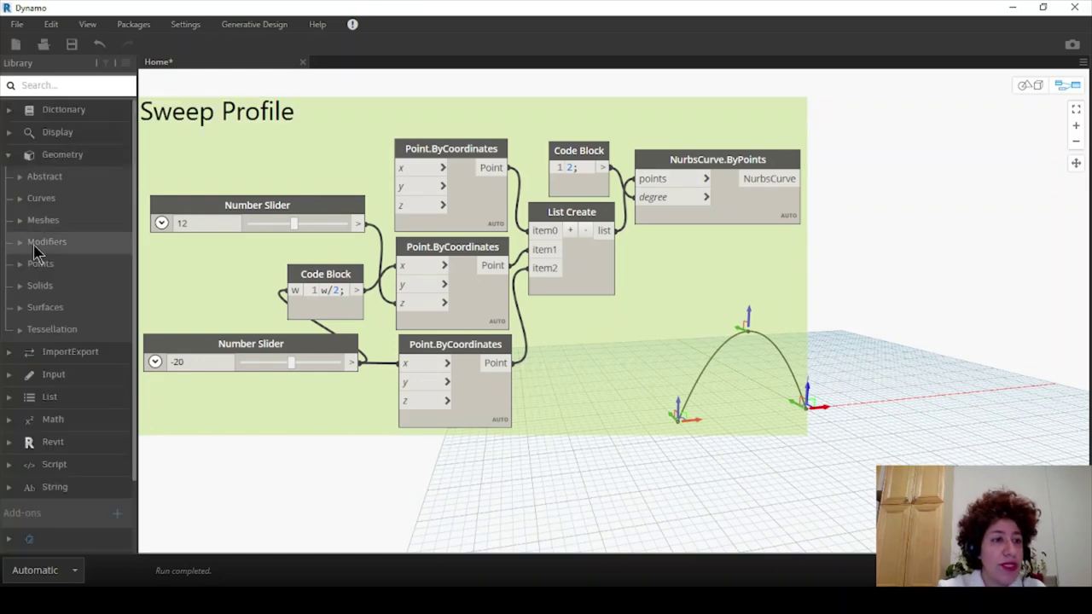
pyautogui.click(54, 308)
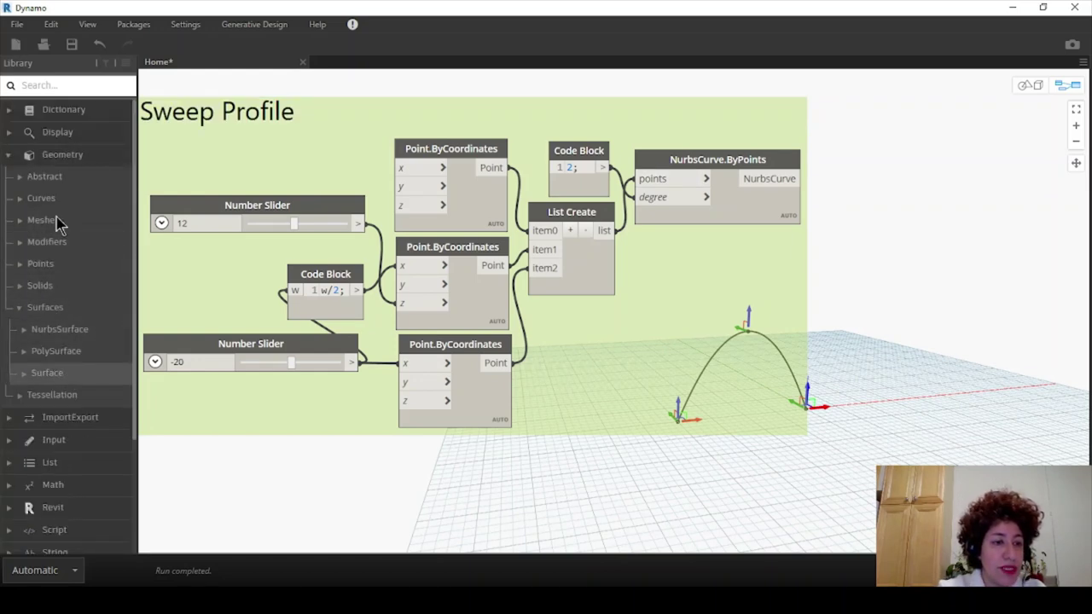
pyautogui.click(47, 373)
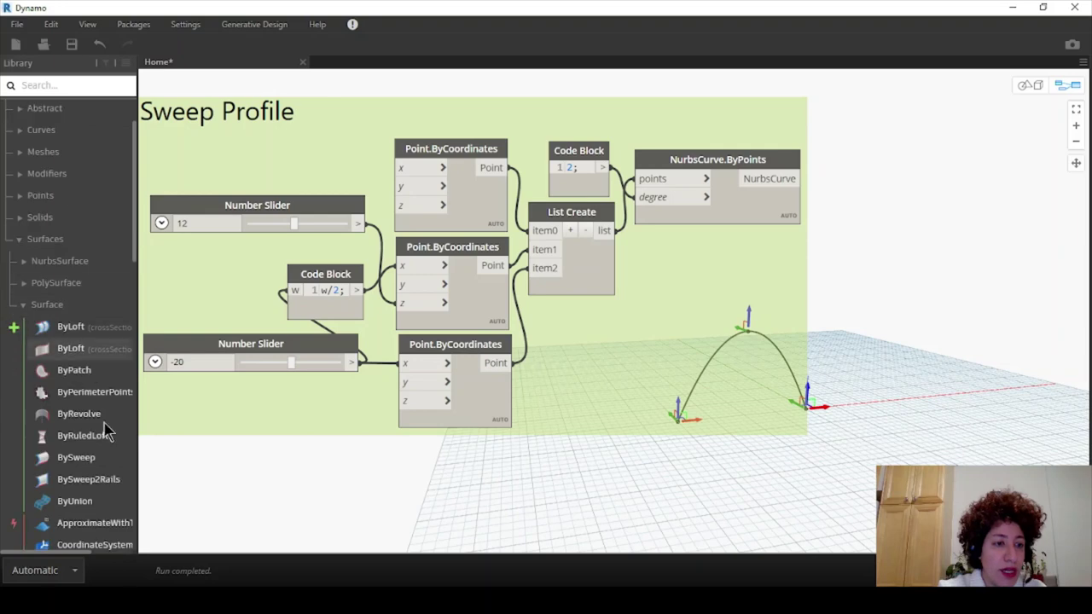
pyautogui.click(77, 457)
pyautogui.moveTo(668, 300); pyautogui.dragTo(961, 173)
# Step: Shift the Sweep Profile group slightly and connect its NurbsCurve output to the profile input of Surface.BySweep
pyautogui.moveTo(395, 134); pyautogui.dragTo(402, 120)
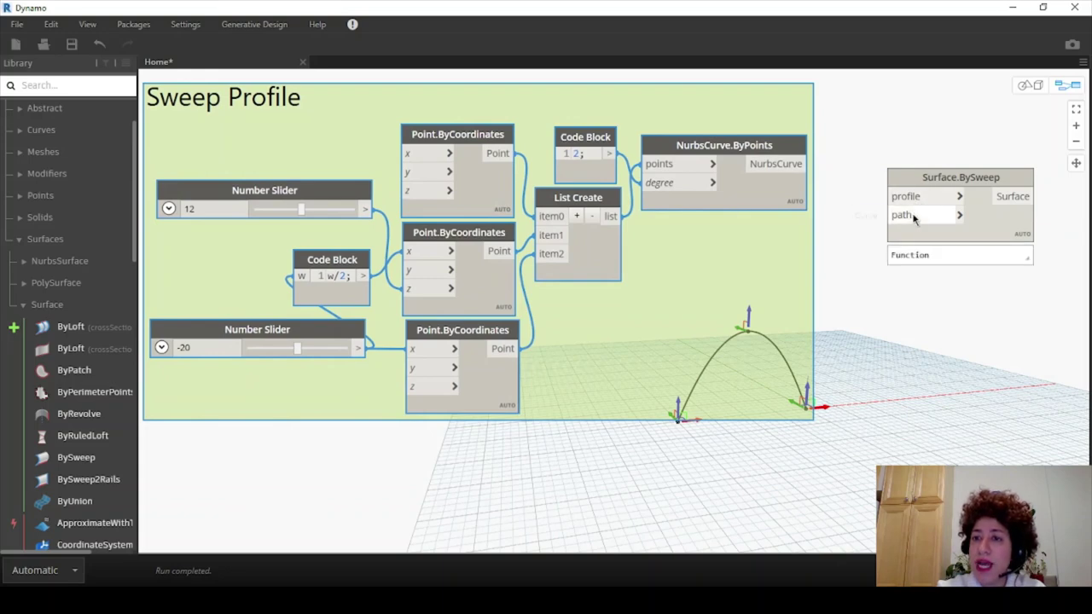
pyautogui.click(807, 164)
pyautogui.click(892, 196)
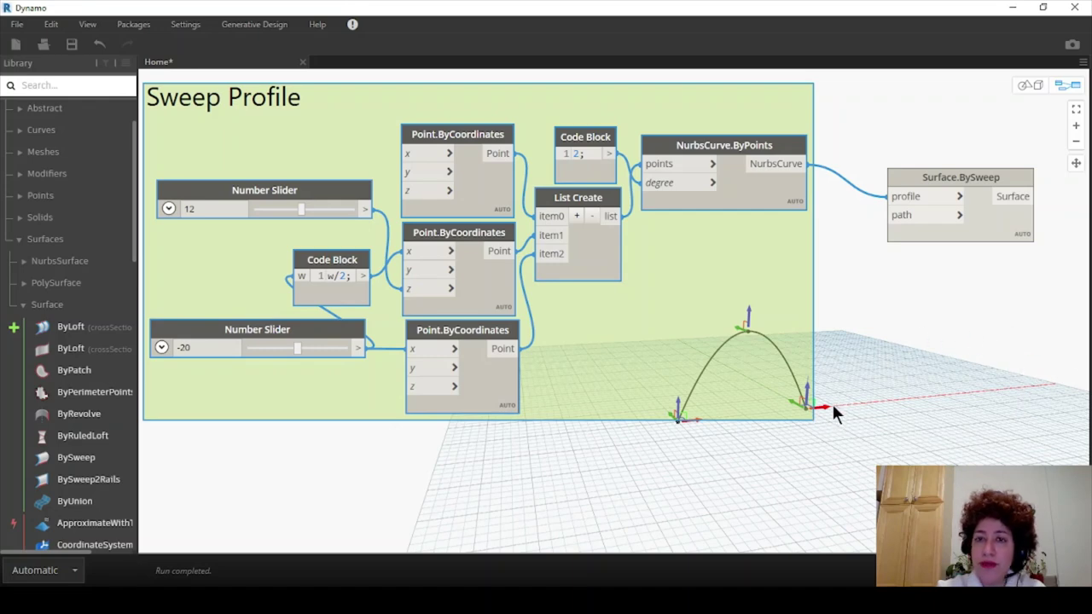
# Step: Add an Arc.ByThreePoints node and place it just below the Sweep Profile group
pyautogui.scroll(-2, 823, 380)
pyautogui.moveTo(811, 363); pyautogui.dragTo(707, 319, button='middle')
pyautogui.rightClick(559, 384)
pyautogui.write('arc')
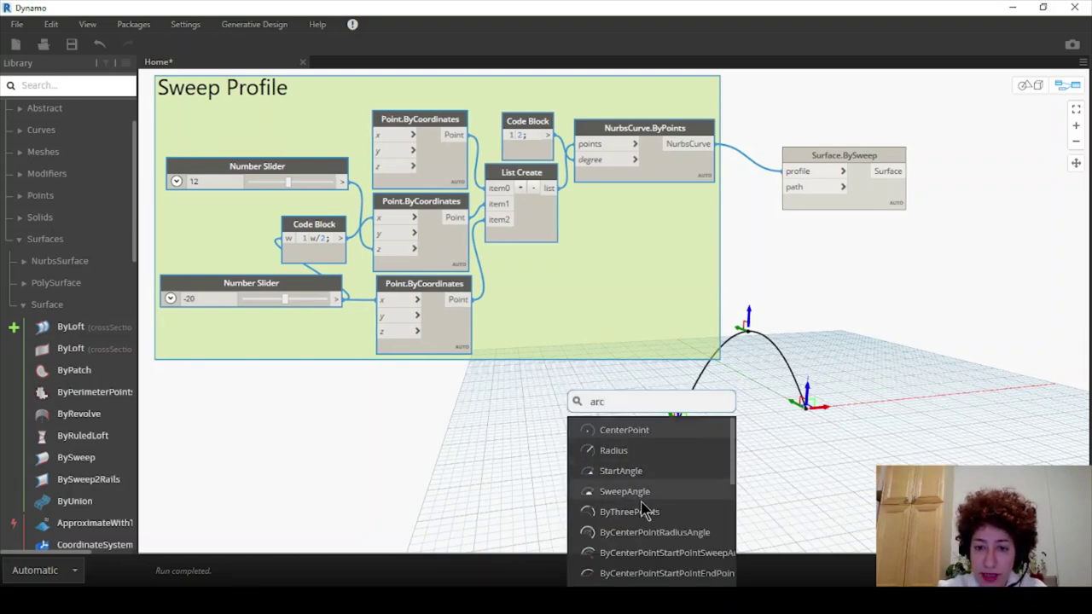
pyautogui.click(631, 512)
pyautogui.moveTo(696, 514); pyautogui.dragTo(562, 375)
# Step: Add a Point.ByCoordinates node beside Arc.ByThreePoints and place a copy of it directly below
pyautogui.rightClick(384, 374)
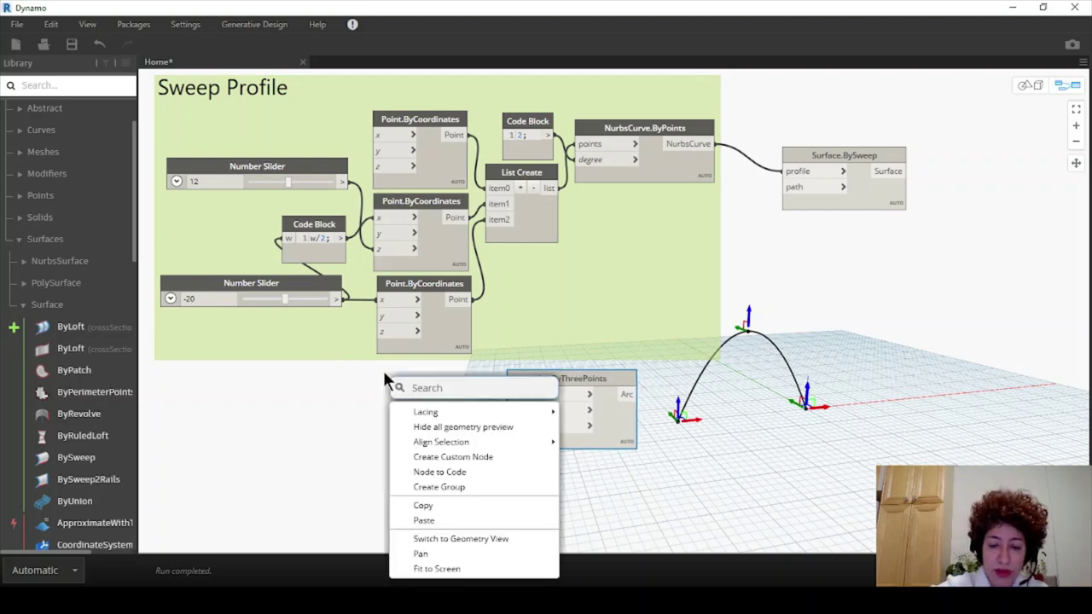
pyautogui.write('point')
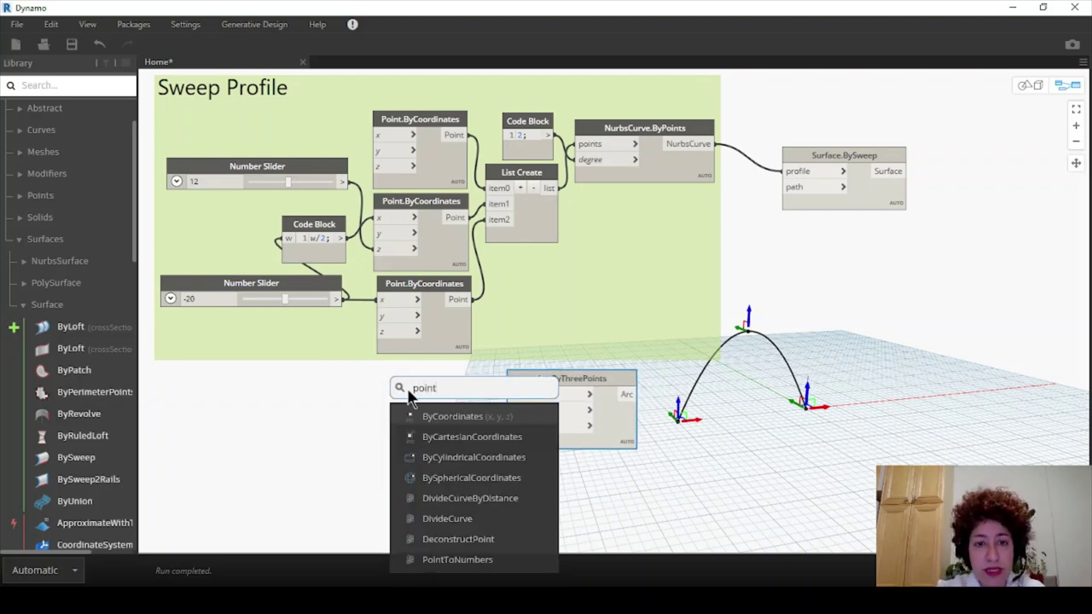
pyautogui.click(452, 416)
pyautogui.moveTo(467, 429); pyautogui.dragTo(405, 382)
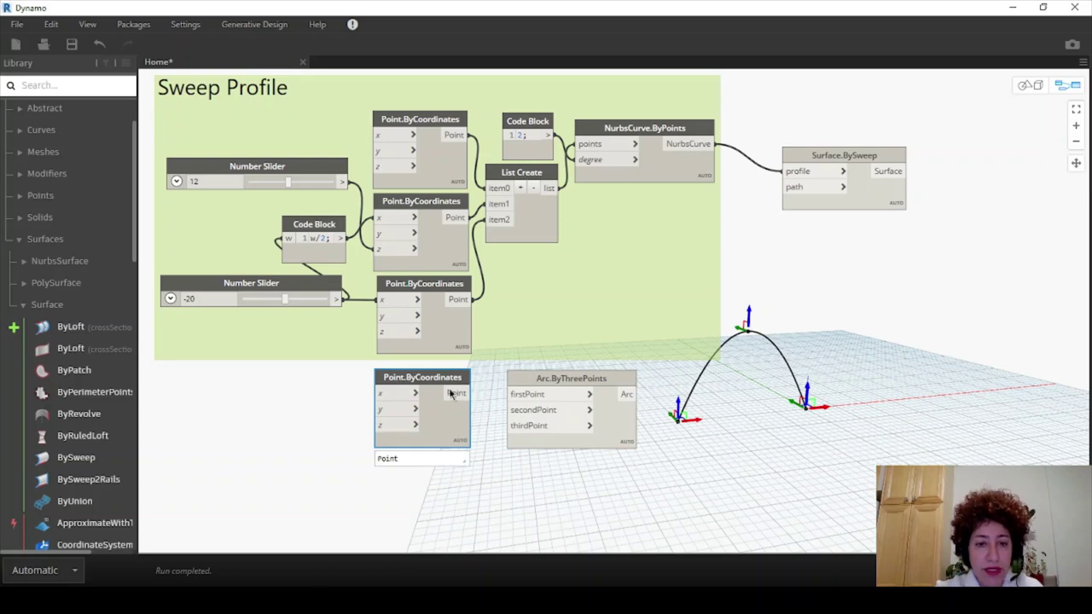
pyautogui.hotkey('ctrl', 'c')
pyautogui.hotkey('ctrl', 'v')
pyautogui.moveTo(391, 461); pyautogui.dragTo(384, 464)
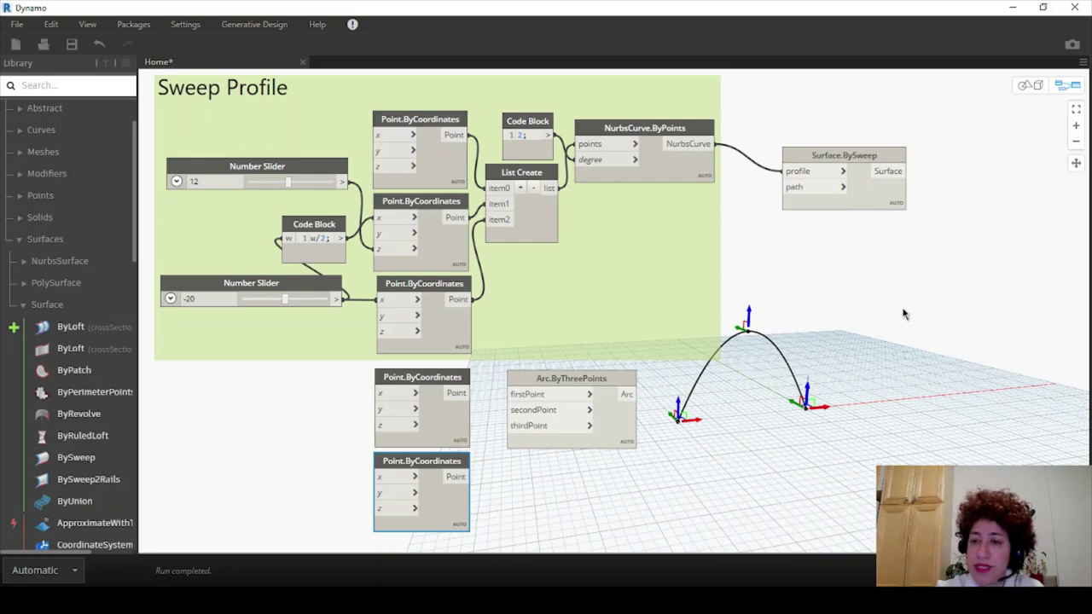
# Step: Connect the uppermost Sweep Profile point to the firstPoint input of Arc.ByThreePoints and shift the arc node slightly away from the new points
pyautogui.click(458, 136)
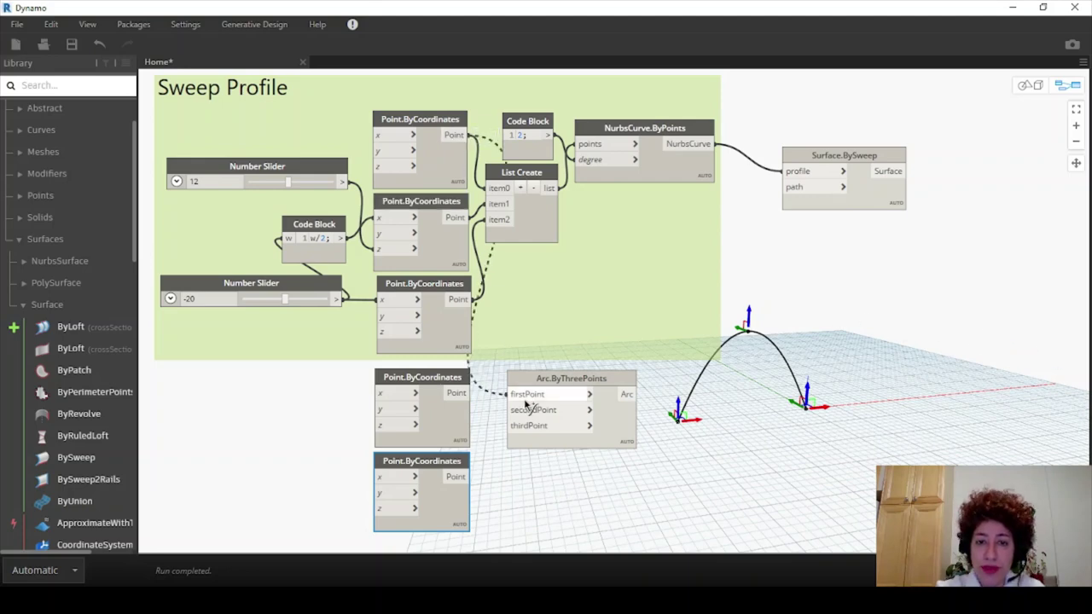
pyautogui.click(527, 396)
pyautogui.moveTo(551, 386); pyautogui.dragTo(581, 385)
pyautogui.click(429, 388)
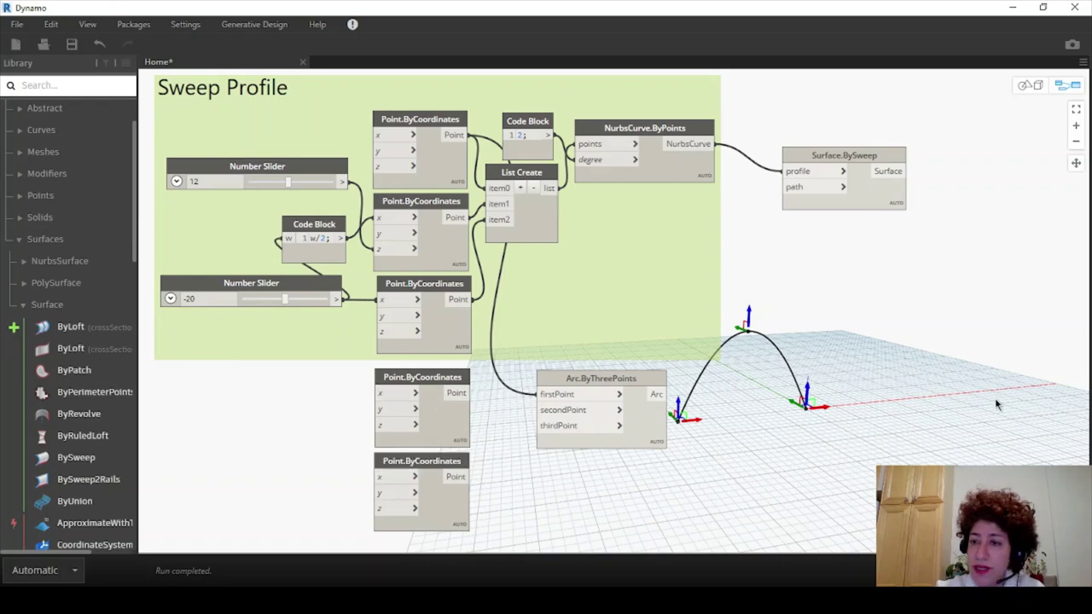
# Step: Add a Number Slider node and place it beside the upper new Point.ByCoordinates node, below the Sweep Profile group
pyautogui.rightClick(241, 415)
pyautogui.write('slider')
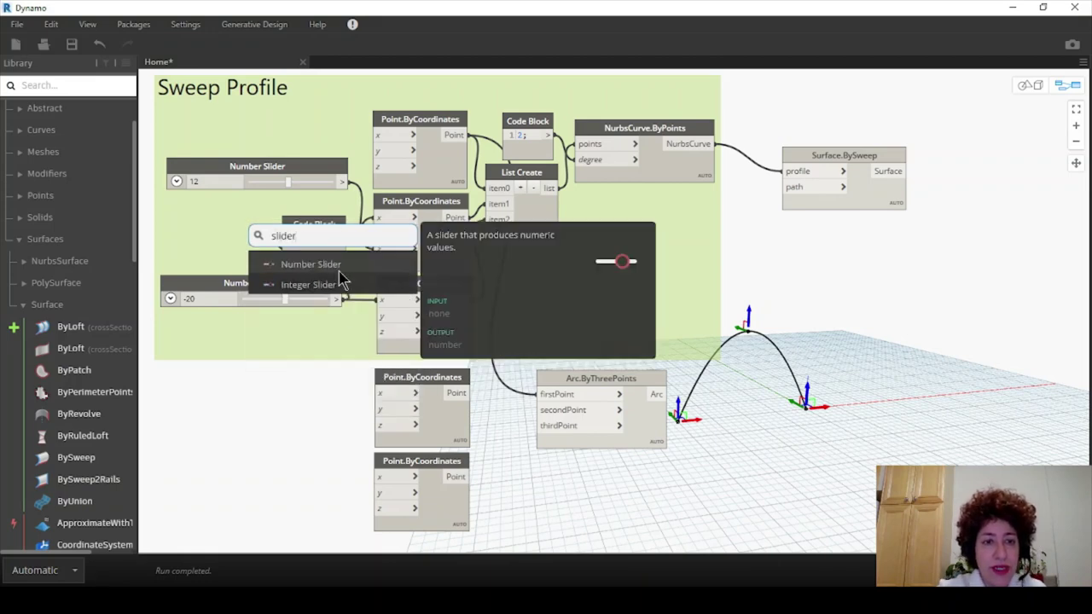
pyautogui.click(339, 266)
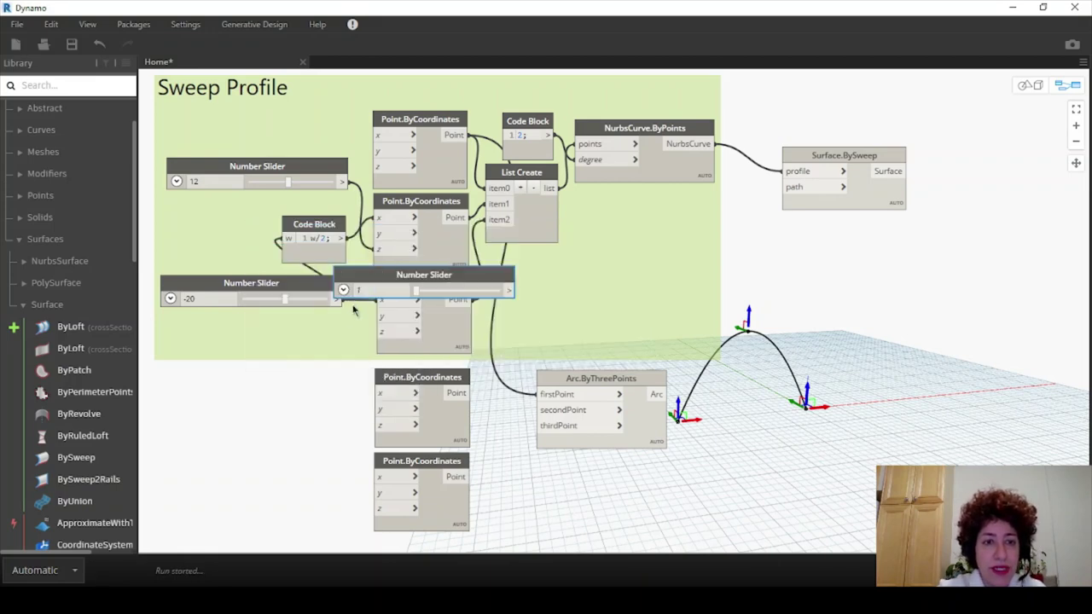
pyautogui.moveTo(358, 281); pyautogui.dragTo(213, 388)
# Step: Set the new slider's minimum to 30, maximum to 80 and value to 50
pyautogui.click(151, 385)
pyautogui.doubleClick(208, 414)
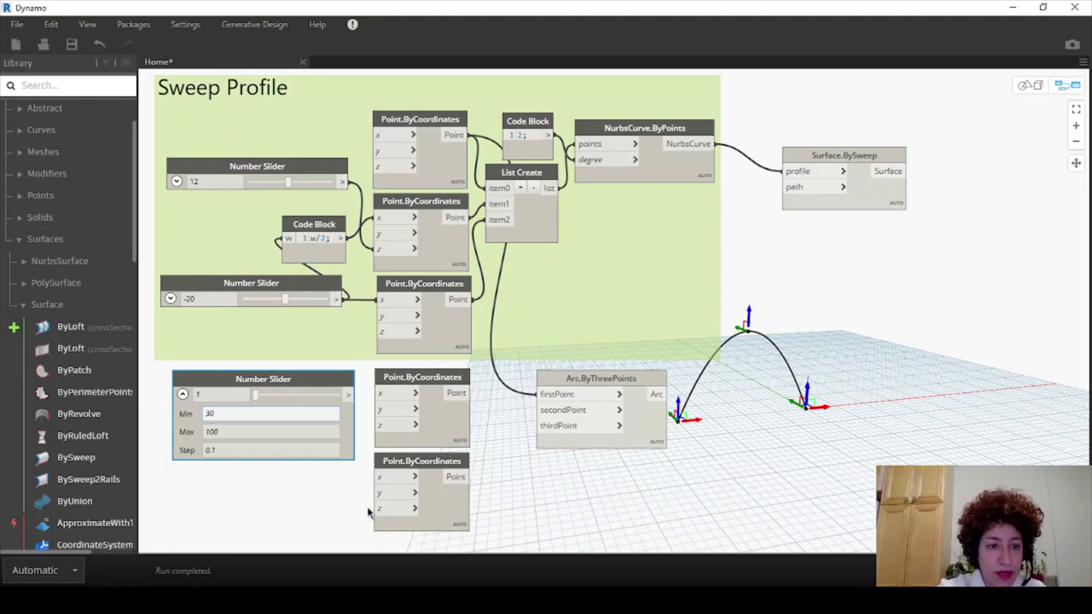
pyautogui.doubleClick(245, 432)
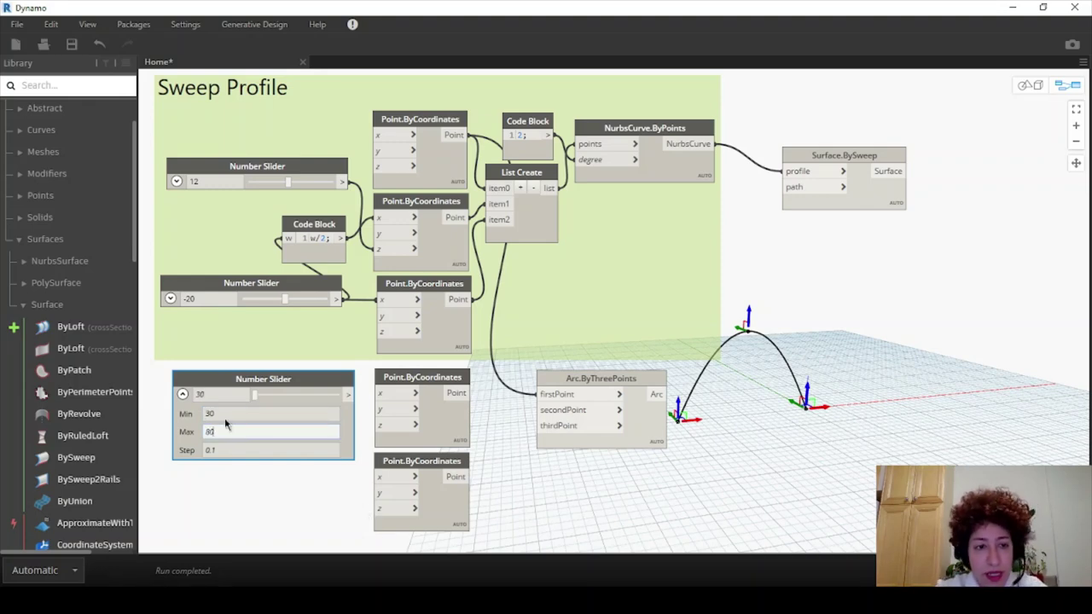
pyautogui.doubleClick(211, 394)
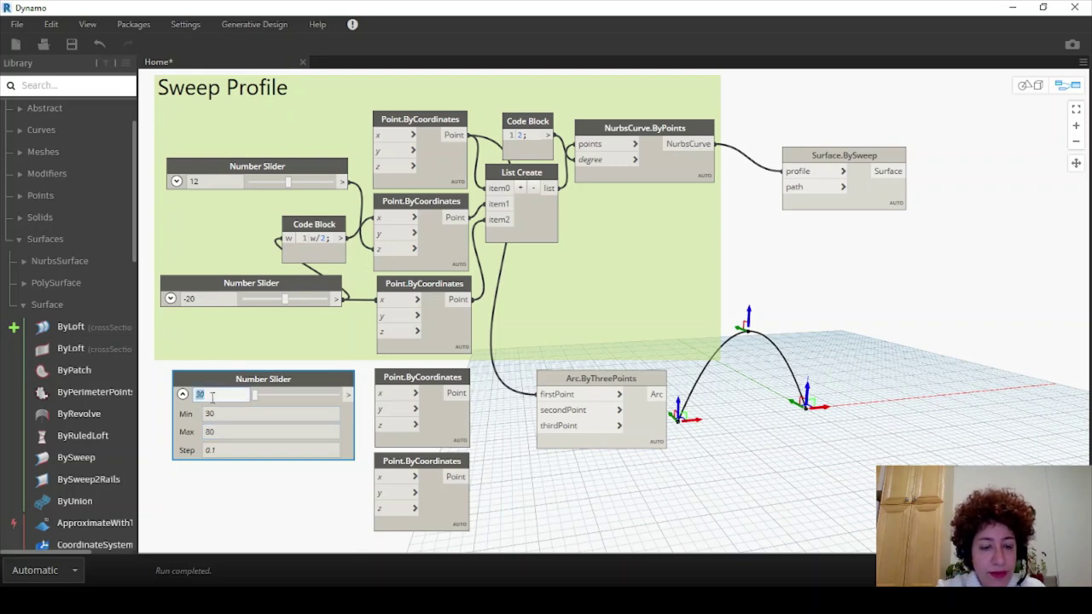
pyautogui.click(271, 532)
pyautogui.click(182, 394)
# Step: Position the 50 slider next to the upper new point and connect it to that point's x input
pyautogui.moveTo(205, 381); pyautogui.dragTo(187, 417)
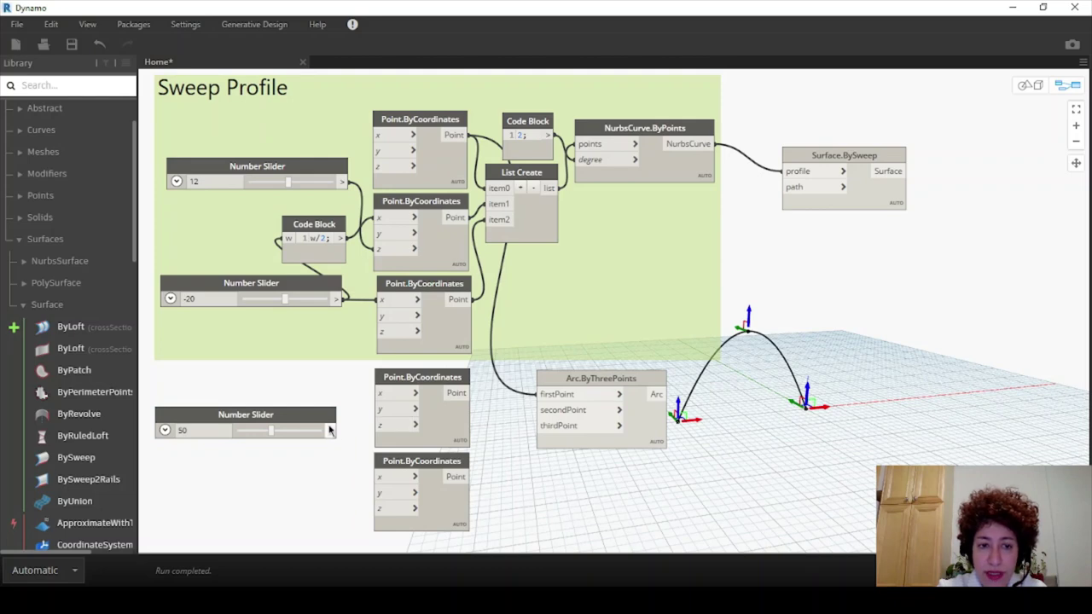
pyautogui.moveTo(331, 430); pyautogui.dragTo(381, 393)
pyautogui.moveTo(327, 415); pyautogui.dragTo(323, 395)
# Step: Duplicate the slider beside the lower new point, set the copy to 70 and connect it to that point's x input
pyautogui.hotkey('ctrl', 'c')
pyautogui.hotkey('ctrl', 'v')
pyautogui.moveTo(416, 435); pyautogui.dragTo(183, 507)
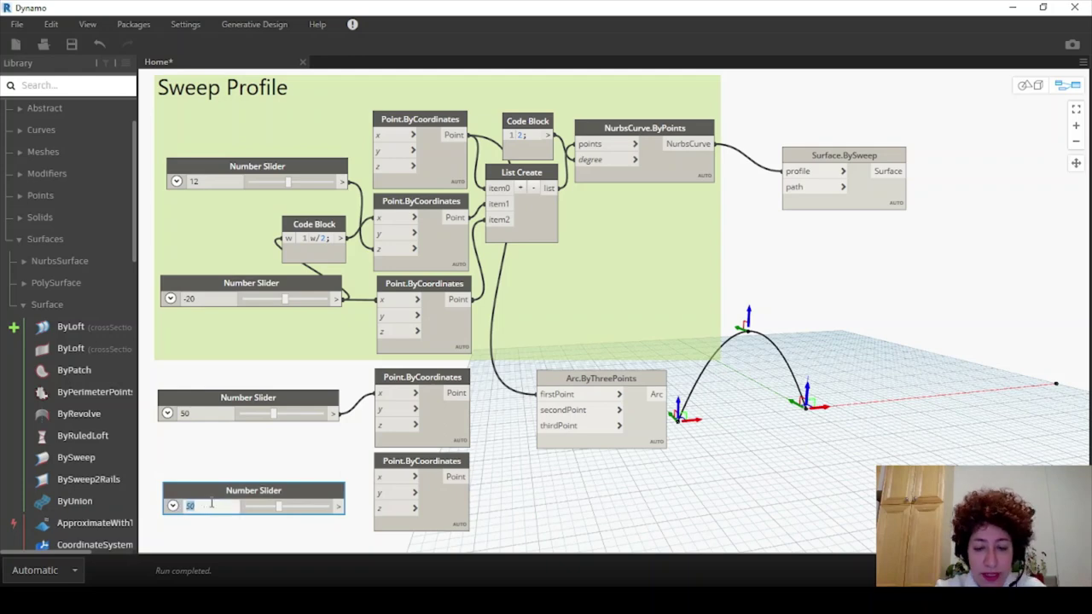
pyautogui.write('70')
pyautogui.press('Return')
pyautogui.moveTo(339, 506); pyautogui.dragTo(380, 477)
pyautogui.click(1027, 84)
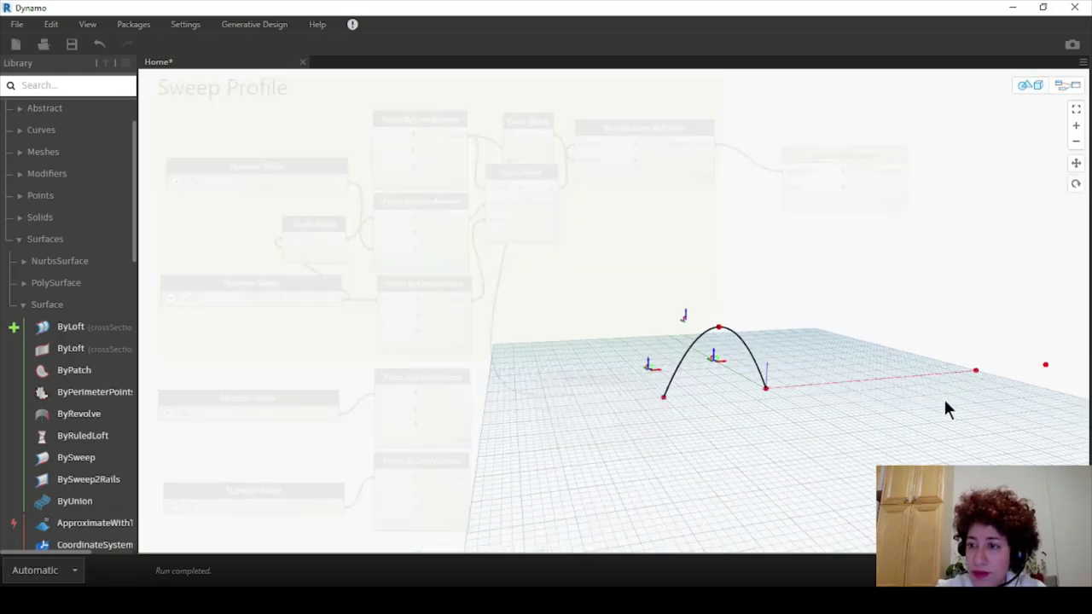
pyautogui.click(1066, 85)
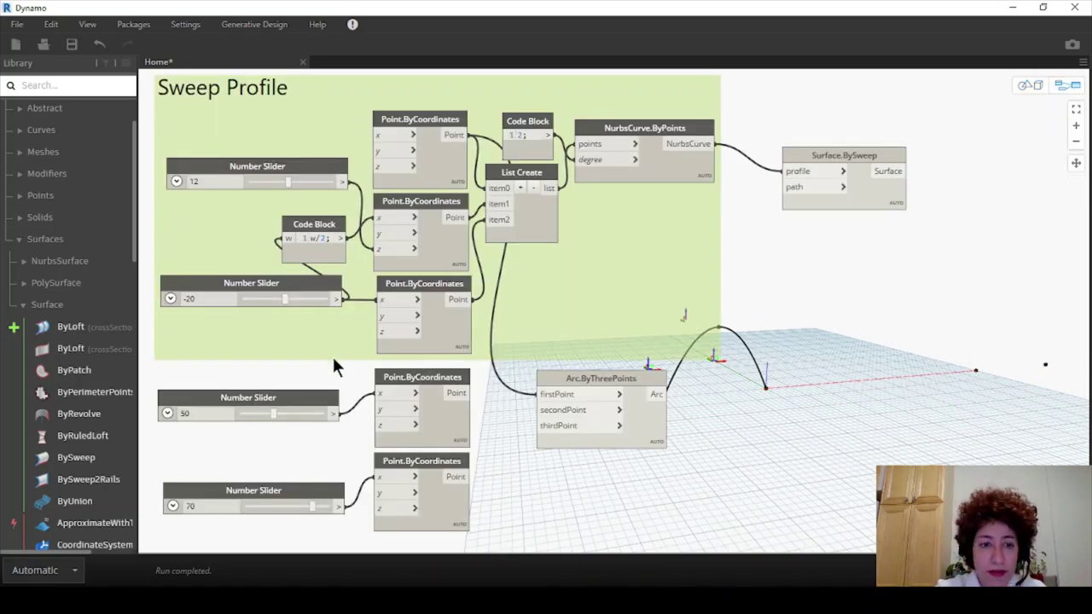
# Step: Duplicate the 50 slider, place the copy between the two path sliders and set its value to 10
pyautogui.moveTo(321, 399); pyautogui.dragTo(322, 384)
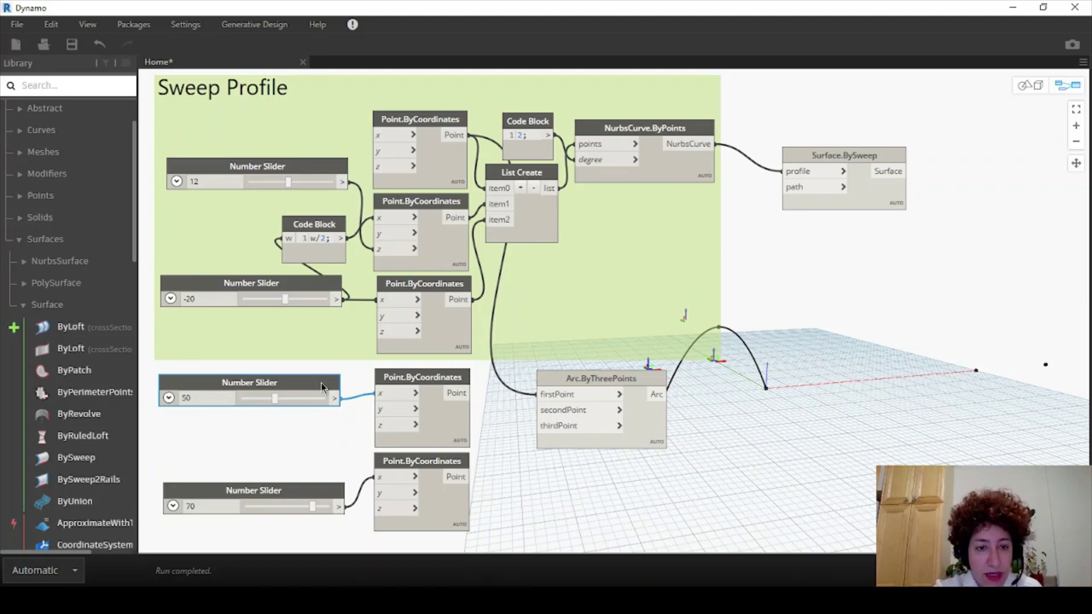
pyautogui.hotkey('ctrl', 'c')
pyautogui.hotkey('ctrl', 'v')
pyautogui.moveTo(415, 435); pyautogui.dragTo(202, 449)
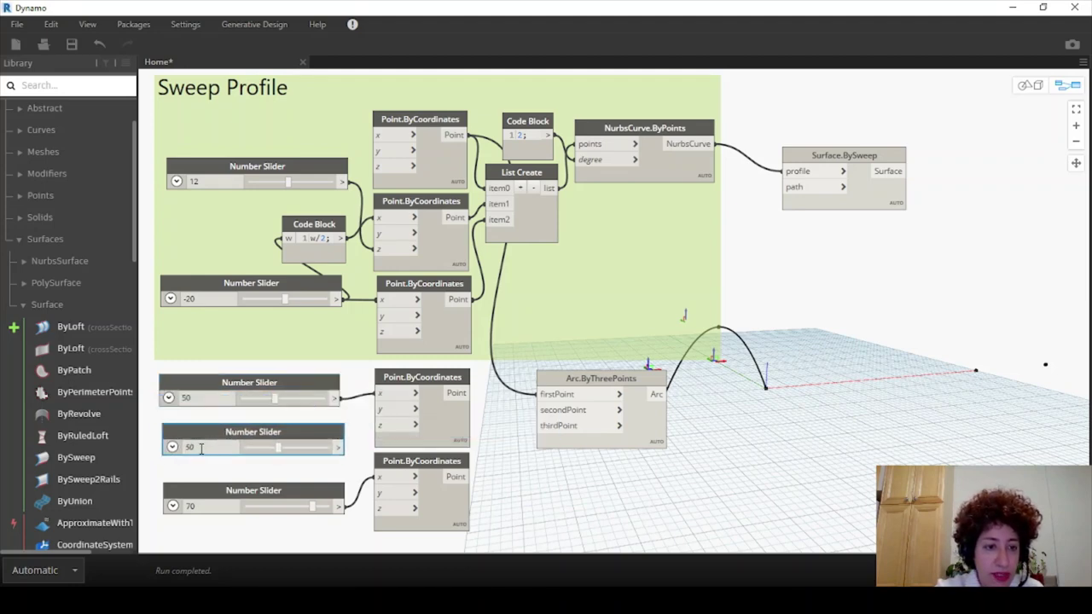
pyautogui.doubleClick(202, 449)
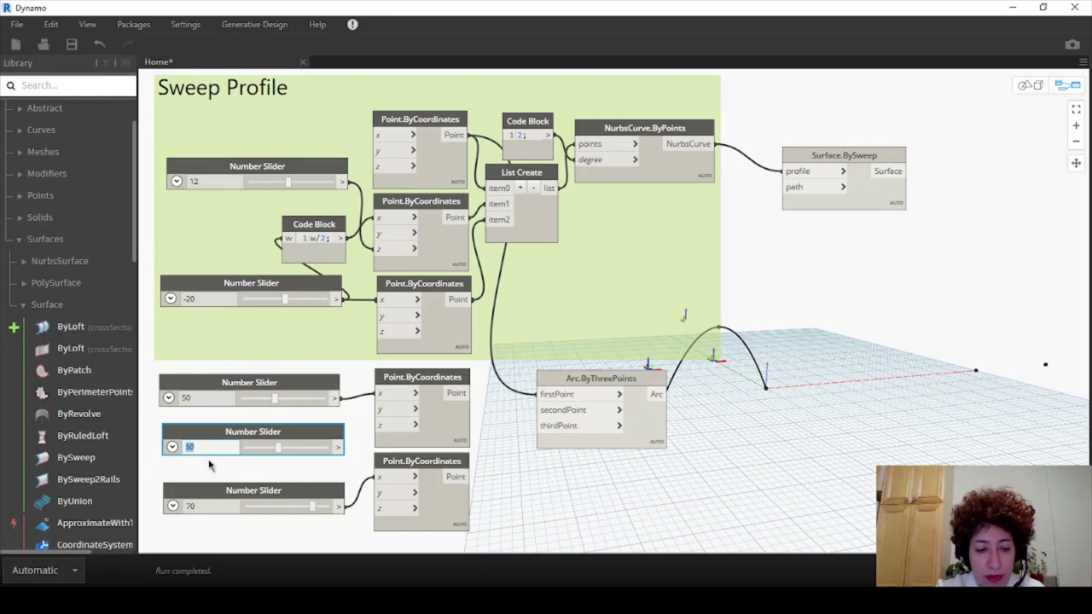
pyautogui.write('10')
pyautogui.press('Return')
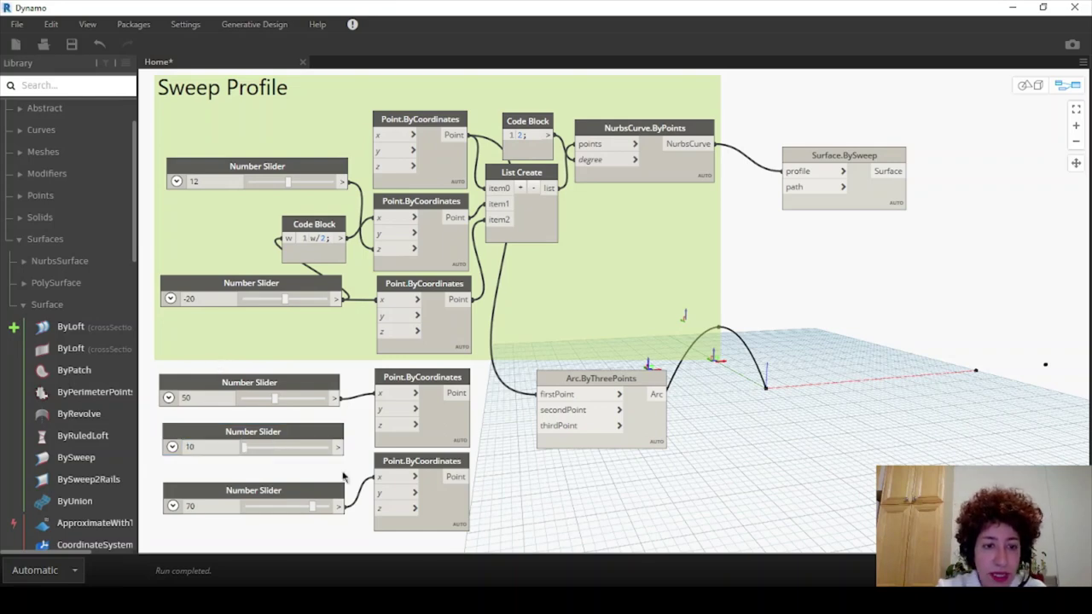
# Step: Connect the middle slider to the y input of the upper new point and set its value to 20
pyautogui.click(339, 447)
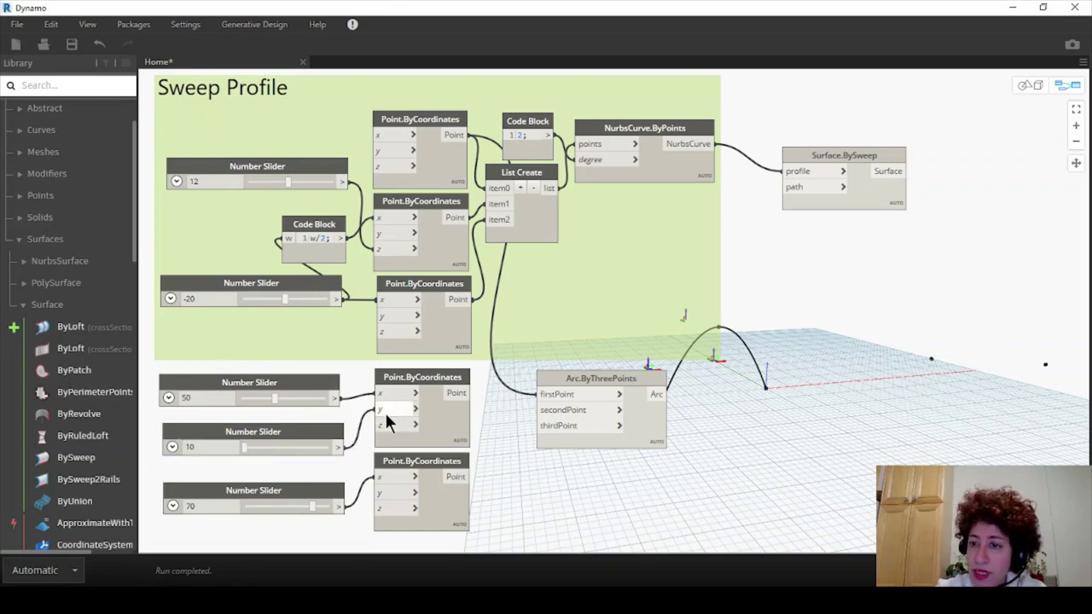
pyautogui.click(382, 410)
pyautogui.click(197, 445)
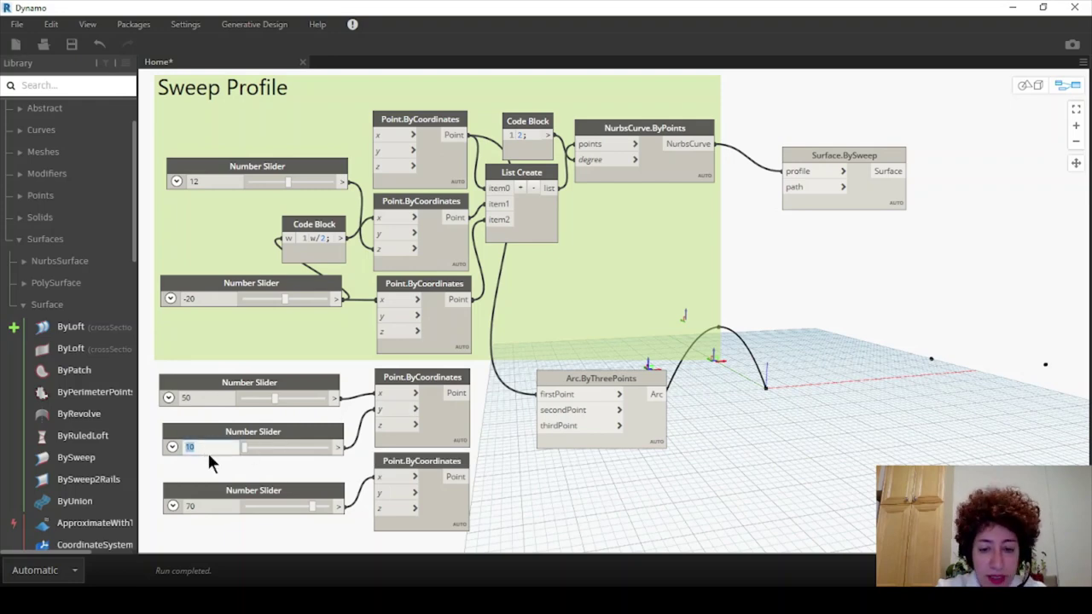
pyautogui.press('Return')
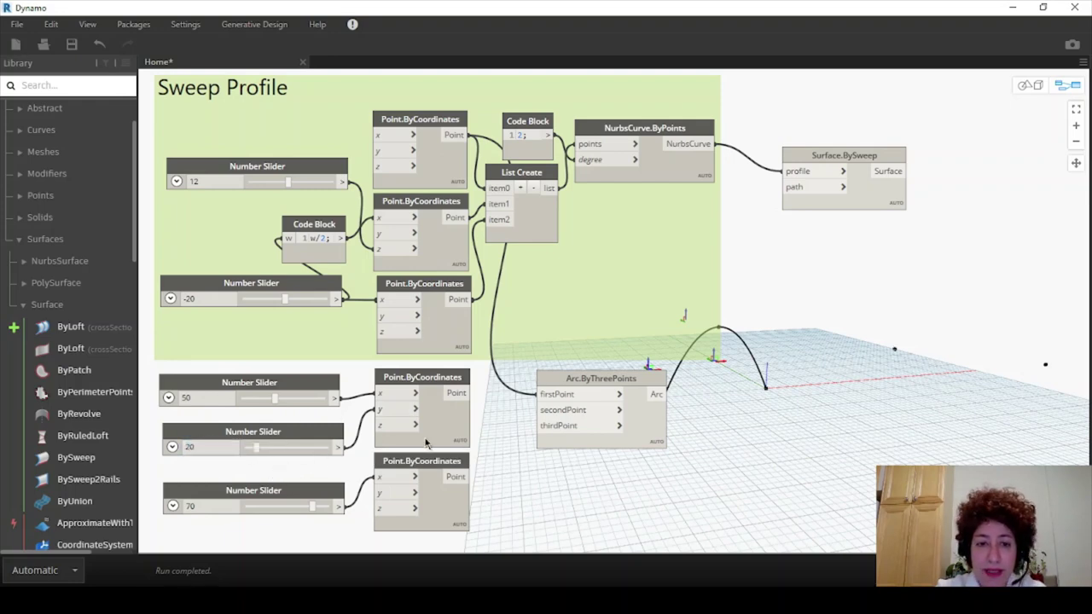
# Step: Connect the upper new point to the secondPoint input of Arc.ByThreePoints and the lower one to thirdPoint
pyautogui.click(469, 393)
pyautogui.click(540, 410)
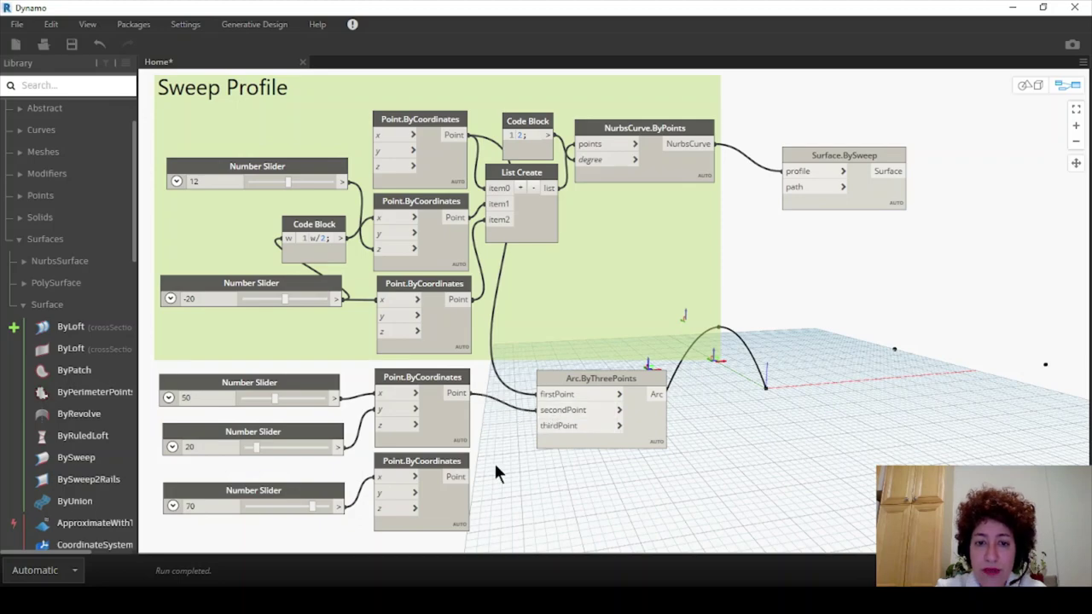
pyautogui.click(453, 478)
pyautogui.click(541, 424)
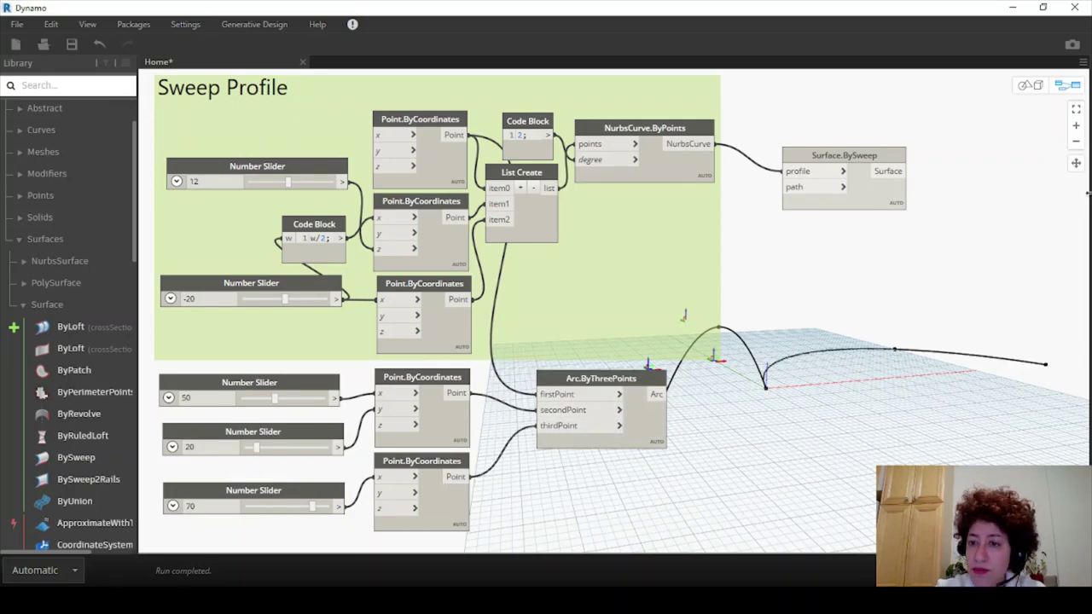
# Step: Check the arc in the 3D preview and set the slider driving its second point's y coordinate to 15
pyautogui.click(1027, 84)
pyautogui.moveTo(938, 327); pyautogui.dragTo(955, 341, button='right')
pyautogui.click(1066, 85)
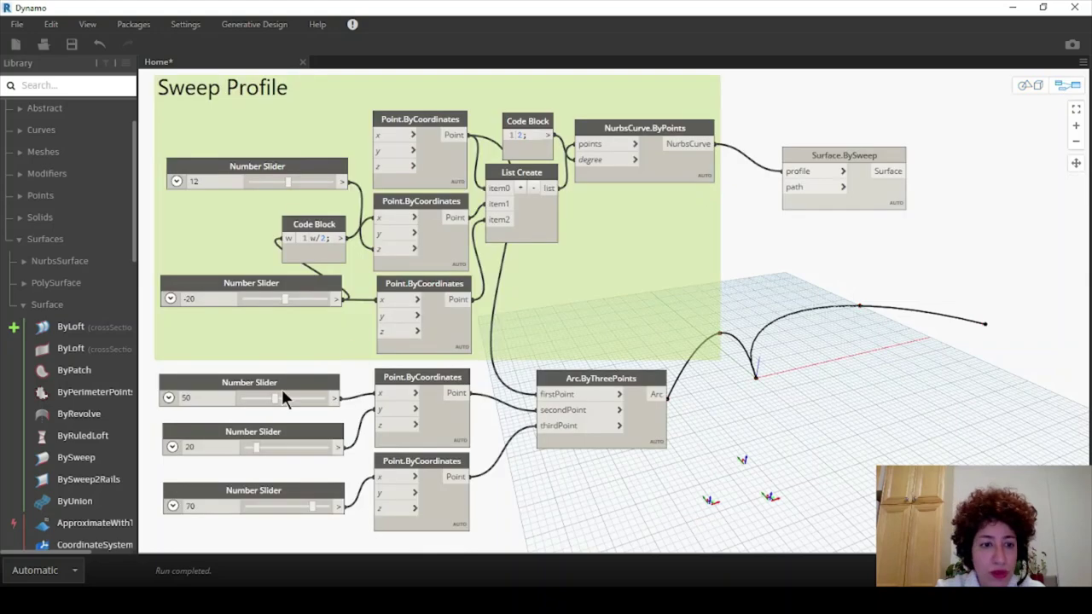
pyautogui.click(226, 442)
pyautogui.doubleClick(220, 447)
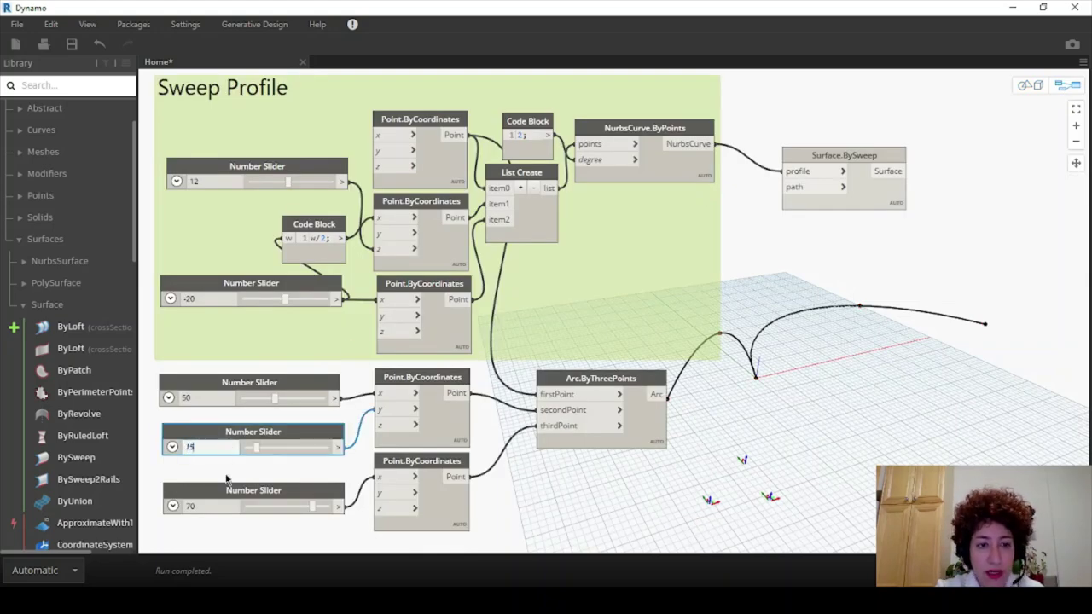
pyautogui.write('15')
pyautogui.click(226, 476)
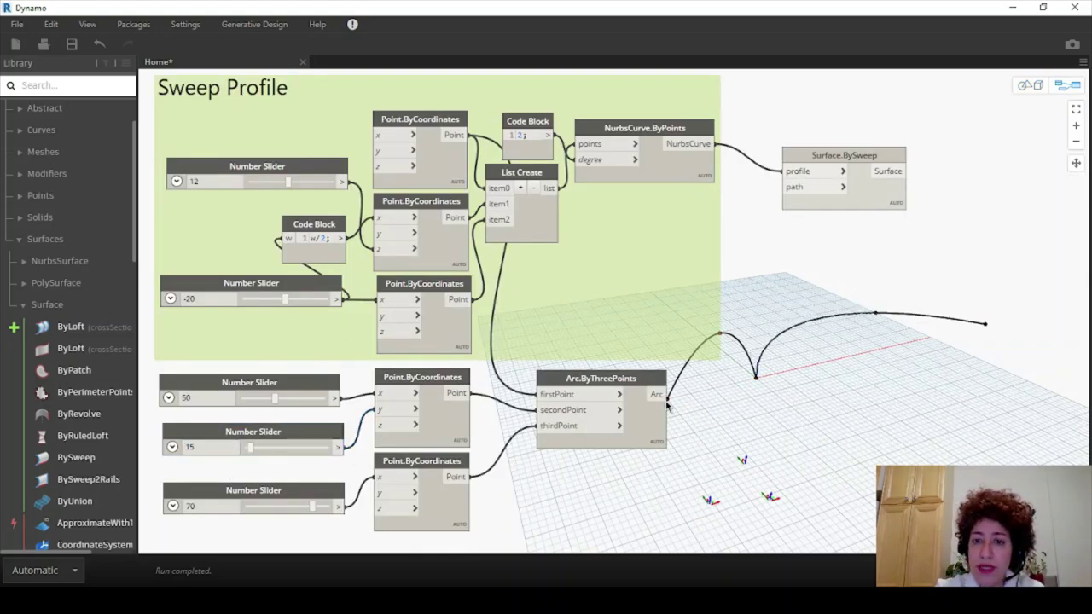
# Step: Connect the Arc output to the path input of Surface.BySweep and inspect the swept surface in the 3D preview
pyautogui.moveTo(668, 407); pyautogui.dragTo(789, 188)
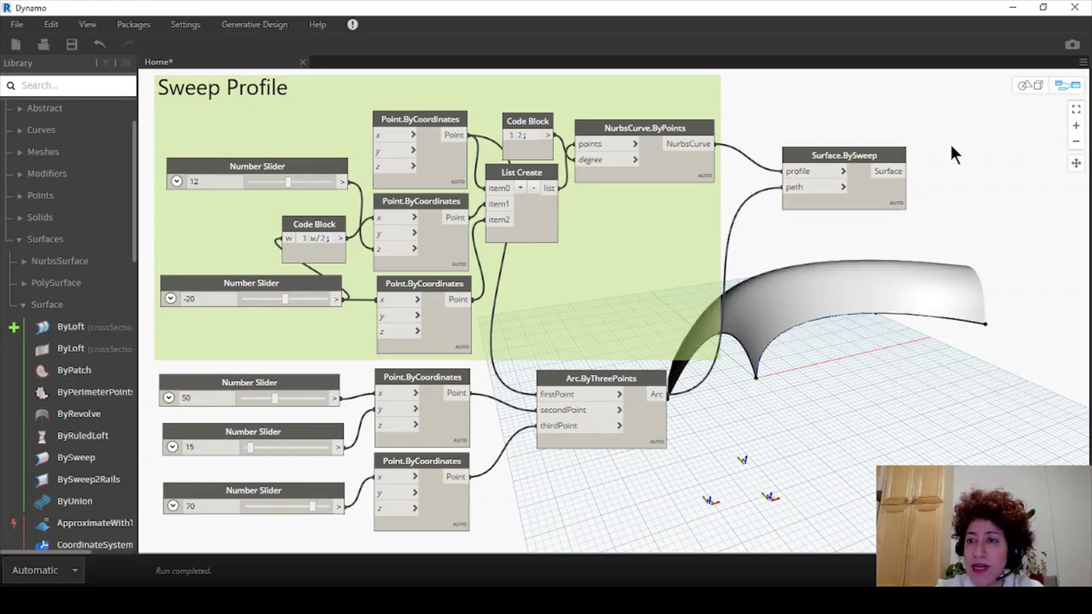
pyautogui.click(1029, 84)
pyautogui.moveTo(952, 316)
pyautogui.mouseDown(button='right')
pyautogui.moveTo(917, 297)
pyautogui.moveTo(928, 288)
pyautogui.moveTo(942, 326)
pyautogui.mouseUp(button='right')
pyautogui.scroll(-2, 906, 366)
pyautogui.moveTo(907, 366)
pyautogui.mouseDown(button='right')
pyautogui.moveTo(937, 374)
pyautogui.moveTo(948, 361)
pyautogui.moveTo(890, 372)
pyautogui.mouseUp(button='right')
pyautogui.moveTo(823, 344); pyautogui.dragTo(982, 381, button='middle')
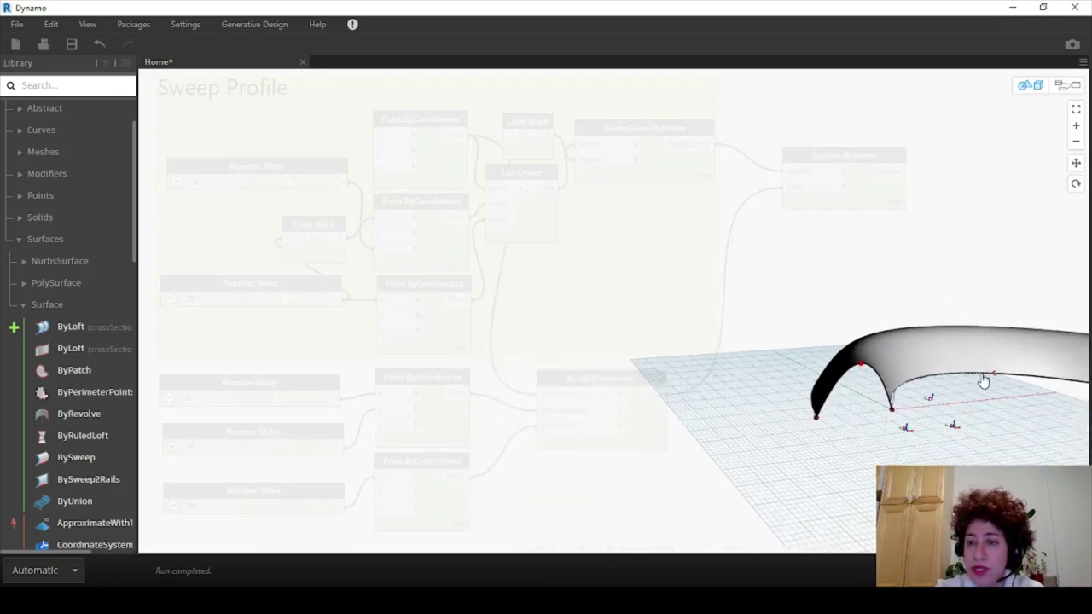
pyautogui.moveTo(983, 381); pyautogui.dragTo(946, 362, button='right')
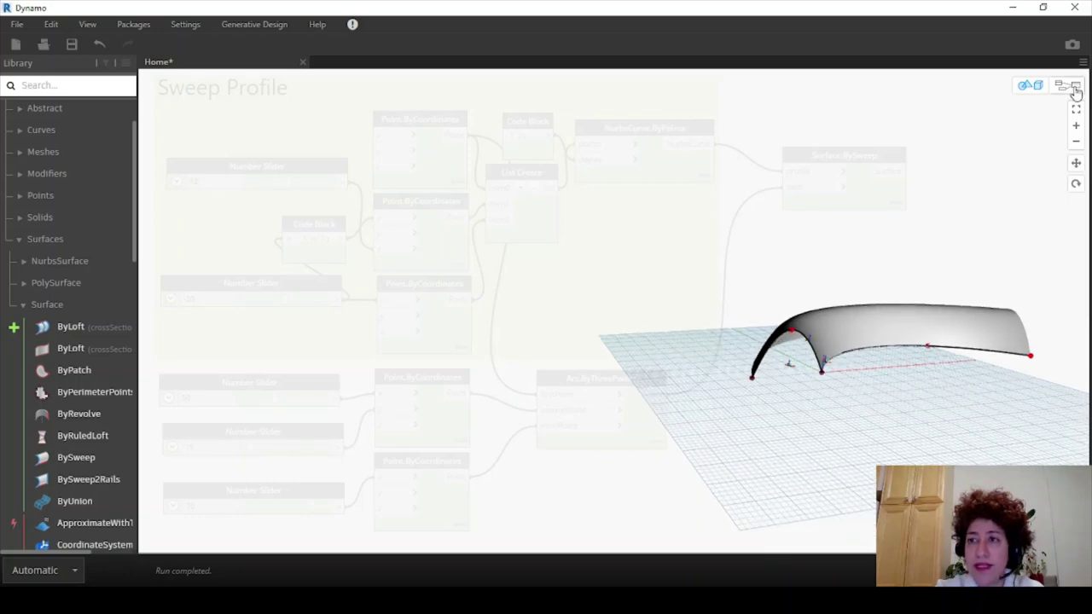
pyautogui.click(1074, 88)
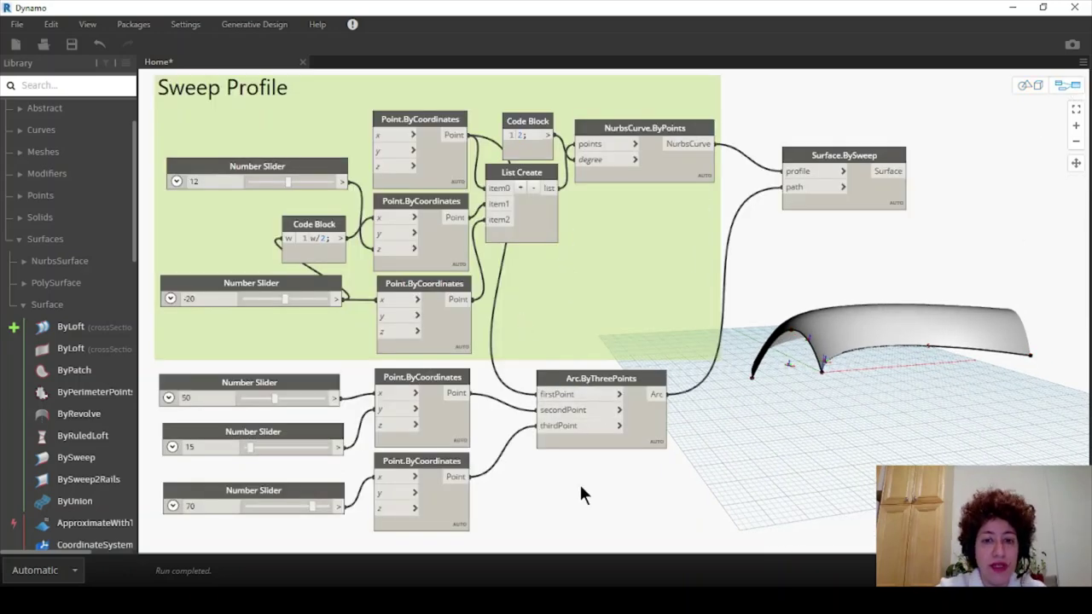
# Step: Group the three path sliders, their two points and the arc node, and title the group "Sweep Path"
pyautogui.moveTo(580, 493); pyautogui.dragTo(153, 317)
pyautogui.rightClick(270, 391)
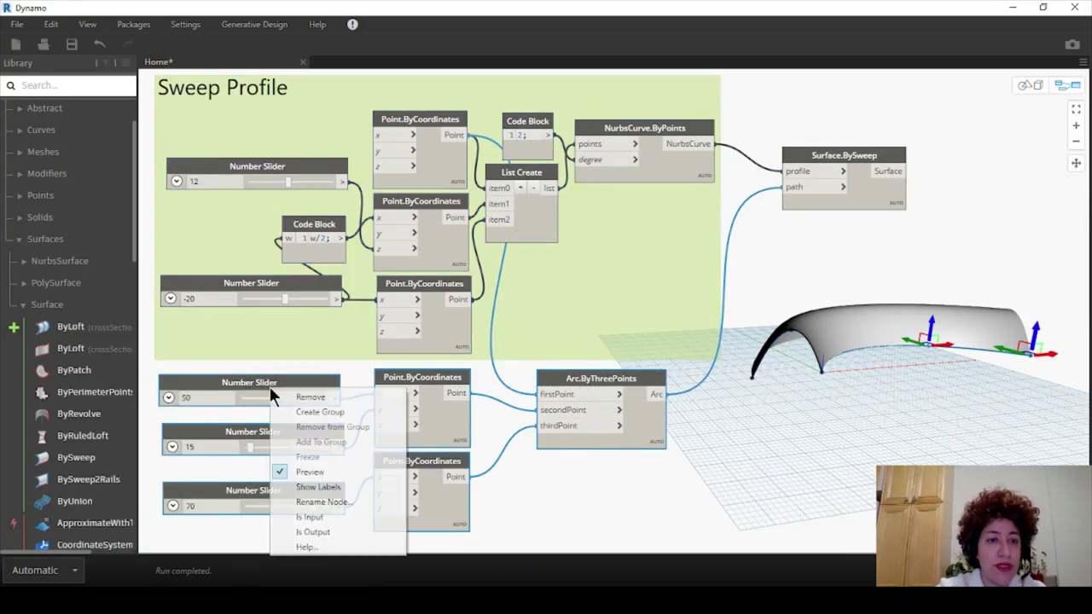
pyautogui.click(317, 414)
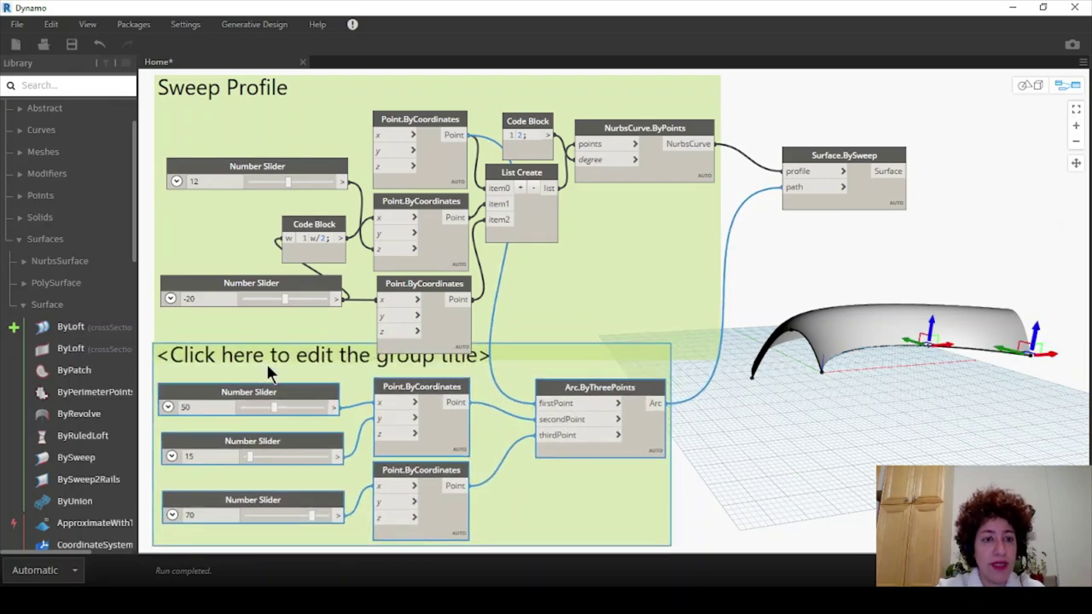
pyautogui.doubleClick(266, 364)
pyautogui.write('Sw')
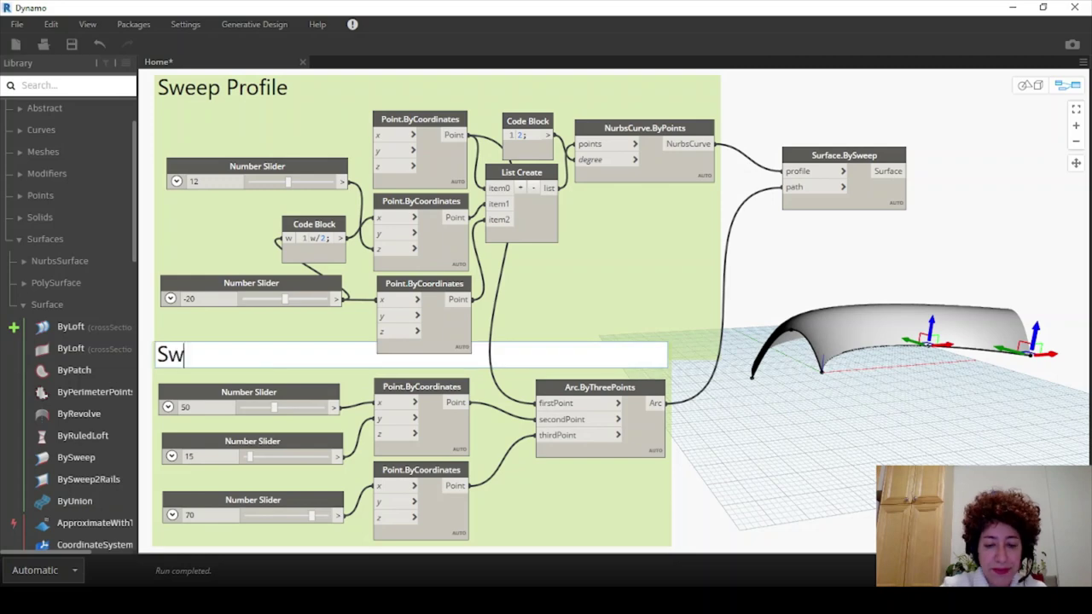
pyautogui.write('eep Path')
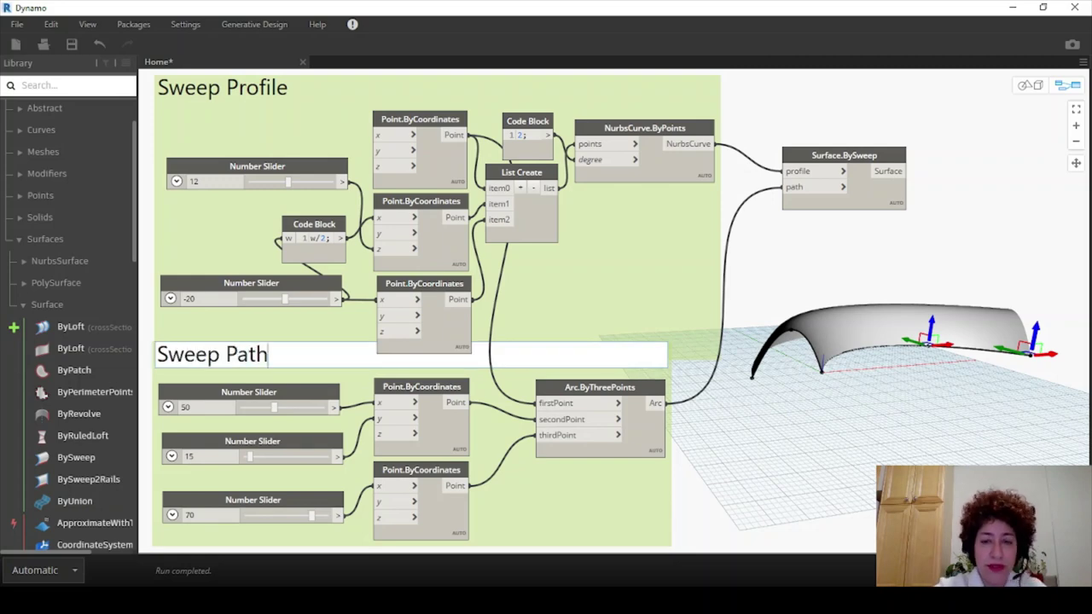
# Step: Move the Surface.BySweep node closer to the graph, group it, and title the group "Sweep Surface"
pyautogui.click(745, 497)
pyautogui.moveTo(851, 152); pyautogui.dragTo(817, 184)
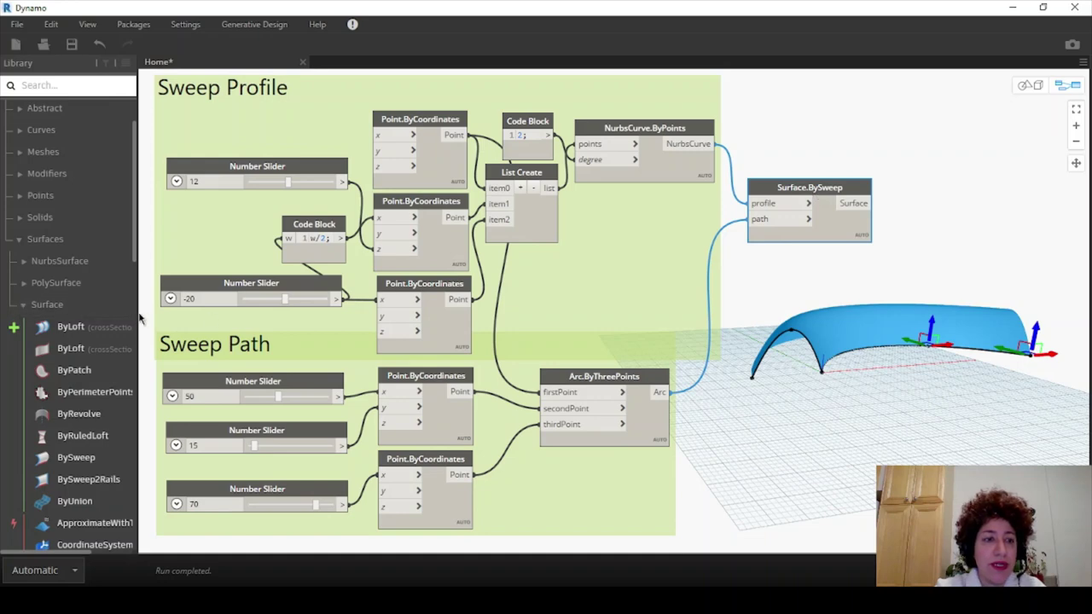
pyautogui.moveTo(66, 303); pyautogui.dragTo(4, 272)
pyautogui.scroll(1, 718, 187)
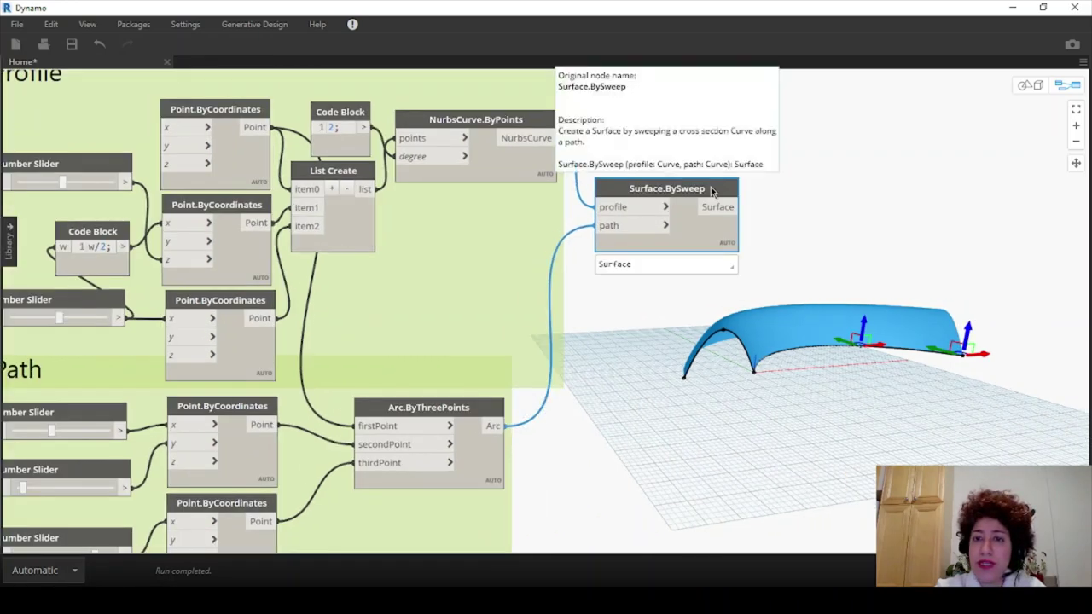
pyautogui.rightClick(711, 188)
pyautogui.click(751, 212)
pyautogui.doubleClick(695, 153)
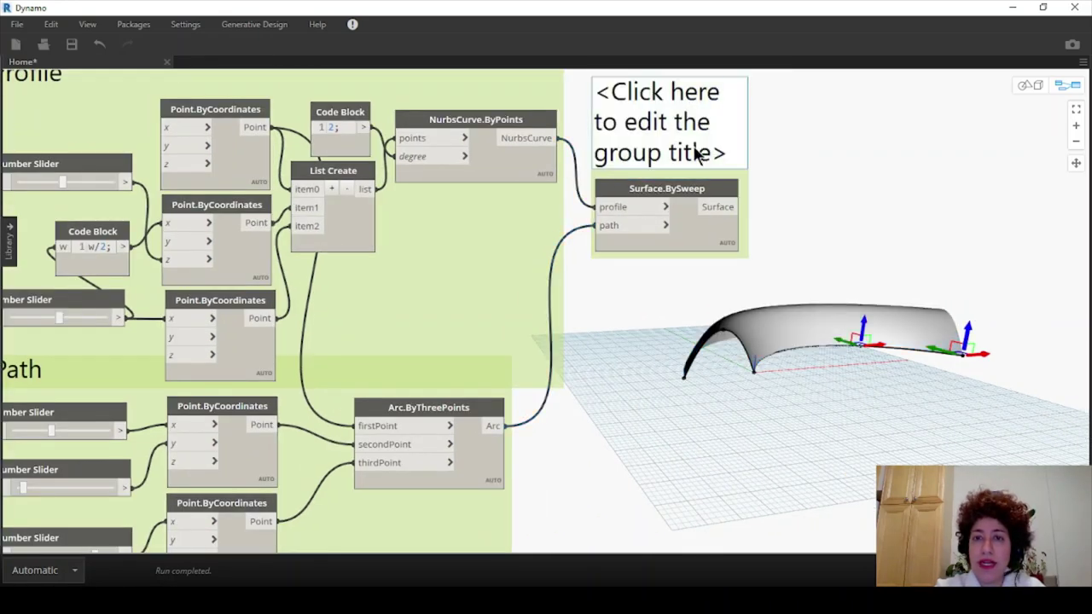
pyautogui.write('Sweep S')
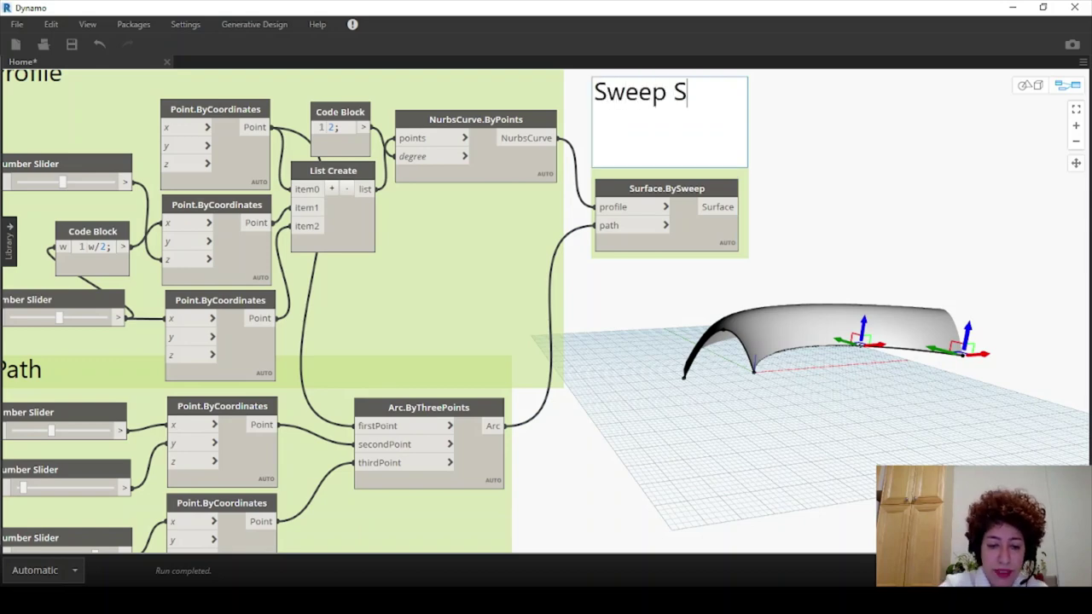
pyautogui.write('urface')
pyautogui.click(877, 182)
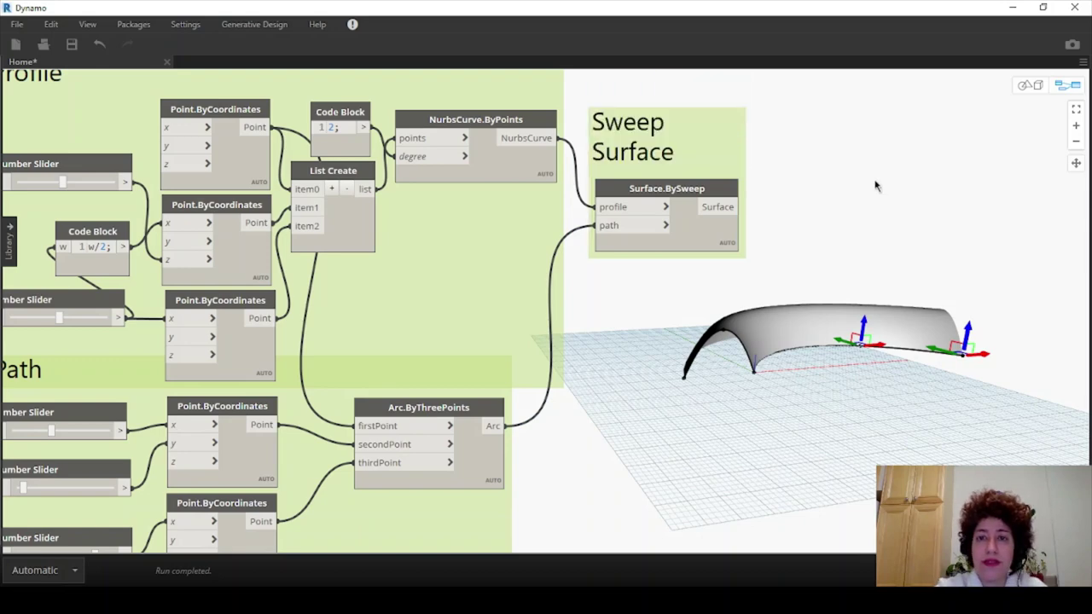
# Step: Move the Sweep Surface group up beside the Sweep Profile group and save the graph as CALATRAVA_video.dyn
pyautogui.scroll(-3, 875, 183)
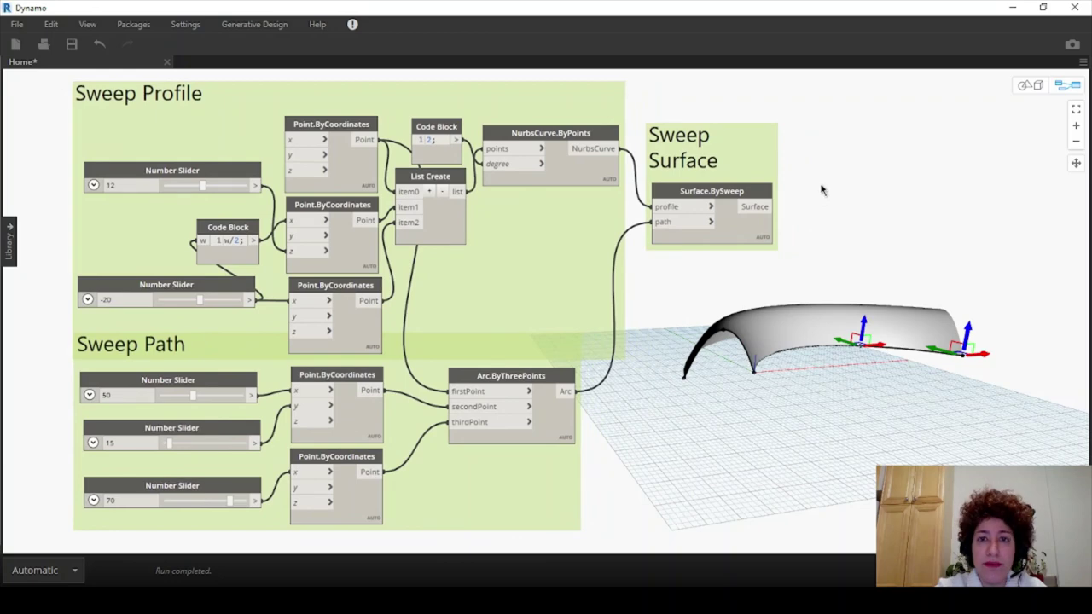
pyautogui.moveTo(752, 155); pyautogui.dragTo(734, 110)
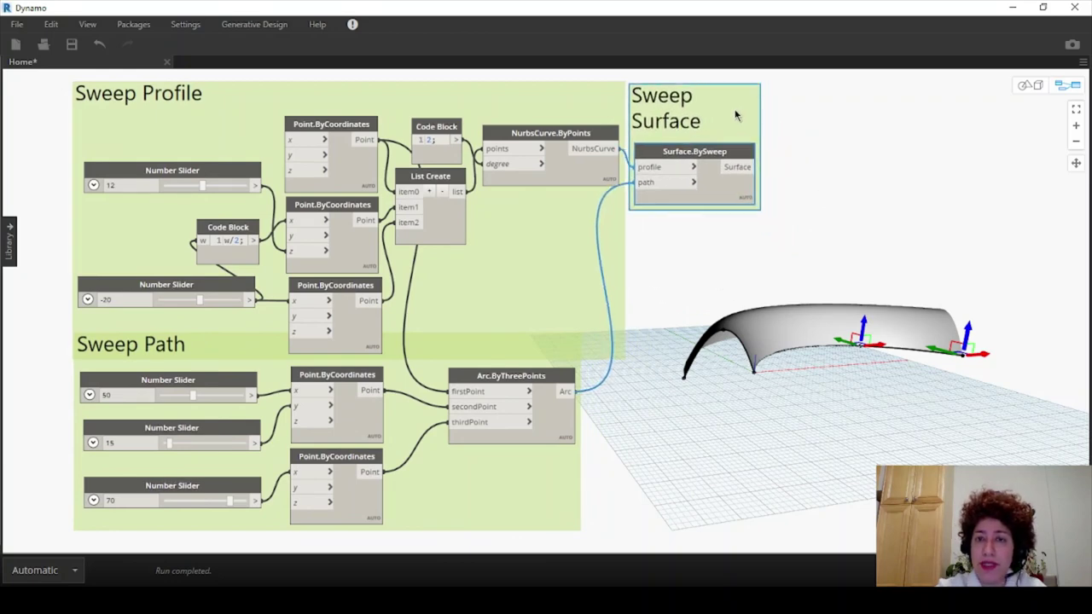
pyautogui.click(869, 177)
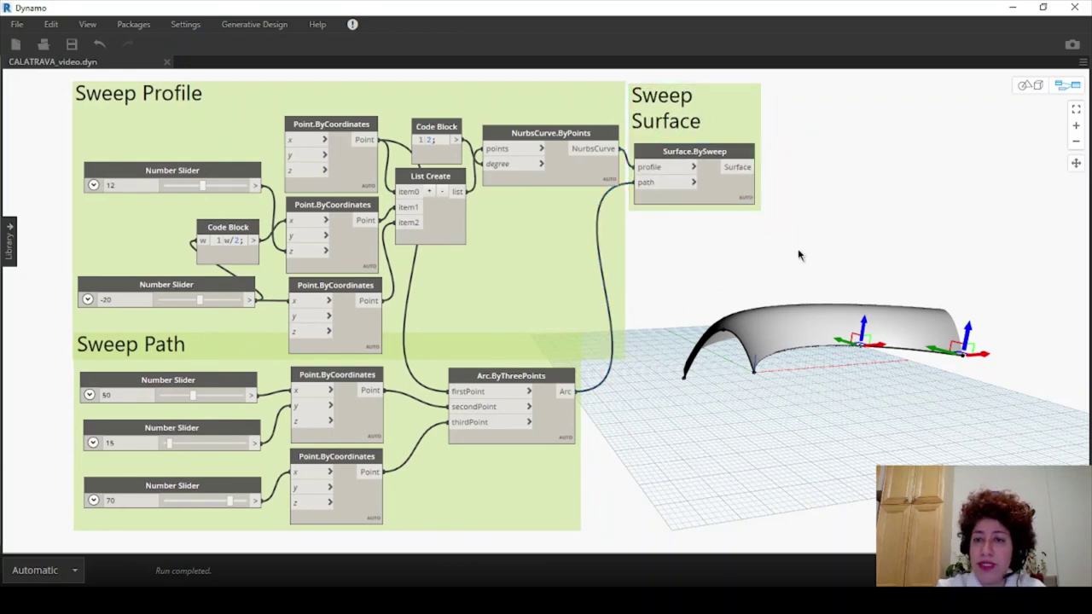
# Step: Add a Surface.GetIsoline node beside the Sweep Surface group and connect the Surface.BySweep output to its surface input
pyautogui.scroll(-1, 798, 248)
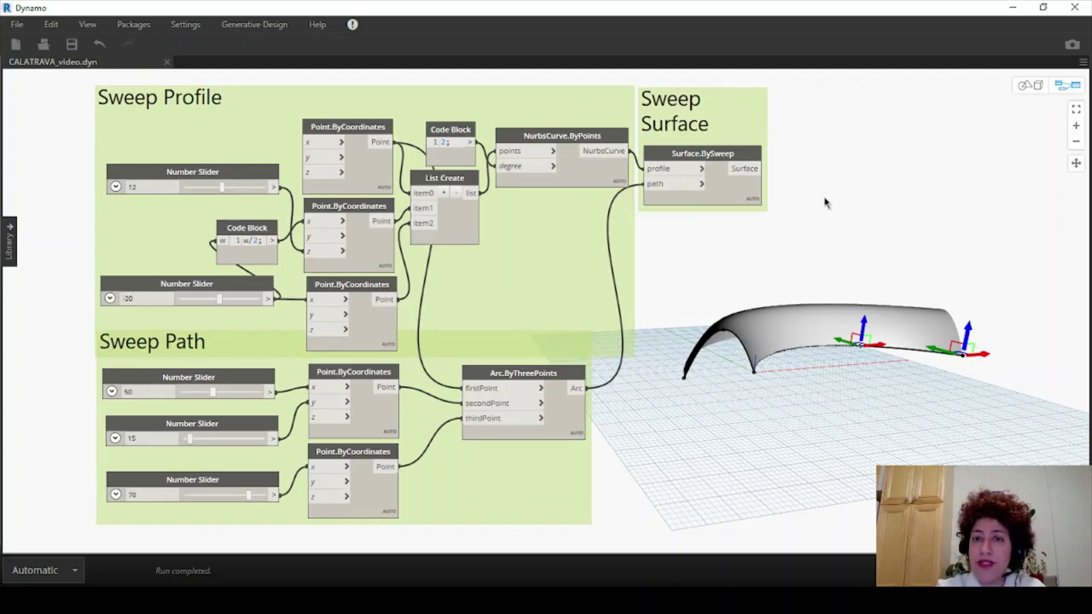
pyautogui.moveTo(823, 198); pyautogui.dragTo(754, 191, button='middle')
pyautogui.rightClick(775, 146)
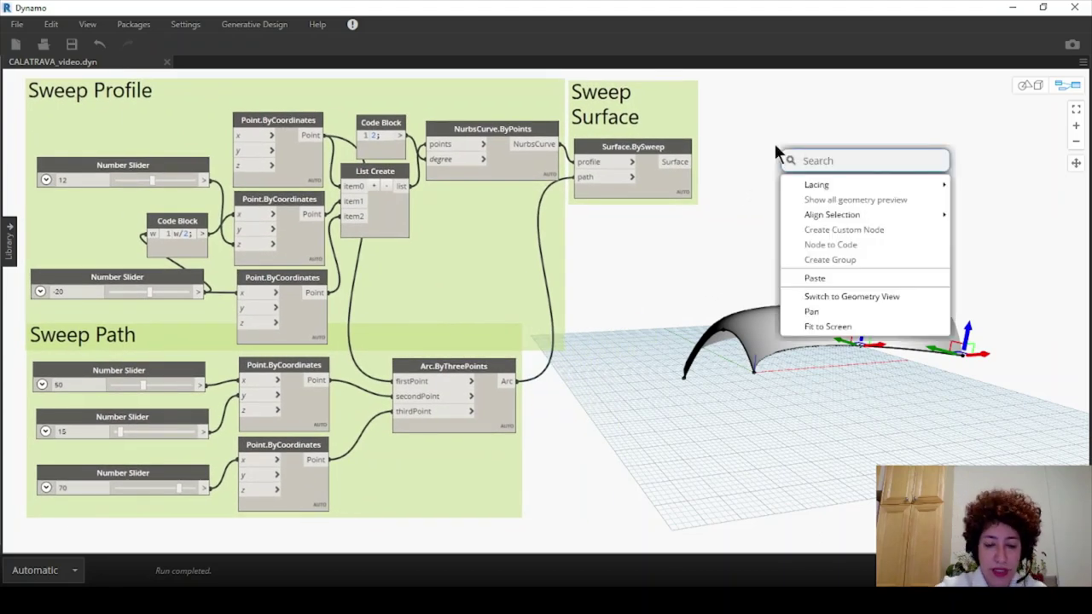
pyautogui.write('isoline')
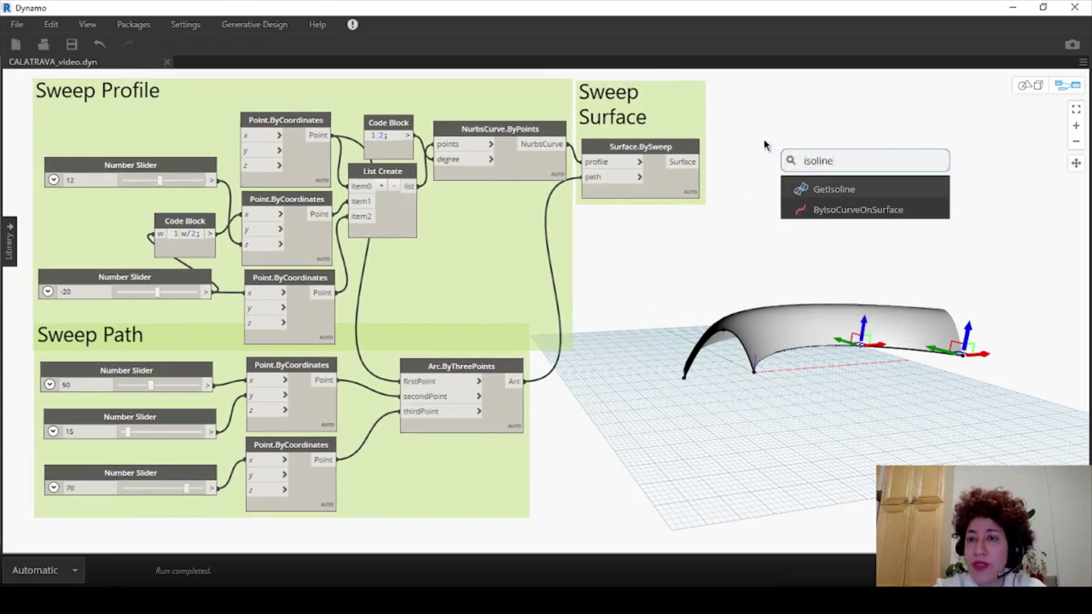
pyautogui.click(833, 191)
pyautogui.moveTo(947, 198); pyautogui.dragTo(863, 159)
pyautogui.click(687, 167)
pyautogui.click(784, 175)
pyautogui.moveTo(823, 193)
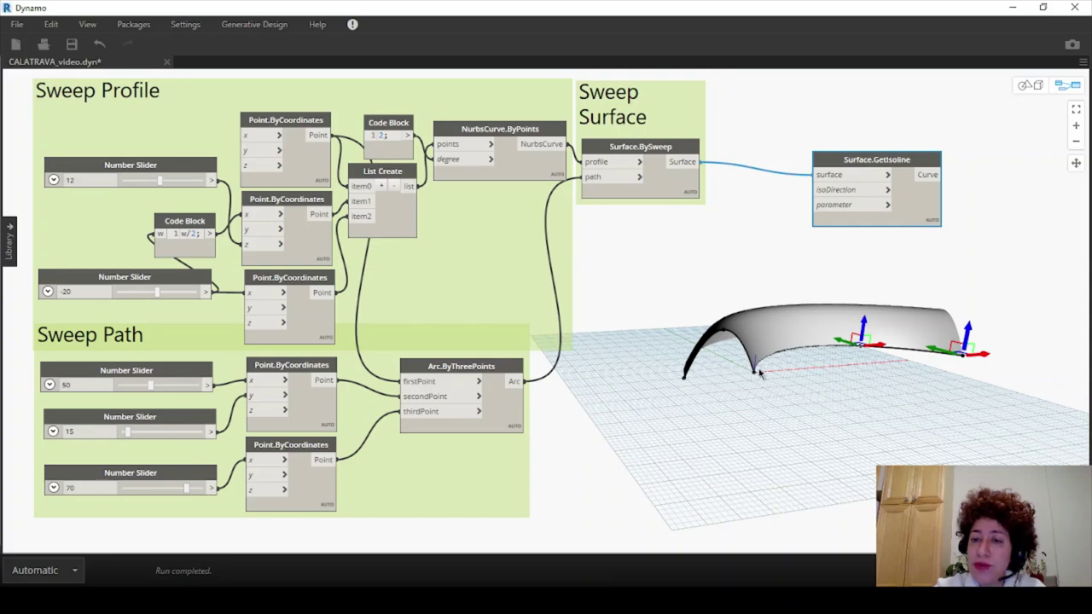
# Step: Add a Sequence node and arrange it just below and before the Surface.GetIsoline node
pyautogui.rightClick(727, 236)
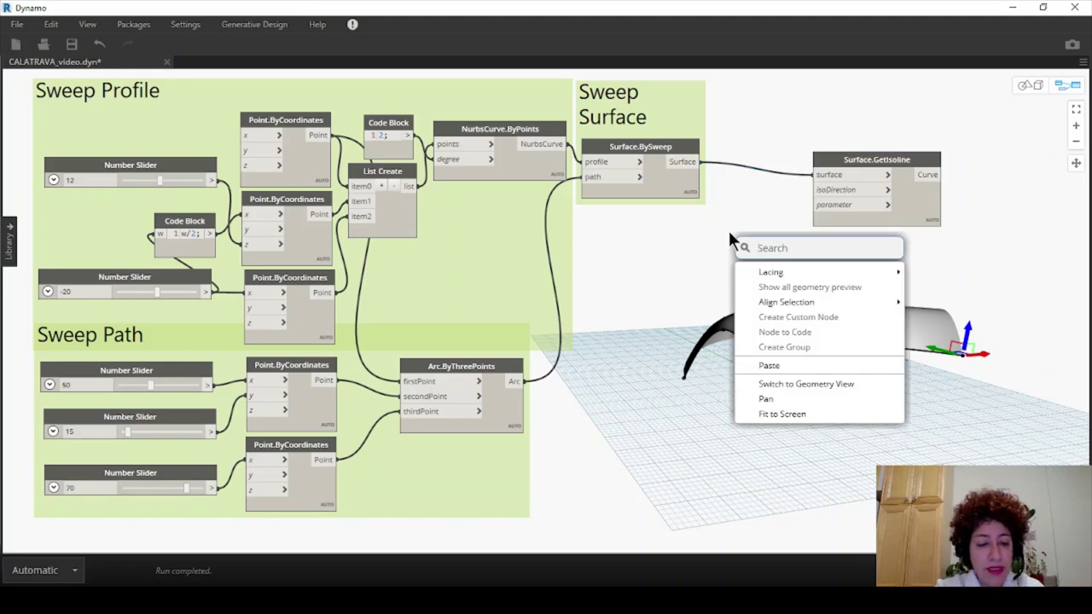
pyautogui.write('seq')
pyautogui.click(806, 294)
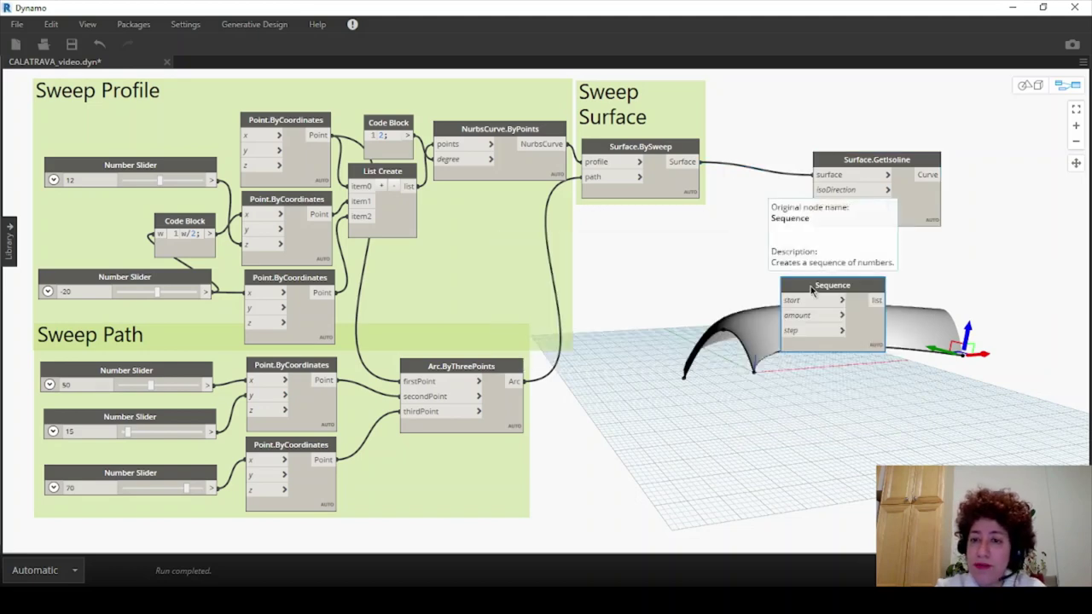
pyautogui.moveTo(806, 294); pyautogui.dragTo(730, 232)
pyautogui.moveTo(818, 267); pyautogui.dragTo(907, 163)
# Step: Feed a code block of 0.05 into the Sequence step input and connect the list output to the parameter input of Surface.GetIsoline
pyautogui.click(679, 292)
pyautogui.doubleClick(679, 293)
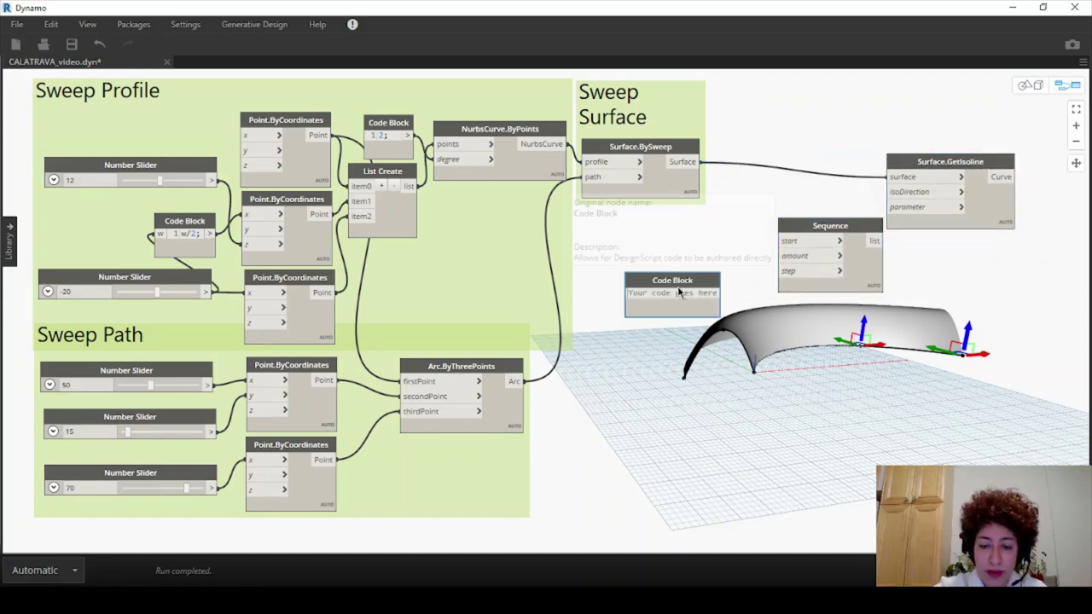
pyautogui.write('1..0.05')
pyautogui.click(679, 295)
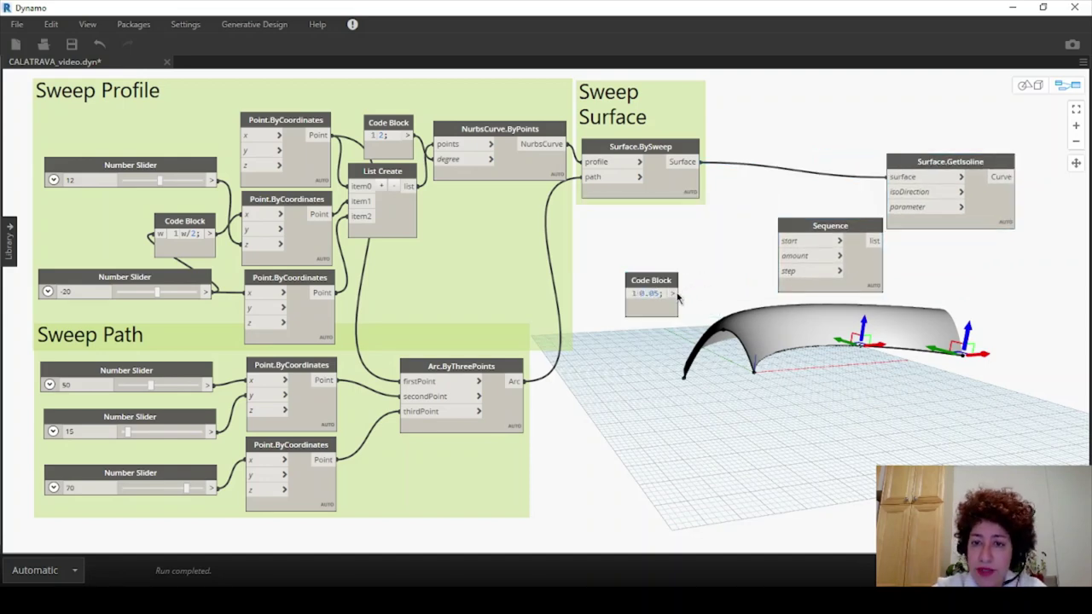
pyautogui.click(782, 271)
pyautogui.moveTo(857, 227); pyautogui.dragTo(888, 206)
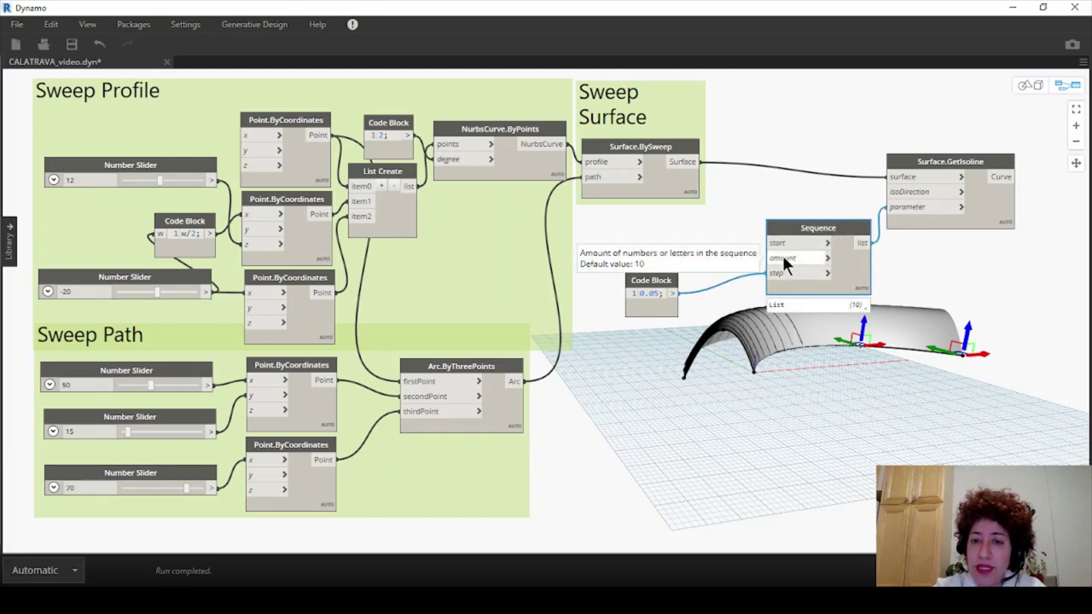
# Step: Add a code block 1/n+1, feed the 0.05 block into n, and connect its output to the Sequence amount input
pyautogui.moveTo(641, 283); pyautogui.dragTo(620, 283)
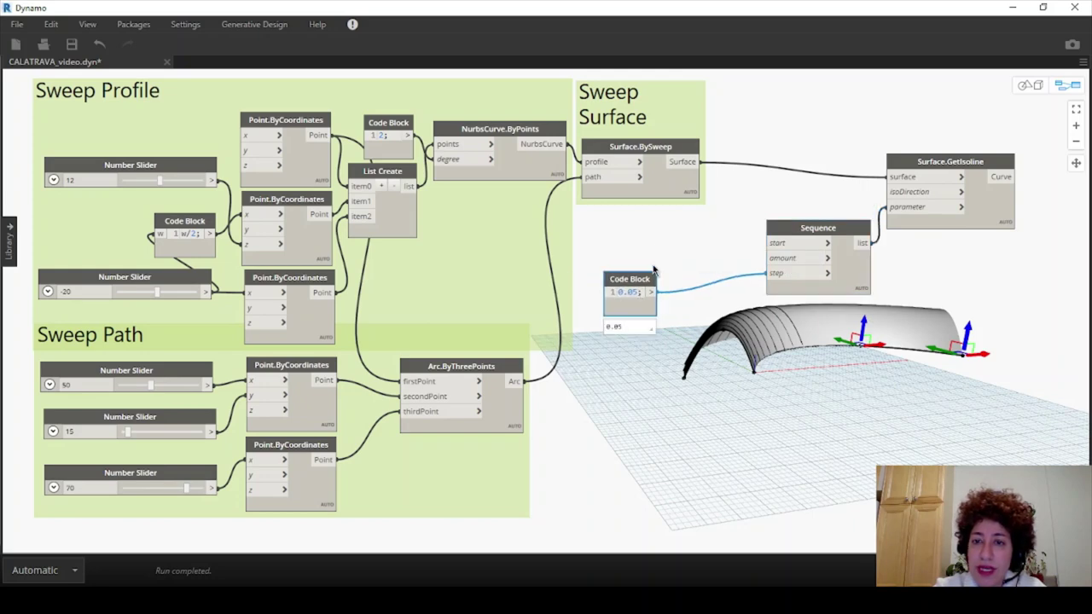
pyautogui.doubleClick(696, 247)
pyautogui.write('1/n+1;')
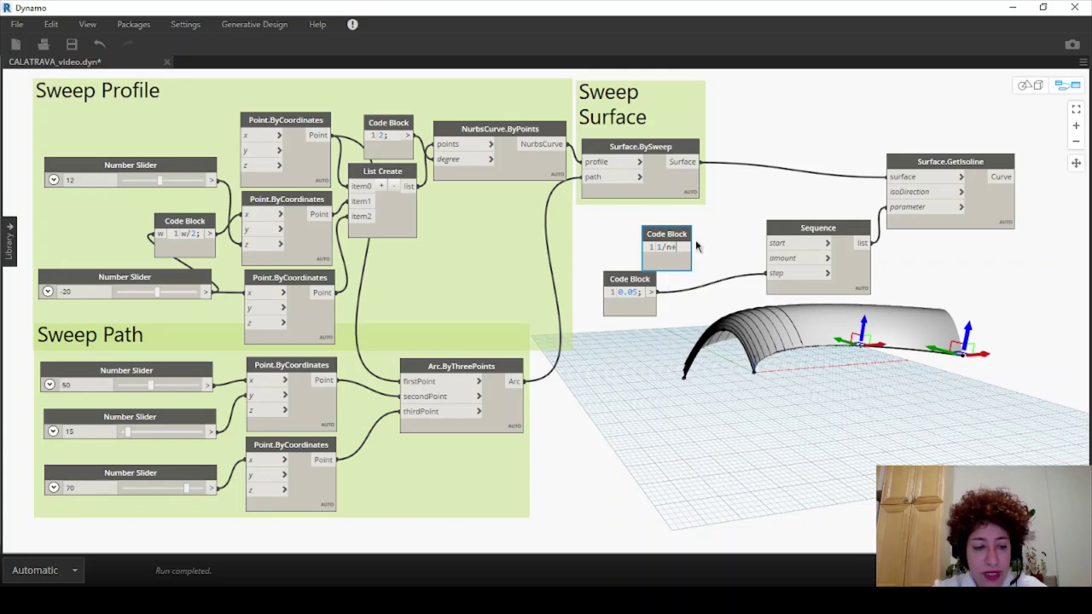
pyautogui.click(697, 233)
pyautogui.moveTo(697, 233); pyautogui.dragTo(718, 222)
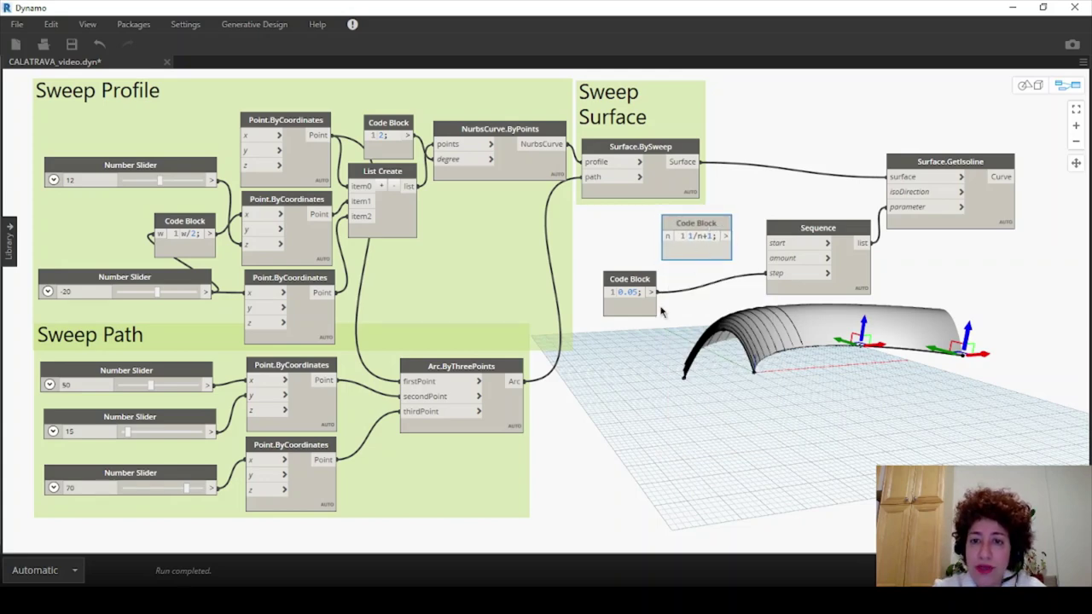
pyautogui.moveTo(653, 292); pyautogui.dragTo(770, 257)
pyautogui.moveTo(719, 223); pyautogui.dragTo(725, 232)
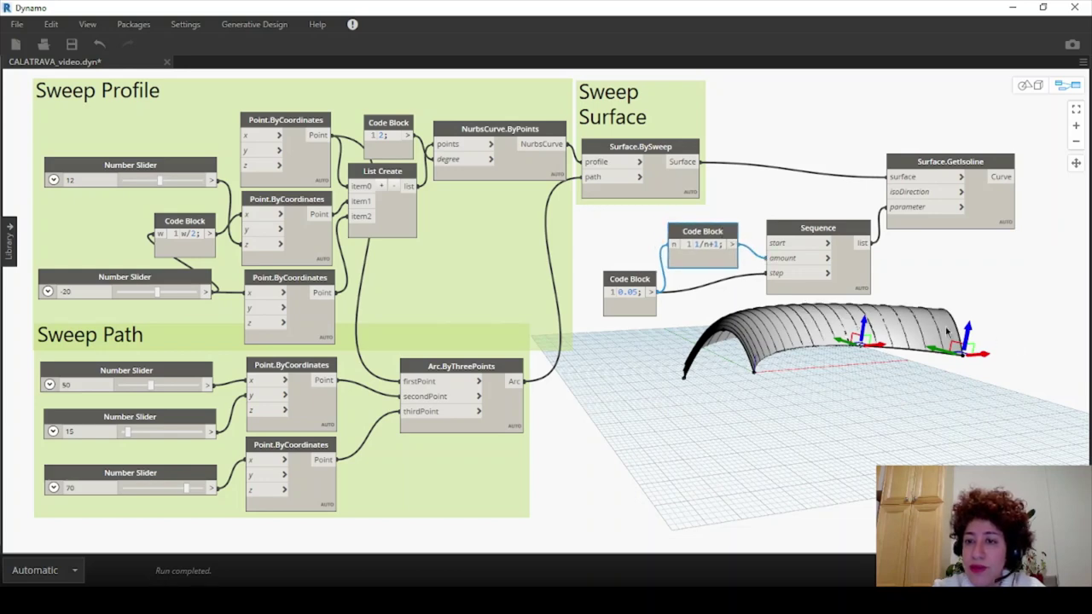
# Step: Arrange the two new code blocks, the Sequence node and the Surface.GetIsoline node compactly below the Sweep Surface group
pyautogui.moveTo(798, 226); pyautogui.dragTo(734, 228)
pyautogui.moveTo(628, 284); pyautogui.dragTo(605, 275)
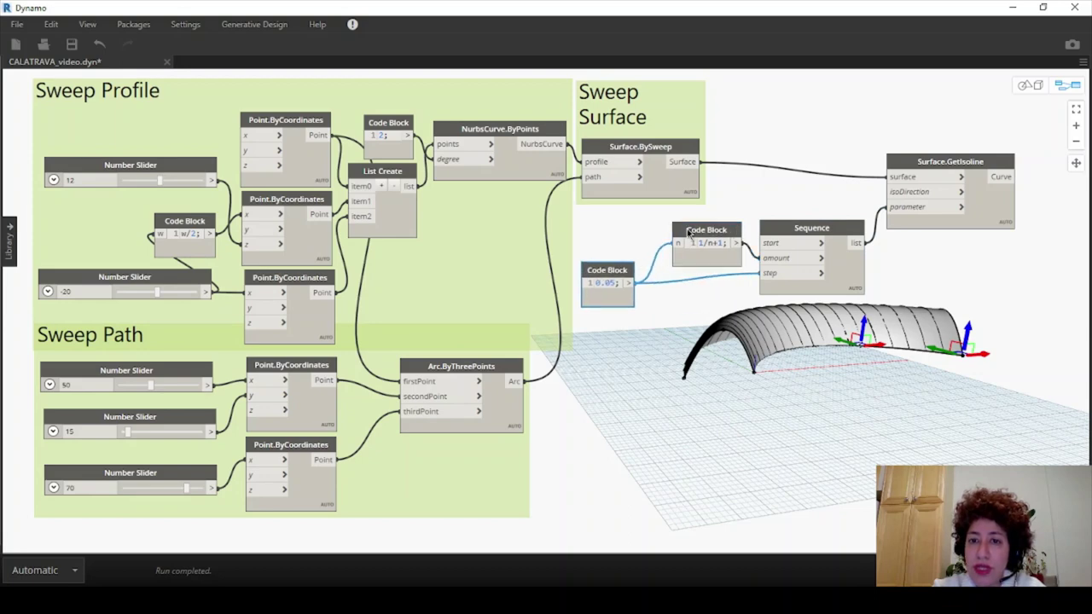
pyautogui.moveTo(730, 232); pyautogui.dragTo(696, 230)
pyautogui.moveTo(806, 229); pyautogui.dragTo(762, 235)
pyautogui.moveTo(968, 162); pyautogui.dragTo(910, 203)
# Step: Group the two code blocks, the Sequence node and the Surface.GetIsoline node, and title the group "Arcs"
pyautogui.moveTo(992, 238); pyautogui.dragTo(614, 295)
pyautogui.rightClick(941, 211)
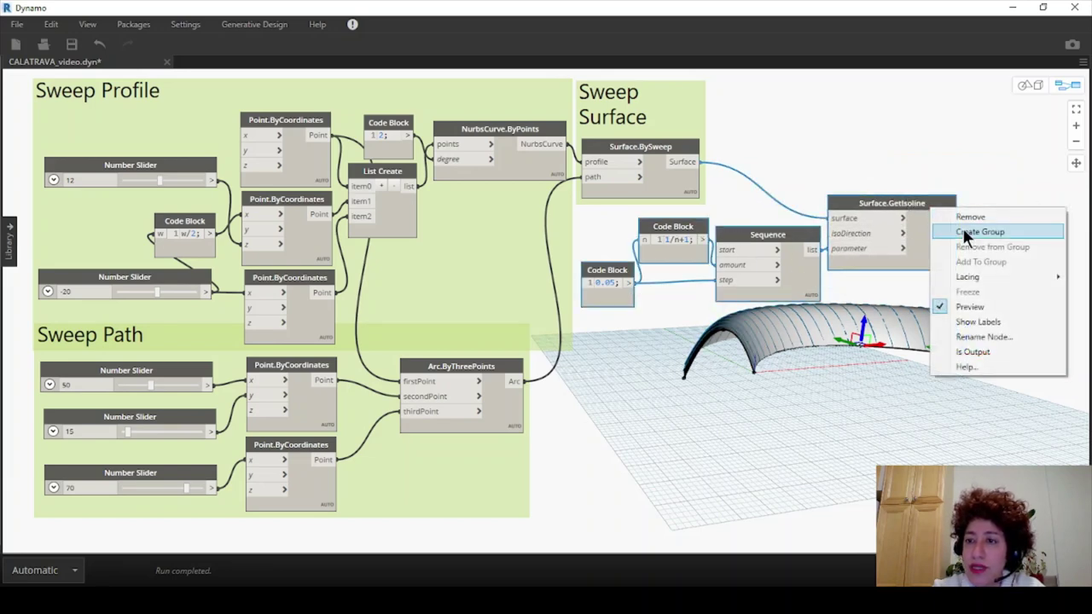
pyautogui.click(961, 225)
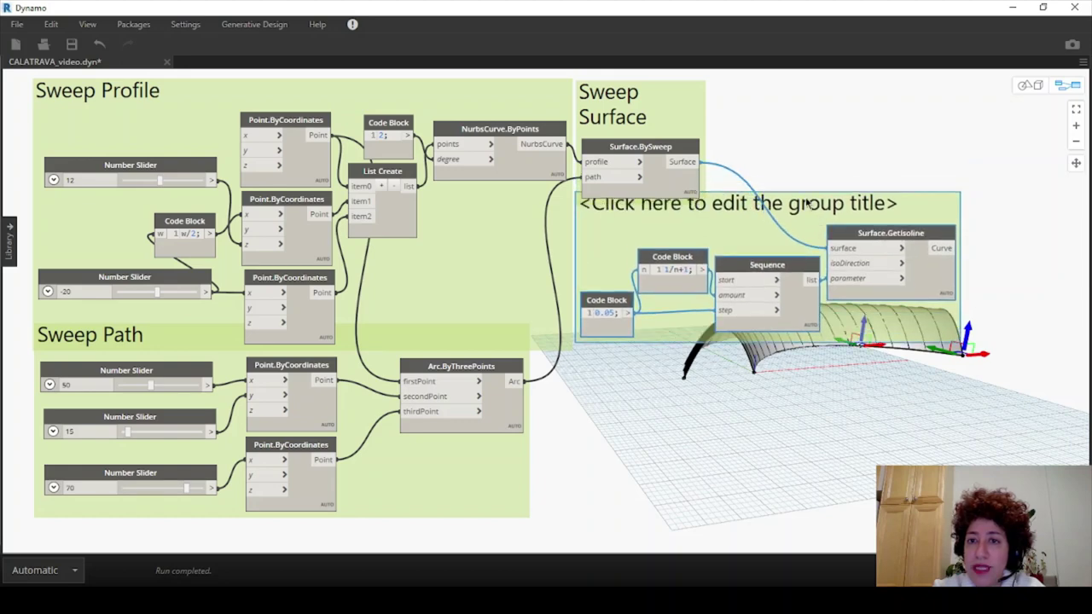
pyautogui.doubleClick(814, 205)
pyautogui.write('Ar')
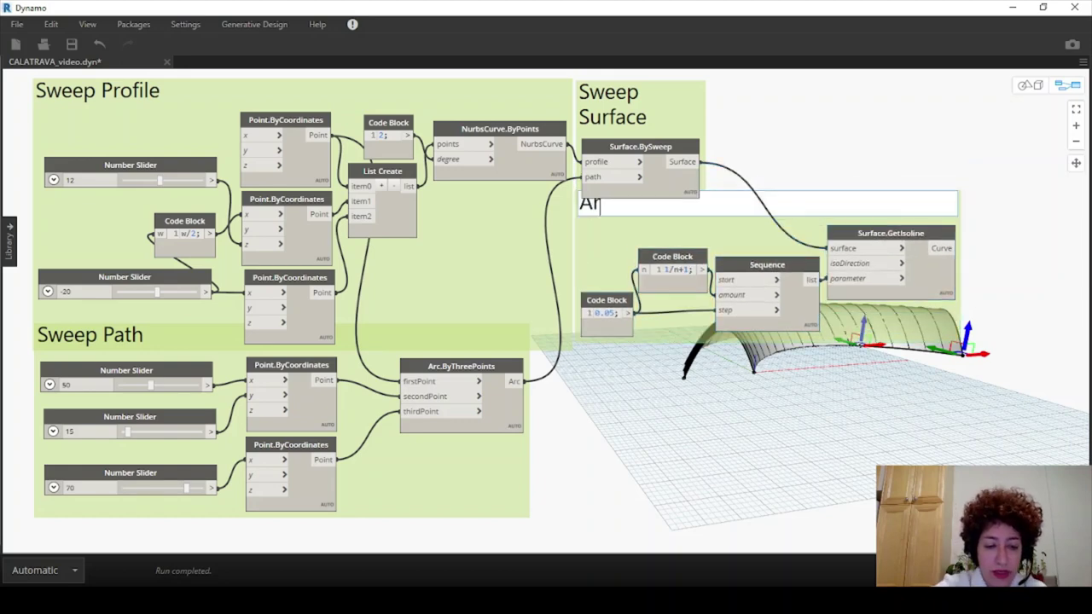
pyautogui.write('cs')
# Step: Move the Sweep Surface group clear of the Arcs group and turn off the preview of the Surface.BySweep node
pyautogui.click(658, 107)
pyautogui.moveTo(658, 108); pyautogui.dragTo(655, 89)
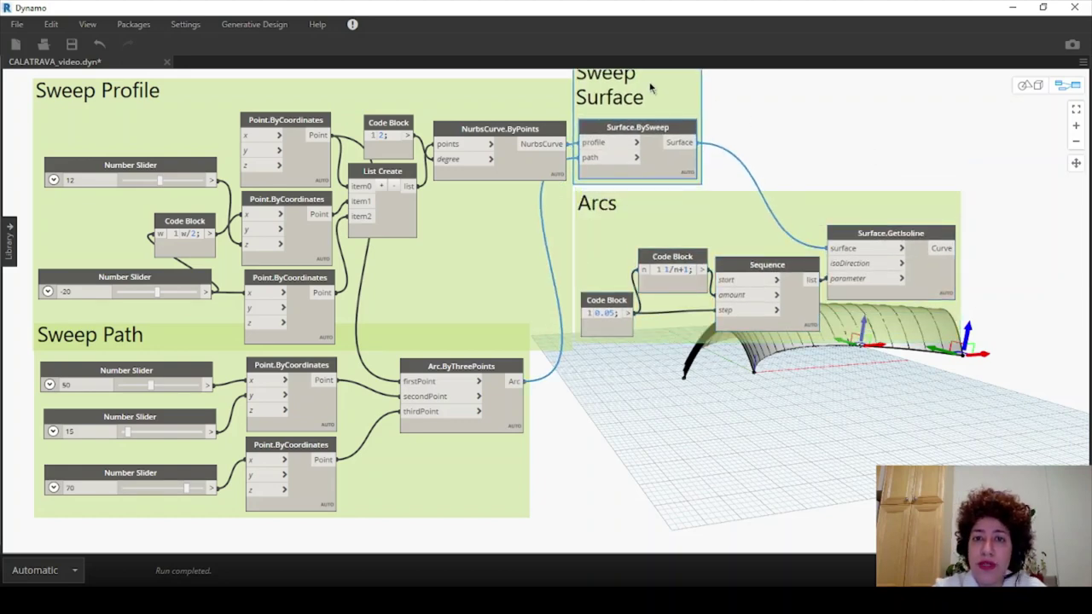
pyautogui.rightClick(648, 134)
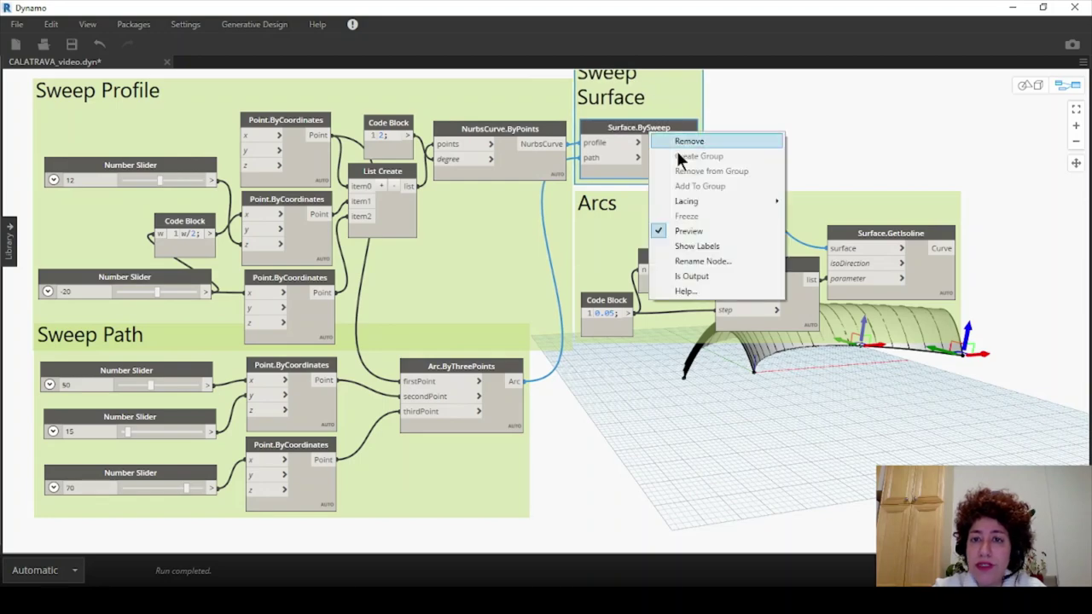
pyautogui.click(708, 230)
# Step: Examine the isoline arcs in the 3D preview and compare them with the Calatrava Agora reference photo in the browser
pyautogui.moveTo(877, 174); pyautogui.dragTo(897, 109, button='middle')
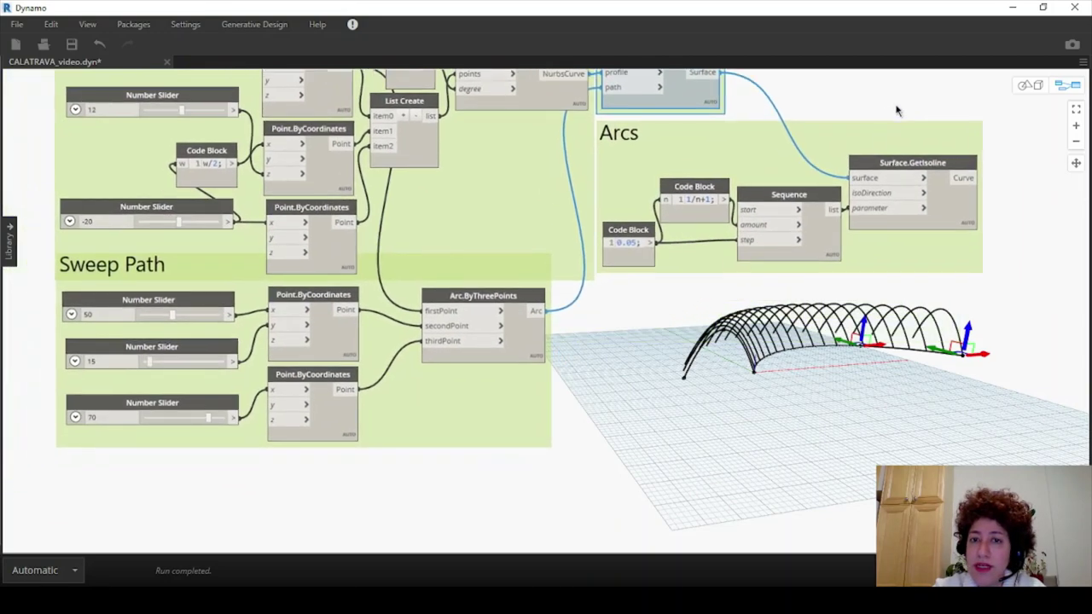
pyautogui.scroll(1, 781, 206)
pyautogui.scroll(-1, 463, 205)
pyautogui.scroll(1, 382, 160)
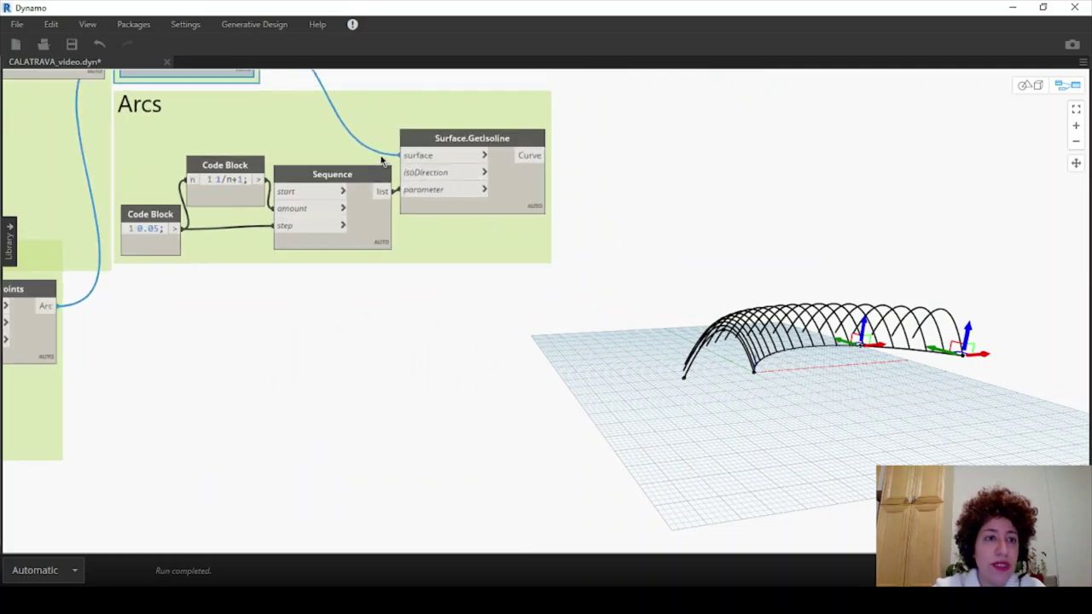
pyautogui.scroll(1, 467, 162)
pyautogui.click(657, 171)
pyautogui.click(1012, 7)
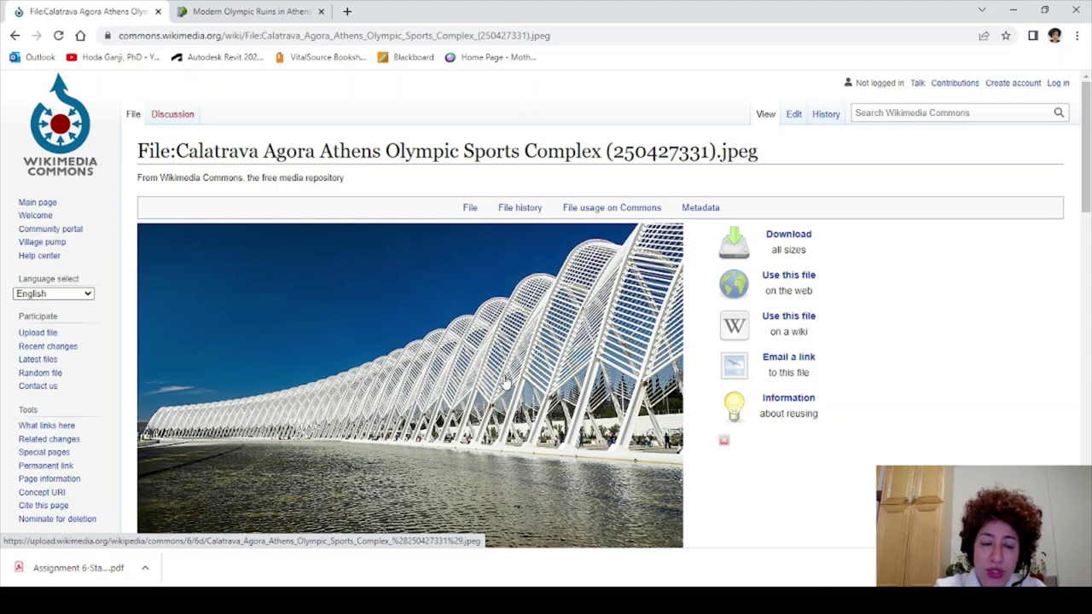
pyautogui.click(1012, 10)
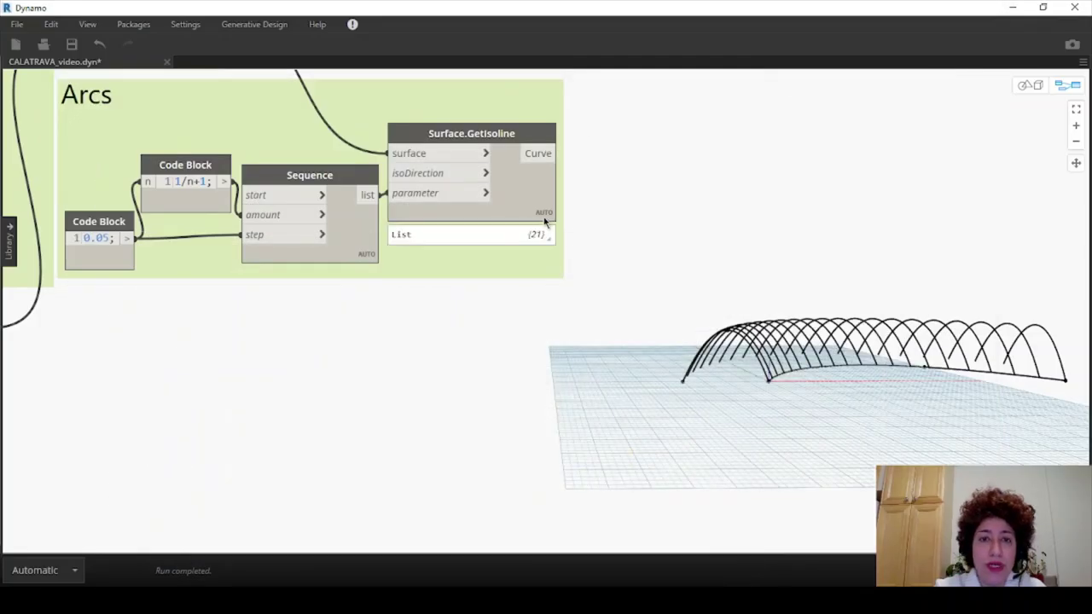
# Step: Add a List.GetItemAtIndex node from the library's list inspection nodes to the free canvas beside the Arcs group
pyautogui.scroll(-1, 552, 197)
pyautogui.moveTo(634, 190); pyautogui.dragTo(589, 183, button='middle')
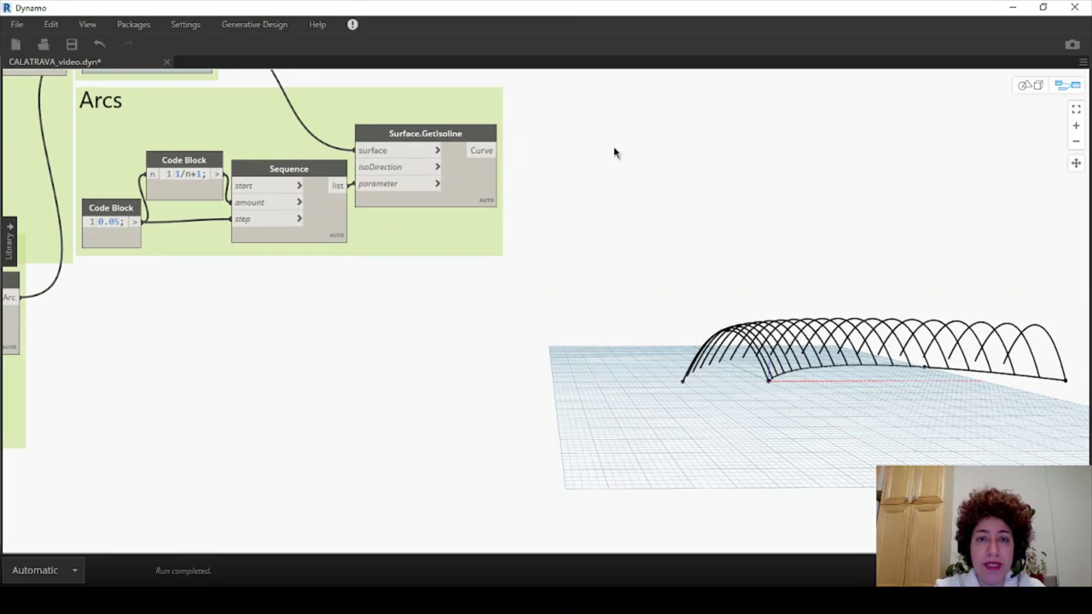
pyautogui.rightClick(614, 153)
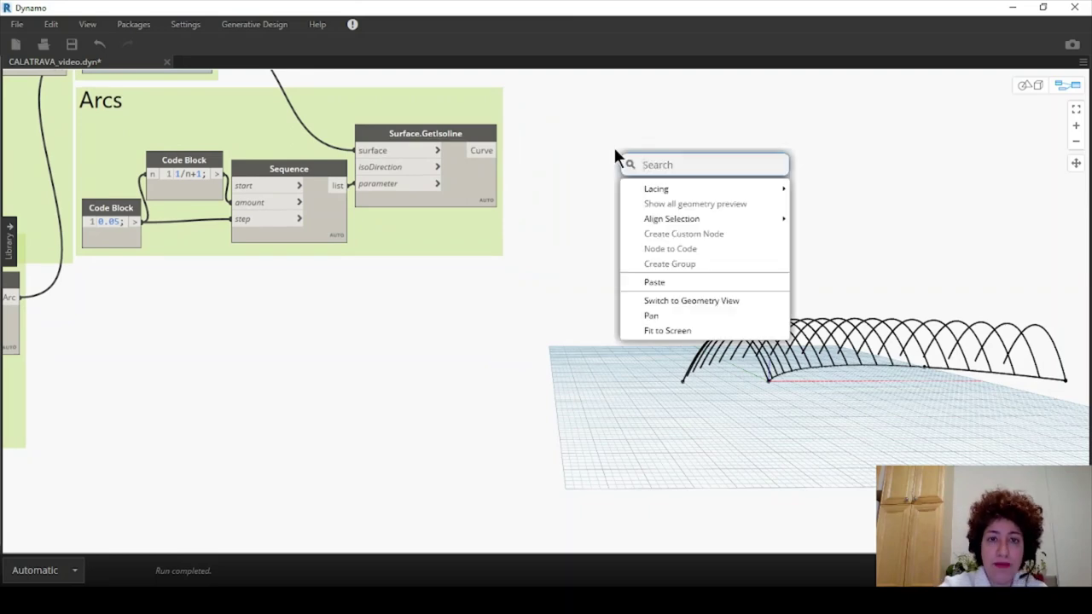
pyautogui.click(569, 127)
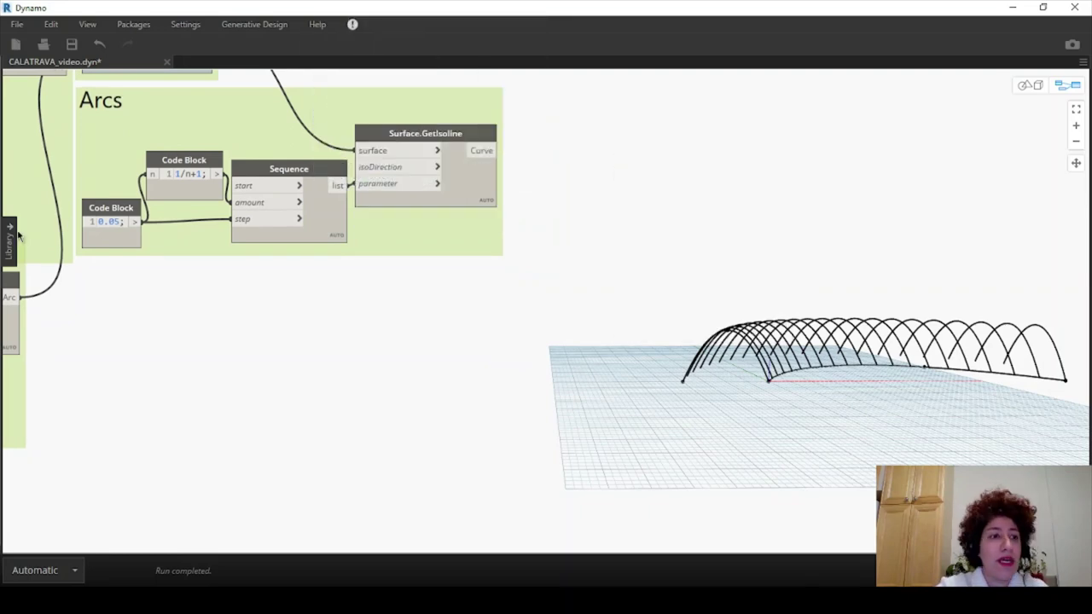
pyautogui.click(17, 237)
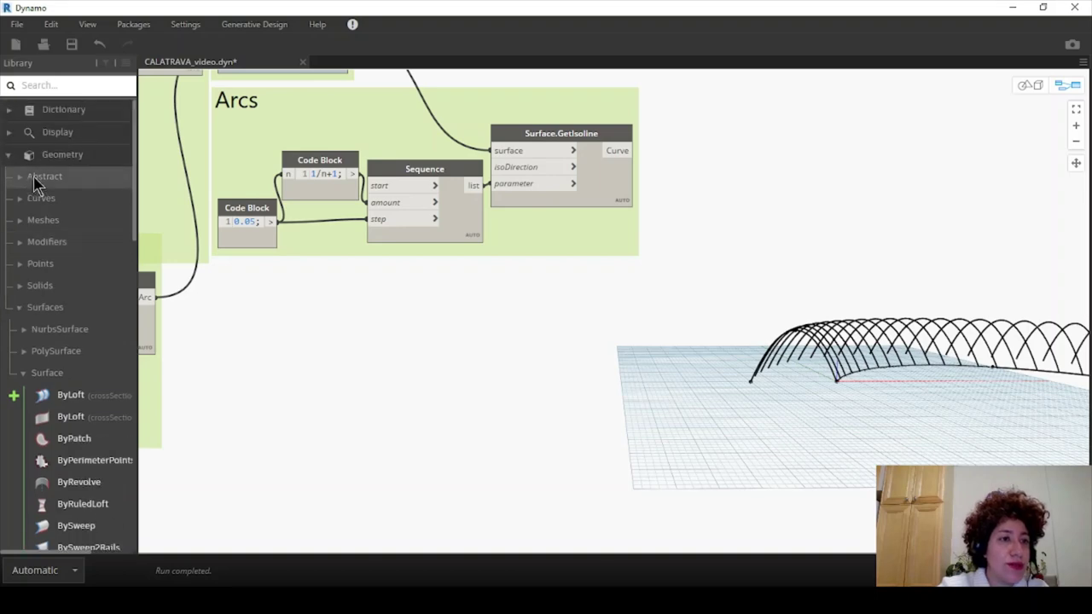
pyautogui.click(10, 154)
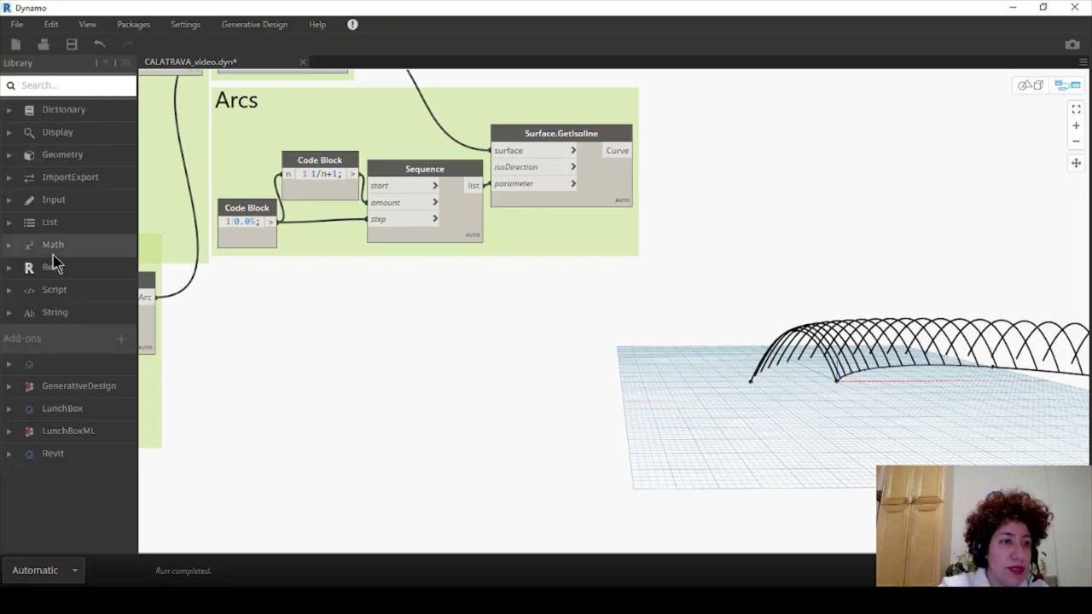
pyautogui.click(10, 224)
pyautogui.scroll(-1, 68, 191)
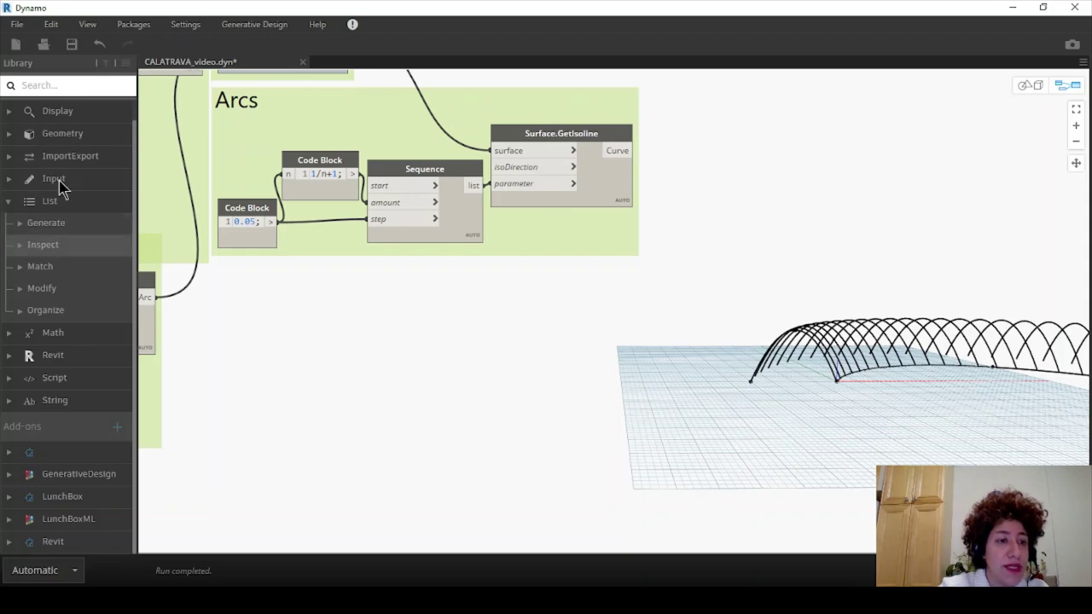
pyautogui.click(47, 245)
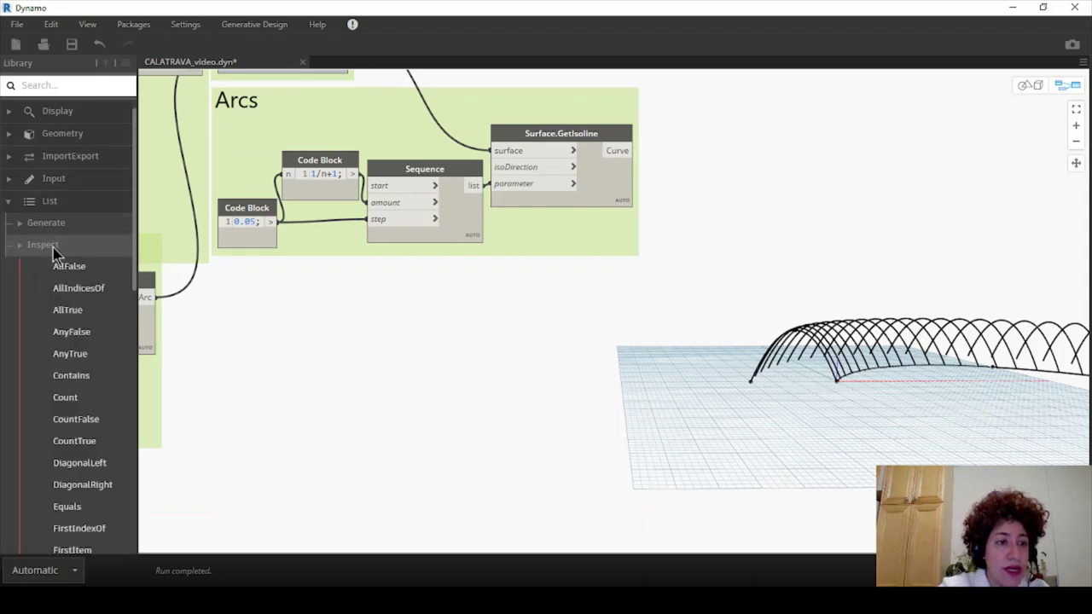
pyautogui.scroll(-3, 68, 281)
pyautogui.moveTo(75, 301)
pyautogui.scroll(-3, 73, 275)
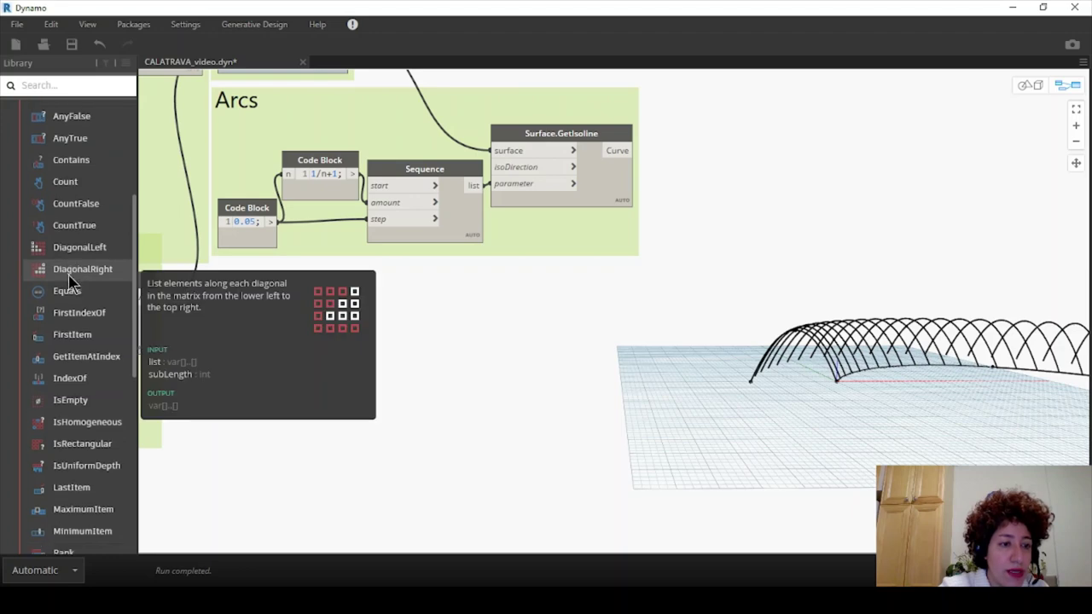
pyautogui.click(86, 298)
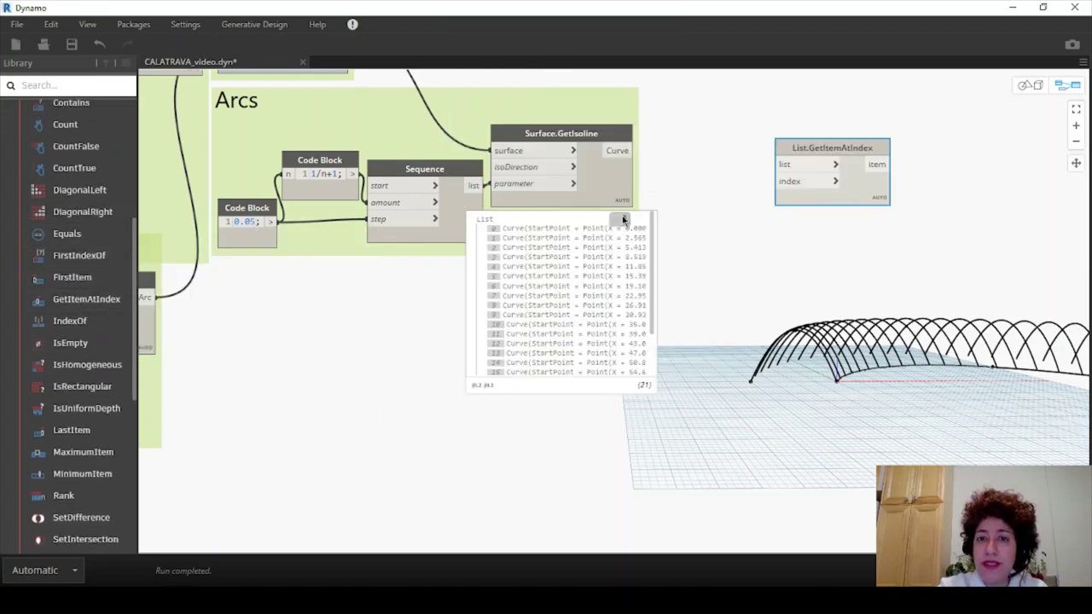
# Step: Connect the Curve output of Surface.GetIsoline to the list input of List.GetItemAtIndex and align the node with that output
pyautogui.click(633, 150)
pyautogui.click(779, 163)
pyautogui.moveTo(802, 147); pyautogui.dragTo(791, 131)
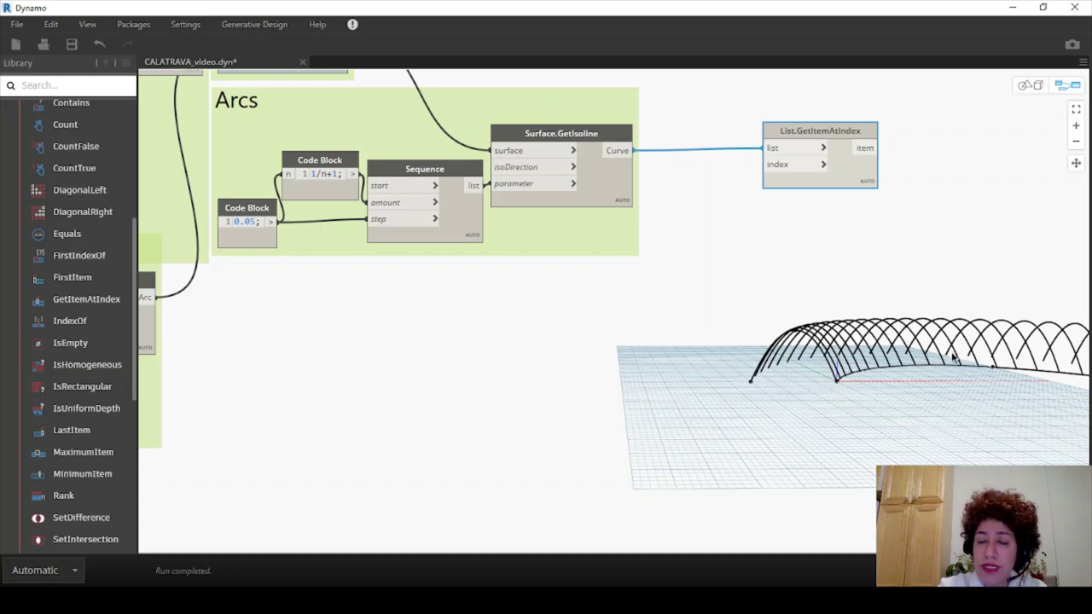
# Step: Add a Range node from the list generation nodes and place it just below the List.GetItemAtIndex node
pyautogui.scroll(5, 83, 228)
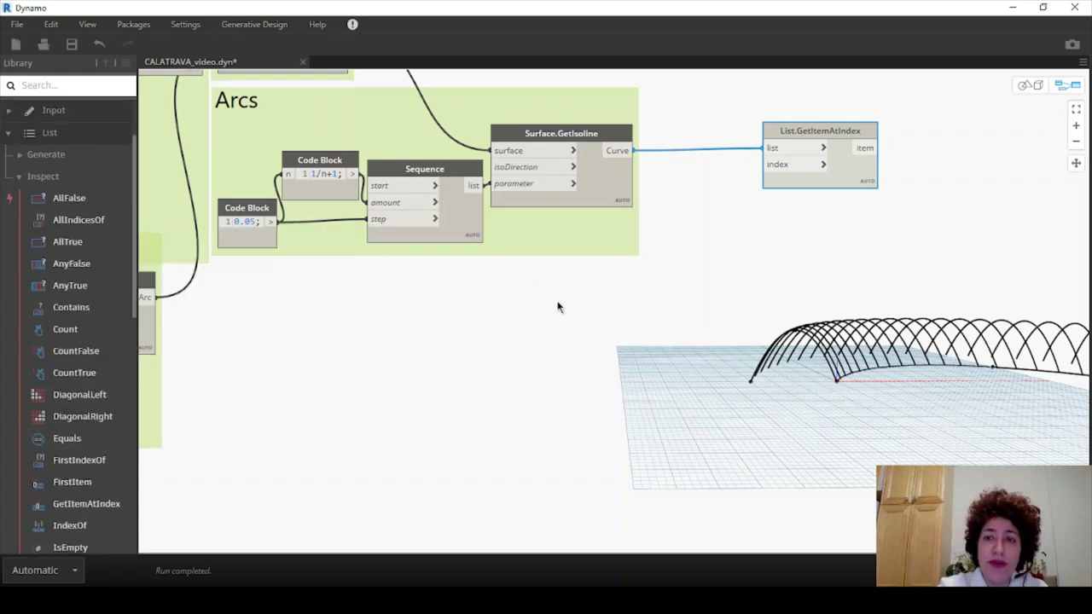
pyautogui.click(7, 136)
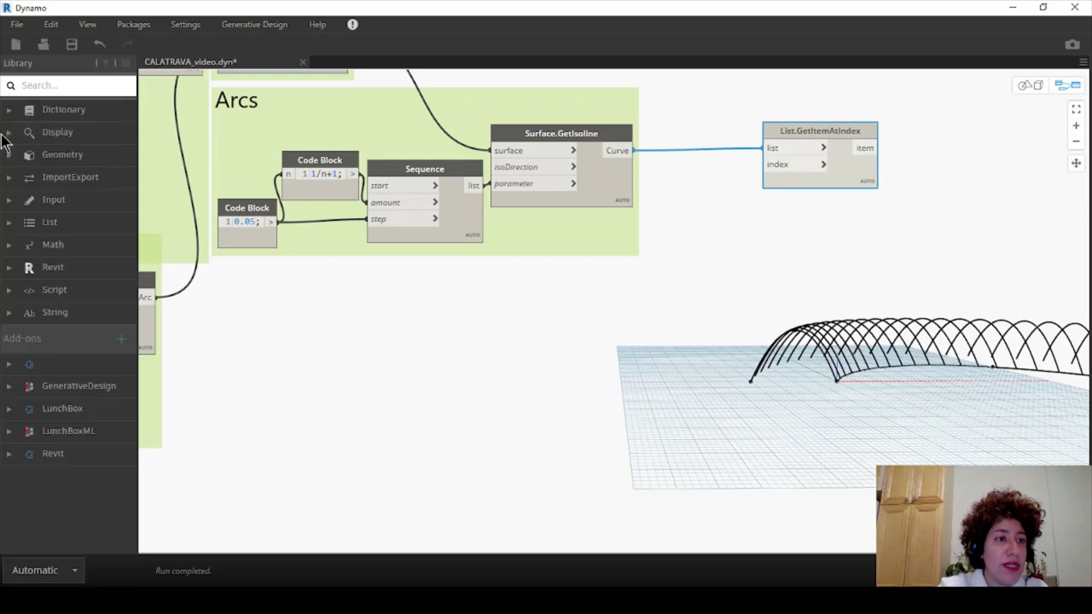
pyautogui.click(15, 222)
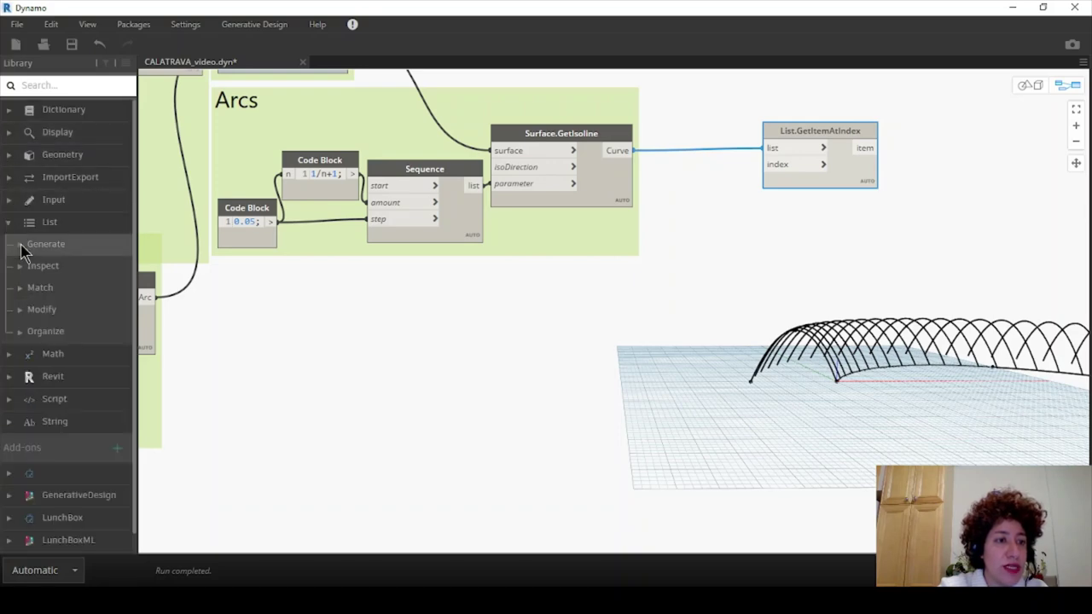
pyautogui.click(21, 244)
pyautogui.click(68, 287)
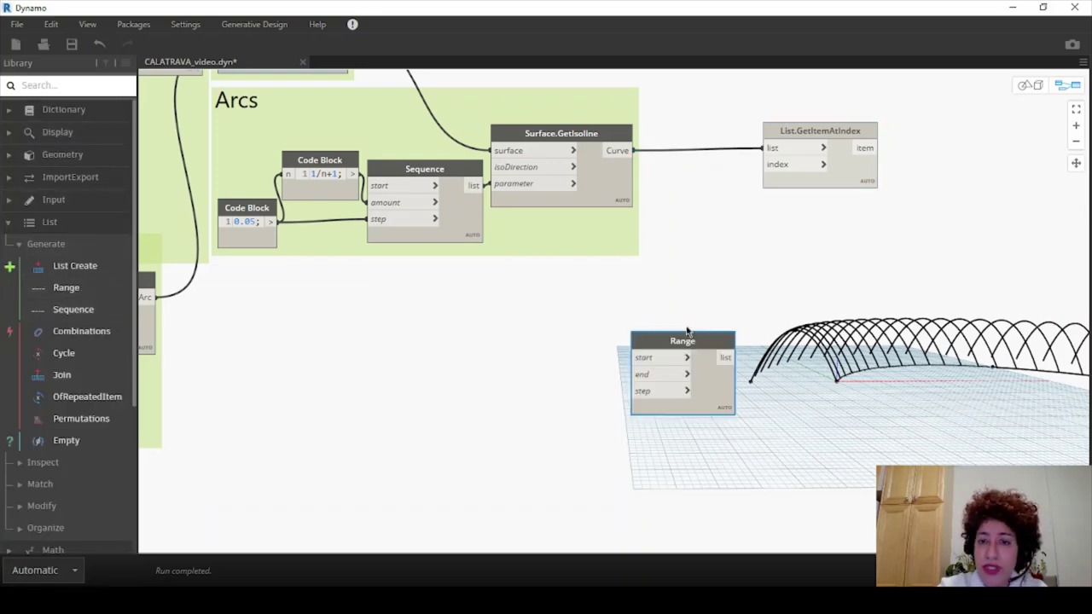
pyautogui.moveTo(688, 331); pyautogui.dragTo(741, 248)
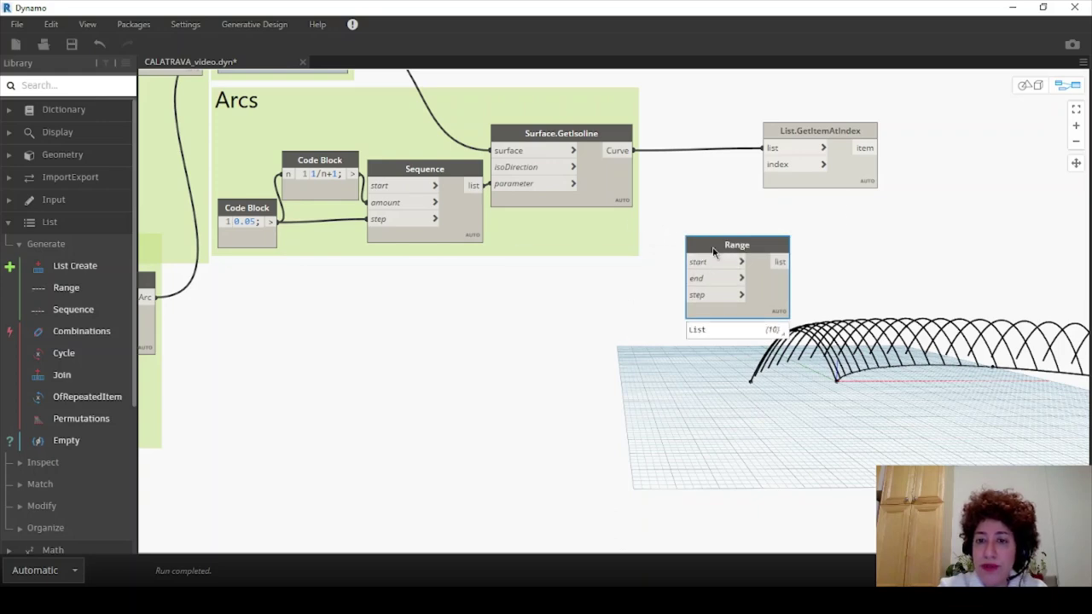
pyautogui.moveTo(715, 245); pyautogui.dragTo(784, 227)
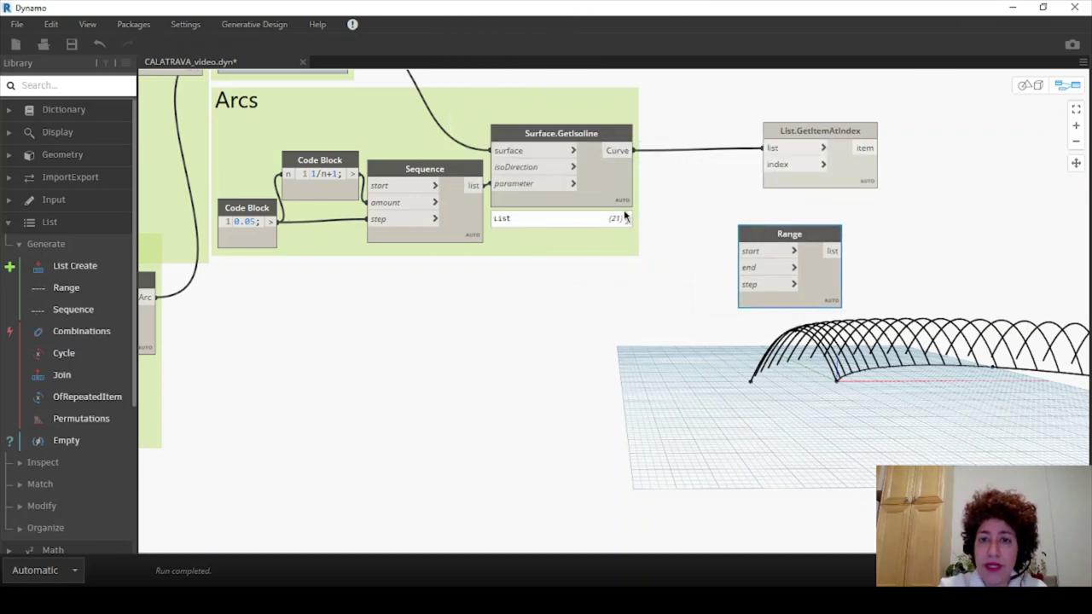
# Step: Move the List.GetItemAtIndex and Range nodes together farther from the Arcs group to make room between them
pyautogui.moveTo(623, 218)
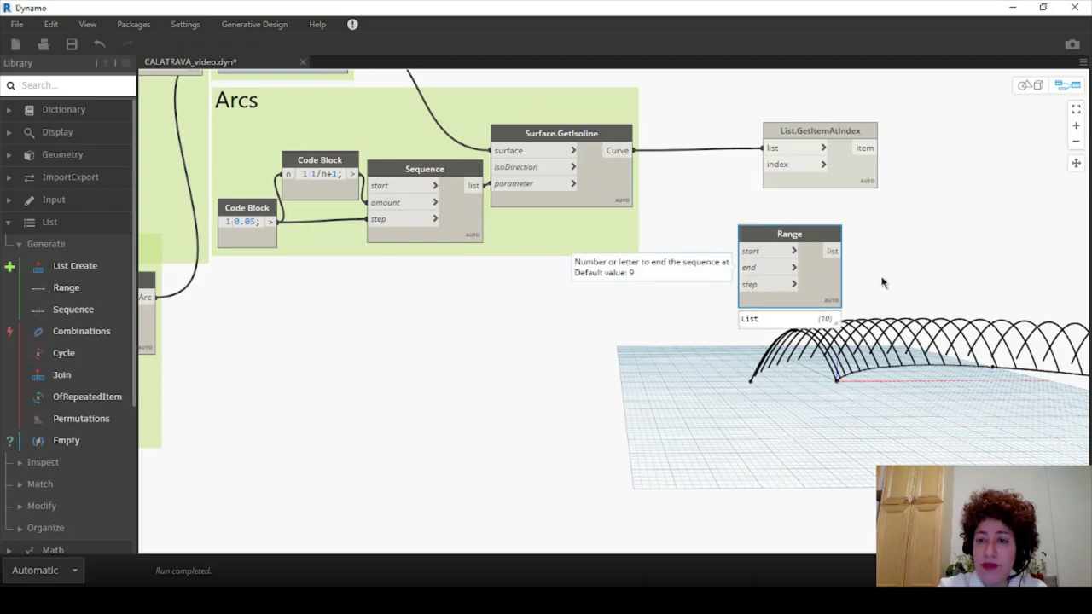
pyautogui.moveTo(883, 278); pyautogui.dragTo(778, 157)
pyautogui.moveTo(869, 134); pyautogui.dragTo(944, 135)
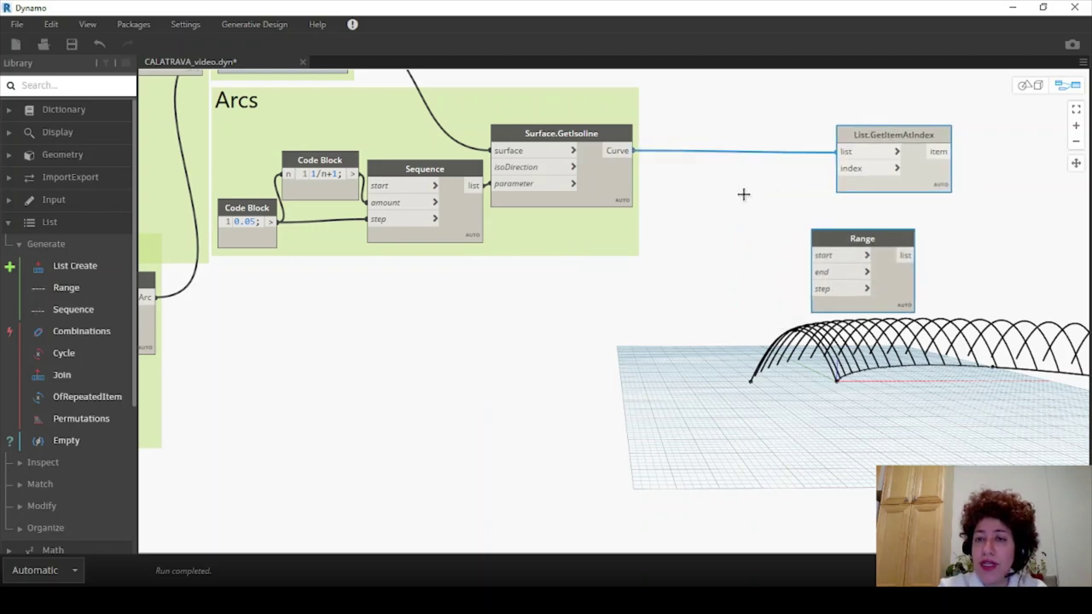
pyautogui.click(742, 193)
# Step: Add a List.Count node next to the Arcs group, feed it the Surface.GetIsoline curves and pin the isoline list preview
pyautogui.rightClick(706, 199)
pyautogui.write('c')
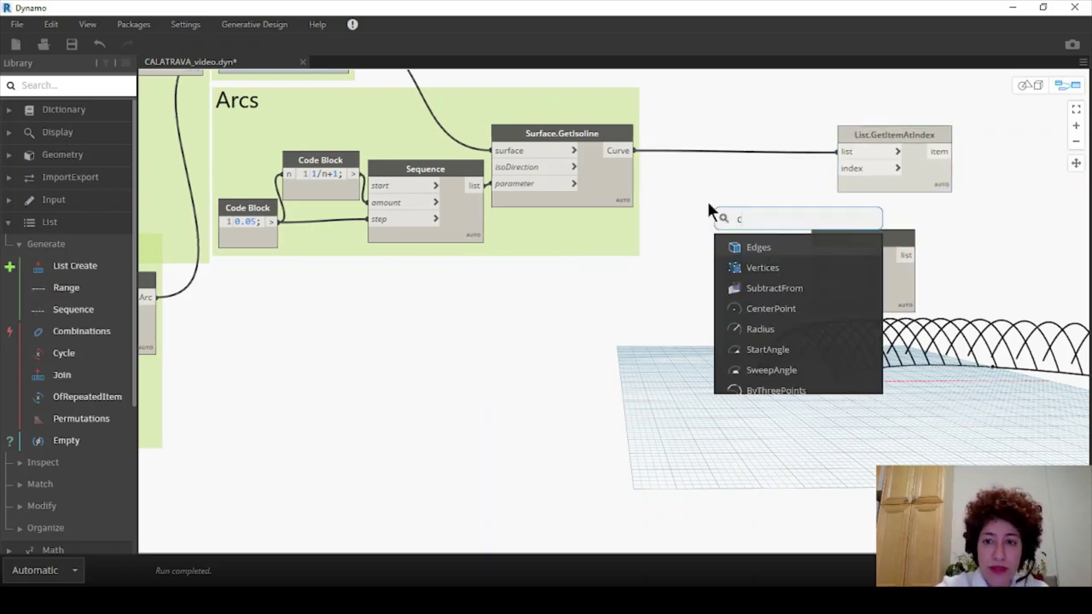
pyautogui.write('ount')
pyautogui.click(777, 307)
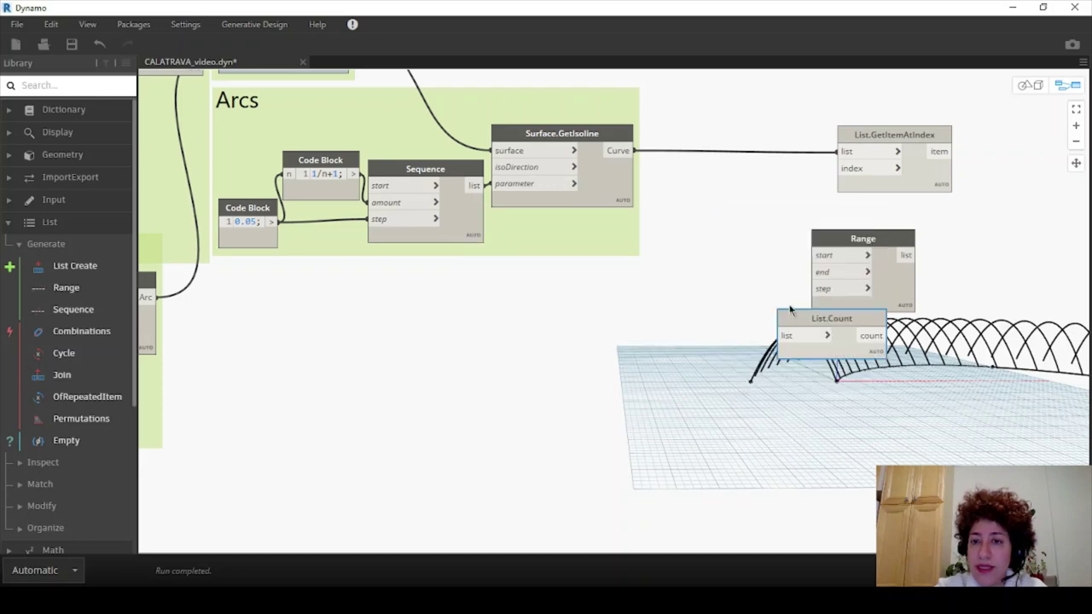
pyautogui.moveTo(790, 310); pyautogui.dragTo(645, 176)
pyautogui.click(655, 209)
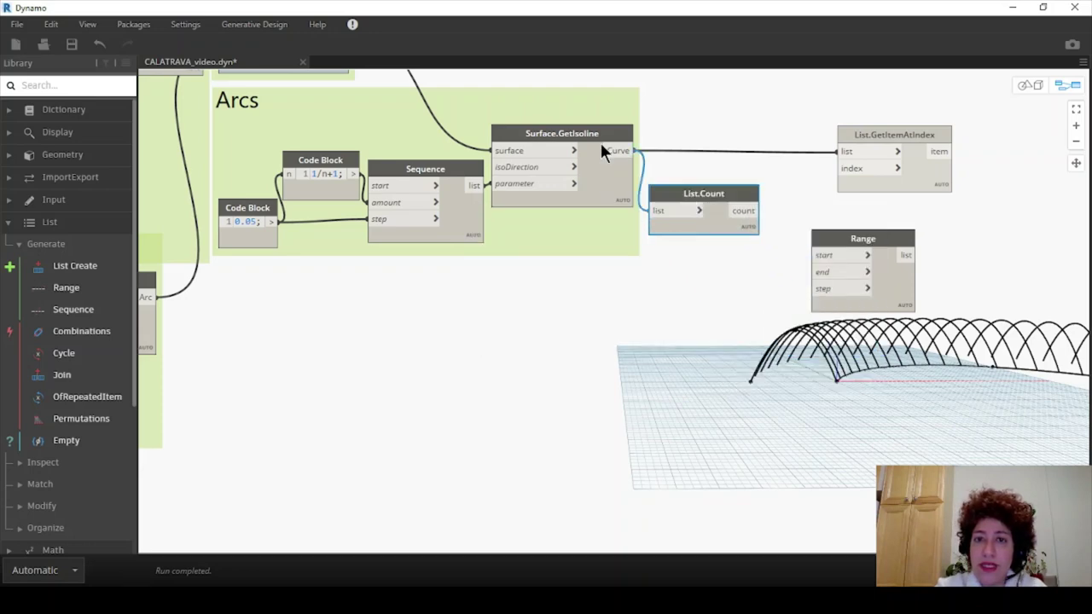
pyautogui.click(628, 217)
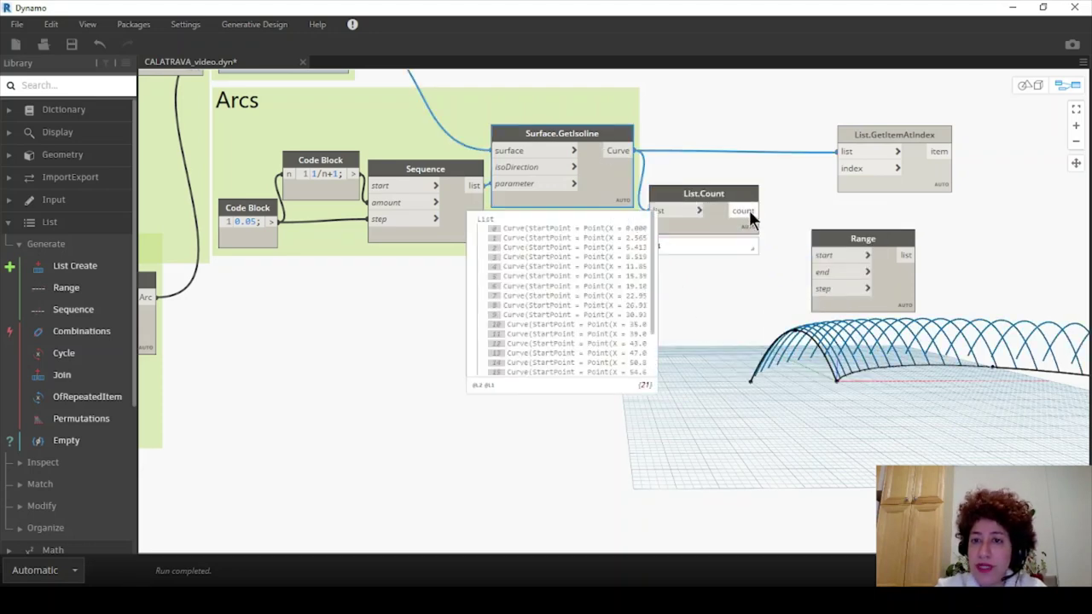
# Step: Create a code block c-1, feed it the List.Count result, connect it to the Range end input and pin the Range preview
pyautogui.doubleClick(739, 257)
pyautogui.write('c-1')
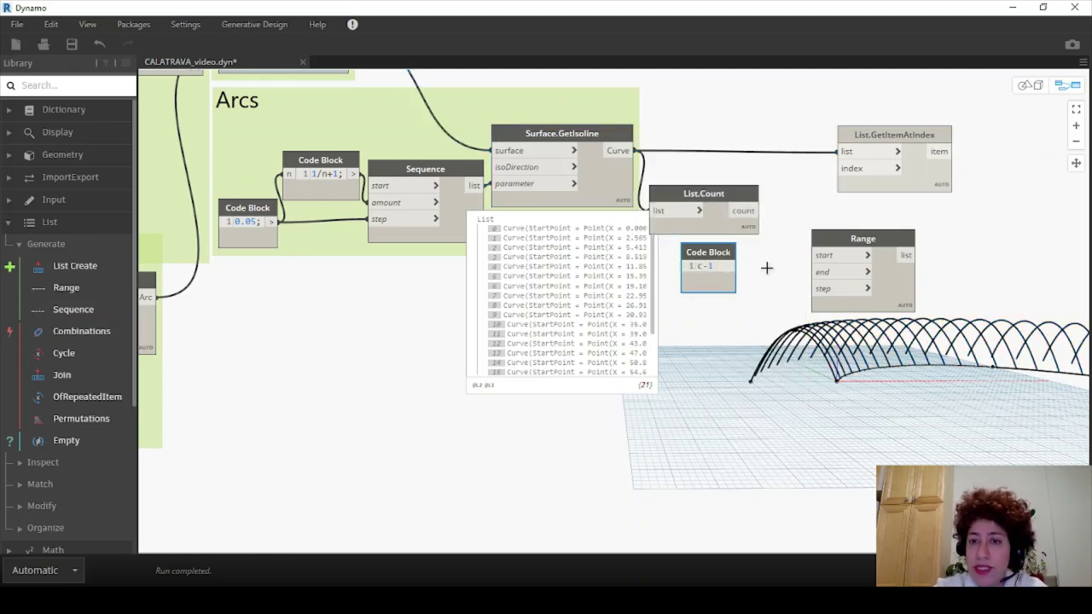
pyautogui.click(765, 268)
pyautogui.moveTo(730, 254); pyautogui.dragTo(770, 255)
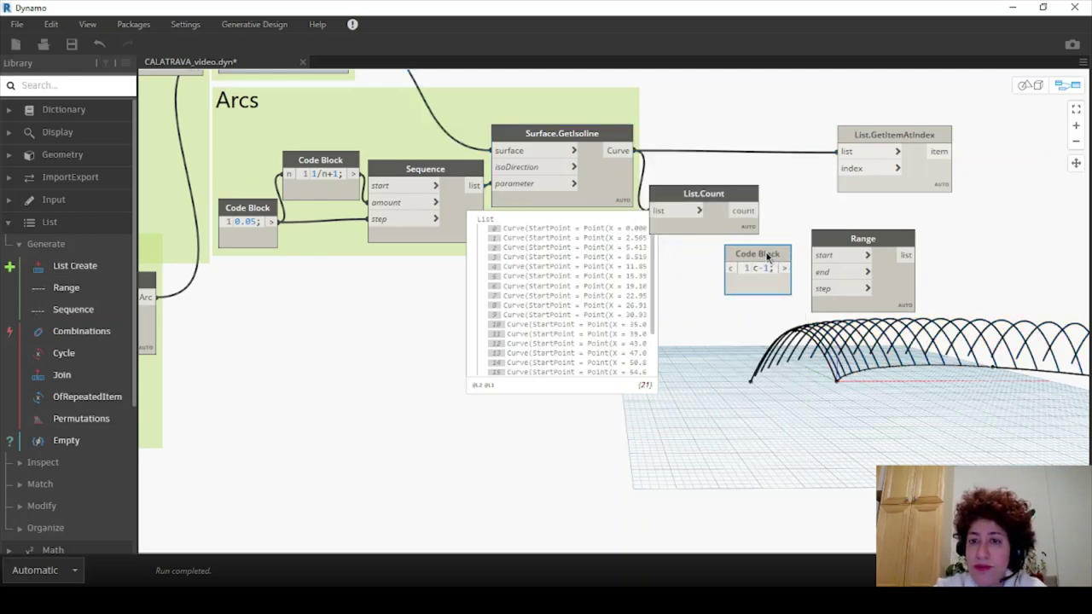
pyautogui.click(749, 213)
pyautogui.moveTo(758, 211); pyautogui.dragTo(823, 281)
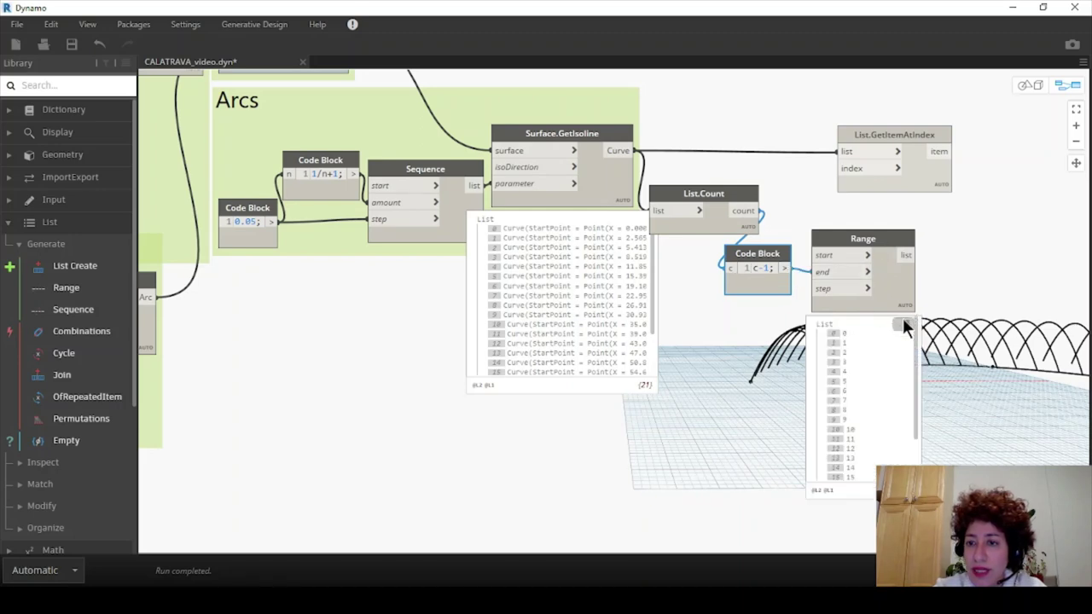
pyautogui.click(905, 323)
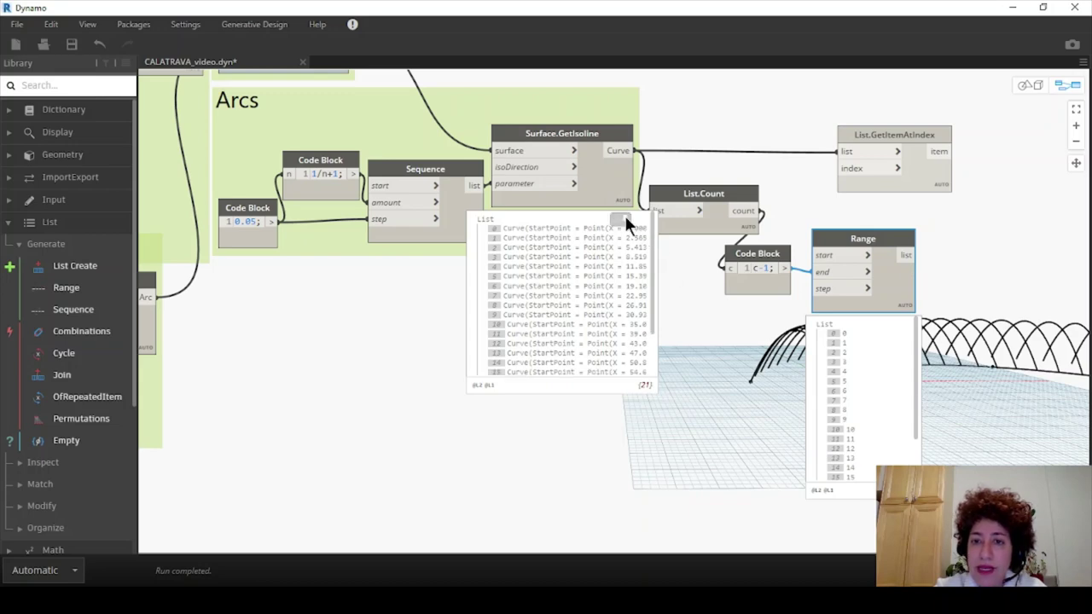
# Step: Unpin the isoline list preview, then create a code block with value 2 and connect it to the Range step input
pyautogui.click(623, 212)
pyautogui.doubleClick(681, 298)
pyautogui.write('2')
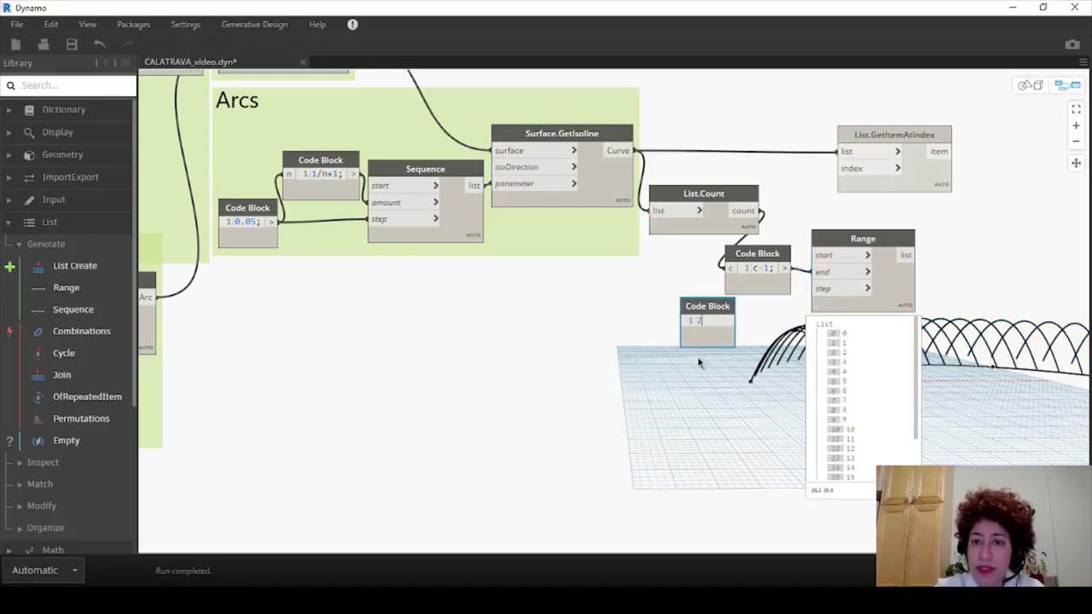
pyautogui.click(699, 363)
pyautogui.moveTo(730, 320); pyautogui.dragTo(773, 305)
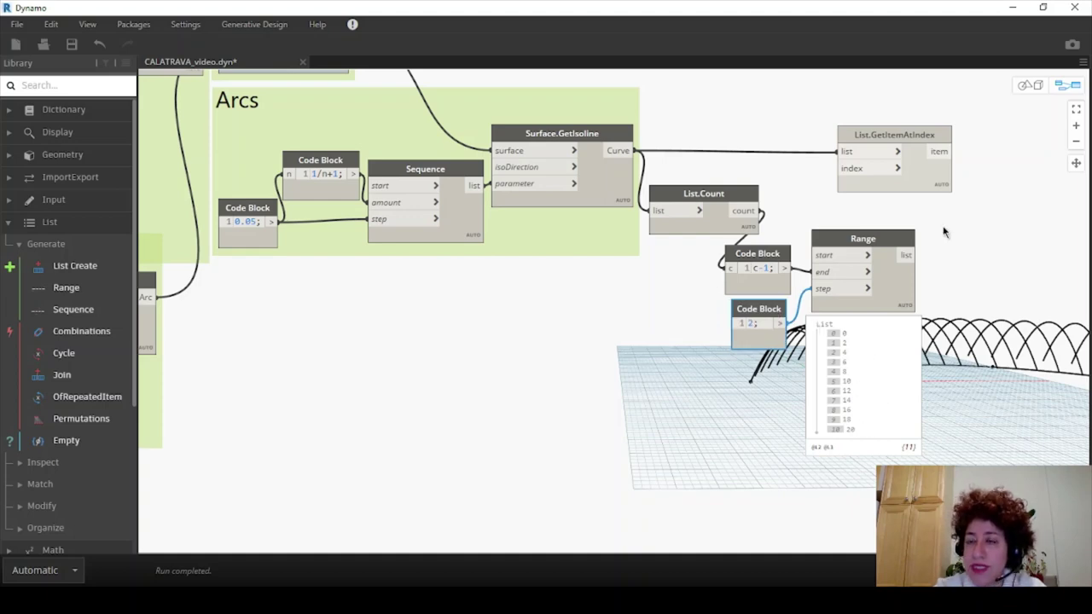
# Step: Connect the Range list to the index input of List.GetItemAtIndex and turn off the preview of Surface.GetIsoline
pyautogui.click(906, 254)
pyautogui.click(848, 168)
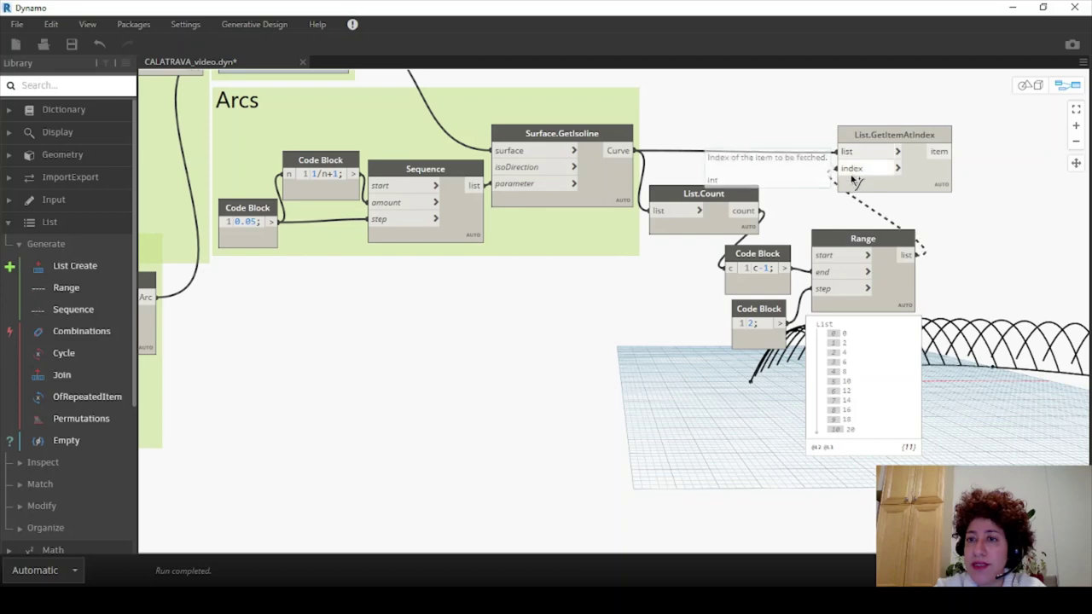
pyautogui.moveTo(910, 200); pyautogui.dragTo(754, 191, button='middle')
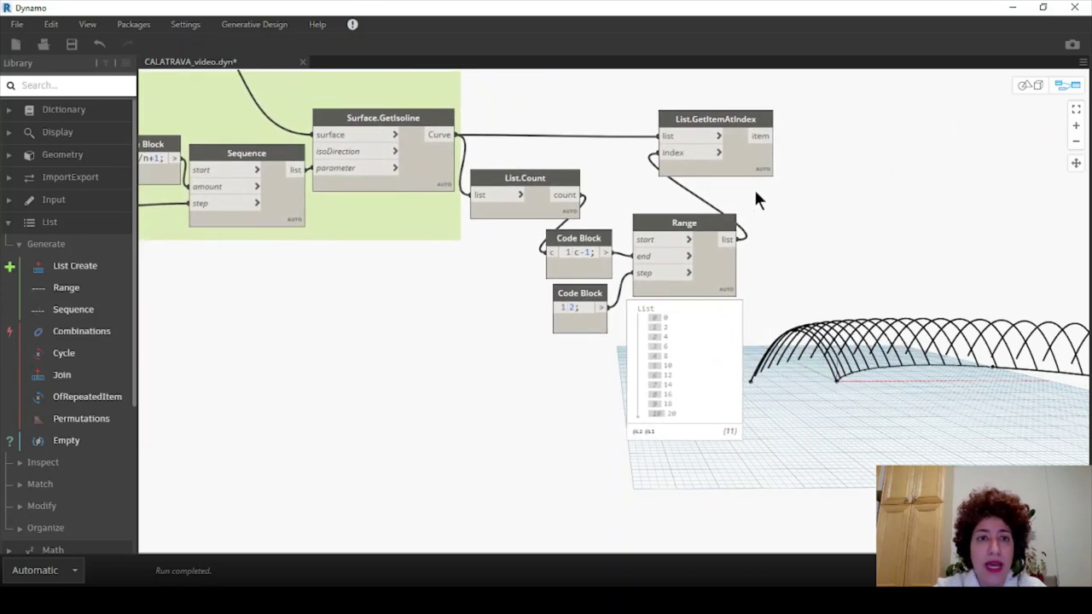
pyautogui.rightClick(417, 121)
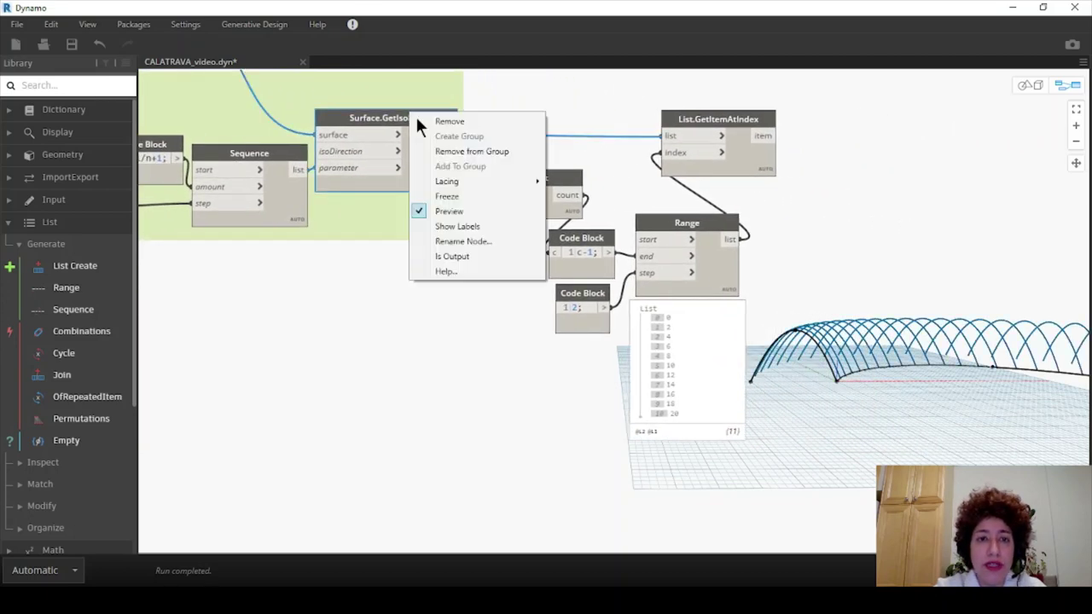
pyautogui.click(449, 211)
pyautogui.click(744, 128)
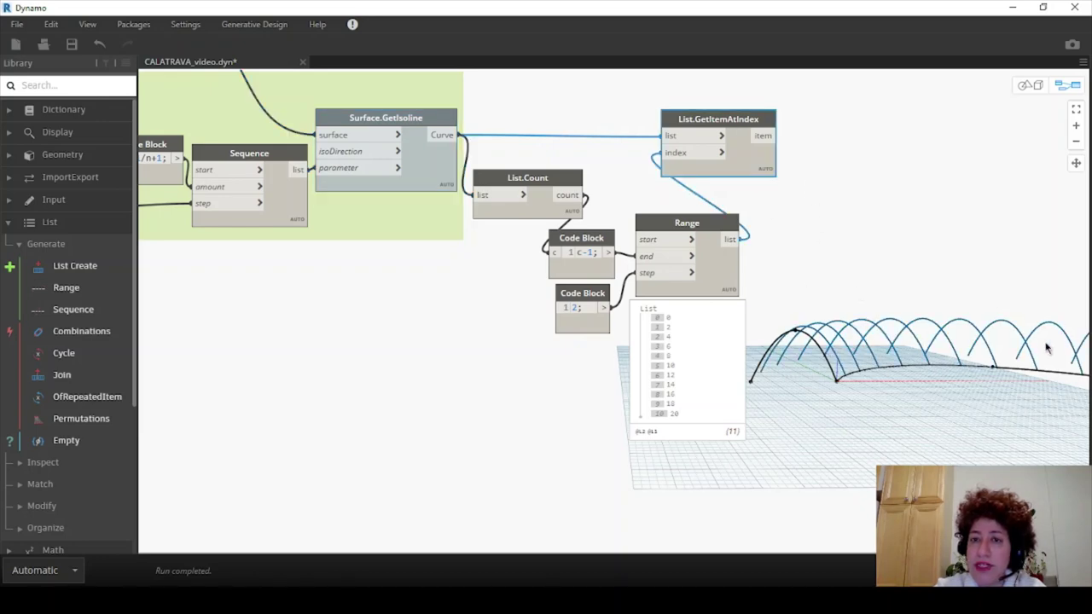
# Step: Unpin the Range preview, duplicate the Range node below the original, and move List.Count and its two code blocks upward
pyautogui.moveTo(722, 317)
pyautogui.click(732, 272)
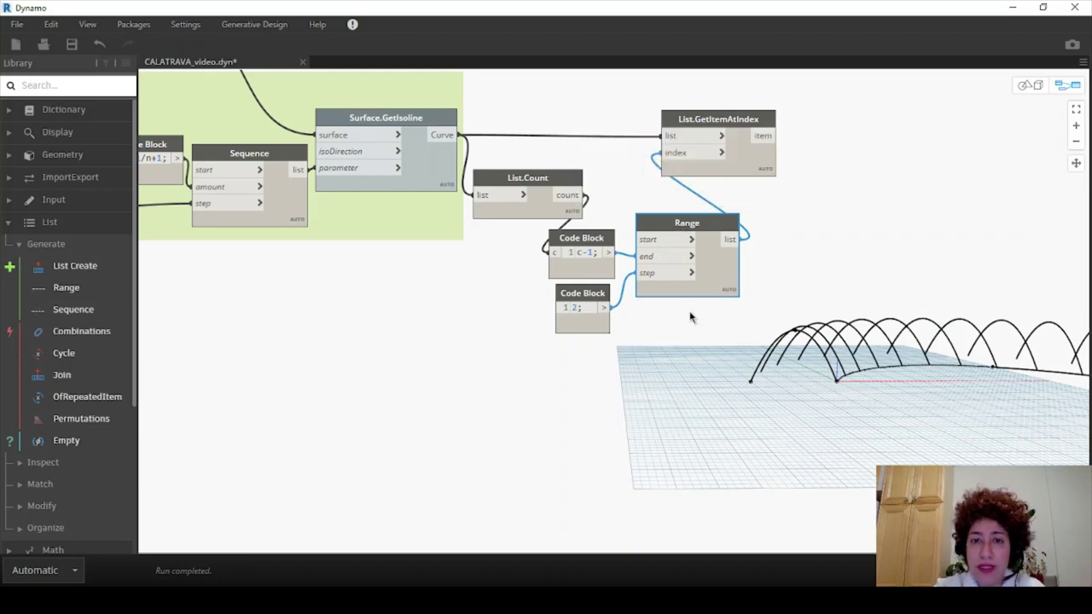
pyautogui.hotkey('ctrl', 'c')
pyautogui.hotkey('ctrl', 'v')
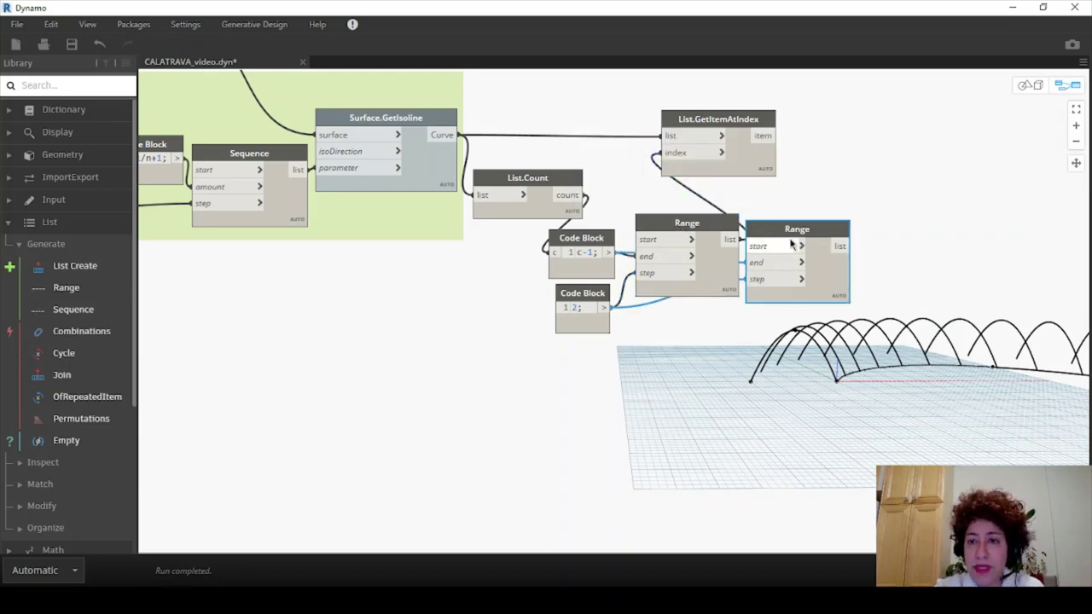
pyautogui.moveTo(785, 235); pyautogui.dragTo(675, 372)
pyautogui.moveTo(609, 346); pyautogui.dragTo(540, 106)
pyautogui.click(572, 312)
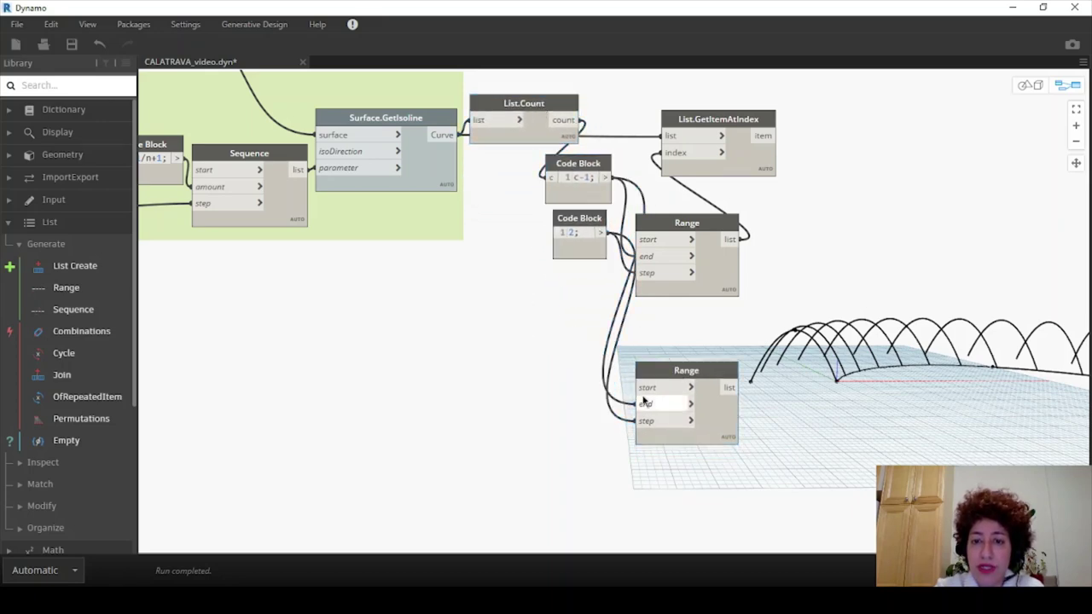
# Step: Create a code block with value 1, connect it to the lower Range's start input and pin that Range's preview
pyautogui.doubleClick(572, 372)
pyautogui.write('1')
pyautogui.click(572, 440)
pyautogui.moveTo(563, 376); pyautogui.dragTo(613, 352)
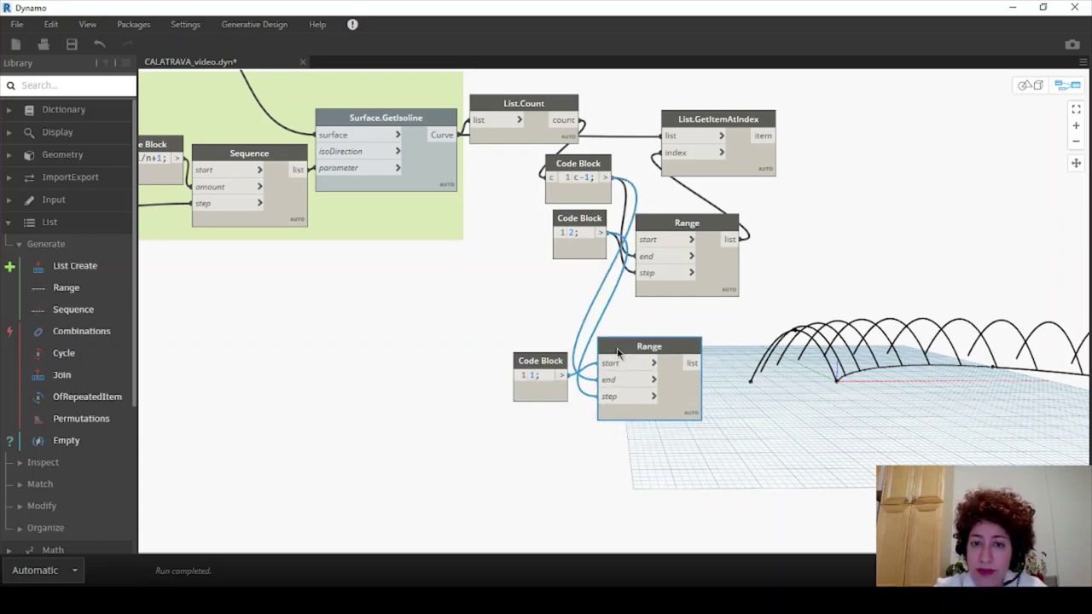
pyautogui.moveTo(692, 414)
pyautogui.click(686, 433)
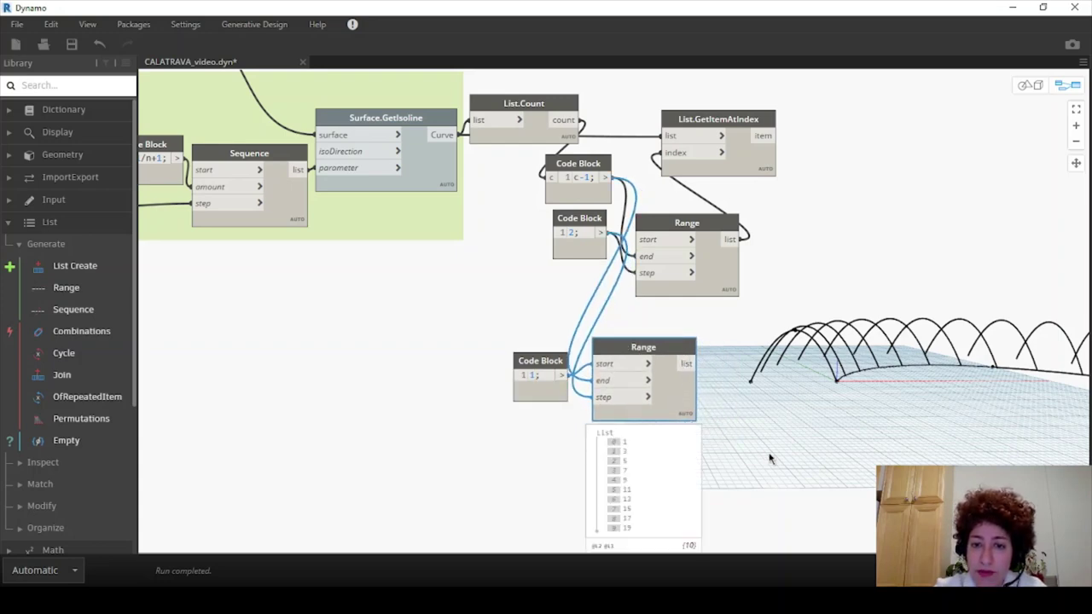
# Step: Move the value 1 code block and lower Range together up and to the left, and nudge List.GetItemAtIndex slightly
pyautogui.moveTo(755, 444); pyautogui.dragTo(546, 348)
pyautogui.moveTo(620, 354); pyautogui.dragTo(581, 327)
pyautogui.click(730, 397)
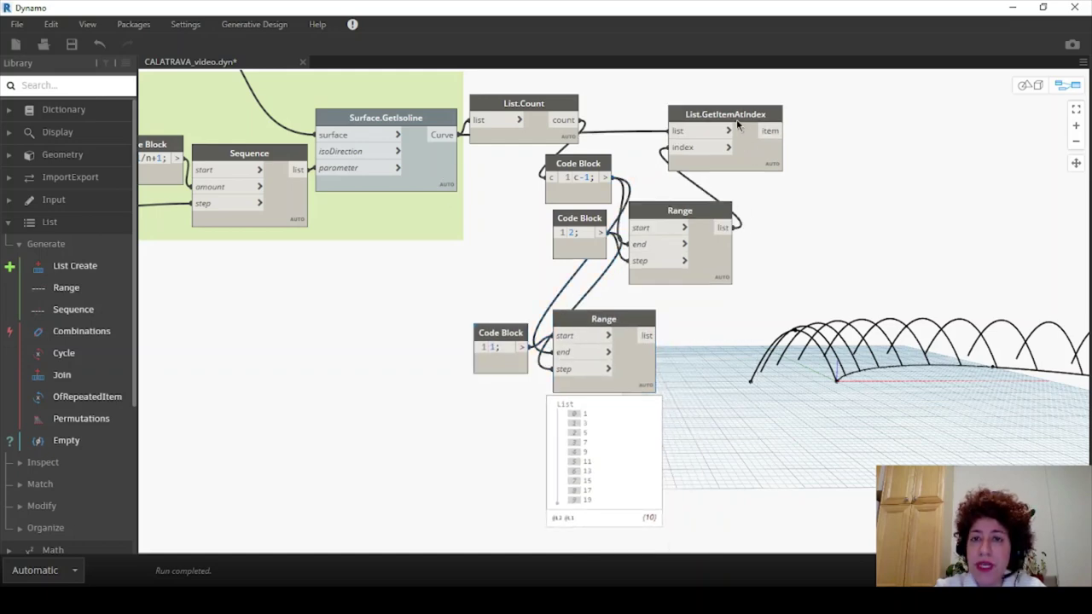
pyautogui.moveTo(738, 131); pyautogui.dragTo(748, 128)
# Step: Duplicate List.GetItemAtIndex beside the lower Range and connect that Range's list to the copy's index input
pyautogui.moveTo(720, 119)
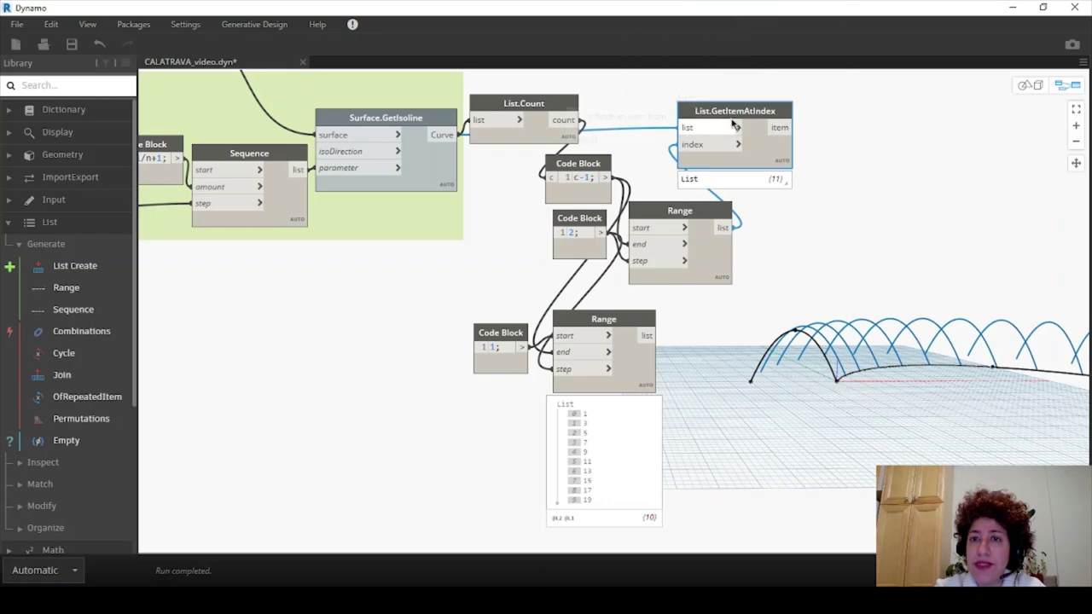
pyautogui.hotkey('ctrl', 'c')
pyautogui.hotkey('ctrl', 'v')
pyautogui.moveTo(830, 133); pyautogui.dragTo(709, 317)
pyautogui.moveTo(646, 335); pyautogui.dragTo(741, 312)
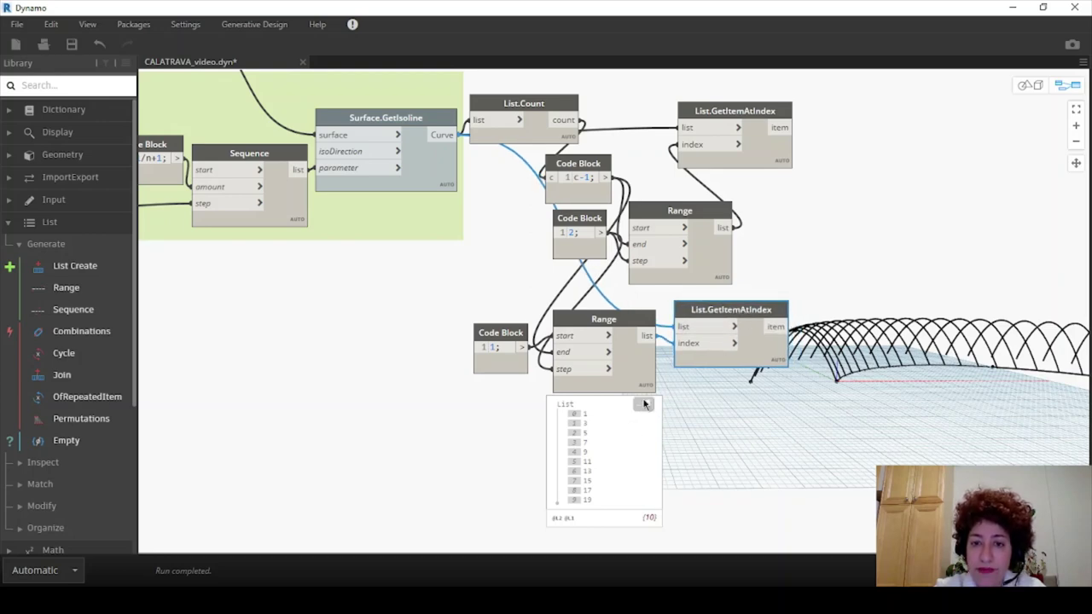
# Step: Group the value 1 code block, lower Range and lower List.GetItemAtIndex, and title the group "Arcs-Odd rows"
pyautogui.moveTo(769, 430); pyautogui.dragTo(464, 299)
pyautogui.moveTo(710, 312); pyautogui.dragTo(704, 328)
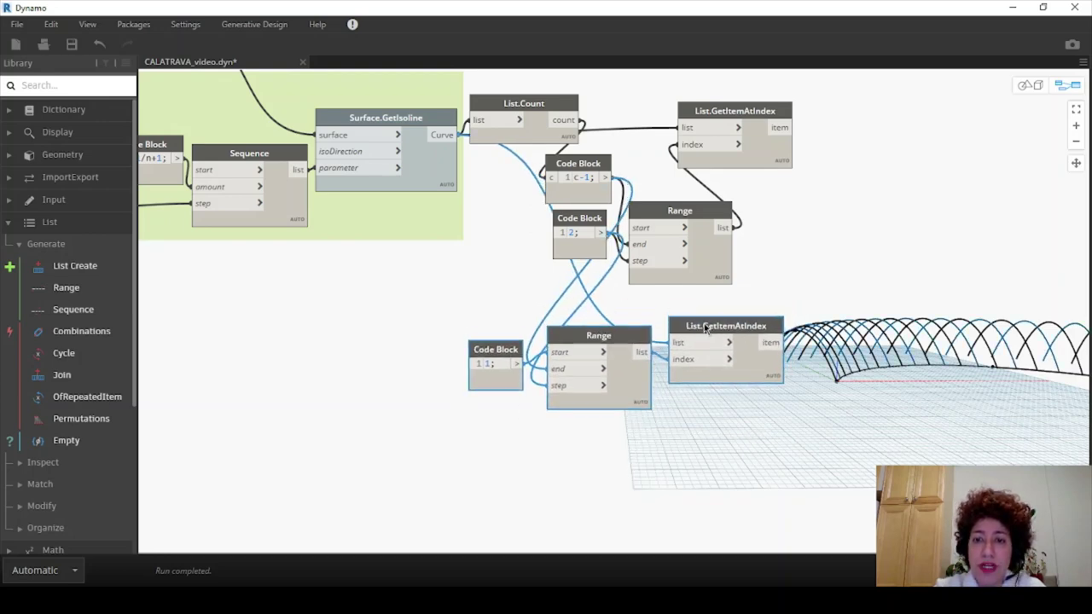
pyautogui.rightClick(587, 341)
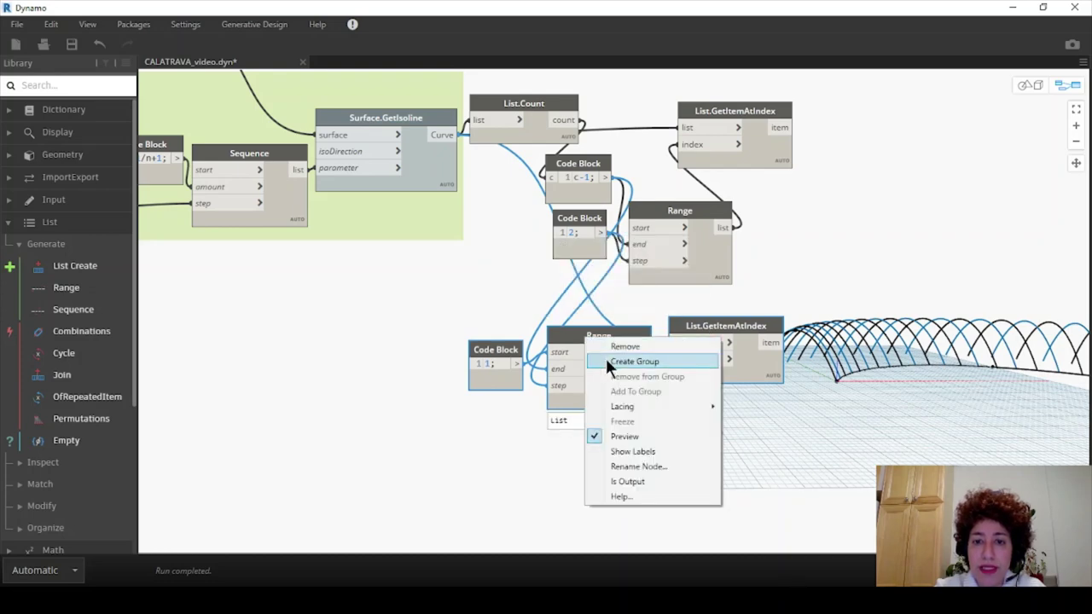
pyautogui.click(605, 358)
pyautogui.doubleClick(495, 295)
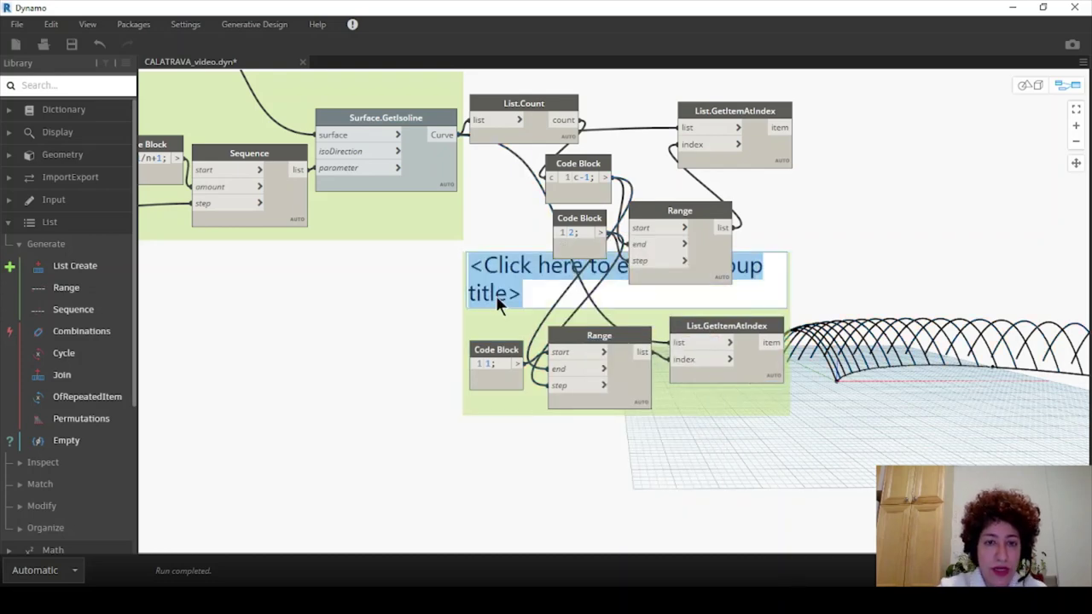
pyautogui.write('Arcs-')
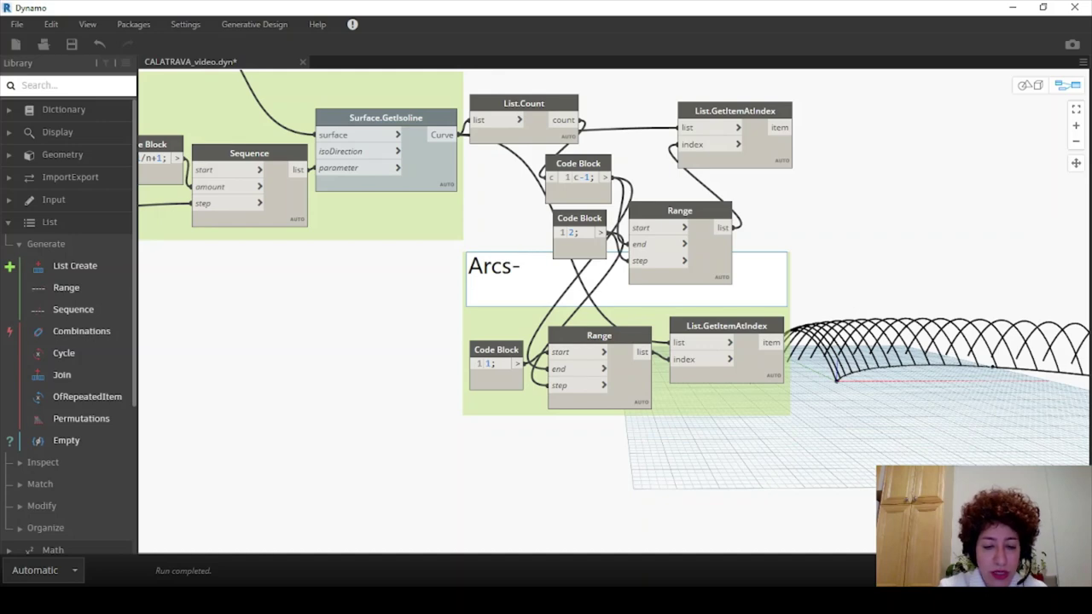
pyautogui.write('Odd rows')
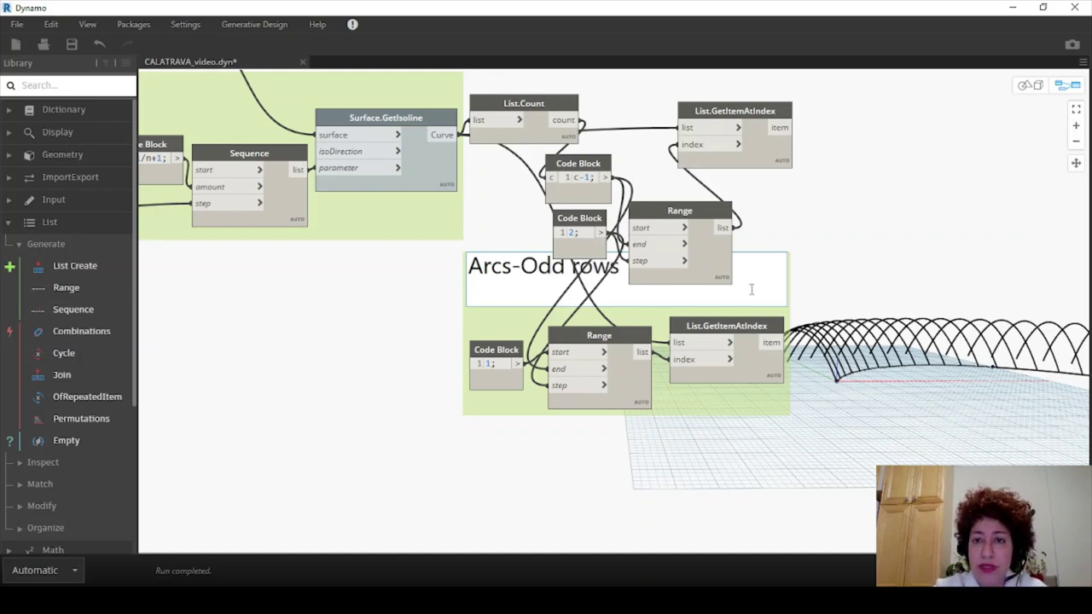
pyautogui.click(846, 280)
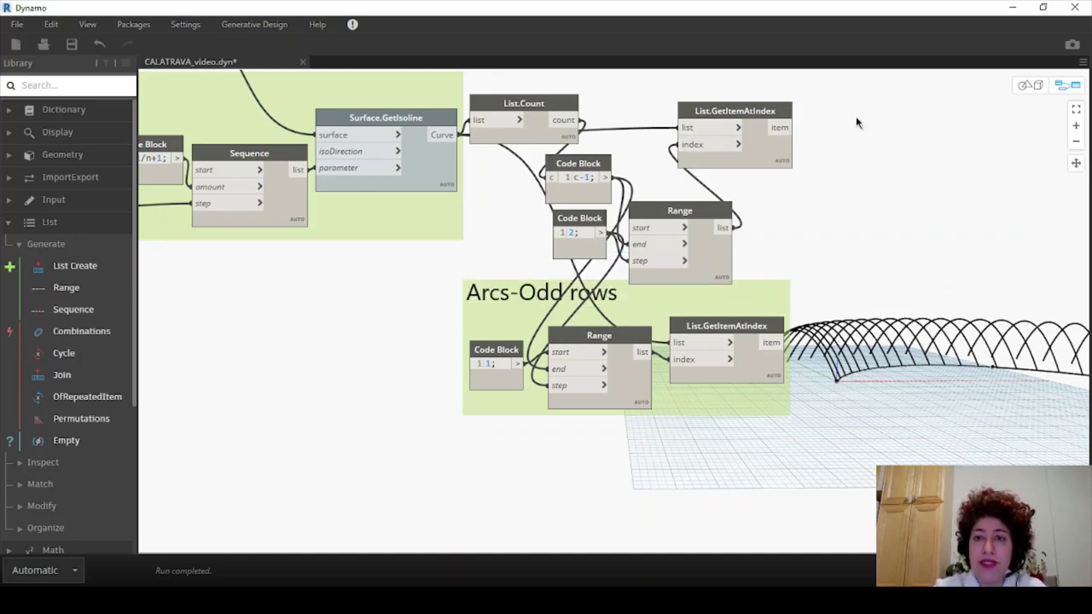
# Step: Group List.Count, its two code blocks, the upper Range and upper List.GetItemAtIndex, and title the group "Arcs-Even rows"
pyautogui.moveTo(857, 93); pyautogui.dragTo(499, 246)
pyautogui.rightClick(548, 108)
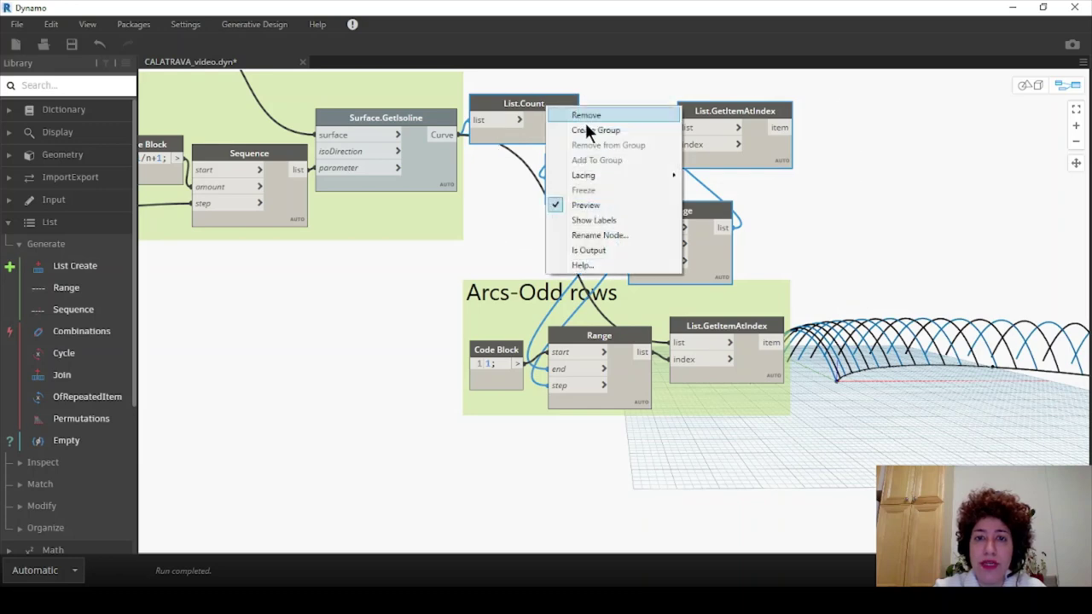
pyautogui.click(597, 128)
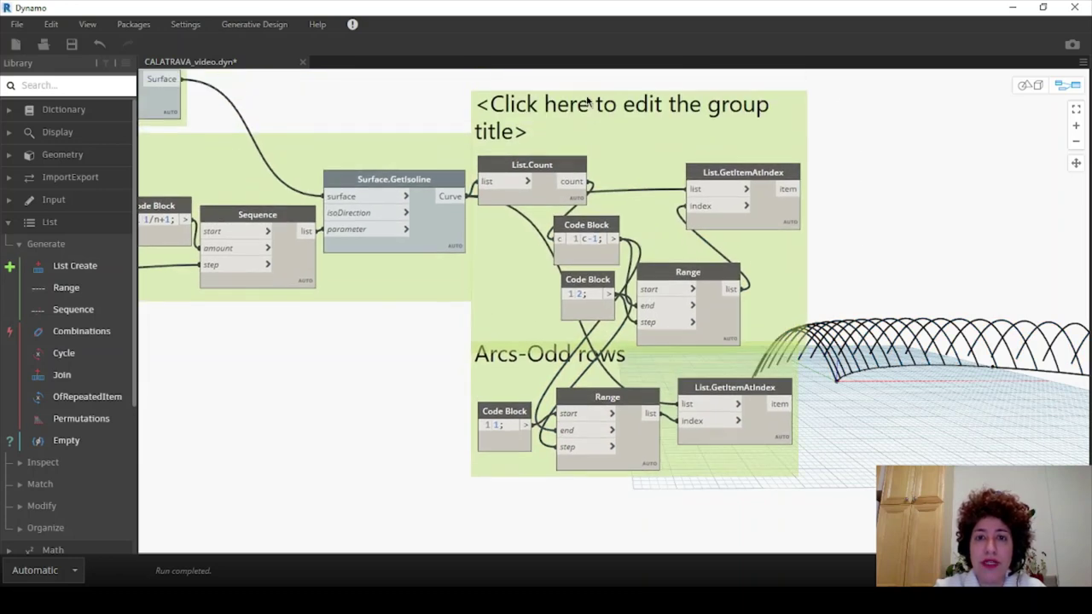
pyautogui.doubleClick(589, 104)
pyautogui.write('Arcs')
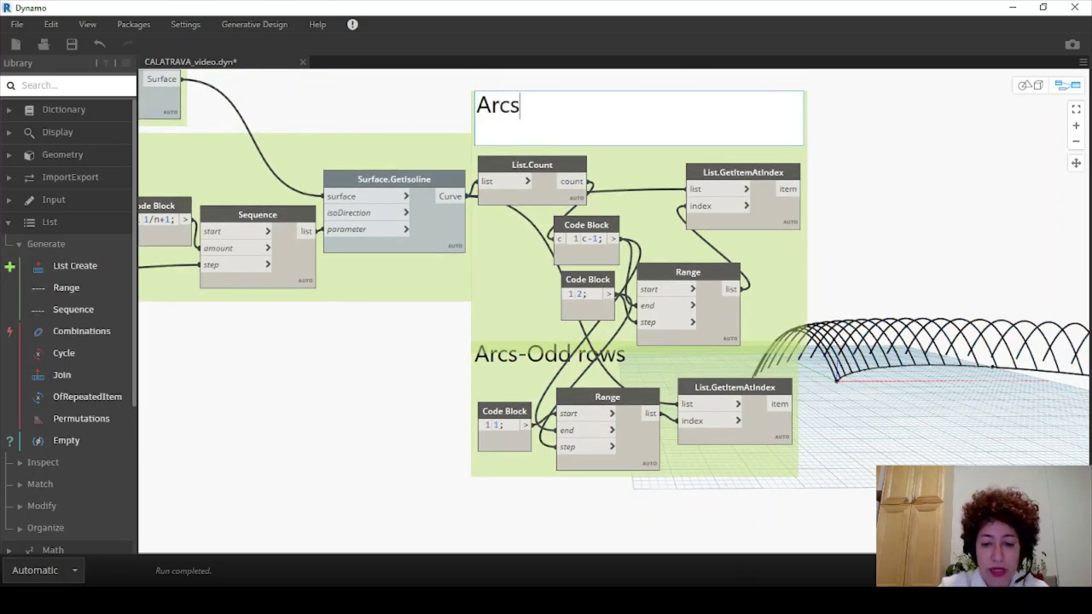
pyautogui.write('-Even Rows')
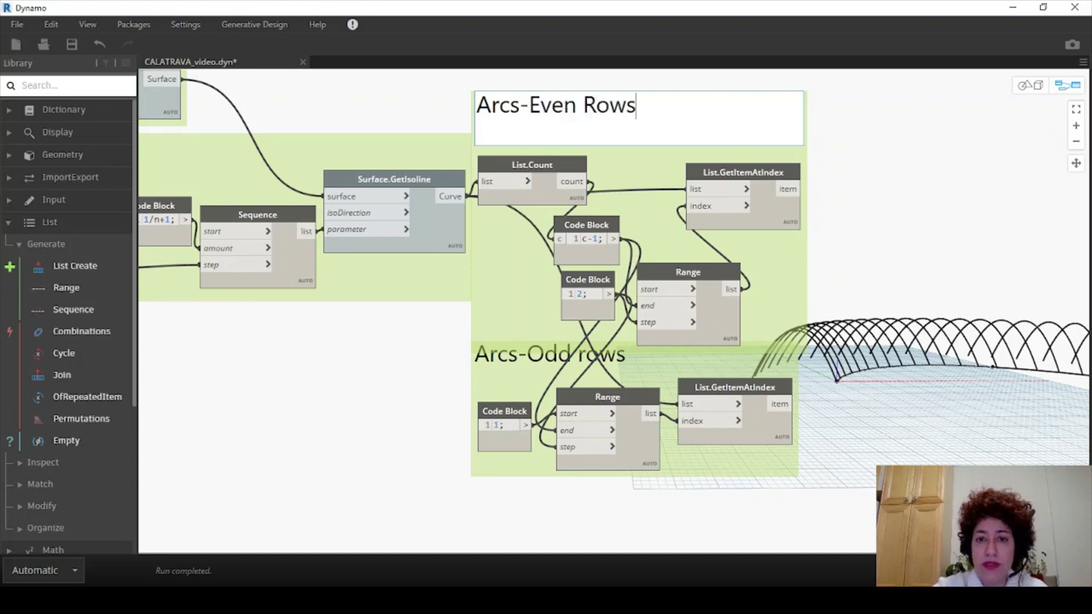
pyautogui.press('BackSpace')
pyautogui.press('BackSpace')
pyautogui.press('BackSpace')
pyautogui.write('row')
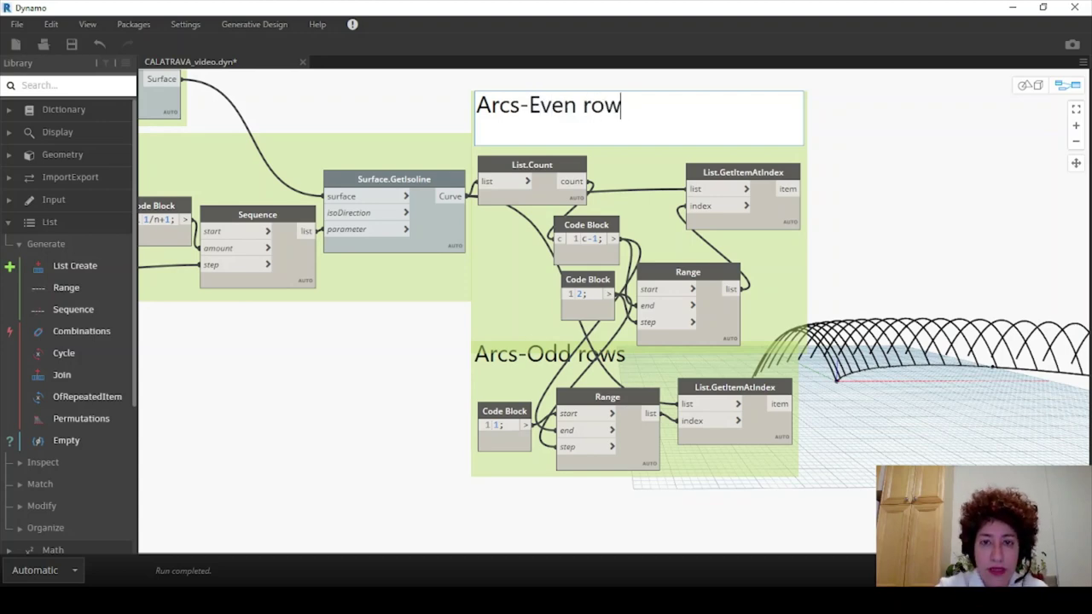
# Step: Move the Arcs-Even rows and Arcs-Odd rows groups apart and align their List.GetItemAtIndex nodes vertically
pyautogui.moveTo(787, 298); pyautogui.dragTo(793, 269)
pyautogui.moveTo(745, 360); pyautogui.dragTo(756, 345)
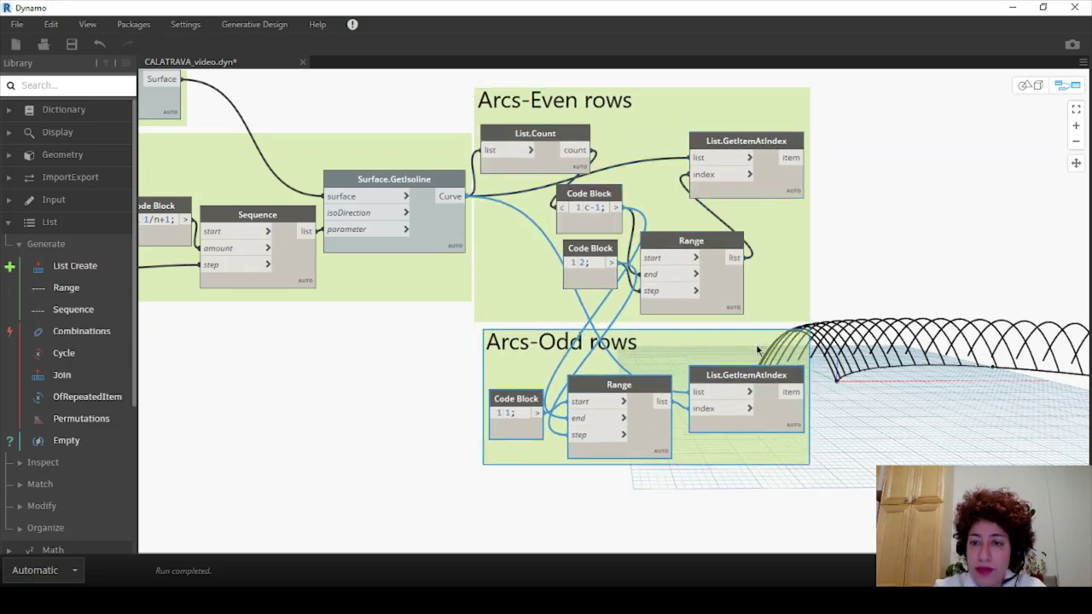
pyautogui.scroll(-2, 758, 192)
pyautogui.moveTo(866, 348); pyautogui.dragTo(663, 336, button='middle')
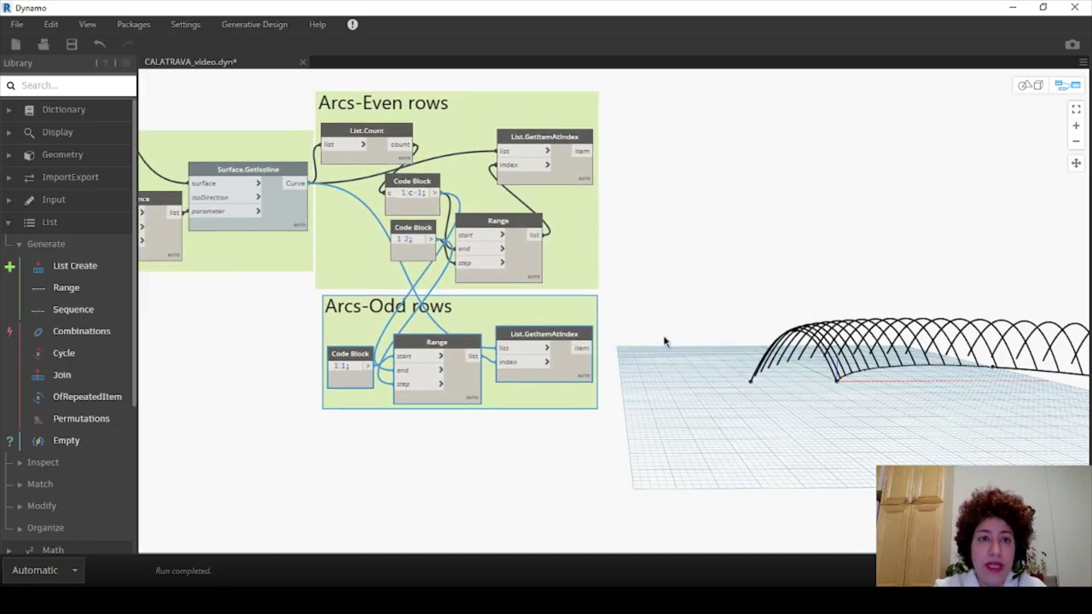
pyautogui.scroll(2, 322, 85)
pyautogui.moveTo(740, 259); pyautogui.dragTo(622, 256, button='middle')
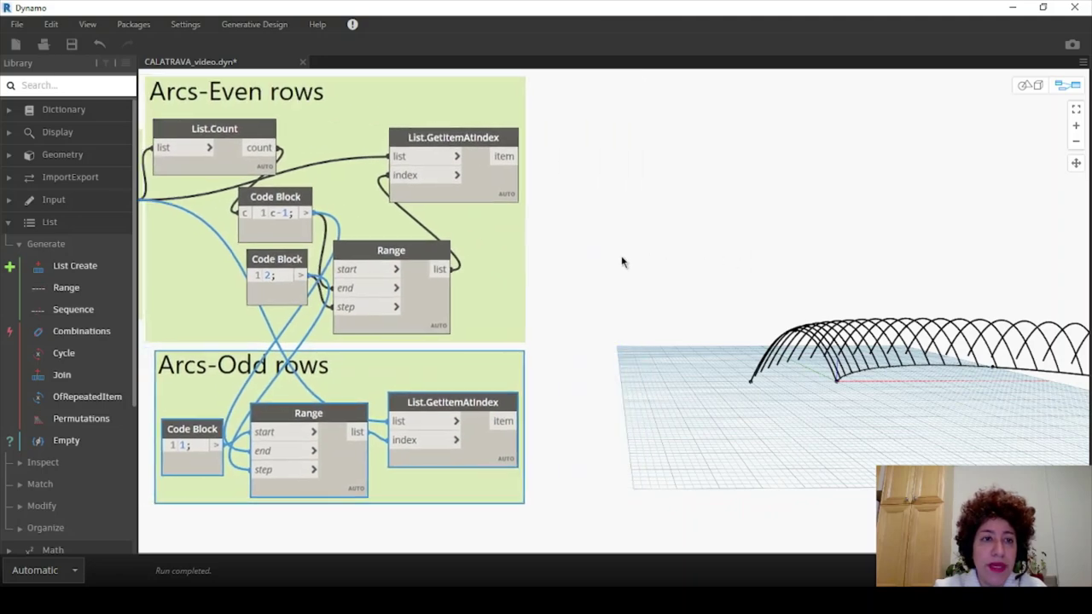
pyautogui.scroll(-1, 614, 247)
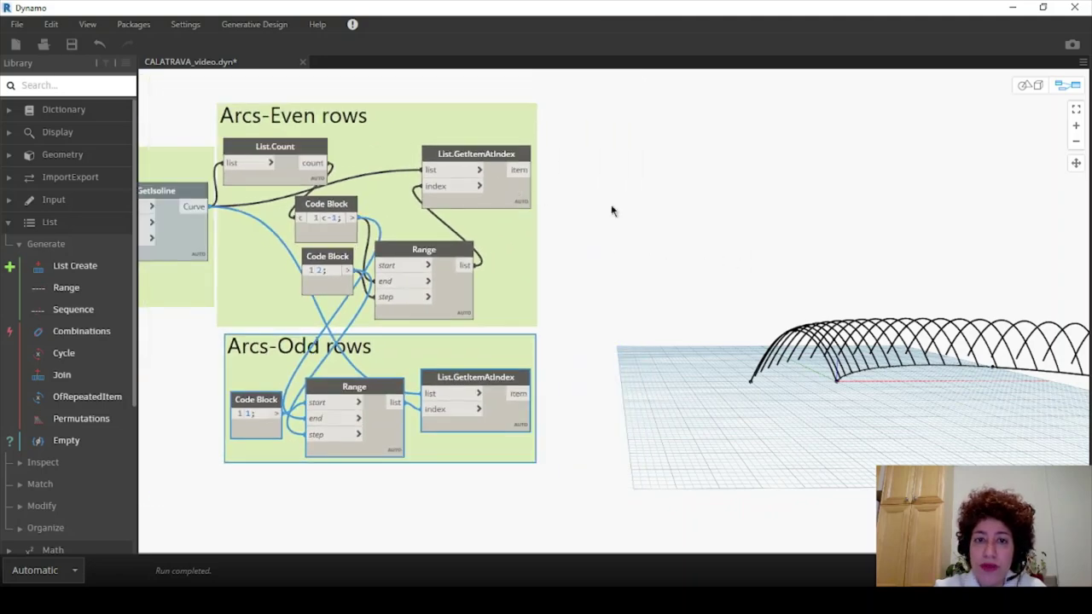
pyautogui.scroll(1, 612, 210)
pyautogui.click(501, 147)
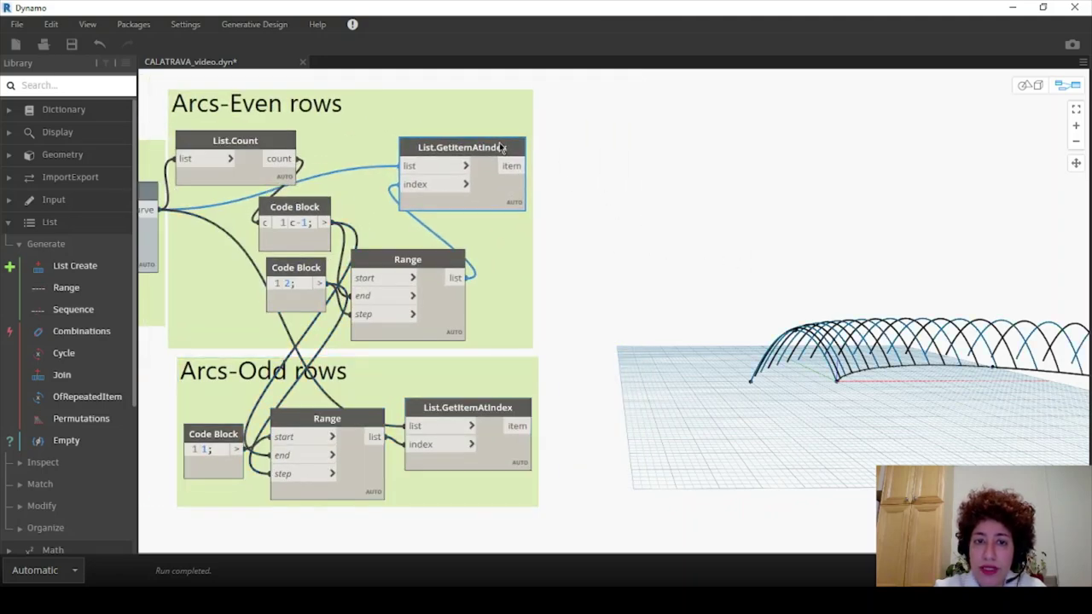
pyautogui.moveTo(500, 143); pyautogui.dragTo(496, 144)
pyautogui.moveTo(499, 407); pyautogui.dragTo(490, 409)
pyautogui.click(620, 276)
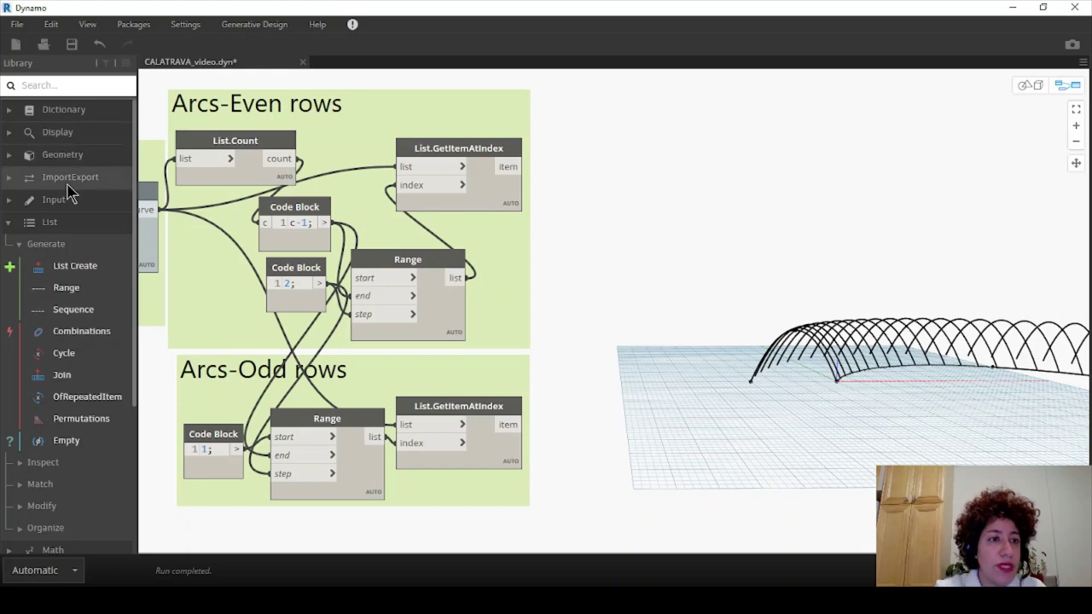
# Step: Add a Curve.PointsAtEqualSegmentLength node beside the Arcs-Even rows group and connect the even arcs' item output to its curve input
pyautogui.click(51, 154)
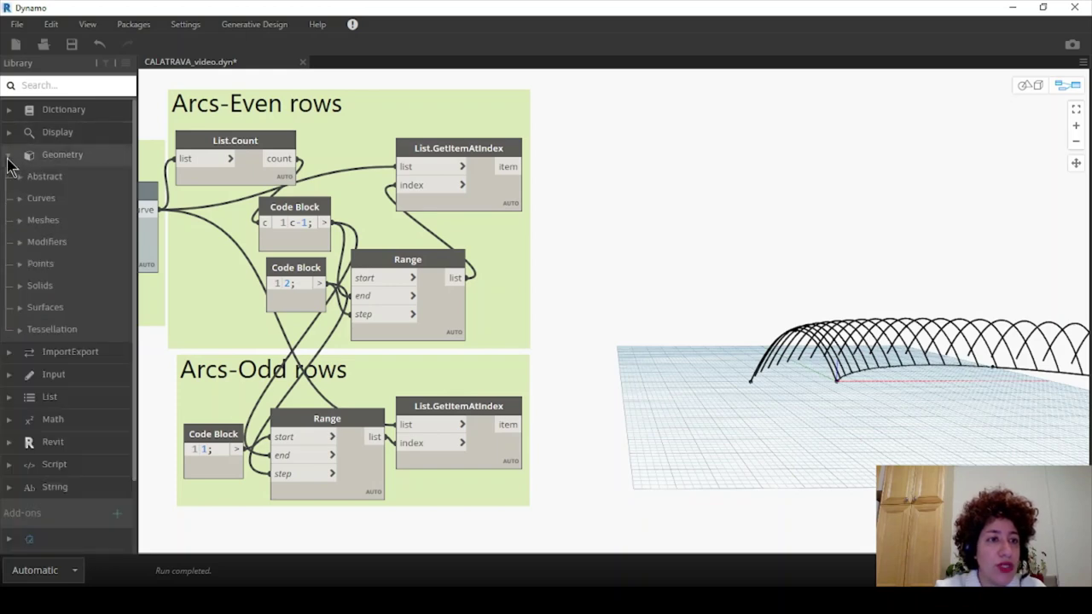
pyautogui.click(41, 198)
pyautogui.click(59, 269)
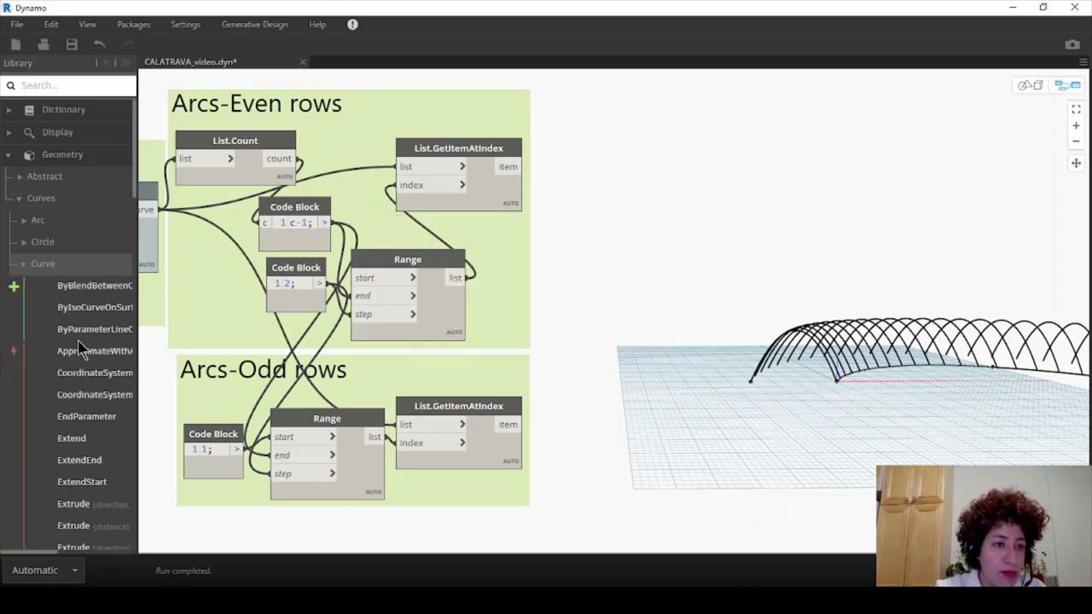
pyautogui.scroll(-10, 77, 345)
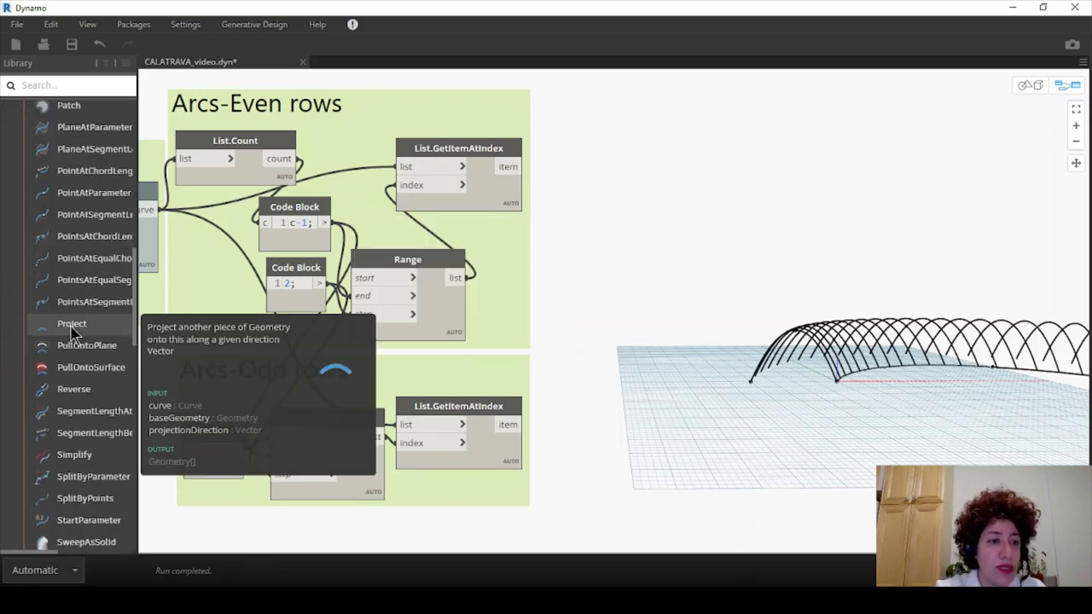
pyautogui.scroll(4, 77, 333)
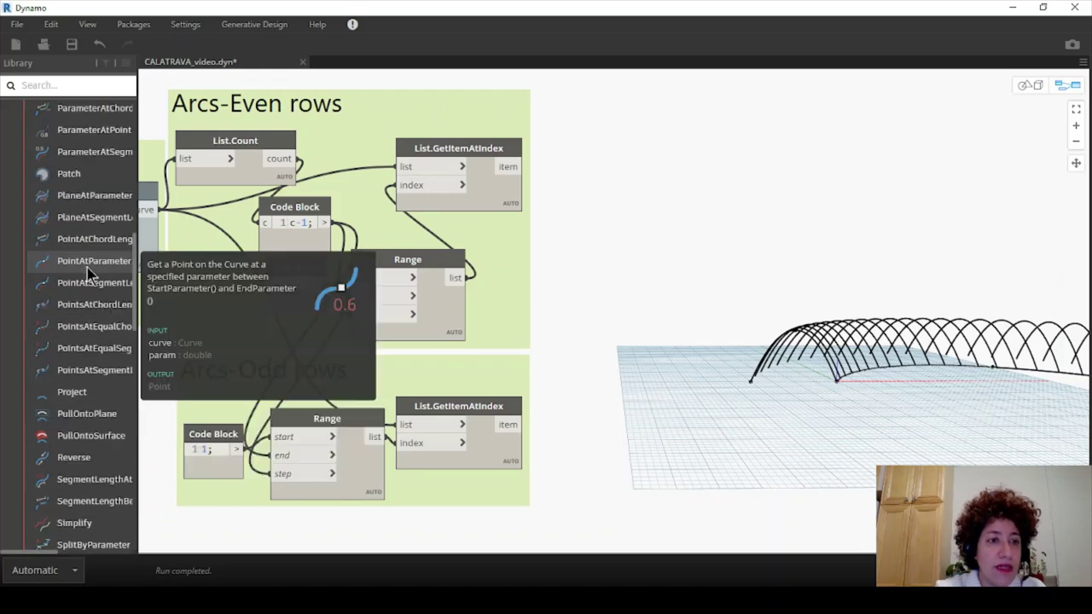
pyautogui.click(101, 353)
pyautogui.moveTo(717, 354); pyautogui.dragTo(789, 179)
pyautogui.moveTo(515, 167); pyautogui.dragTo(708, 194)
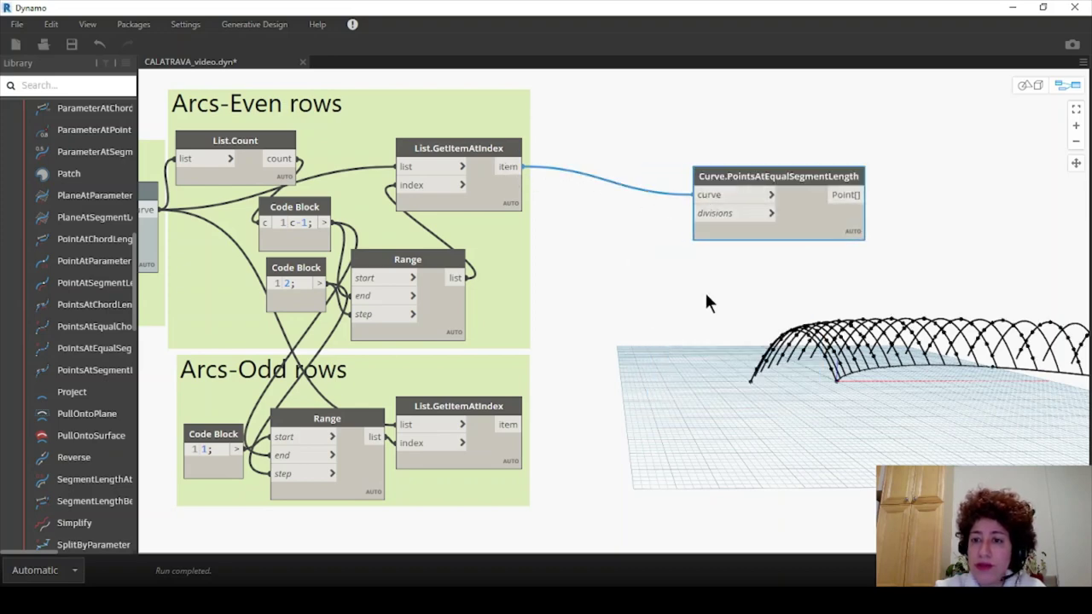
# Step: Add an Integer Slider beside the Arcs-Even rows group and move Curve.PointsAtEqualSegmentLength up and away from it
pyautogui.rightClick(631, 251)
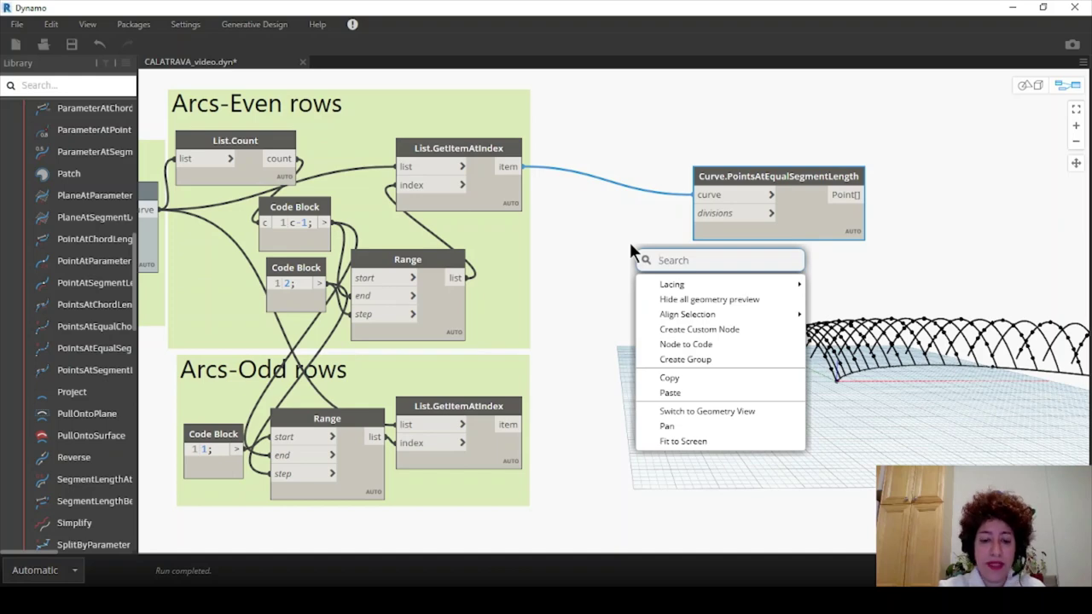
pyautogui.write('slider')
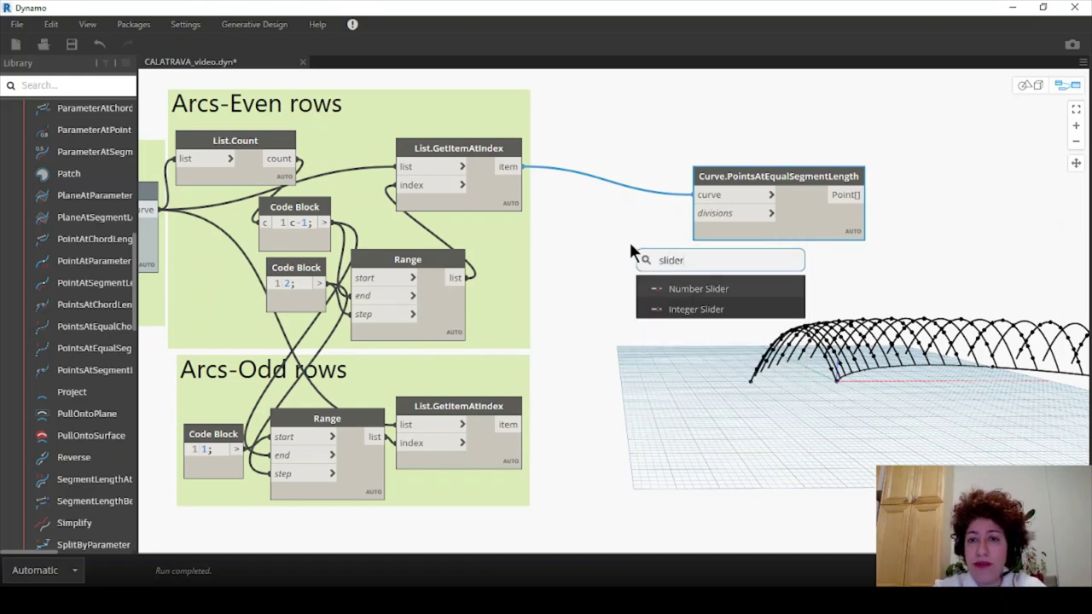
pyautogui.click(696, 309)
pyautogui.moveTo(739, 316); pyautogui.dragTo(551, 238)
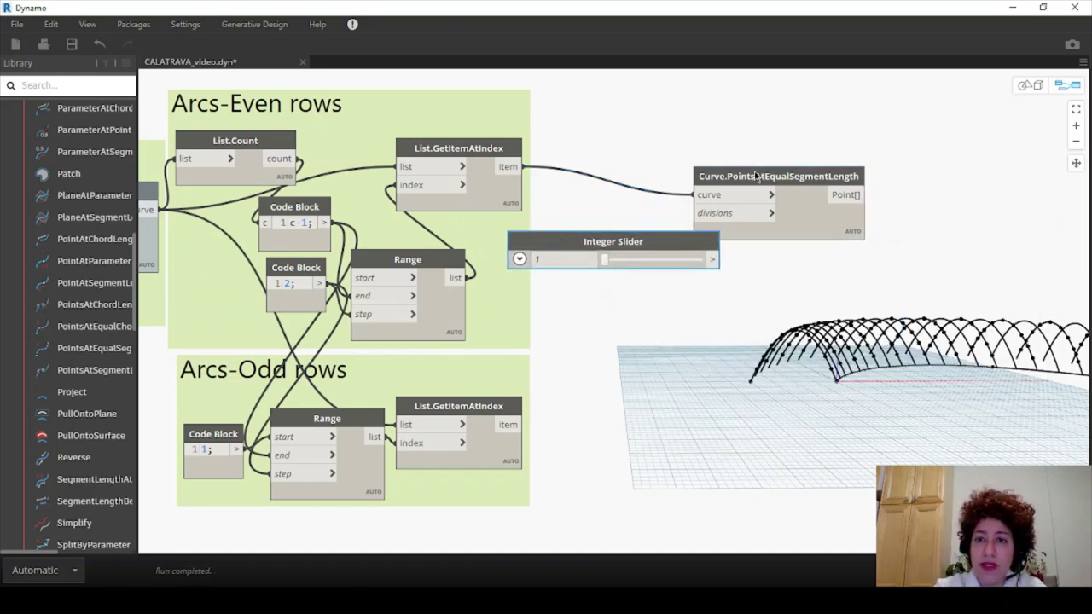
pyautogui.moveTo(756, 176); pyautogui.dragTo(792, 149)
# Step: Set the Integer Slider's minimum to 5 and maximum to 30
pyautogui.click(519, 258)
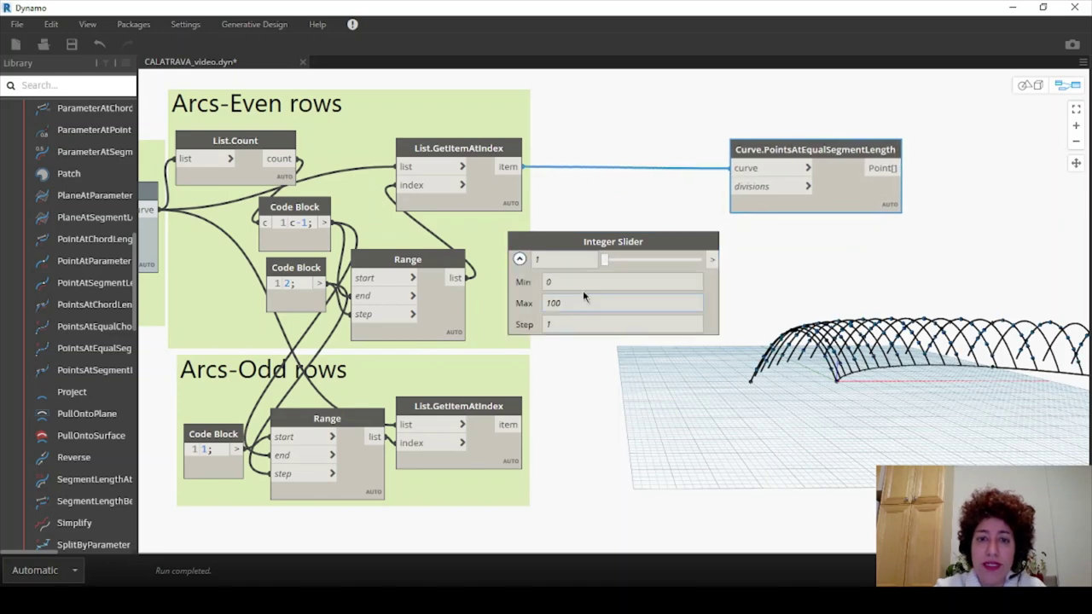
pyautogui.doubleClick(586, 280)
pyautogui.doubleClick(574, 302)
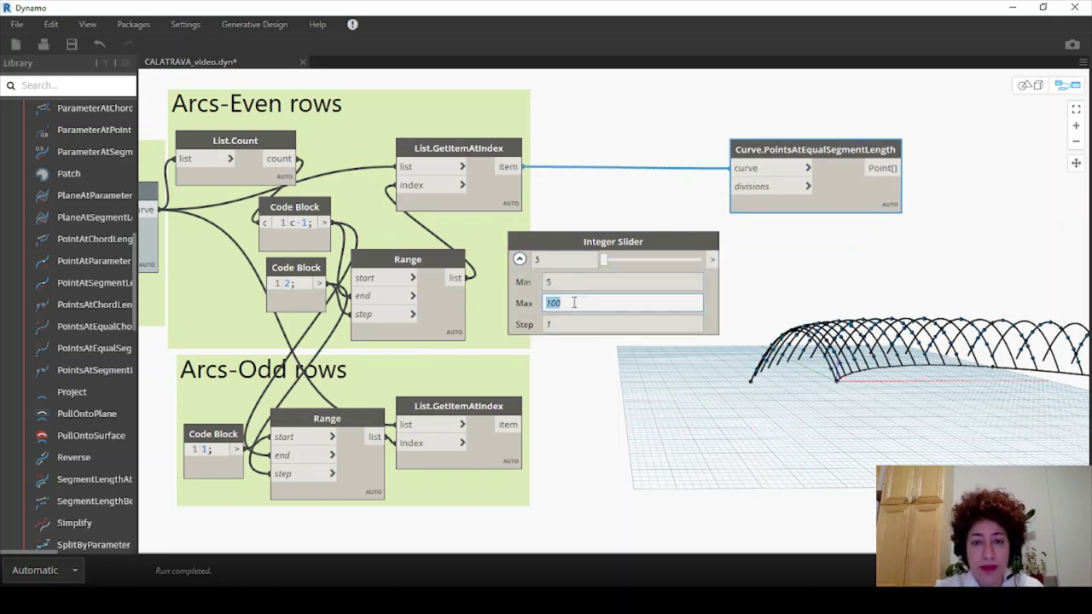
pyautogui.write('30')
pyautogui.click(608, 372)
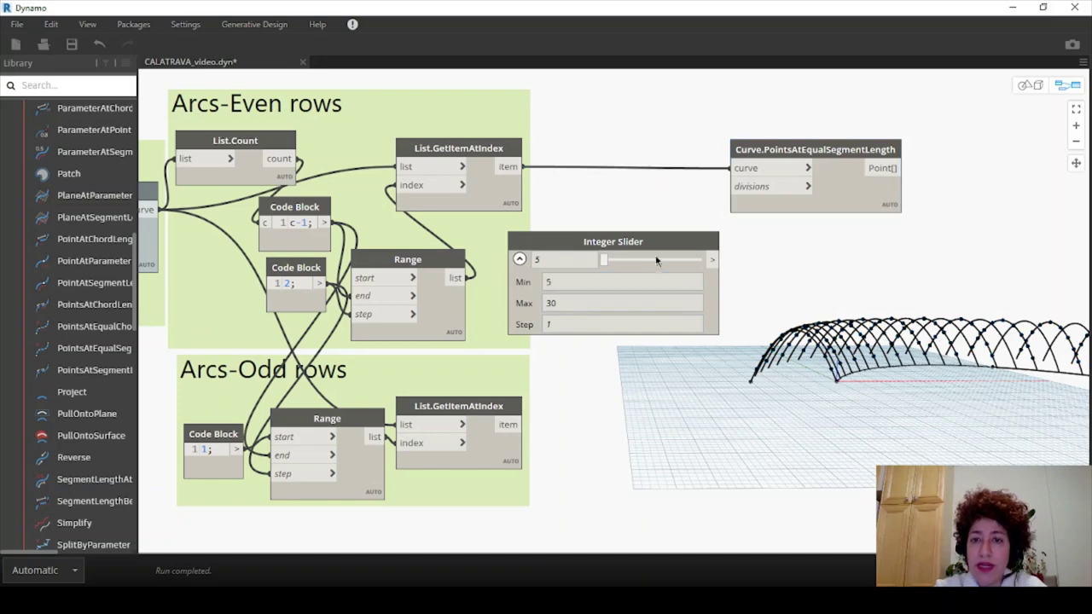
# Step: Set the Integer Slider's value to 10 and connect it to the divisions input of Curve.PointsAtEqualSegmentLength
pyautogui.doubleClick(551, 256)
pyautogui.write('10')
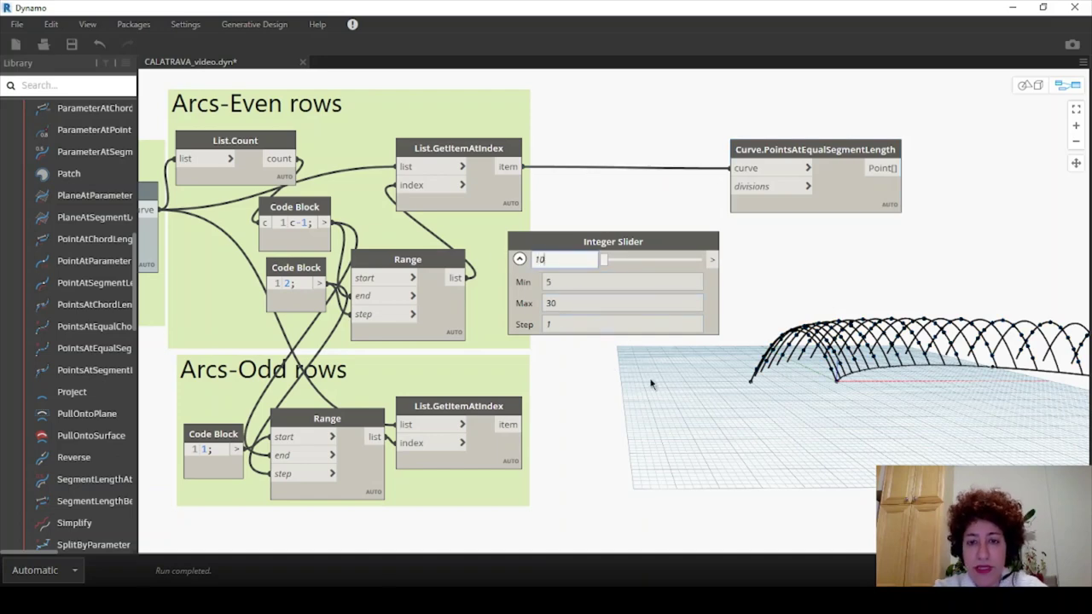
pyautogui.press('Return')
pyautogui.click(721, 259)
pyautogui.click(752, 194)
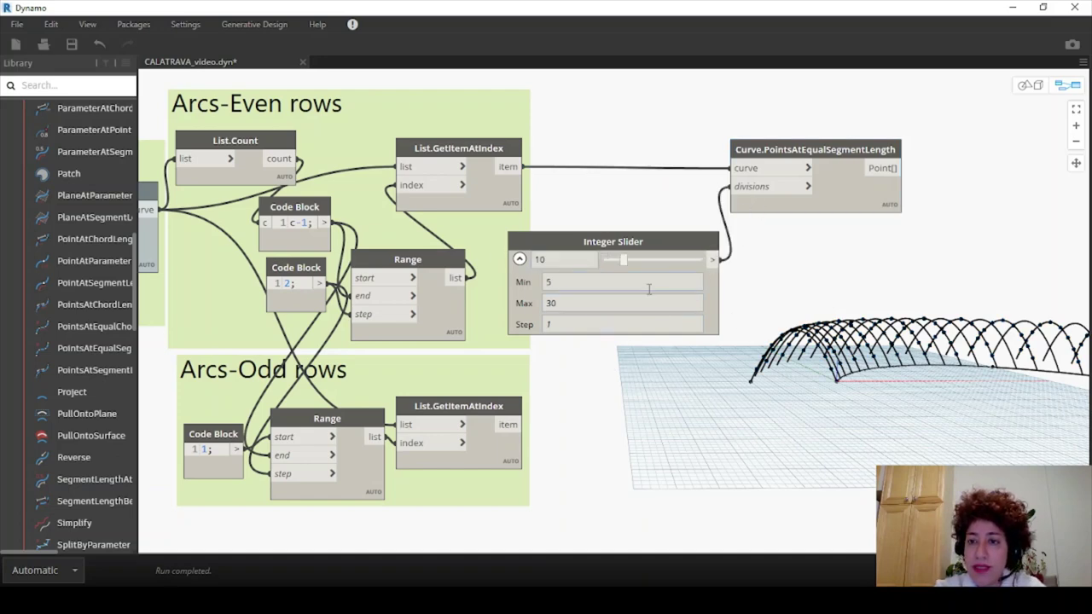
# Step: Collapse the Integer Slider's minimum, maximum and step settings
pyautogui.click(704, 271)
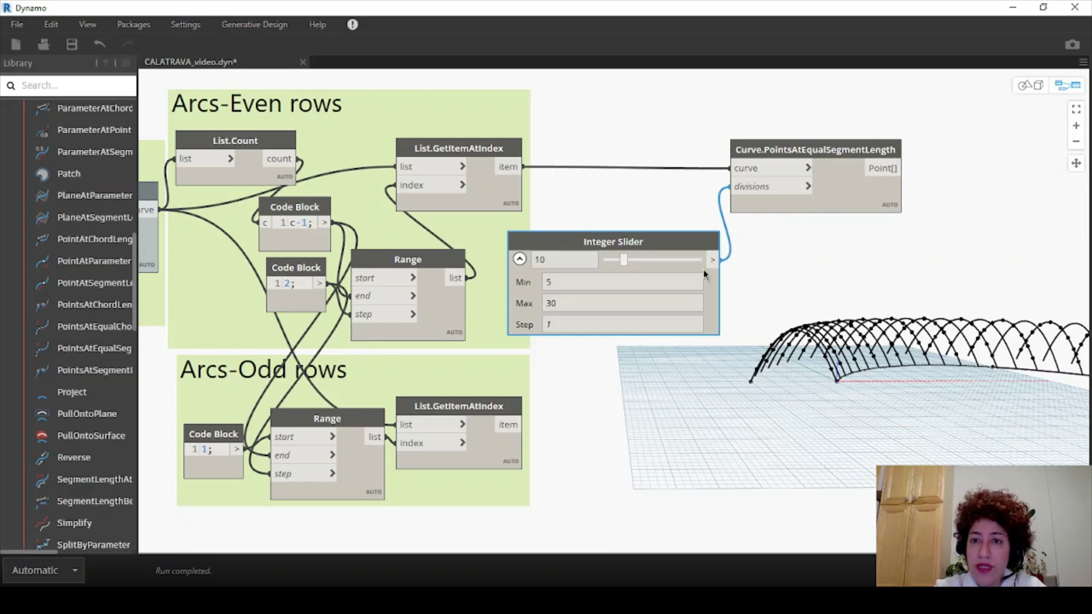
pyautogui.click(519, 259)
pyautogui.scroll(-3, 572, 265)
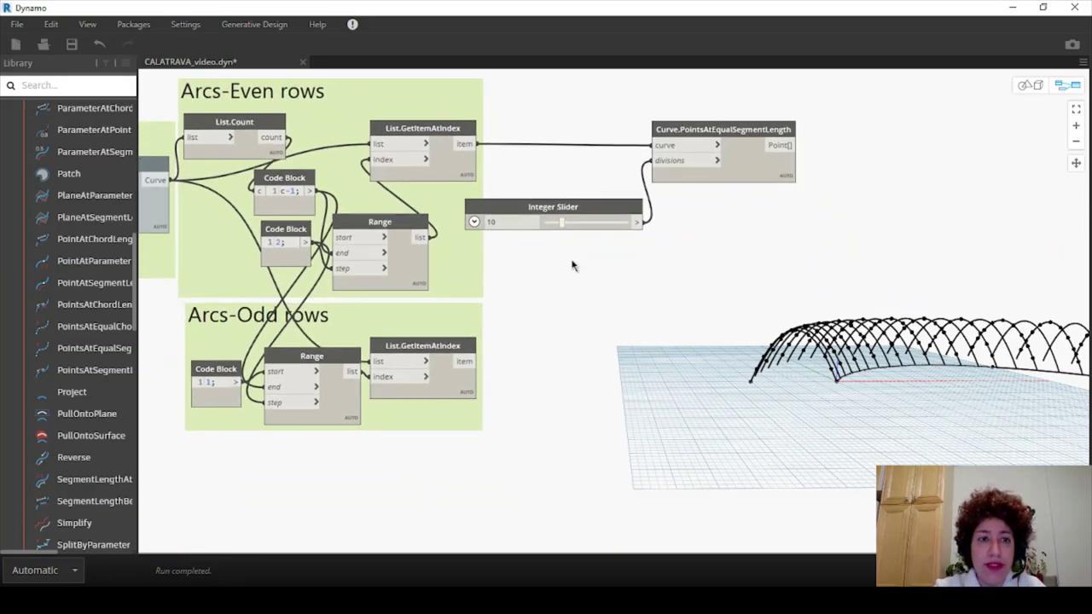
pyautogui.scroll(1, 572, 265)
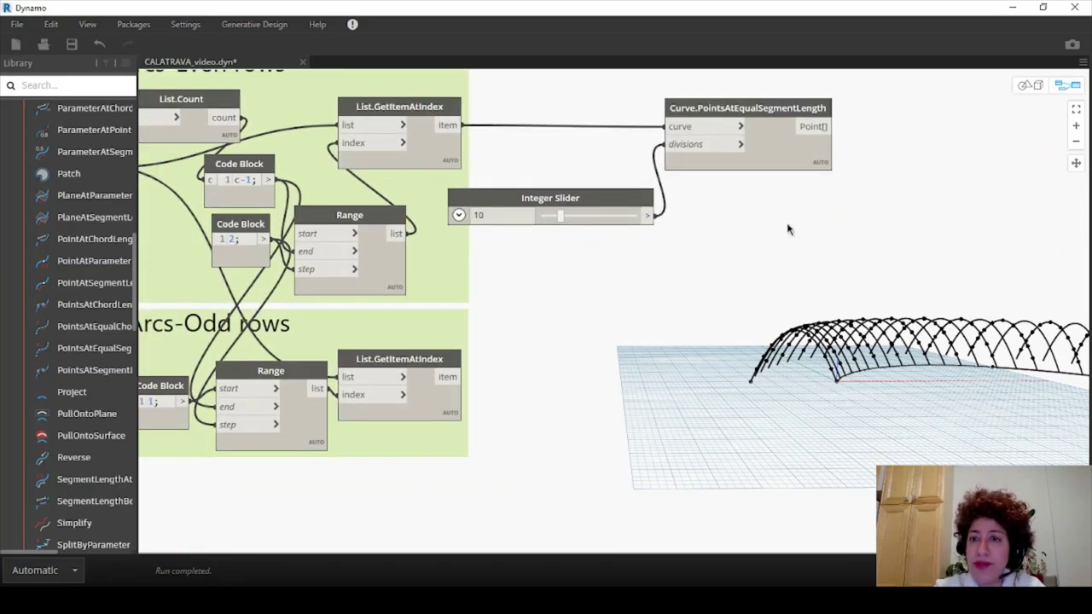
# Step: Duplicate Curve.PointsAtEqualSegmentLength below the original and connect the Arcs-Odd rows item output to the copy's curve input
pyautogui.click(762, 111)
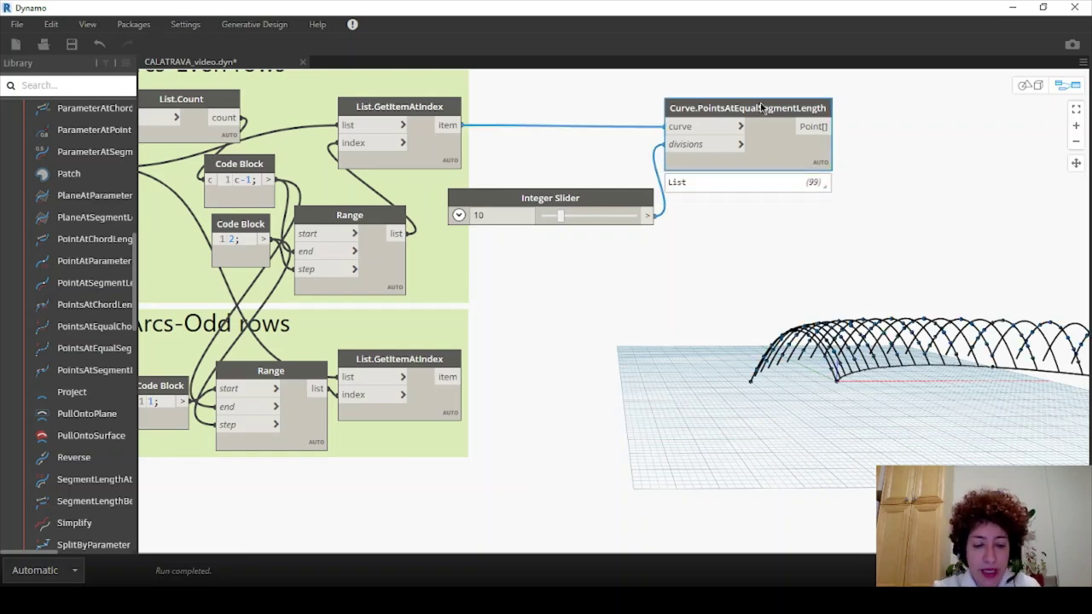
pyautogui.hotkey('ctrl', 'c')
pyautogui.hotkey('ctrl', 'v')
pyautogui.moveTo(895, 126); pyautogui.dragTo(729, 264)
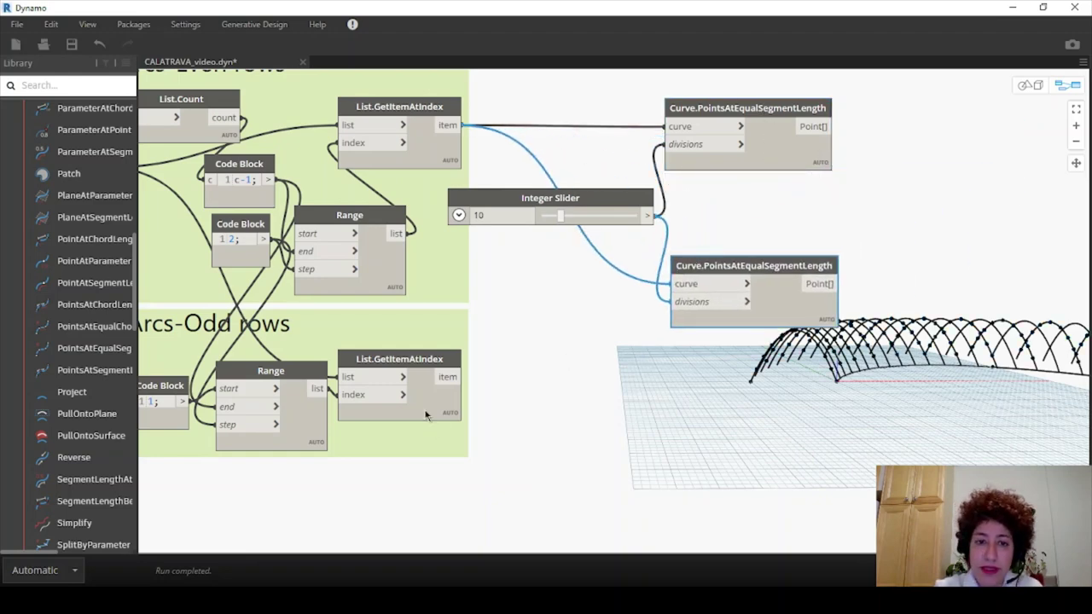
pyautogui.moveTo(452, 376); pyautogui.dragTo(738, 259)
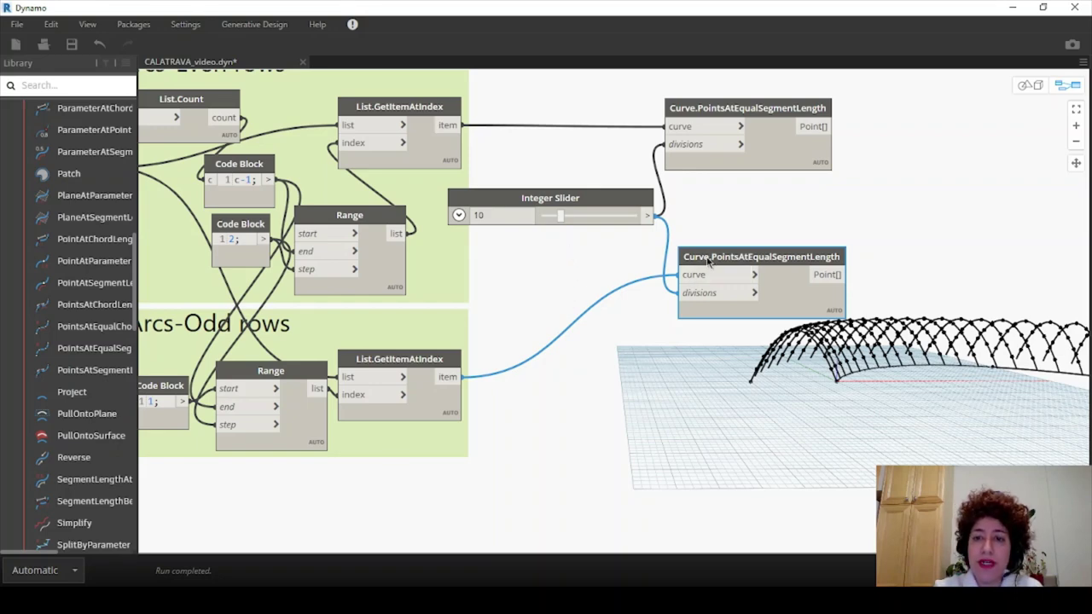
pyautogui.moveTo(697, 258); pyautogui.dragTo(702, 249)
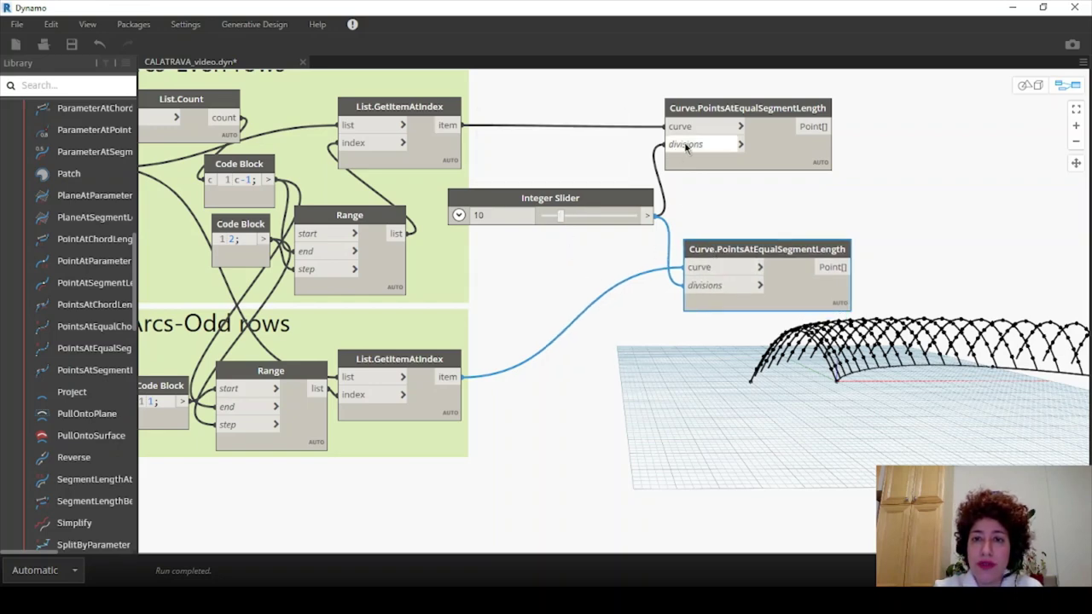
# Step: Add a Code Block containing n+4 and wire it between the Integer Slider and the divisions input of the lower Curve.PointsAtEqualSegmentLength
pyautogui.doubleClick(573, 290)
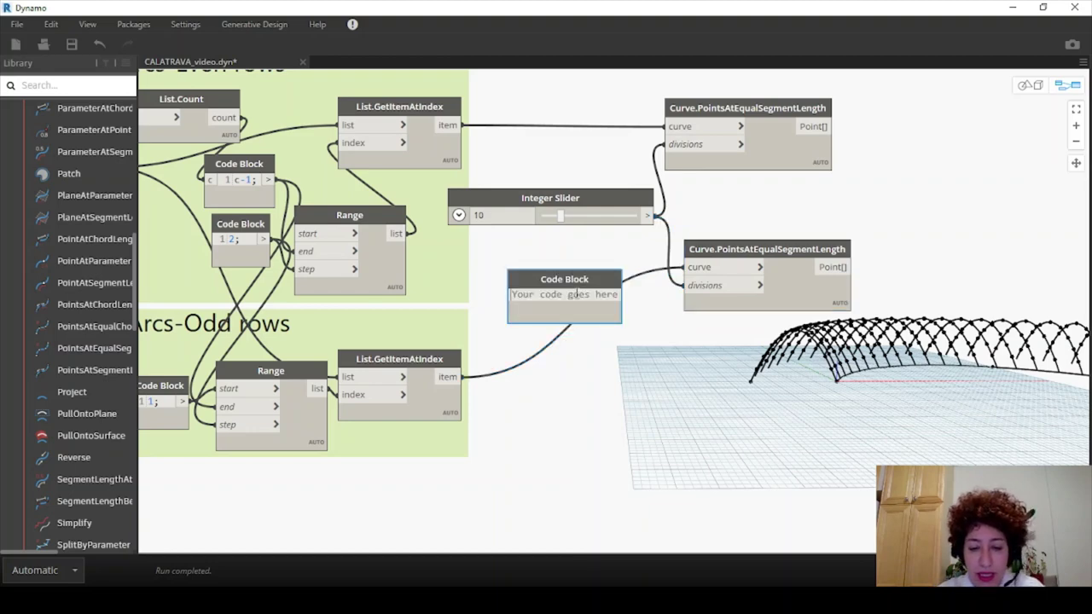
pyautogui.write('n+4')
pyautogui.click(652, 354)
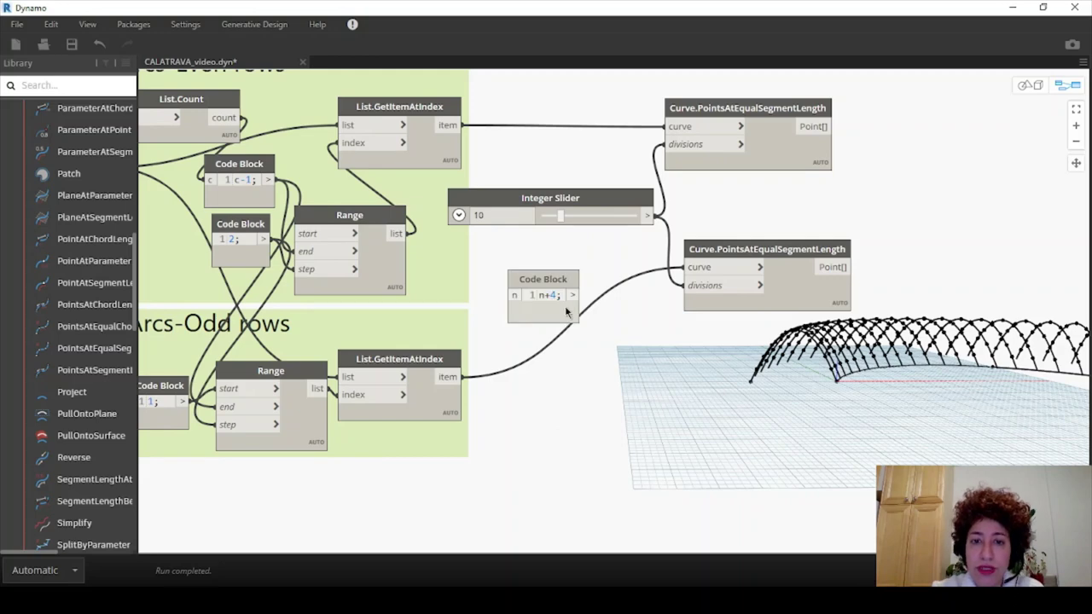
pyautogui.moveTo(556, 278); pyautogui.dragTo(618, 266)
pyautogui.click(638, 216)
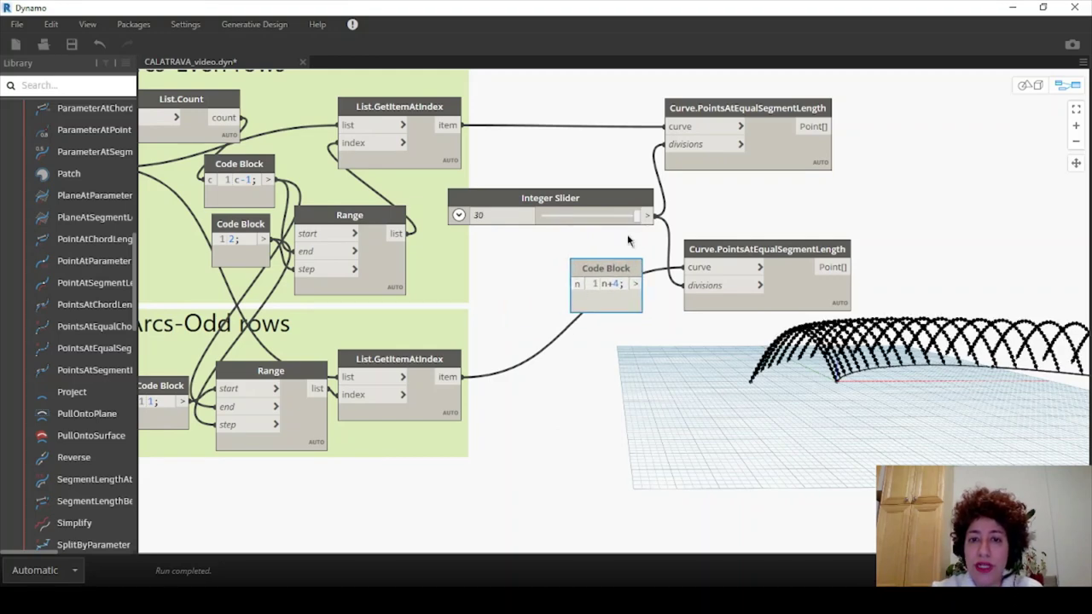
pyautogui.moveTo(648, 215); pyautogui.dragTo(687, 285)
# Step: Set the Integer Slider's value to 10, and then lower it to 5
pyautogui.doubleClick(490, 215)
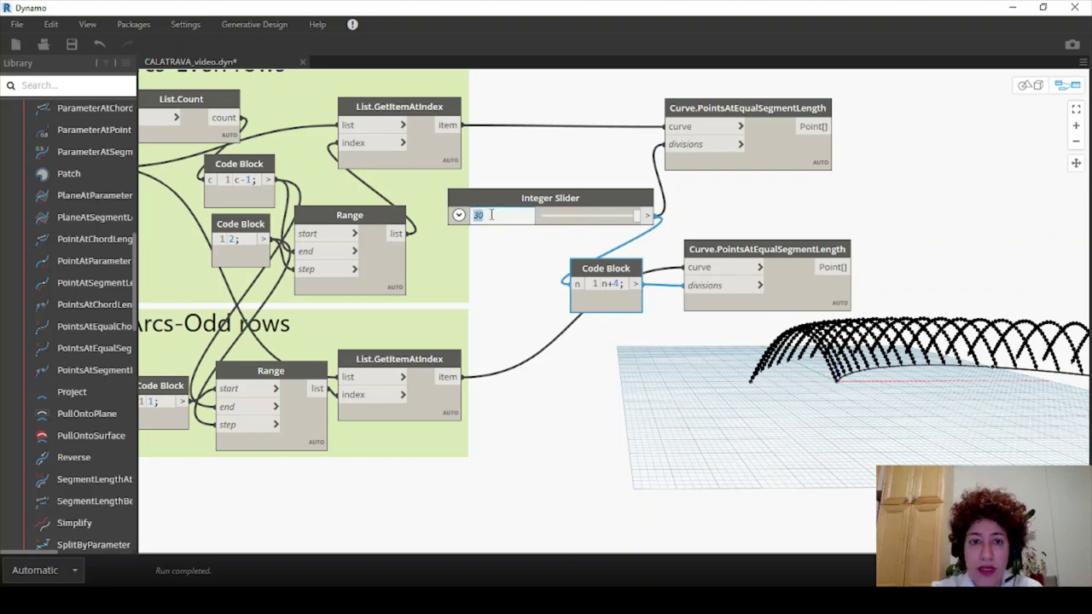
pyautogui.write('10')
pyautogui.press('Return')
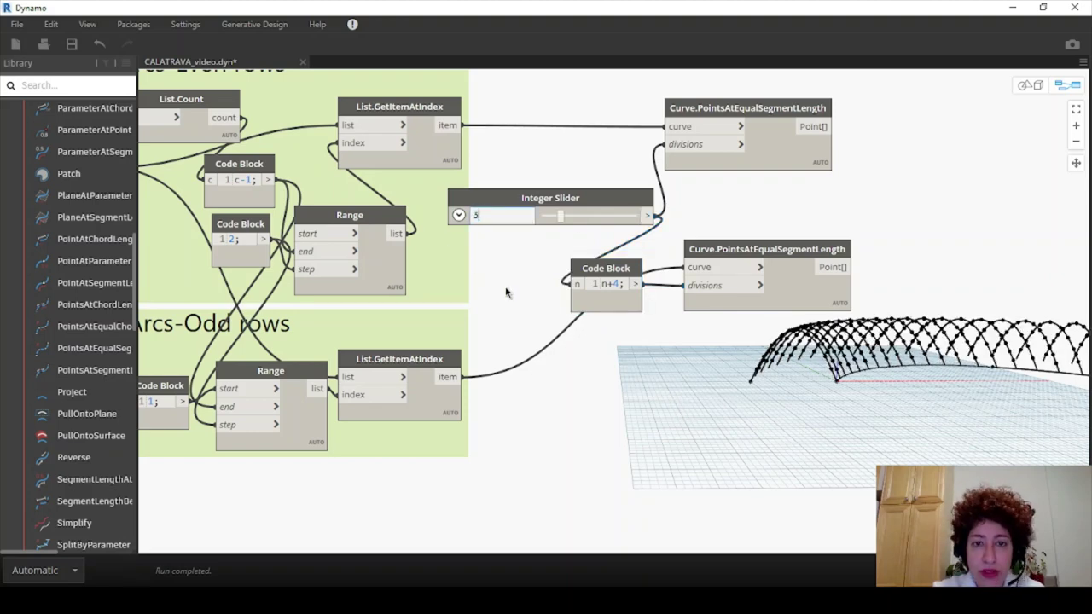
# Step: Examine the division points along the even and odd arched ribs in the 3D geometry view
pyautogui.click(1029, 84)
pyautogui.moveTo(915, 375); pyautogui.dragTo(945, 461, button='right')
pyautogui.scroll(3, 920, 403)
pyautogui.moveTo(939, 410); pyautogui.dragTo(888, 415, button='right')
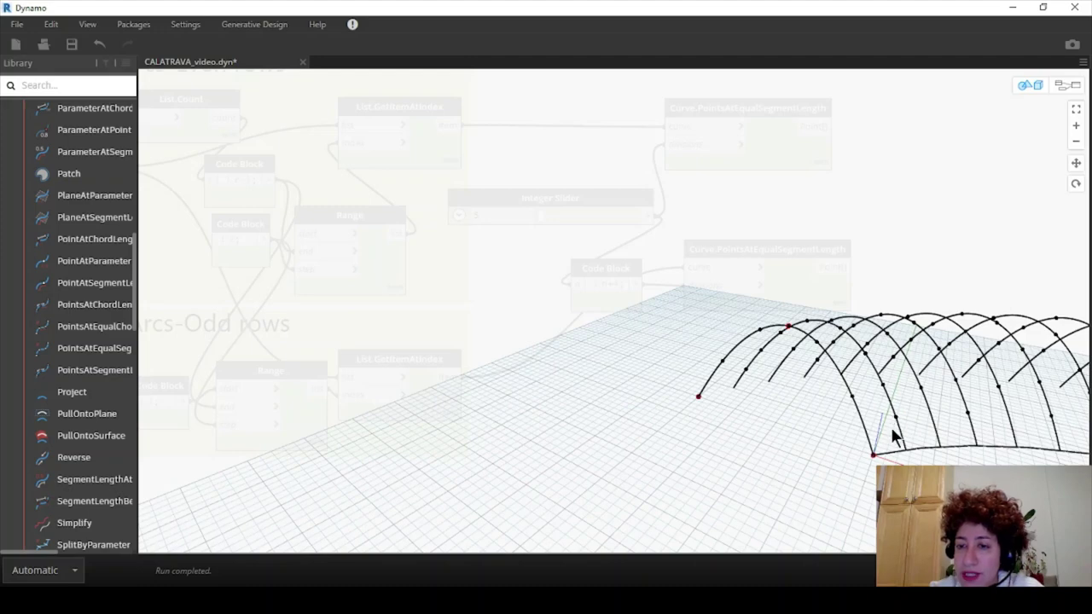
pyautogui.moveTo(904, 431); pyautogui.dragTo(938, 415, button='right')
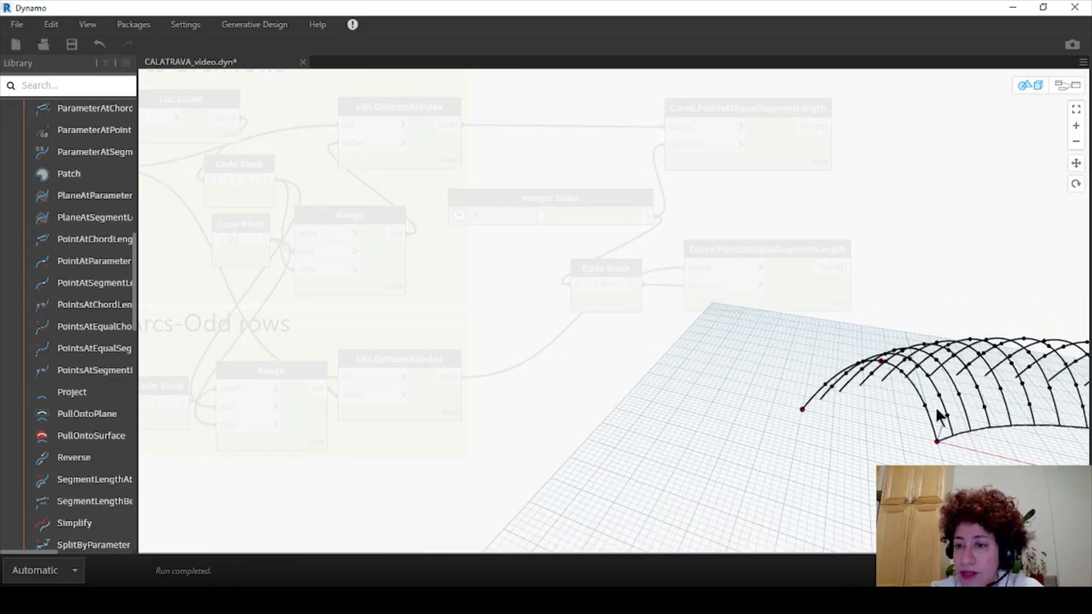
pyautogui.click(1066, 85)
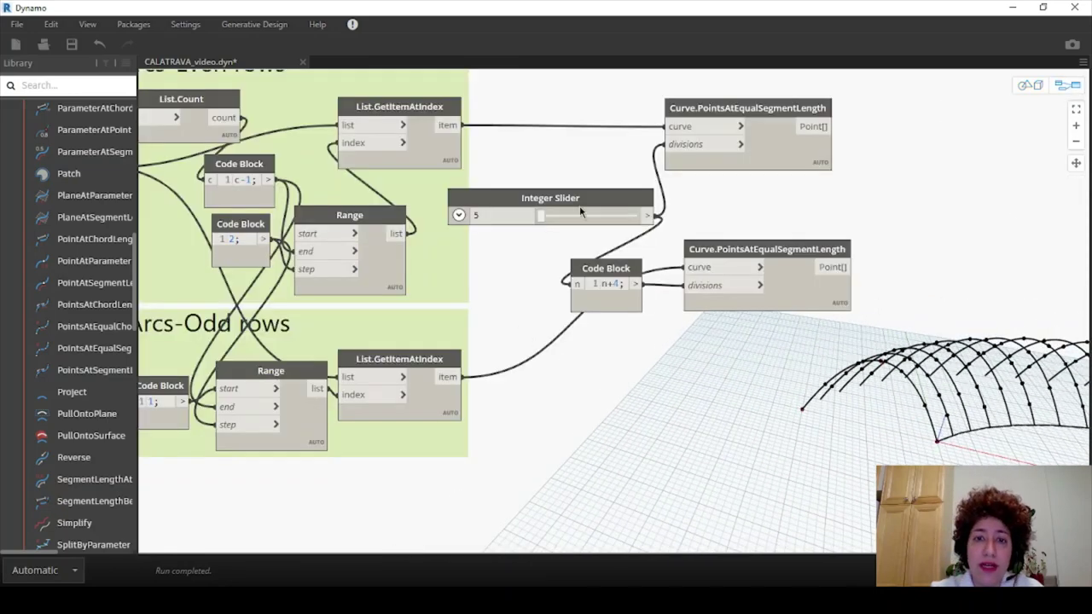
# Step: Set the Integer Slider's value to 10 and pin the point list preview of the lower Curve.PointsAtEqualSegmentLength node
pyautogui.doubleClick(509, 215)
pyautogui.write('10')
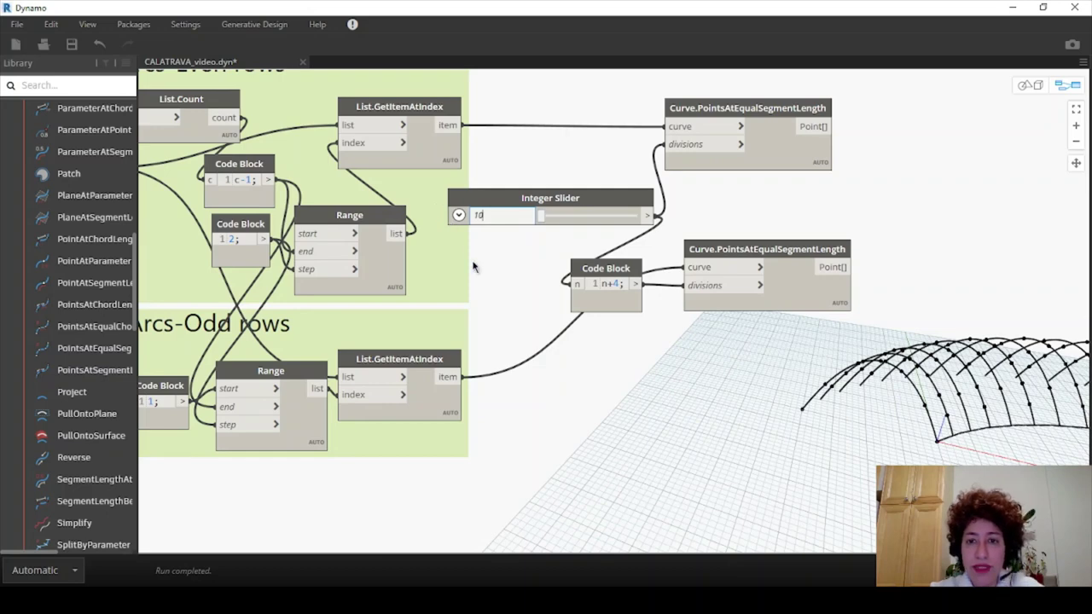
pyautogui.press('Return')
pyautogui.moveTo(731, 271); pyautogui.dragTo(587, 256, button='middle')
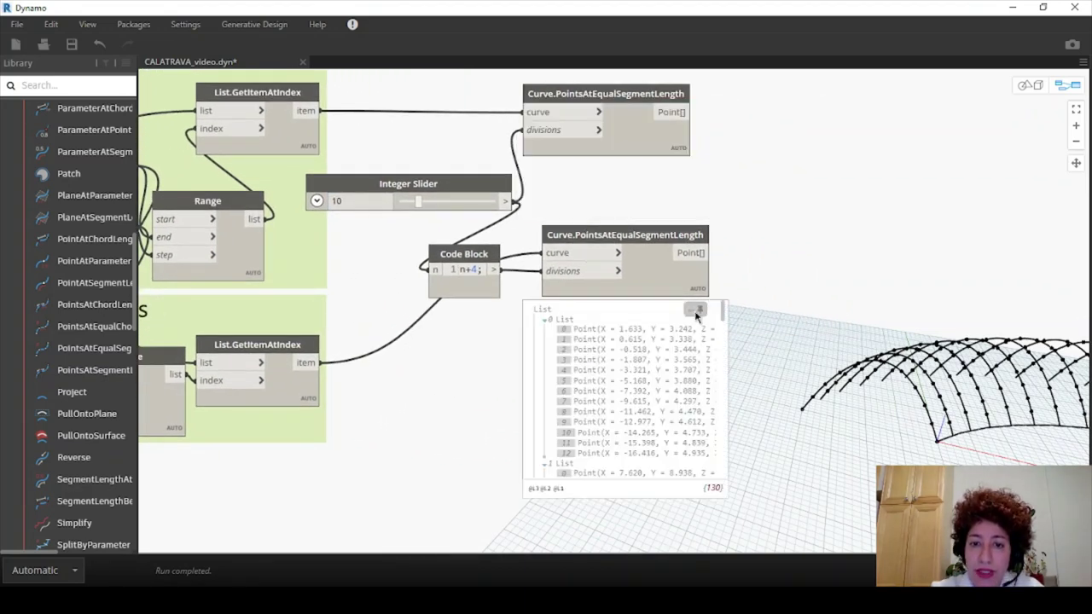
pyautogui.click(696, 311)
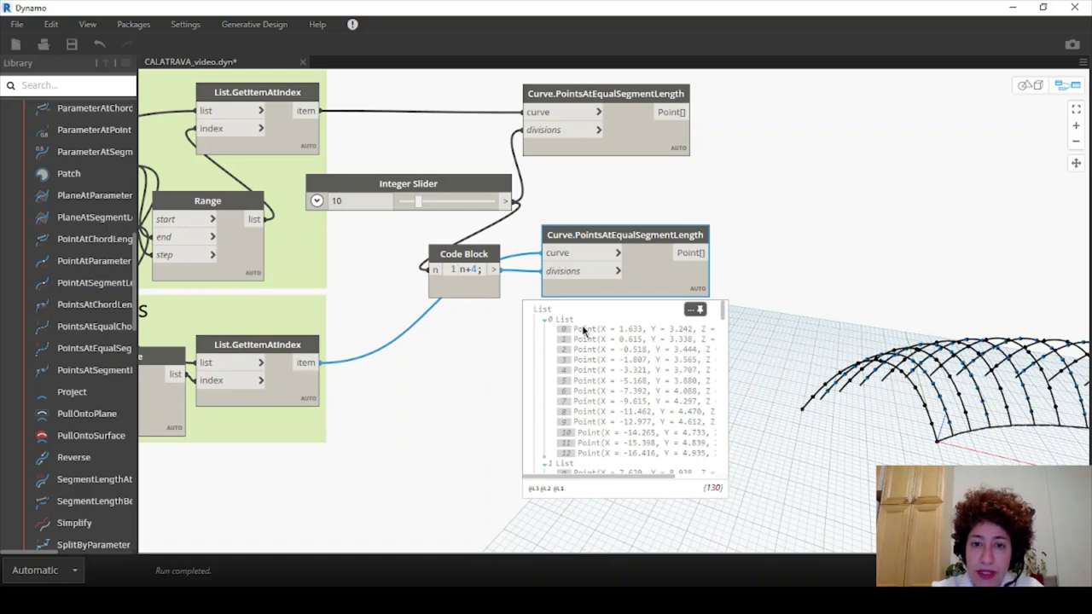
# Step: Add a List.DropItems node beside the lower Curve.PointsAtEqualSegmentLength node
pyautogui.moveTo(802, 299); pyautogui.dragTo(707, 306, button='middle')
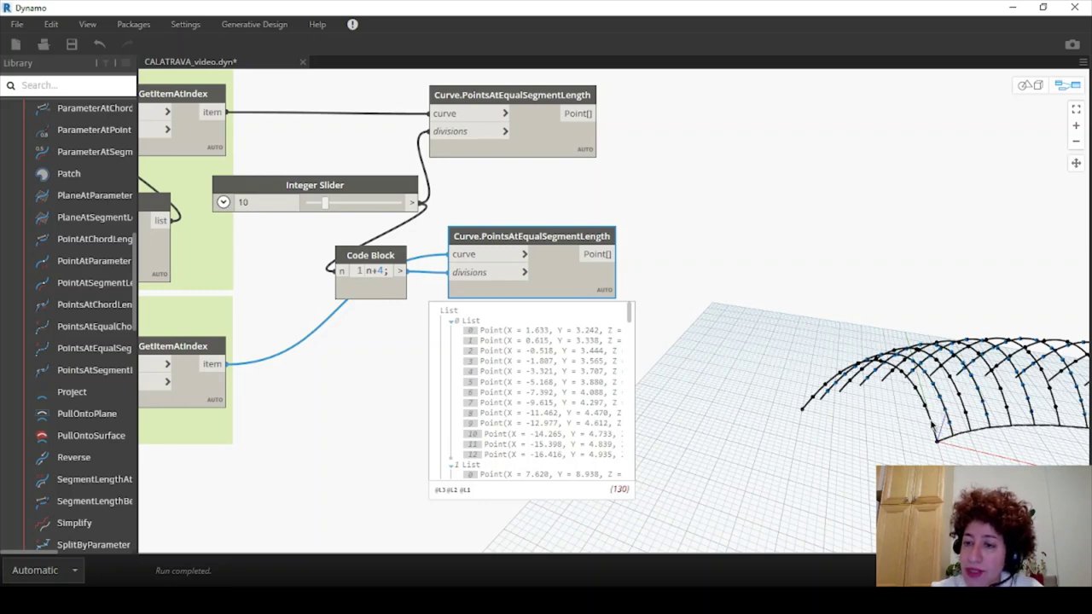
pyautogui.rightClick(697, 249)
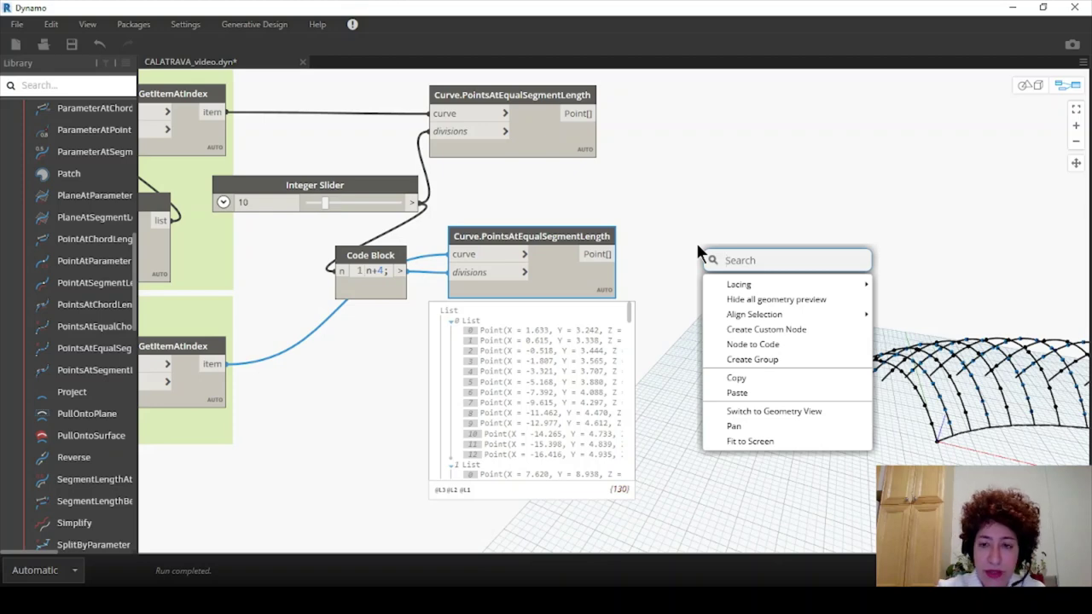
pyautogui.write('drop')
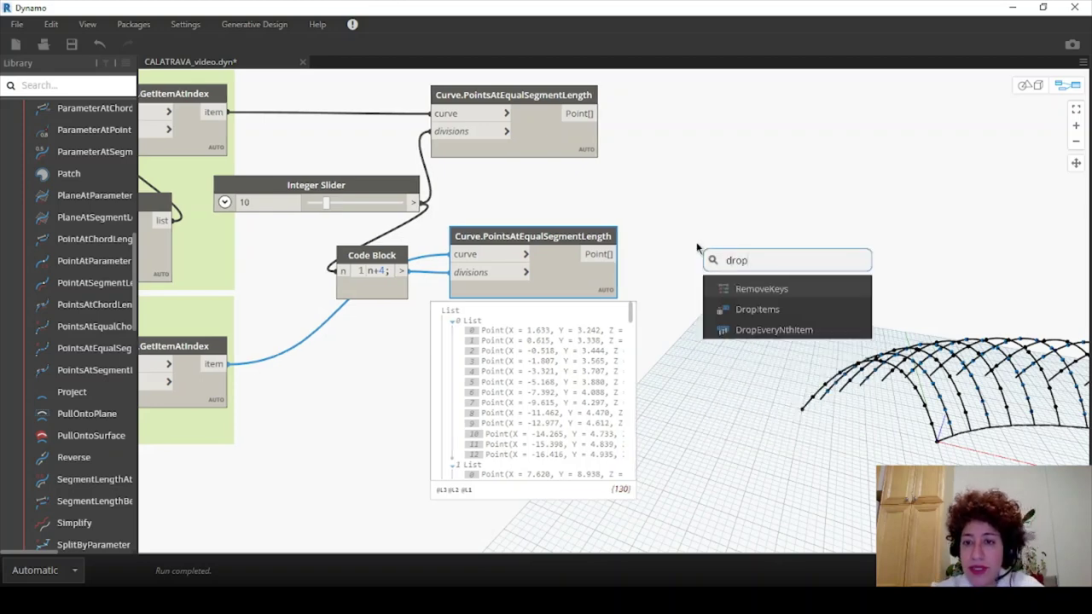
pyautogui.click(762, 311)
pyautogui.moveTo(833, 306); pyautogui.dragTo(793, 241)
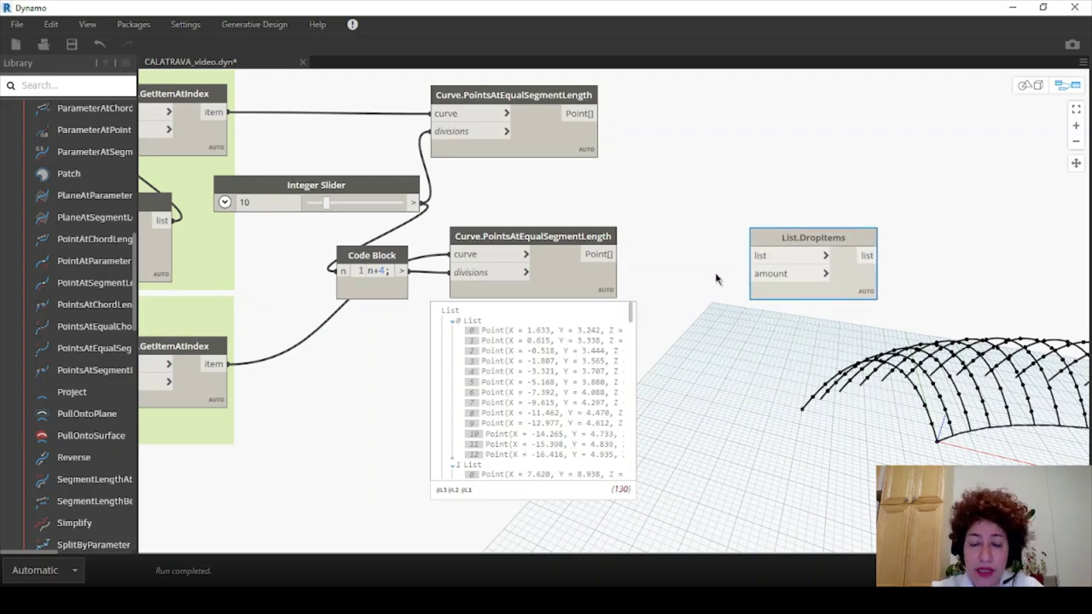
# Step: Add a Code Block of 2 for the amount of List.DropItems and connect the odd rows' Point[] output to its list input
pyautogui.doubleClick(715, 277)
pyautogui.write('2;')
pyautogui.click(731, 345)
pyautogui.moveTo(699, 273); pyautogui.dragTo(693, 291)
pyautogui.moveTo(612, 254); pyautogui.dragTo(755, 255)
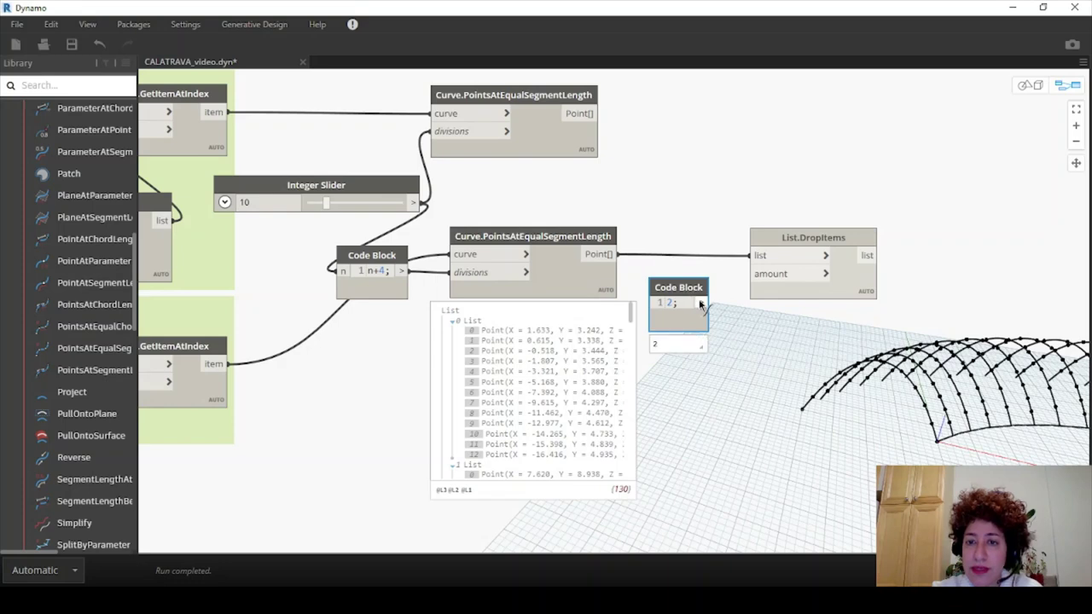
pyautogui.moveTo(699, 303); pyautogui.dragTo(754, 275)
pyautogui.moveTo(751, 291); pyautogui.dragTo(707, 278, button='middle')
pyautogui.click(753, 211)
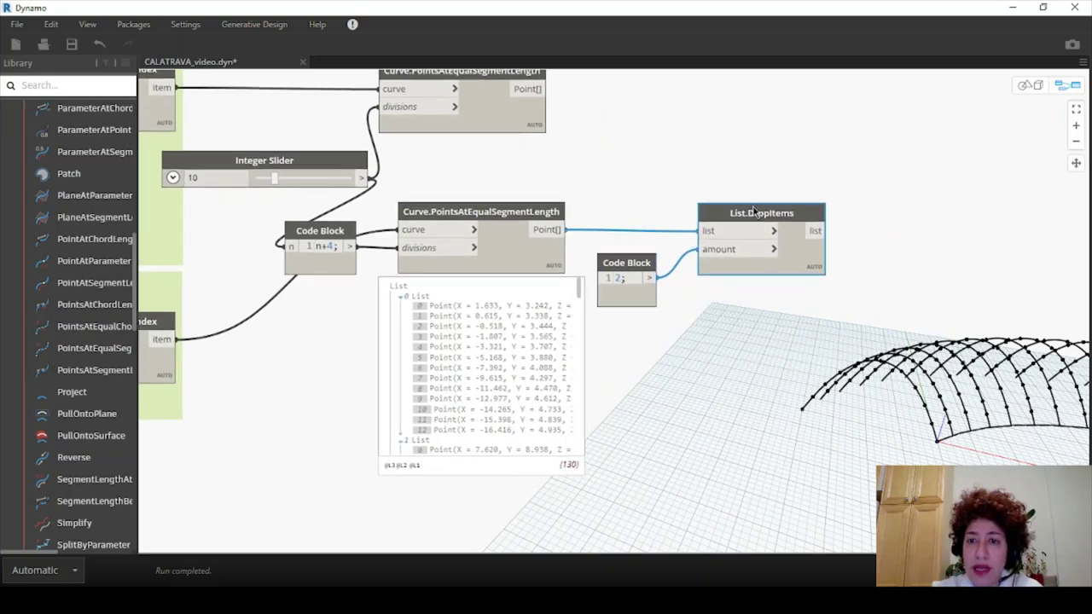
pyautogui.moveTo(753, 211); pyautogui.dragTo(734, 210)
pyautogui.moveTo(796, 227)
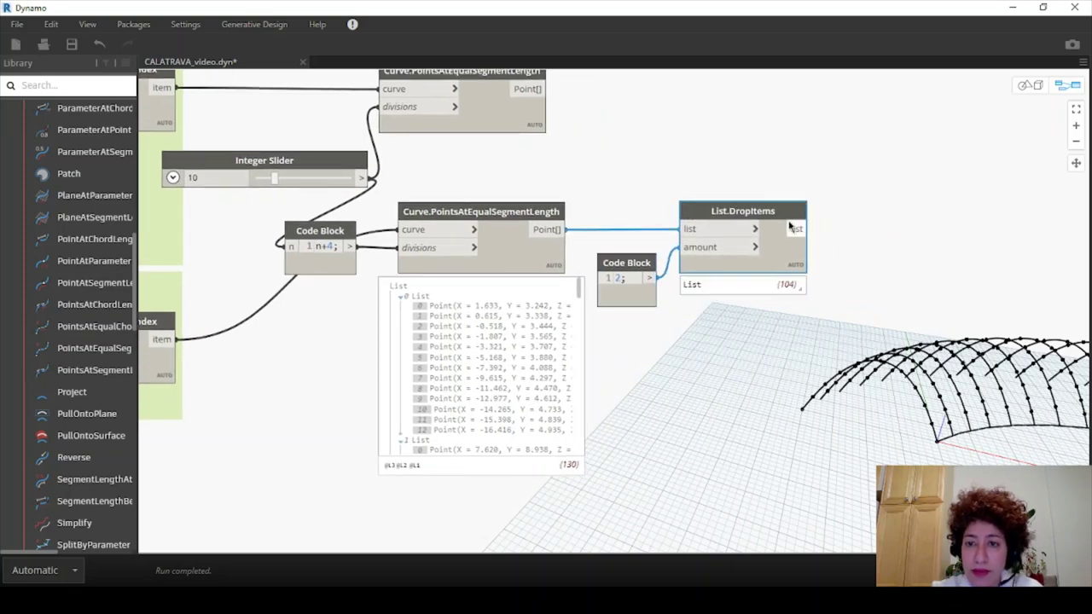
pyautogui.click(798, 289)
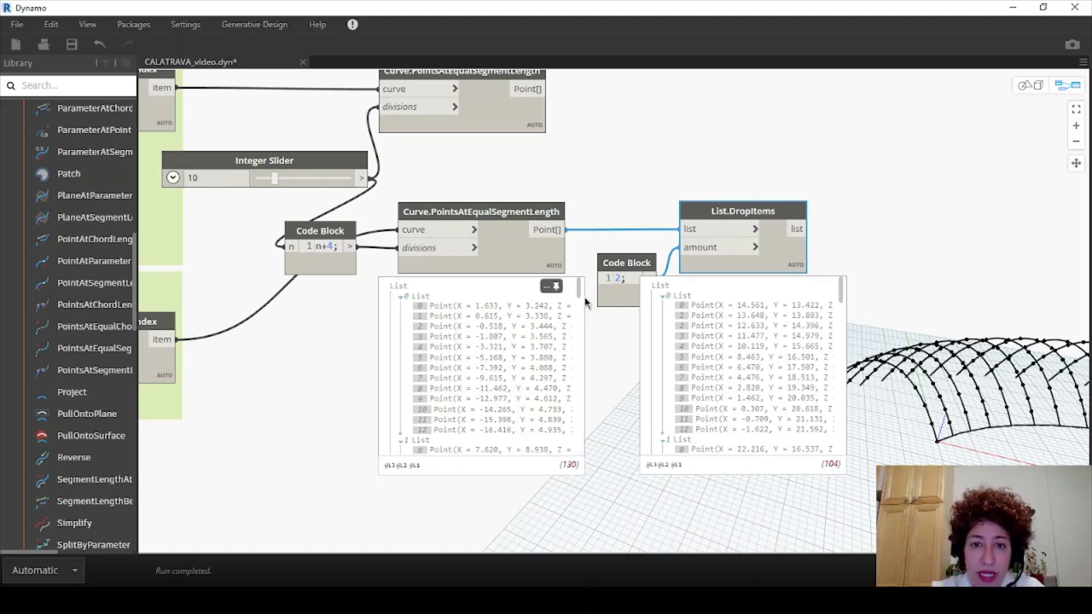
pyautogui.moveTo(577, 285); pyautogui.dragTo(571, 449)
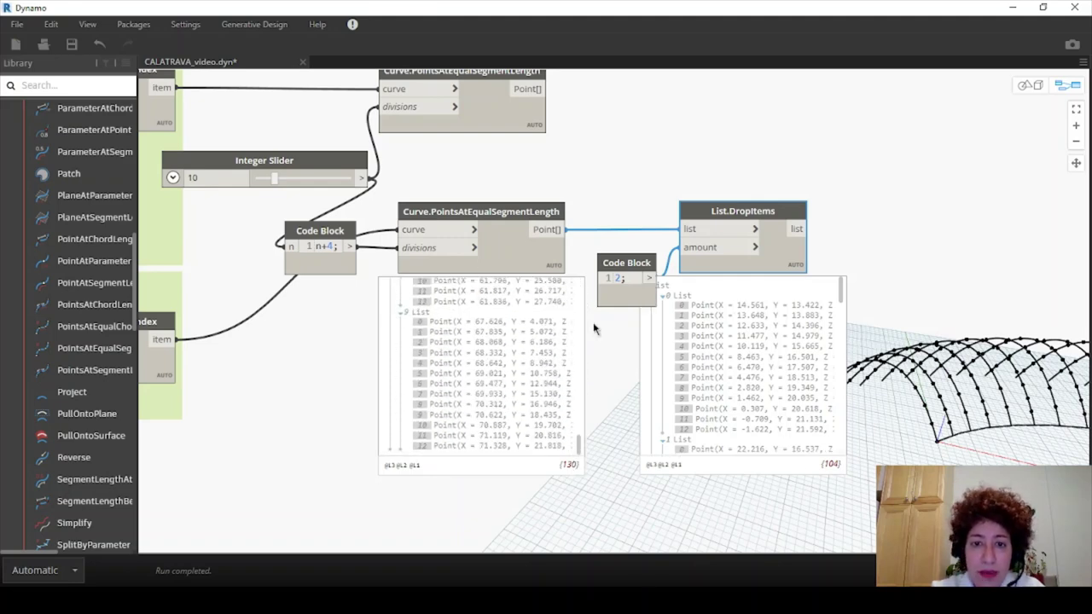
pyautogui.moveTo(578, 446); pyautogui.dragTo(587, 259)
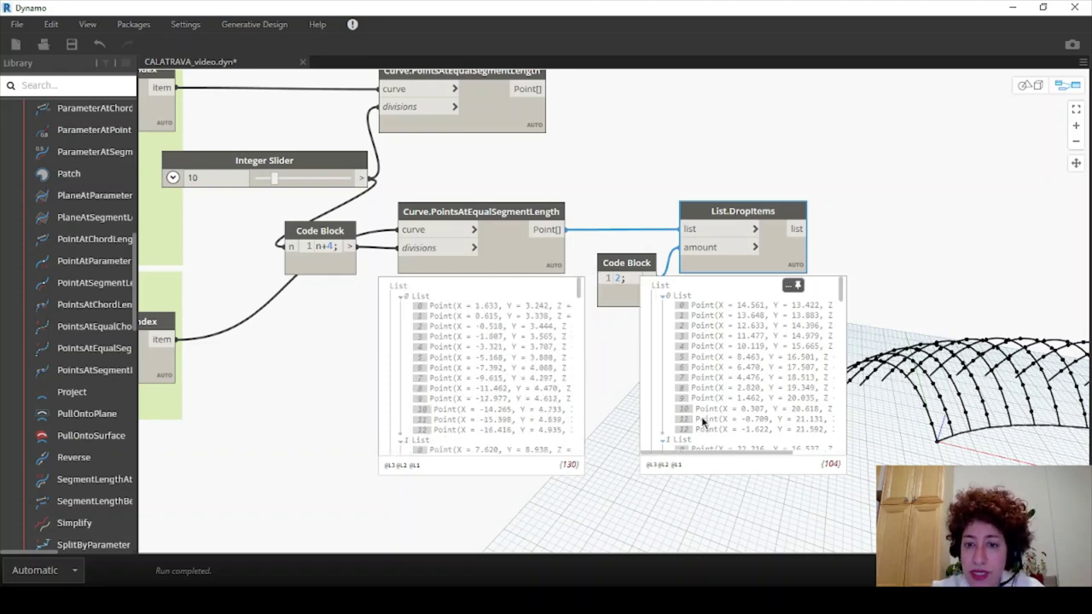
pyautogui.click(756, 230)
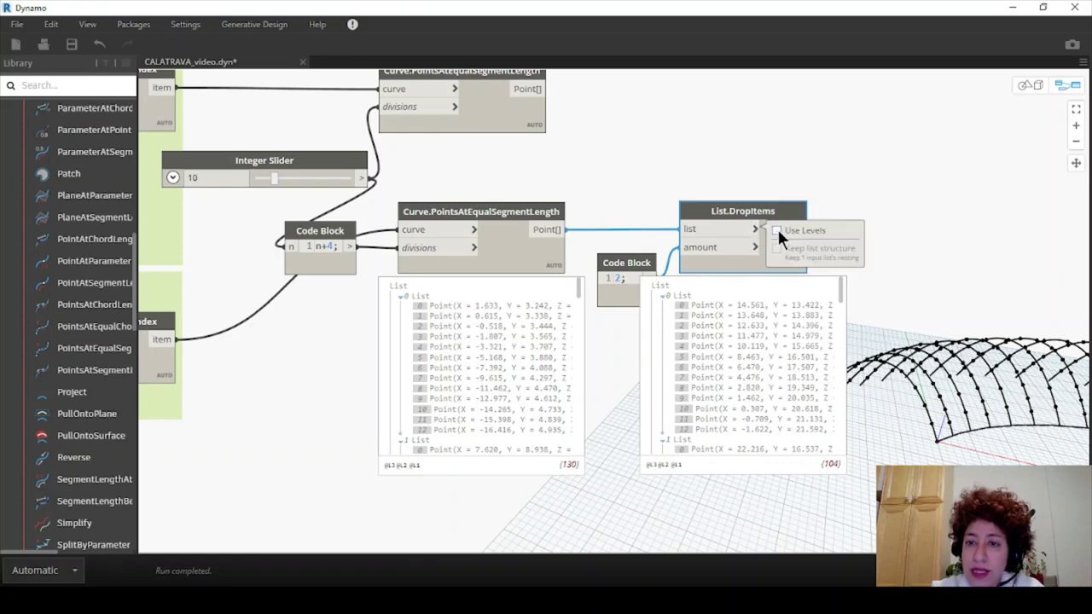
pyautogui.click(776, 230)
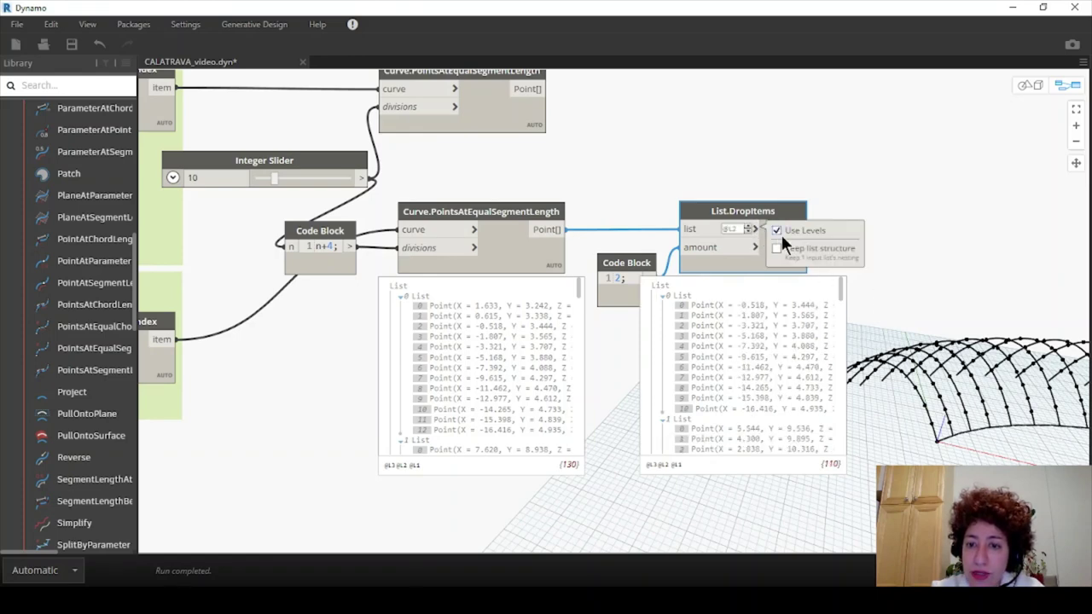
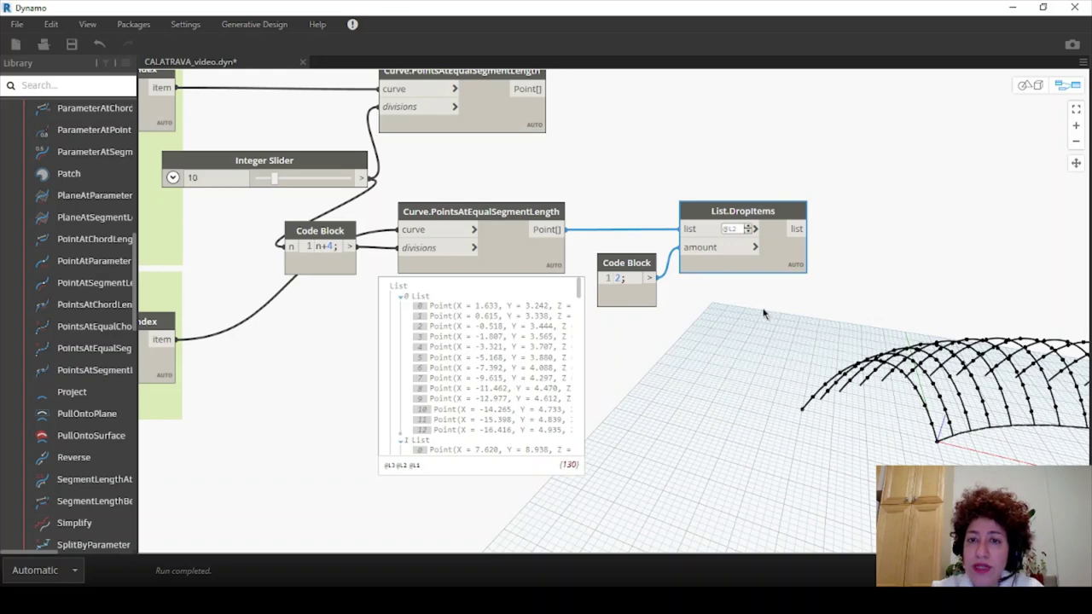
# Step: Duplicate the List.DropItems node and place the copy diagonally below the original
pyautogui.moveTo(763, 314); pyautogui.dragTo(706, 296, button='middle')
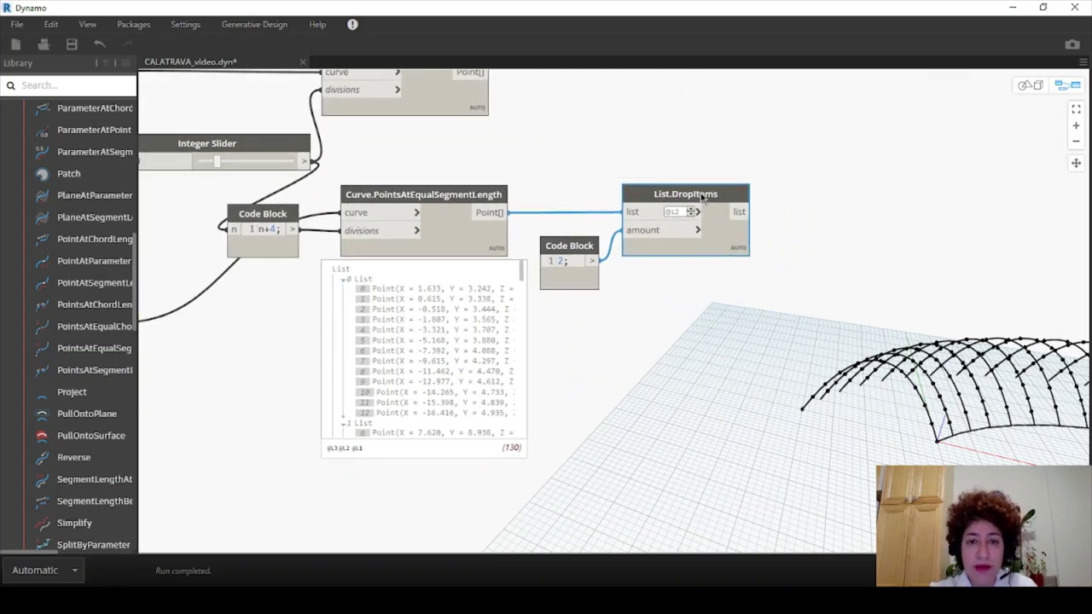
pyautogui.hotkey('ctrl', 'c')
pyautogui.hotkey('ctrl', 'v')
pyautogui.moveTo(805, 223); pyautogui.dragTo(781, 290)
# Step: Add a Code Block of -2 for the second List.DropItems amount and connect the first List.DropItems output to its list input
pyautogui.doubleClick(671, 331)
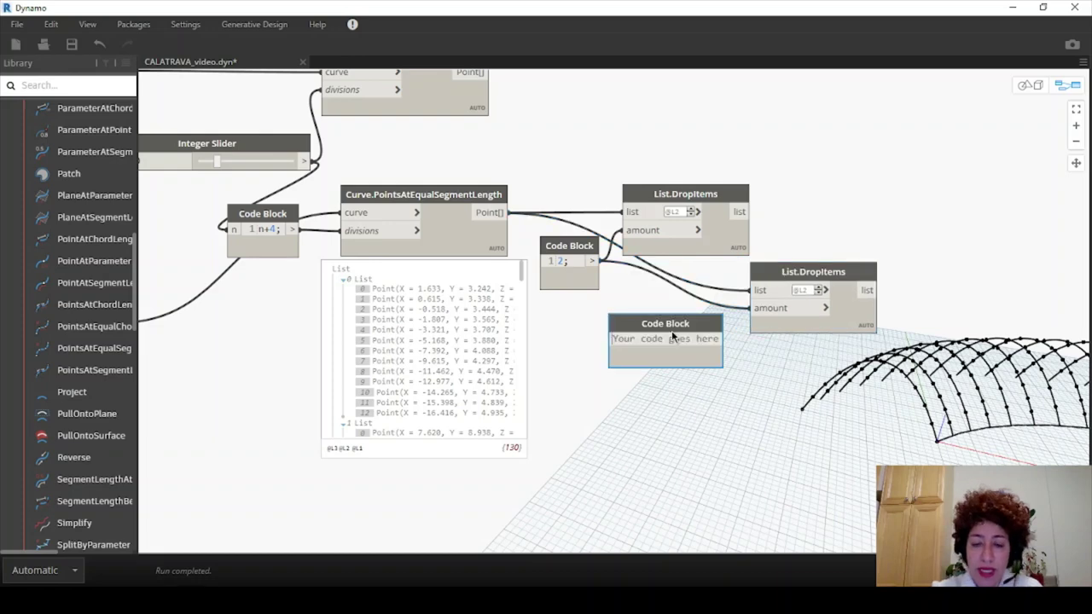
pyautogui.write('-2')
pyautogui.click(723, 370)
pyautogui.moveTo(658, 327); pyautogui.dragTo(752, 308)
pyautogui.moveTo(739, 212); pyautogui.dragTo(754, 290)
pyautogui.moveTo(699, 194); pyautogui.dragTo(690, 195)
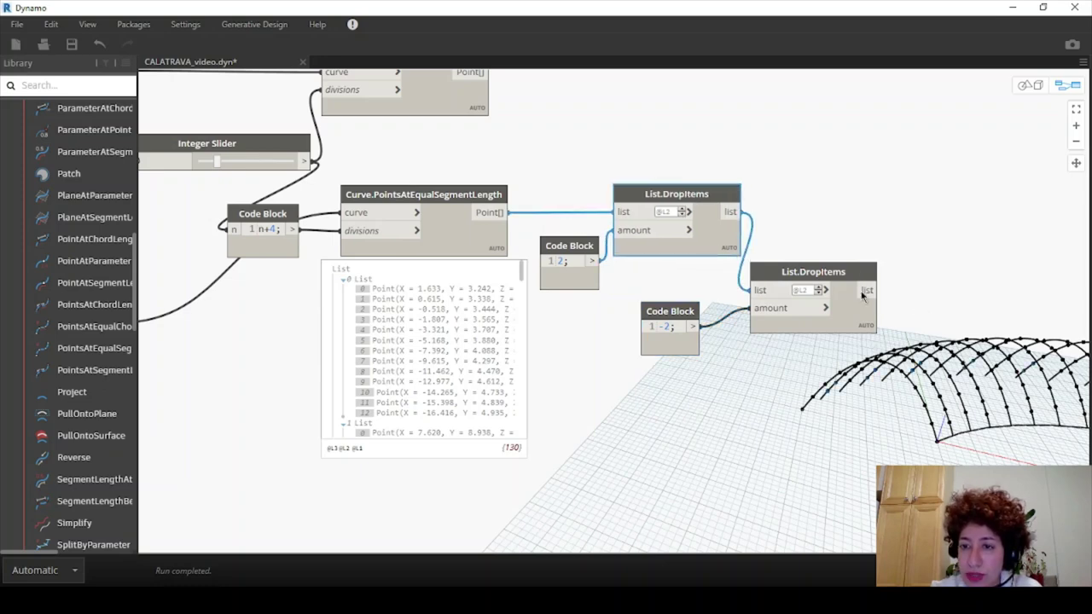
# Step: Pin the second List.DropItems node's output preview to examine the points remaining in each sublist
pyautogui.moveTo(860, 292)
pyautogui.click(864, 345)
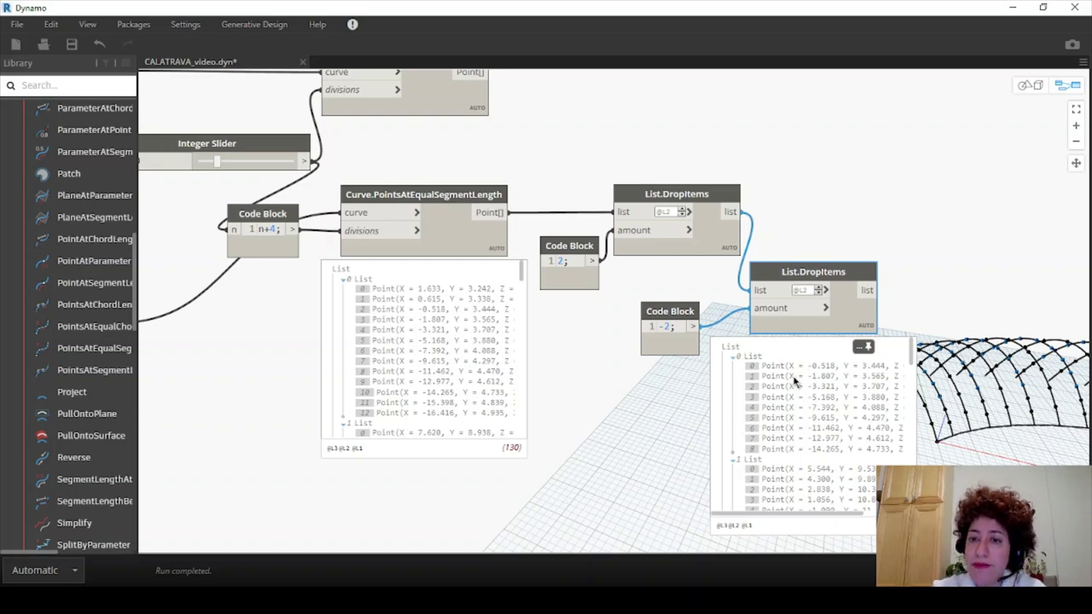
pyautogui.scroll(-1, 586, 306)
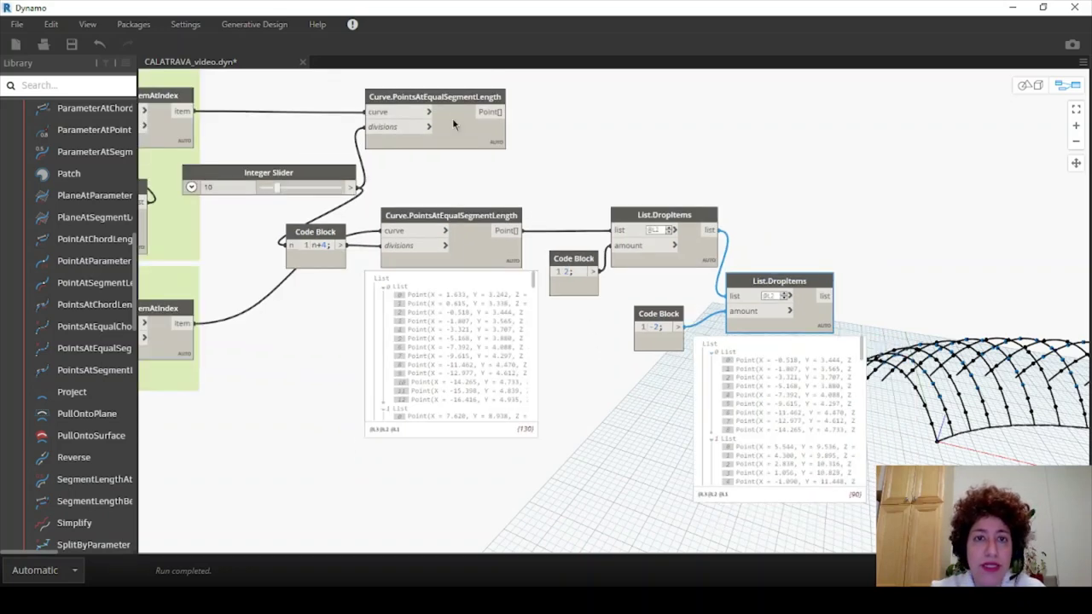
# Step: Examine the point list of the upper Curve.PointsAtEqualSegmentLength node, and unpin the output list of the second List.DropItems node
pyautogui.scroll(1, 452, 118)
pyautogui.click(506, 172)
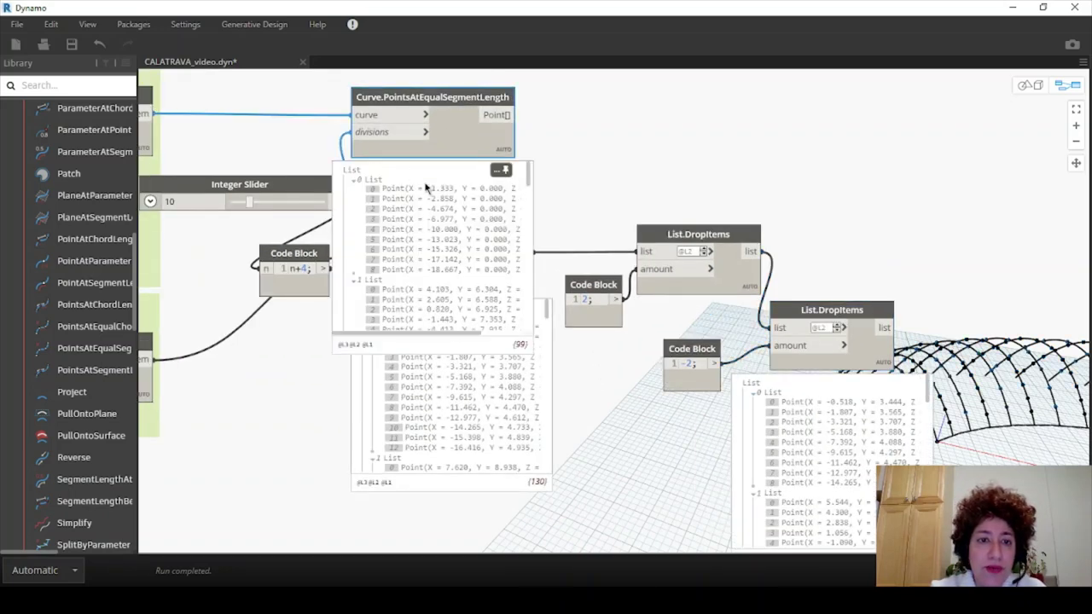
pyautogui.click(505, 172)
pyautogui.click(883, 383)
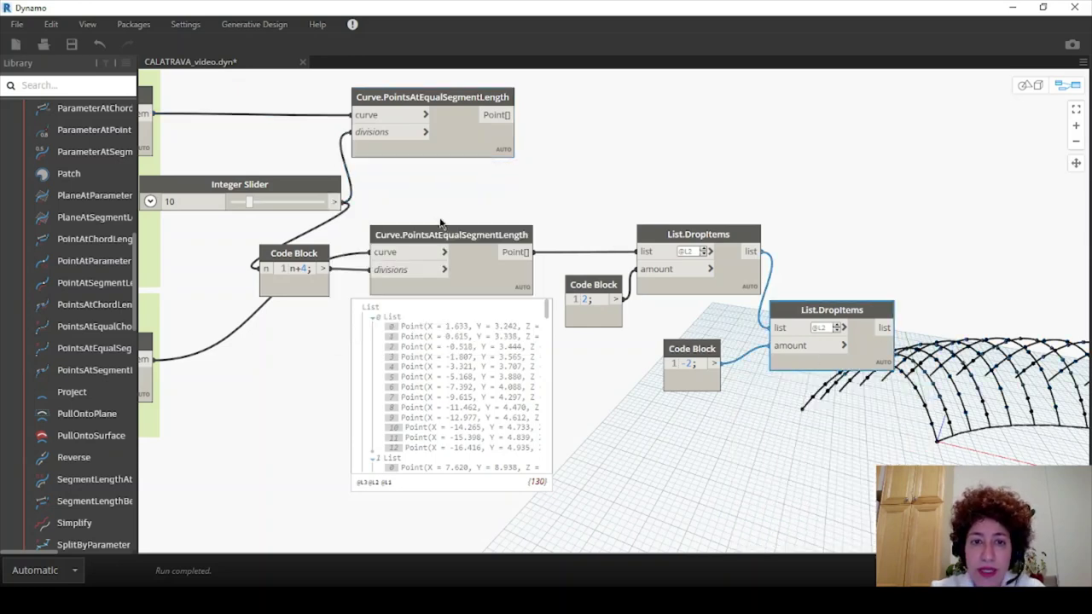
# Step: Turn off the geometry preview of the lower Curve.PointsAtEqualSegmentLength and first List.DropItems nodes, and unpin the lower node's point list
pyautogui.moveTo(440, 223); pyautogui.dragTo(403, 196, button='middle')
pyautogui.rightClick(416, 207)
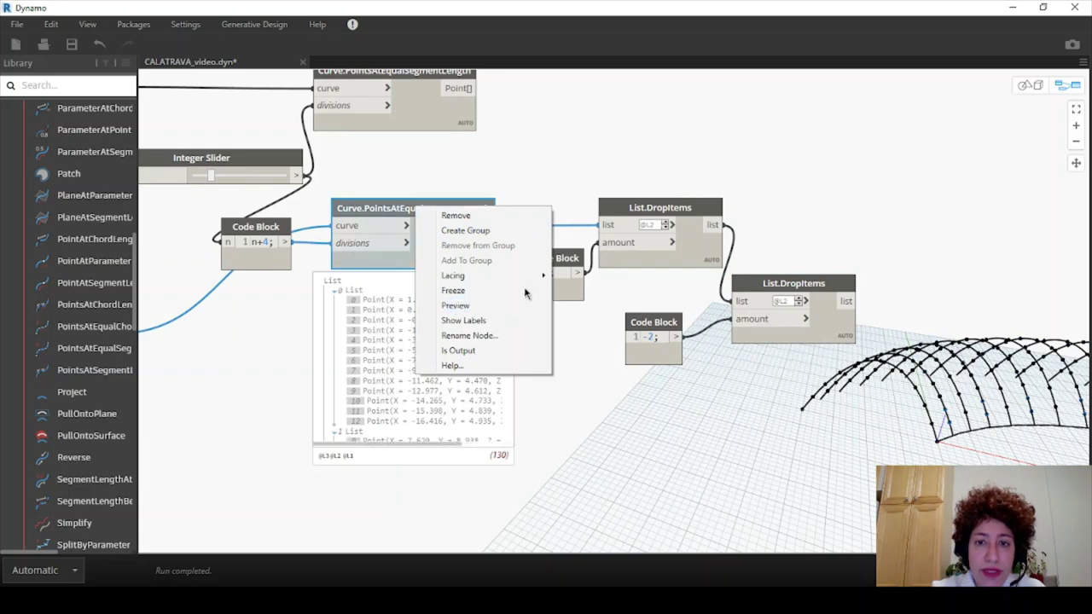
pyautogui.rightClick(639, 214)
pyautogui.click(668, 307)
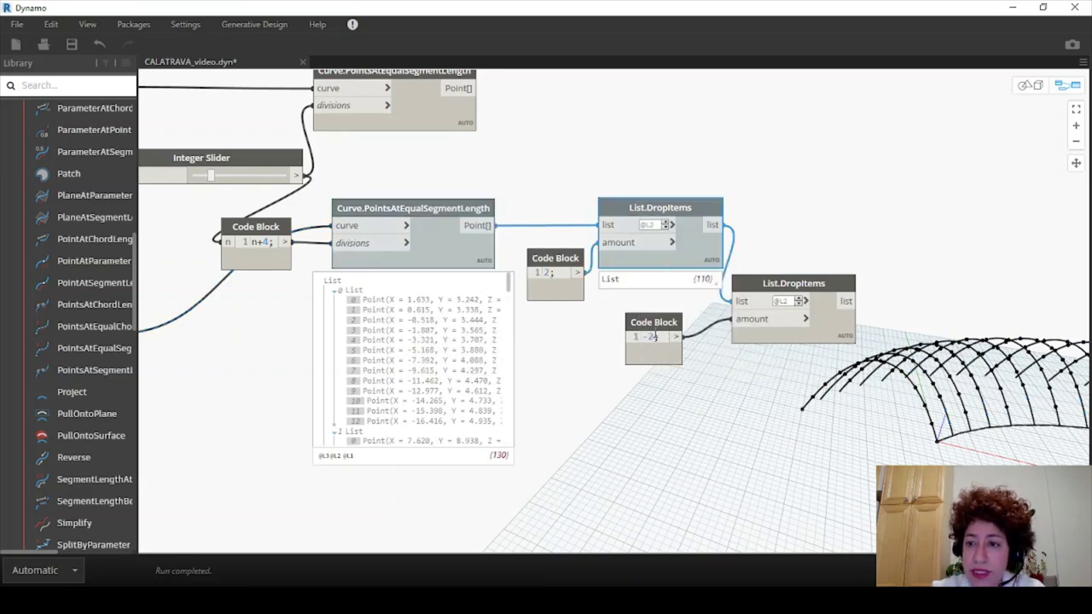
pyautogui.click(487, 281)
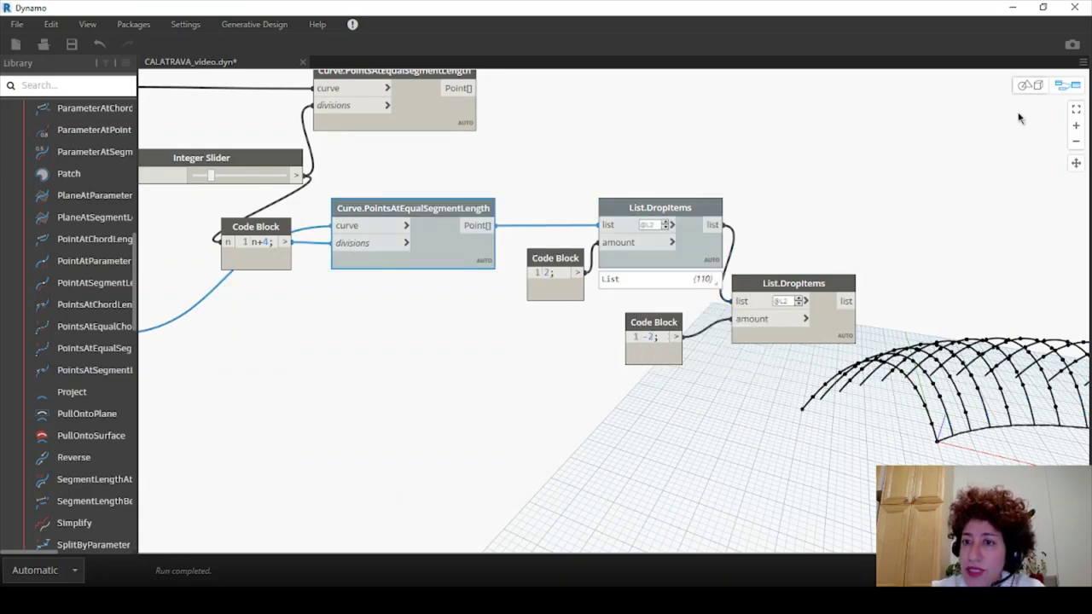
# Step: Inspect the points along the arches in the 3D geometry view, and return to the graph view
pyautogui.click(1029, 85)
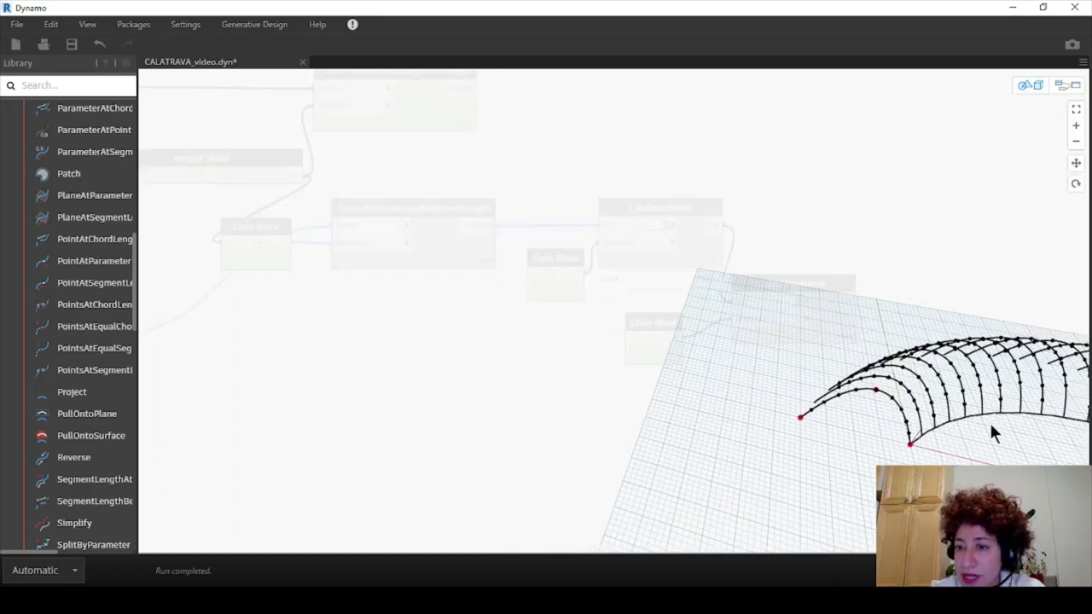
pyautogui.scroll(3, 990, 433)
pyautogui.moveTo(990, 433); pyautogui.dragTo(882, 361, button='middle')
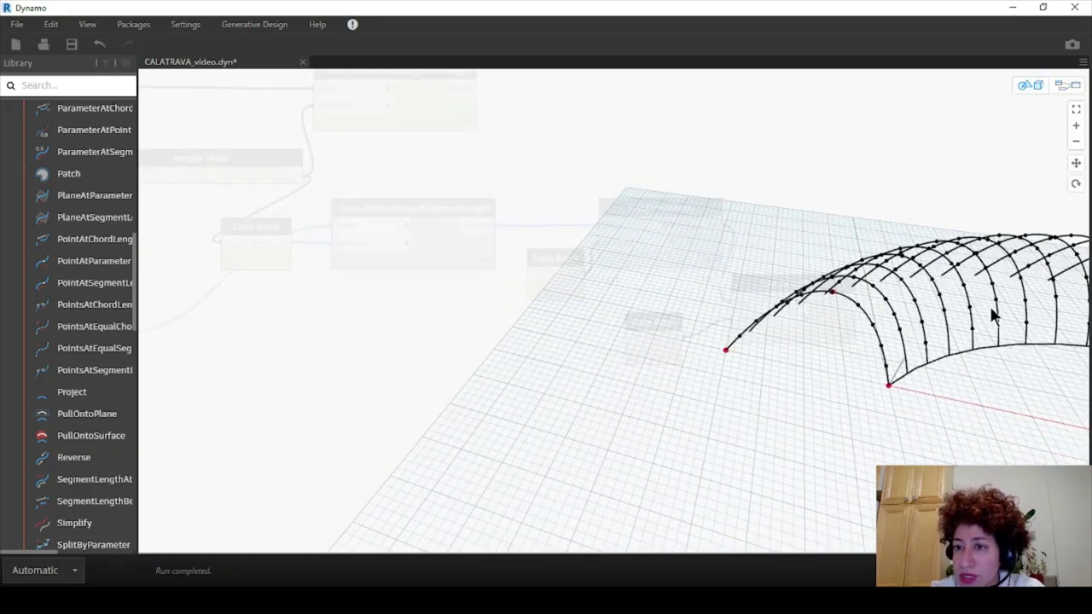
pyautogui.moveTo(848, 384); pyautogui.dragTo(972, 436, button='middle')
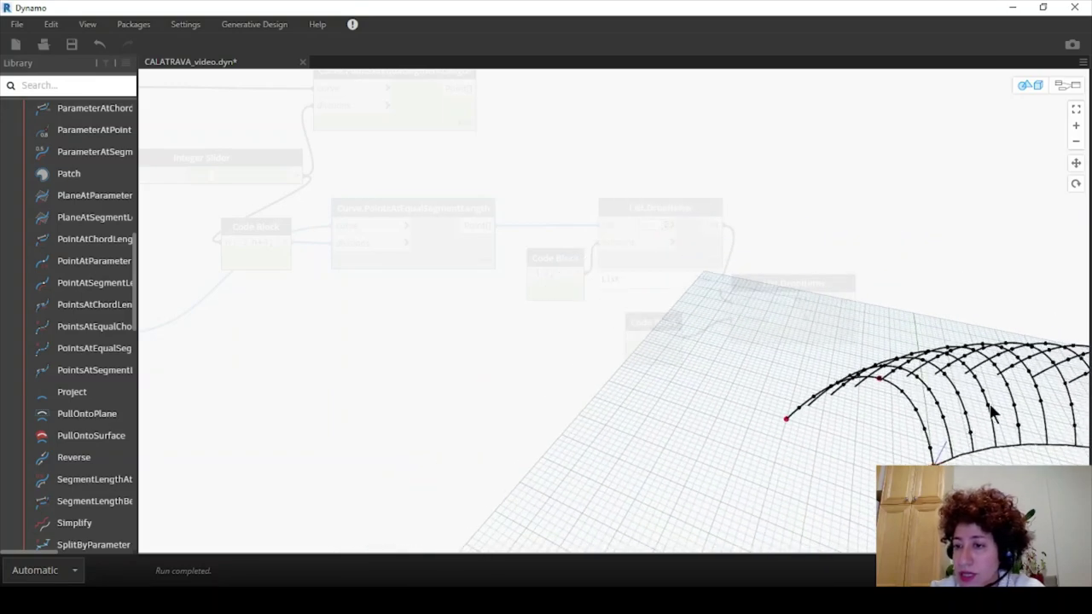
pyautogui.click(1066, 85)
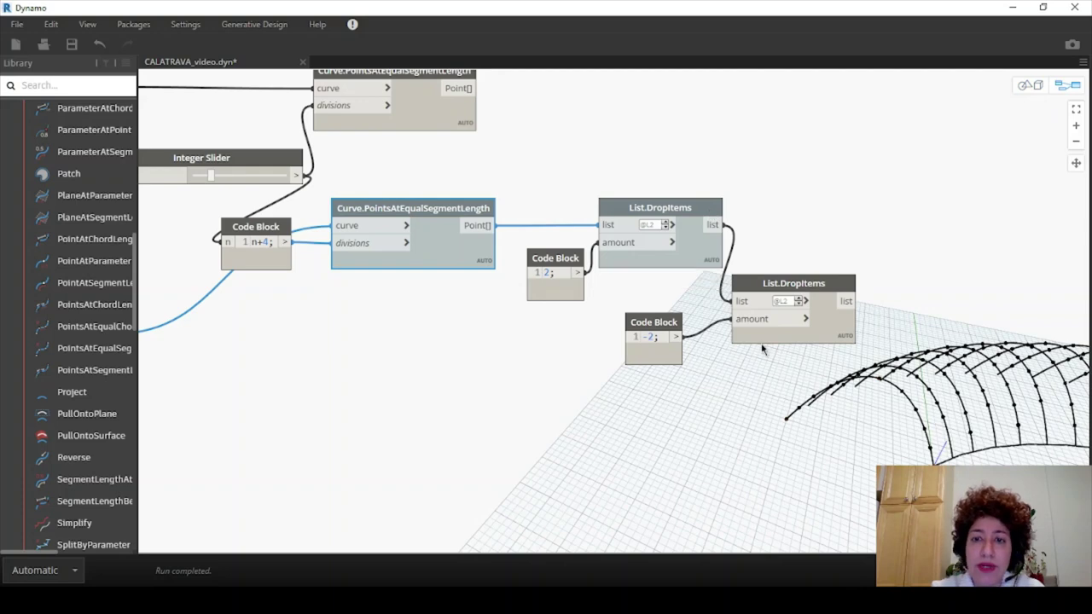
# Step: Arrange the lower Curve.PointsAtEqualSegmentLength node, its code blocks and the two List.DropItems nodes closer together
pyautogui.scroll(-3, 451, 267)
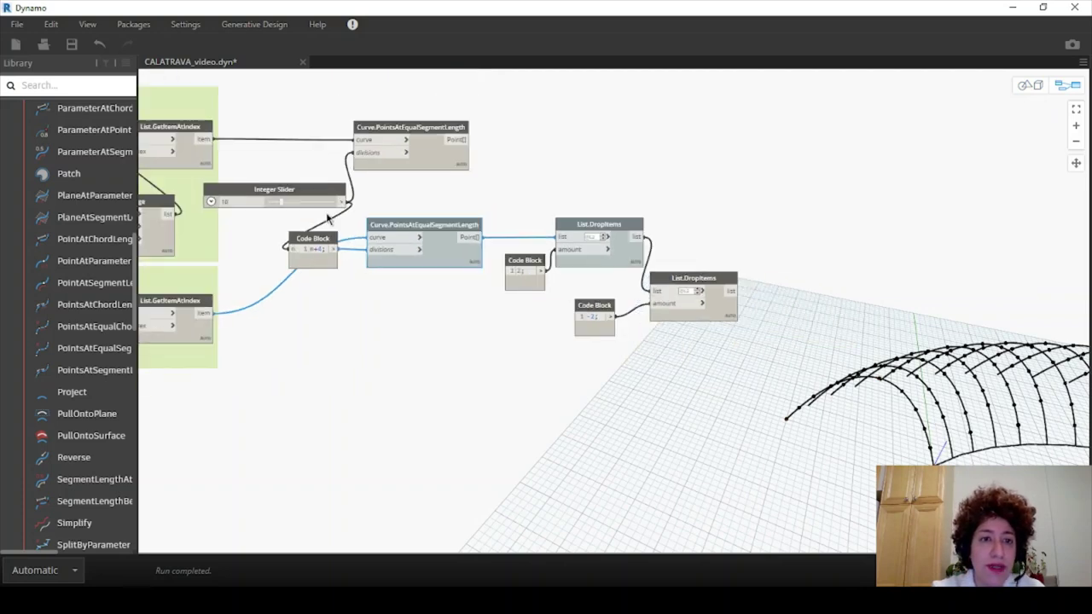
pyautogui.moveTo(325, 241); pyautogui.dragTo(283, 239)
pyautogui.moveTo(394, 231); pyautogui.dragTo(340, 231)
pyautogui.scroll(1, 347, 231)
pyautogui.moveTo(794, 398); pyautogui.dragTo(496, 255)
pyautogui.moveTo(646, 393); pyautogui.dragTo(489, 329)
pyautogui.moveTo(609, 328); pyautogui.dragTo(613, 306)
pyautogui.click(657, 266)
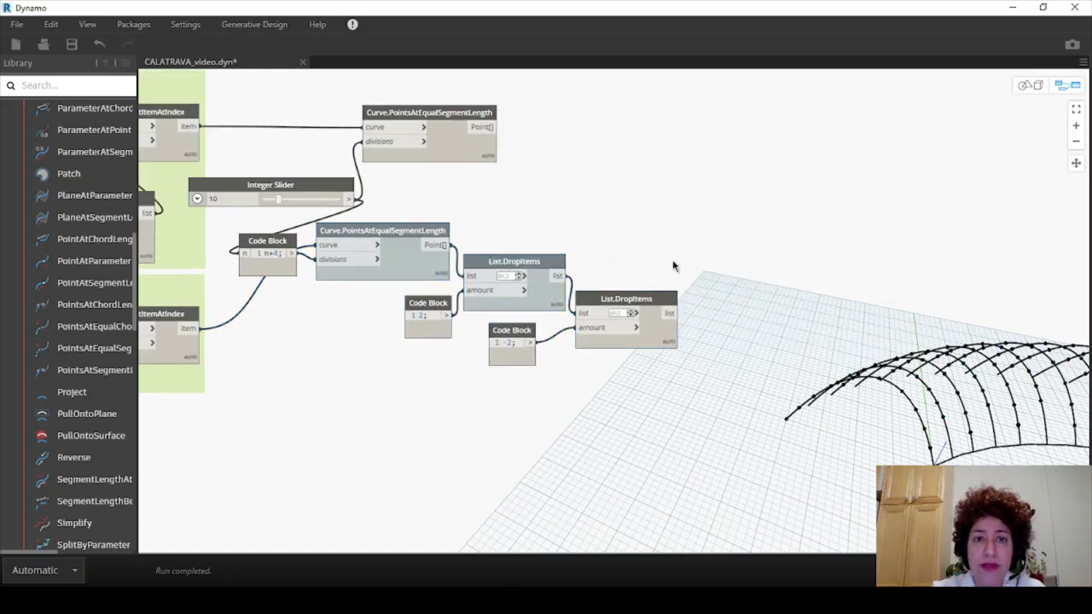
pyautogui.moveTo(446, 108); pyautogui.dragTo(444, 108)
pyautogui.click(691, 142)
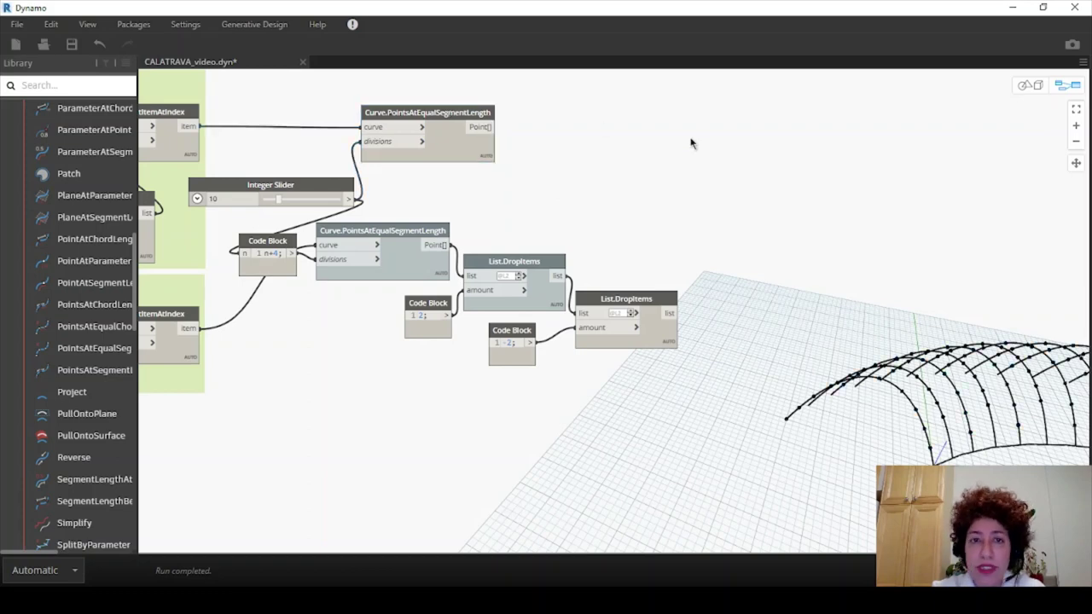
# Step: Add a Line.ByStartPointEndPoint node, wiring the upper curve points to startPoint and the second List.DropItems list to endPoint
pyautogui.scroll(2, 674, 136)
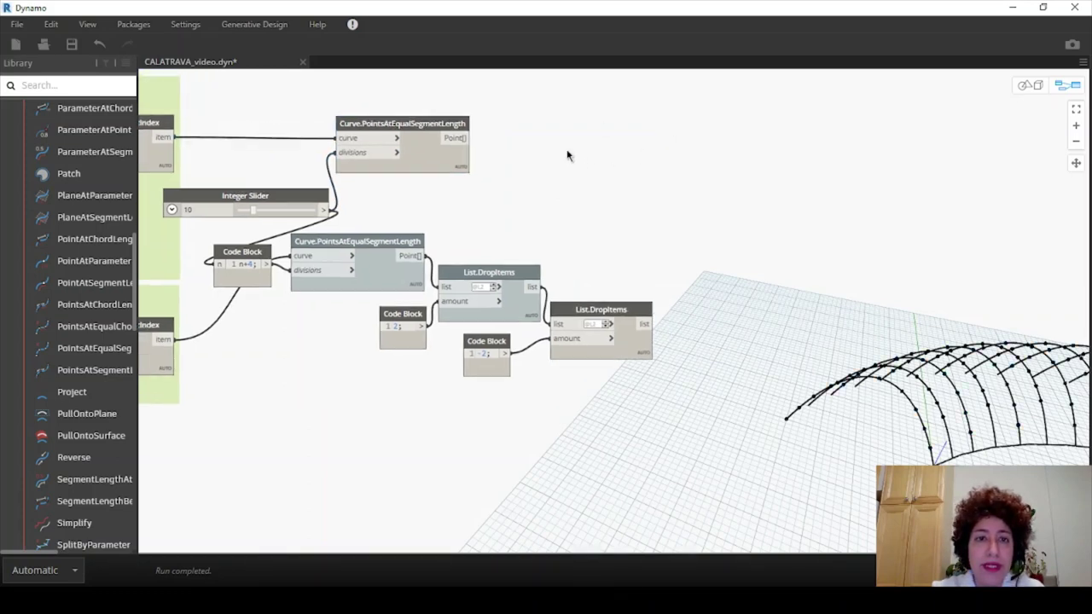
pyautogui.rightClick(717, 117)
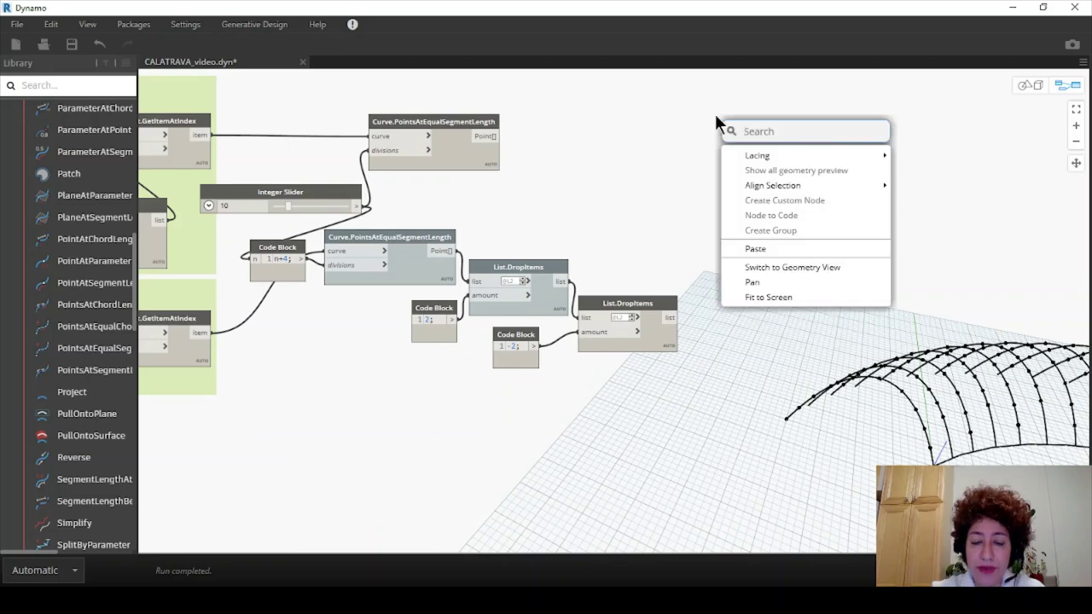
pyautogui.write('line')
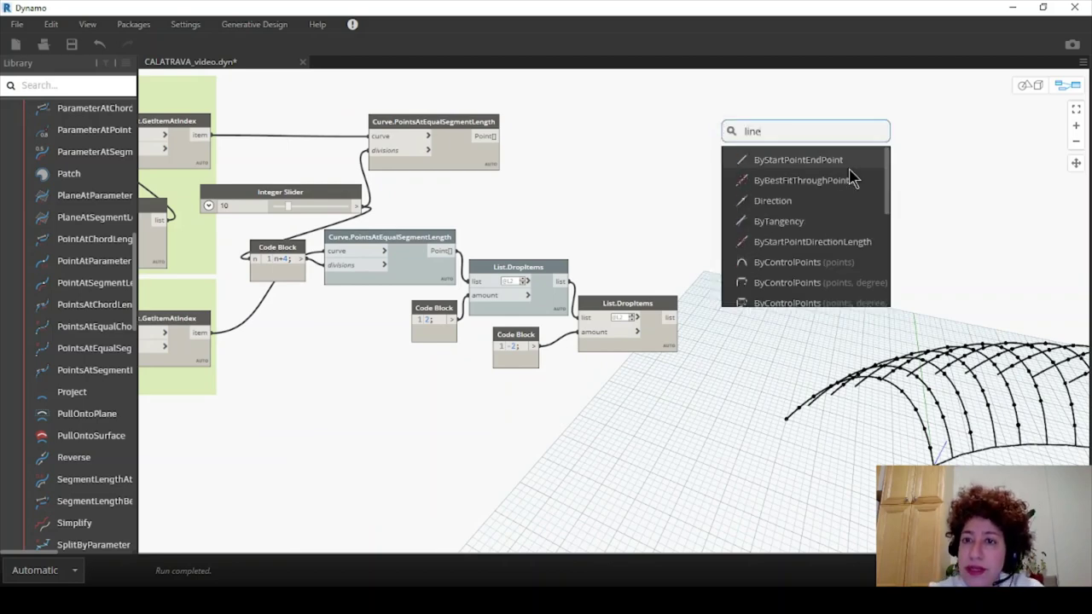
pyautogui.click(851, 176)
pyautogui.moveTo(832, 165); pyautogui.dragTo(738, 128)
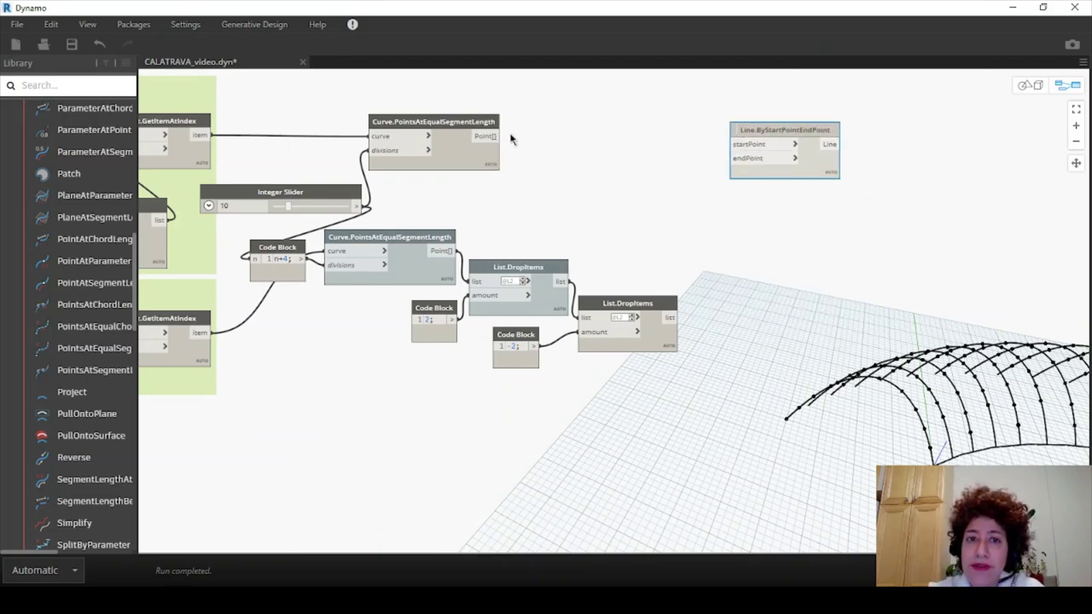
pyautogui.moveTo(492, 137); pyautogui.dragTo(731, 143)
pyautogui.scroll(2, 325, 114)
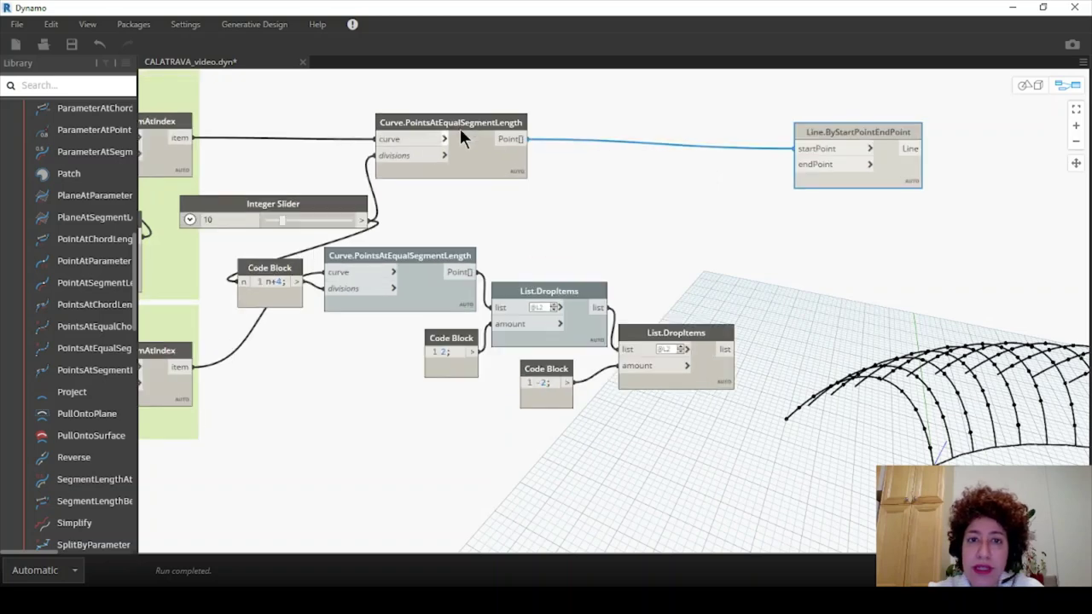
pyautogui.moveTo(767, 252); pyautogui.dragTo(797, 164)
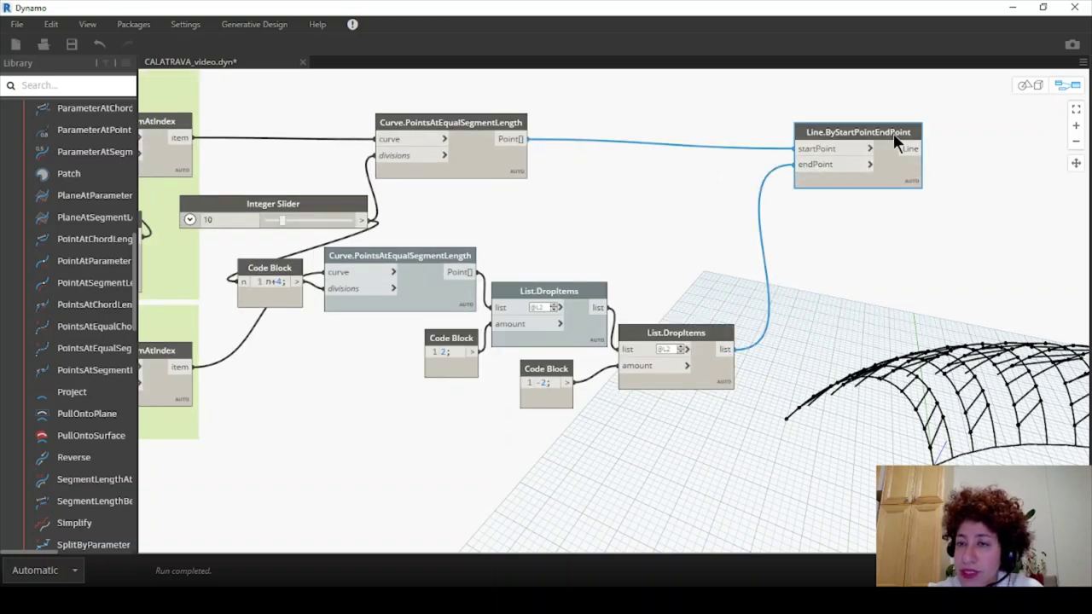
# Step: Duplicate the Line.ByStartPointEndPoint node below the original with its endPoint wired to the same list, and nudge the upper points node
pyautogui.moveTo(893, 133); pyautogui.dragTo(849, 125)
pyautogui.hotkey('ctrl', 'c')
pyautogui.hotkey('ctrl', 'v')
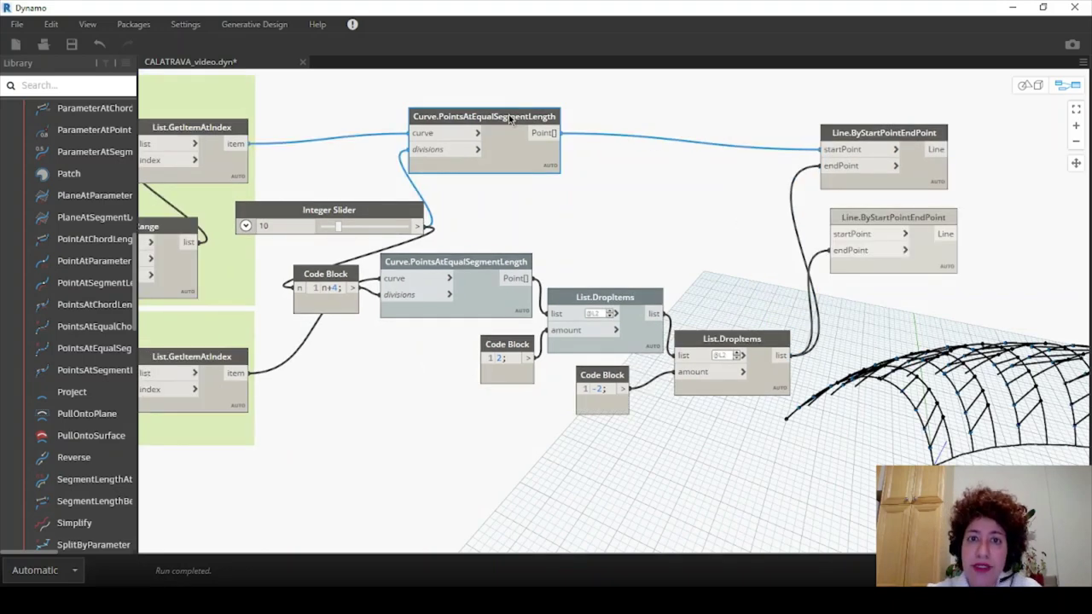
pyautogui.moveTo(509, 120); pyautogui.dragTo(504, 116)
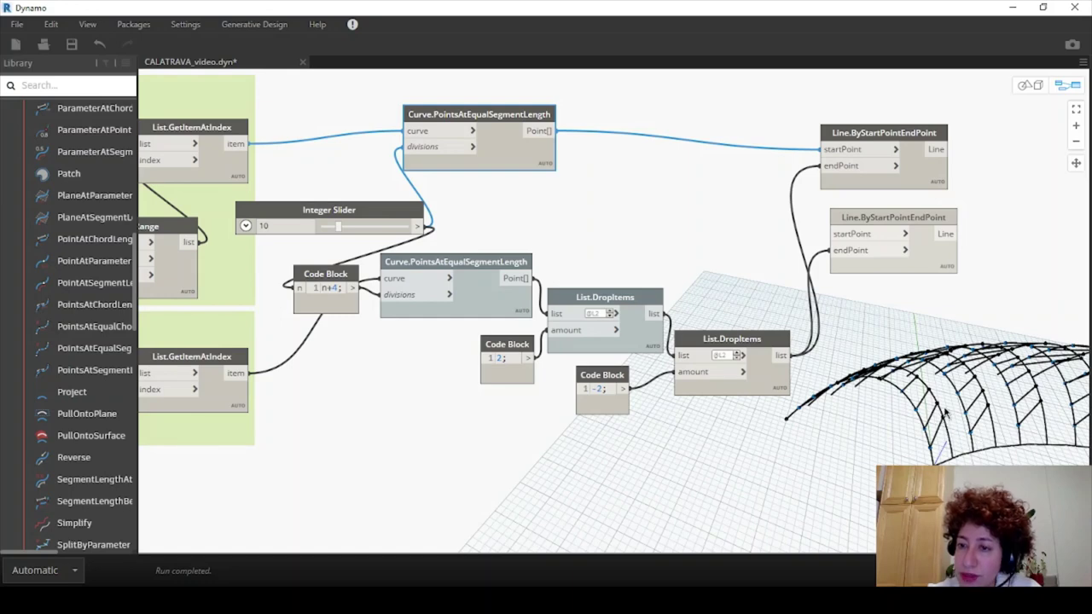
# Step: Add a List.DropItems node beside the upper Curve.PointsAtEqualSegmentLength node and wire its points into the list input
pyautogui.rightClick(669, 173)
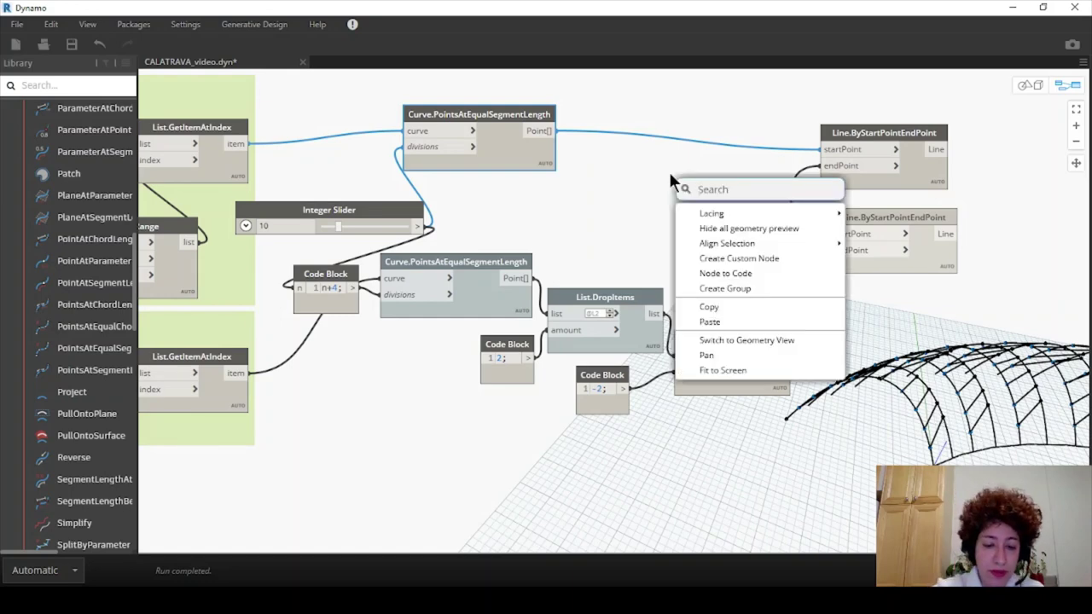
pyautogui.write('drop')
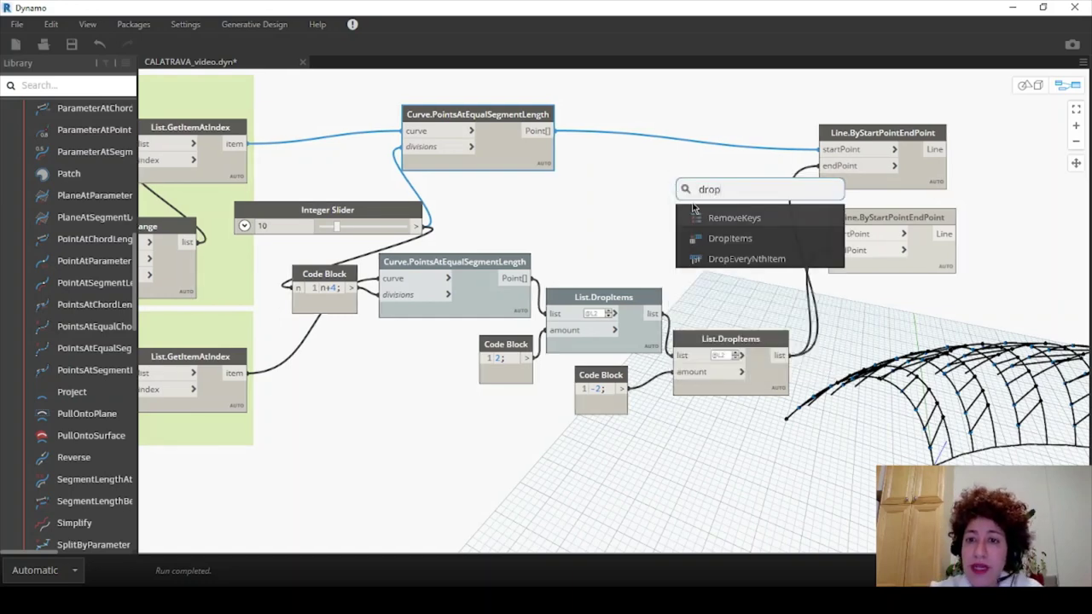
pyautogui.click(730, 238)
pyautogui.moveTo(768, 247); pyautogui.dragTo(668, 154)
pyautogui.click(545, 133)
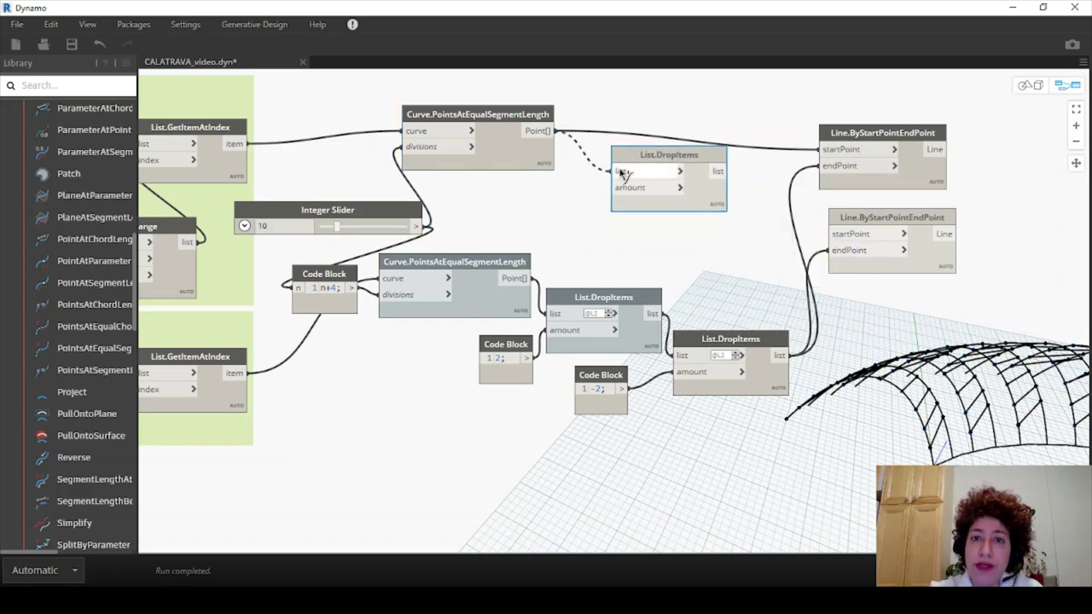
pyautogui.click(622, 172)
# Step: Feed a code block of 1 into the new List.DropItems amount, and wire its list to the second line node's startPoint
pyautogui.doubleClick(550, 206)
pyautogui.write('1')
pyautogui.click(609, 241)
pyautogui.moveTo(560, 206); pyautogui.dragTo(574, 184)
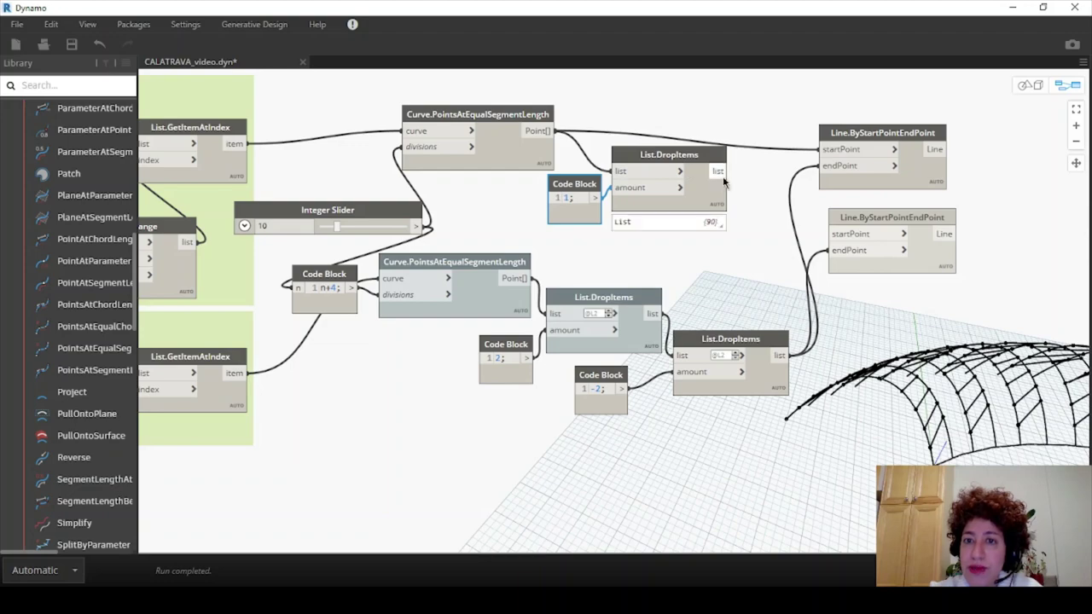
pyautogui.moveTo(718, 170); pyautogui.dragTo(827, 233)
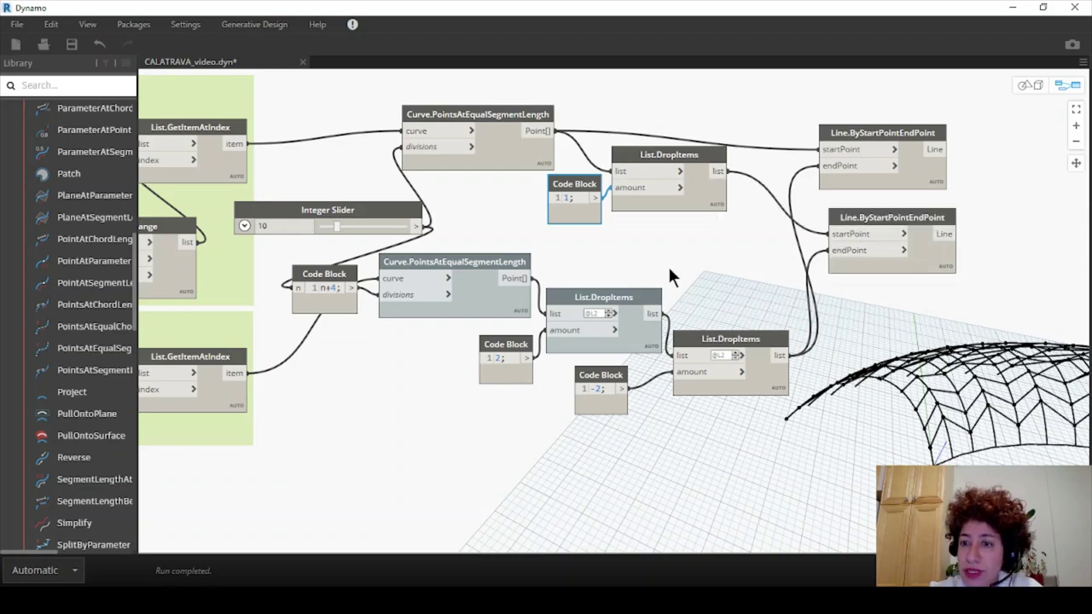
# Step: Inspect the zigzag lines between the arches in the 3D geometry view, and return to the graph view
pyautogui.click(1024, 88)
pyautogui.moveTo(981, 358); pyautogui.dragTo(961, 335, button='right')
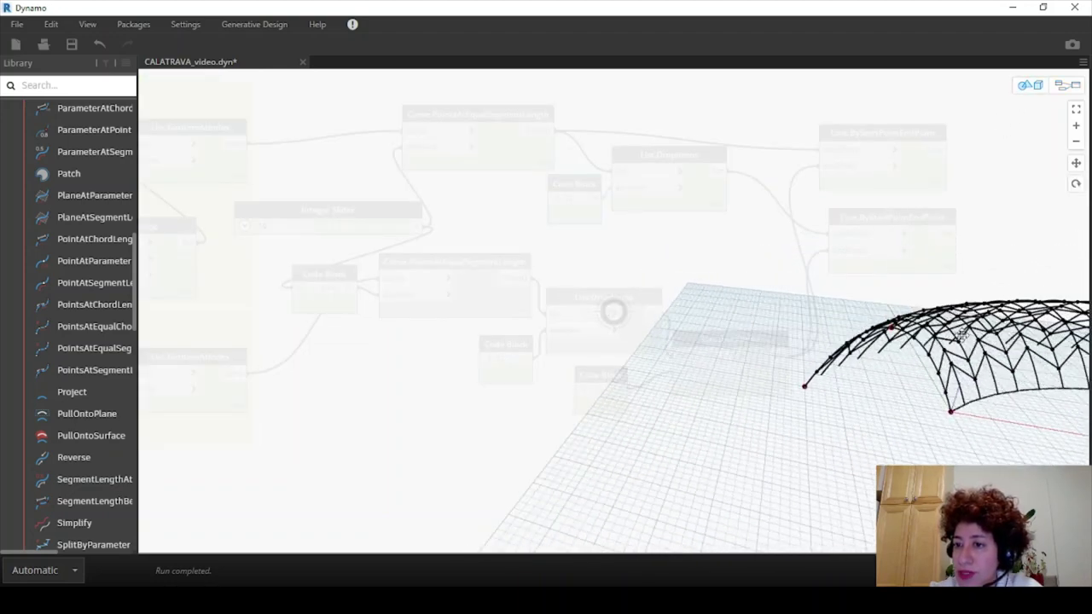
pyautogui.click(1066, 86)
# Step: Test the structure with the Integer Slider set to 20 divisions, and restore the slider to 10
pyautogui.moveTo(301, 226); pyautogui.dragTo(250, 237)
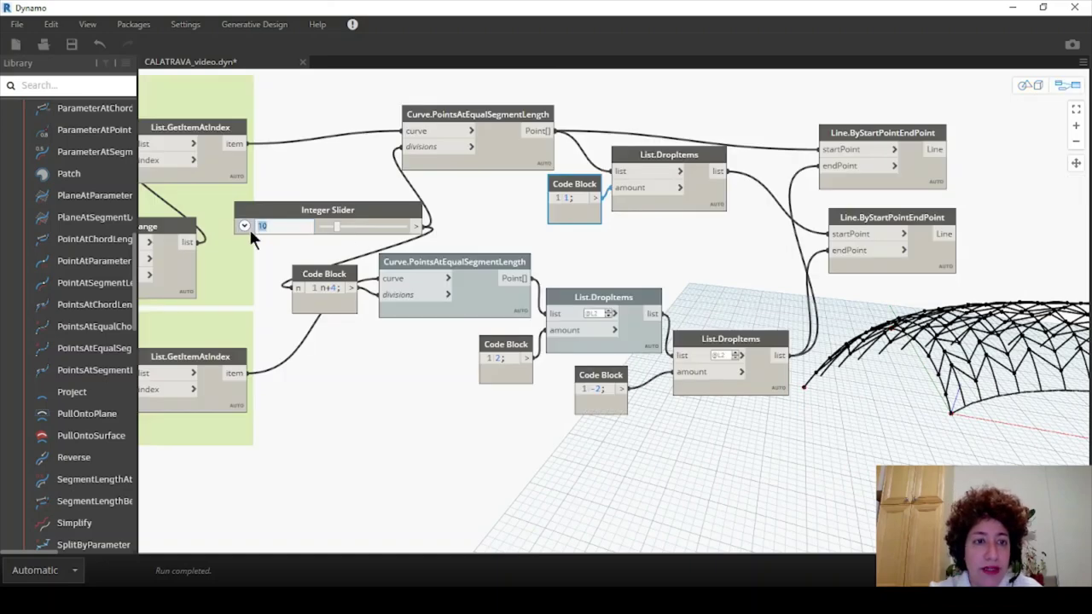
pyautogui.write('20')
pyautogui.press('Return')
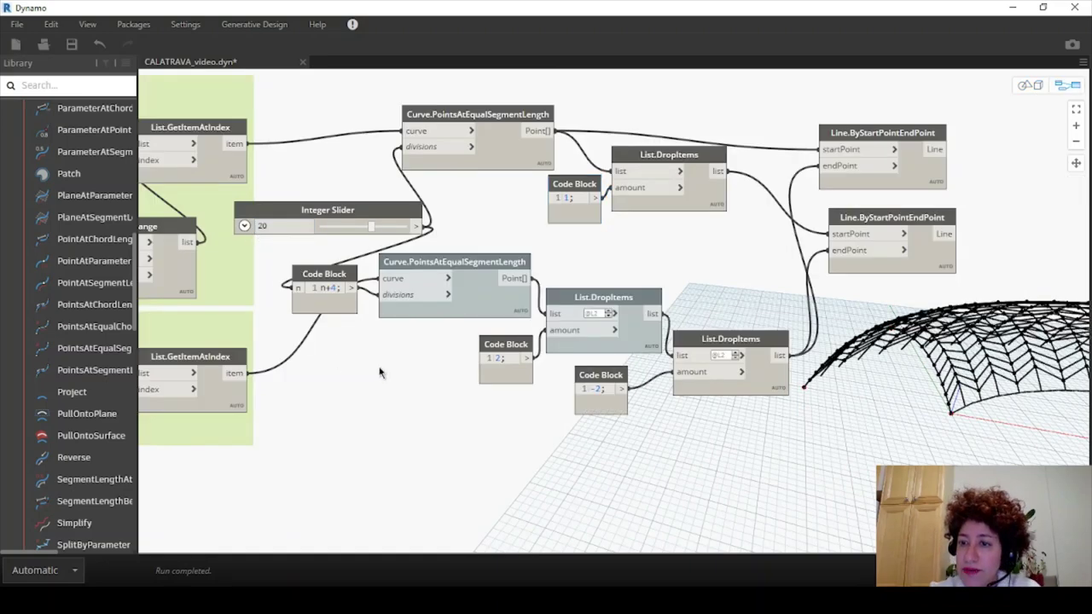
pyautogui.doubleClick(290, 226)
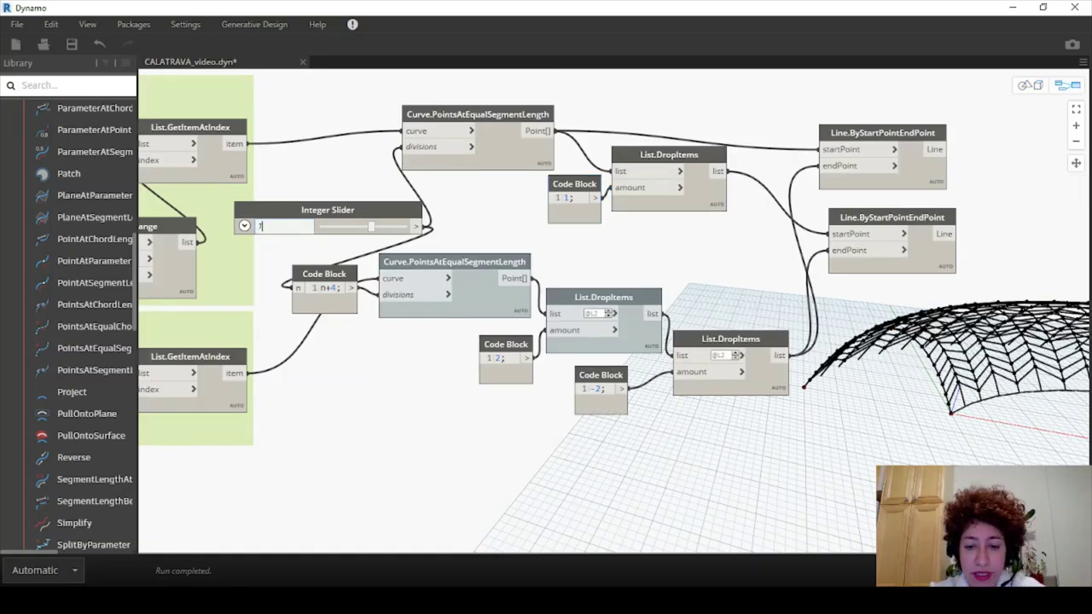
pyautogui.press('Return')
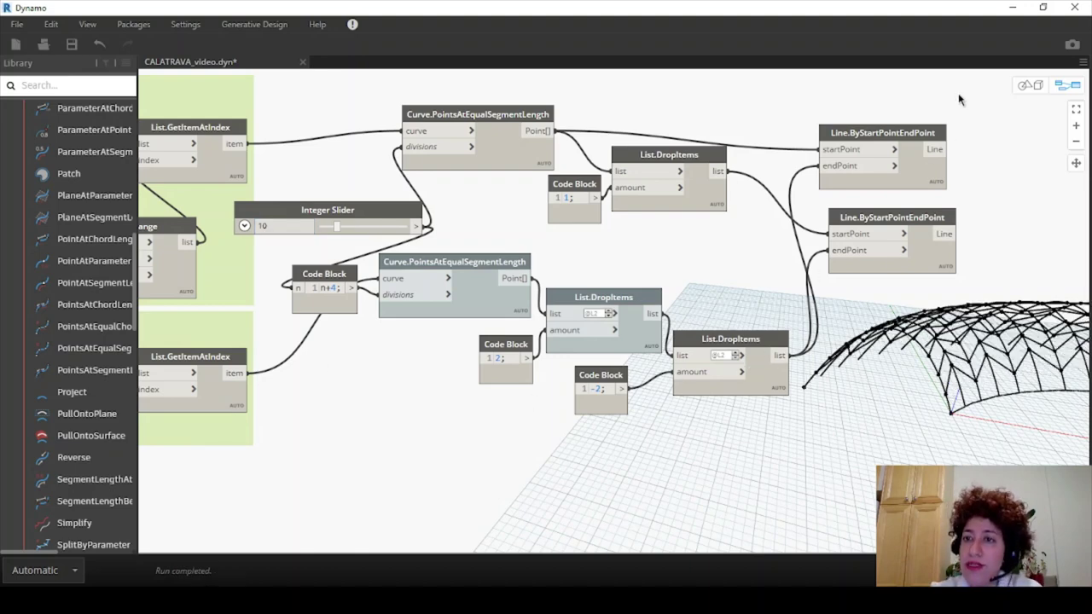
# Step: Move the two Line.ByStartPointEndPoint nodes closer to the nodes feeding them, stacked one above the other
pyautogui.moveTo(956, 97); pyautogui.dragTo(894, 234)
pyautogui.moveTo(876, 132)
pyautogui.mouseDown()
pyautogui.moveTo(835, 114)
pyautogui.moveTo(883, 113)
pyautogui.mouseUp()
pyautogui.click(944, 183)
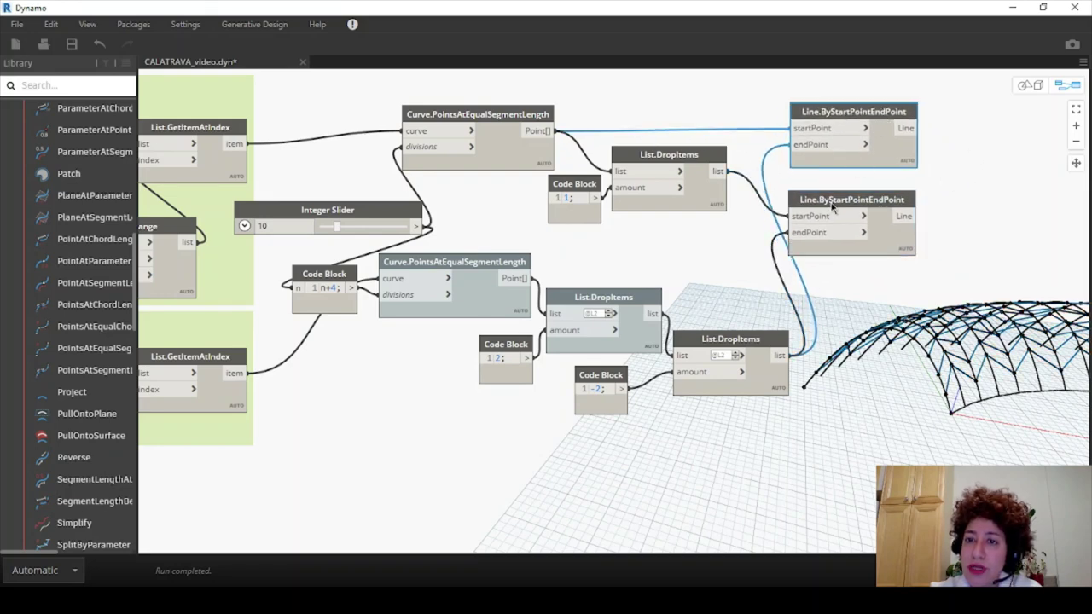
pyautogui.moveTo(832, 206); pyautogui.dragTo(826, 193)
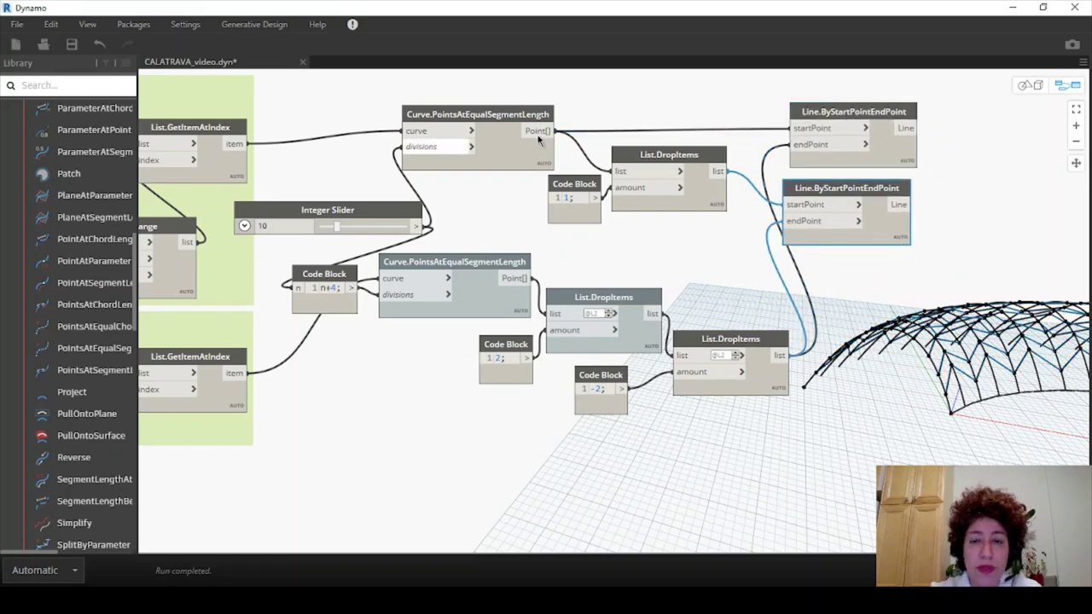
pyautogui.click(640, 448)
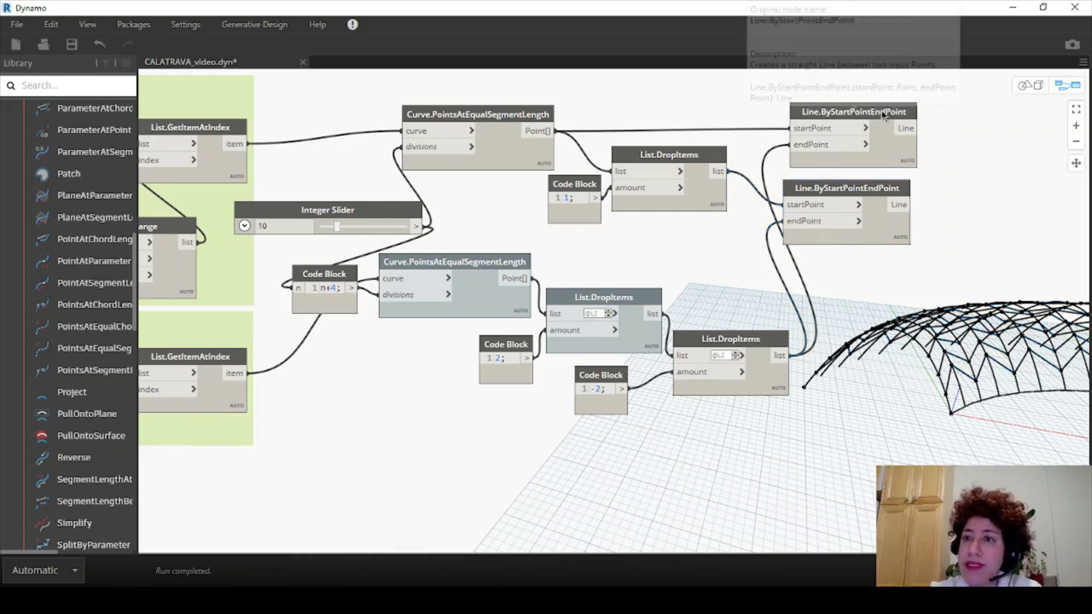
# Step: Shift the upper Line.ByStartPointEndPoint node slightly away from the lower one, and examine its output list of lines
pyautogui.moveTo(902, 165); pyautogui.dragTo(885, 150)
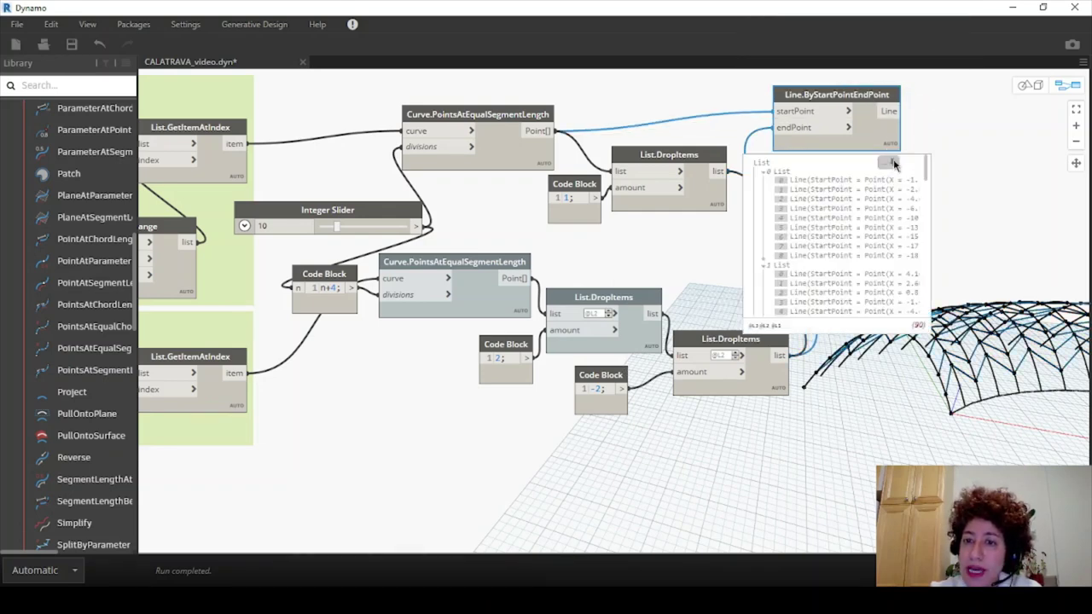
pyautogui.click(892, 162)
pyautogui.click(891, 166)
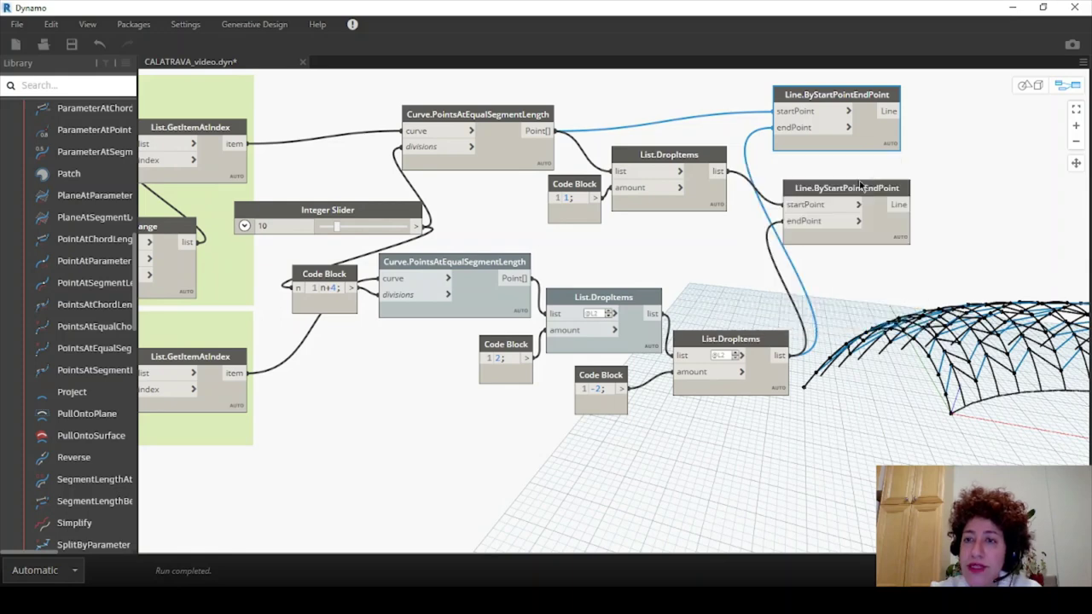
# Step: Group the Integer Slider, Curve.PointsAtEqualSegmentLength, List.DropItems and related Code Block nodes under the title "Points on Arcs"
pyautogui.moveTo(858, 185); pyautogui.dragTo(844, 179)
pyautogui.moveTo(847, 95); pyautogui.dragTo(846, 111)
pyautogui.moveTo(831, 81); pyautogui.dragTo(429, 441)
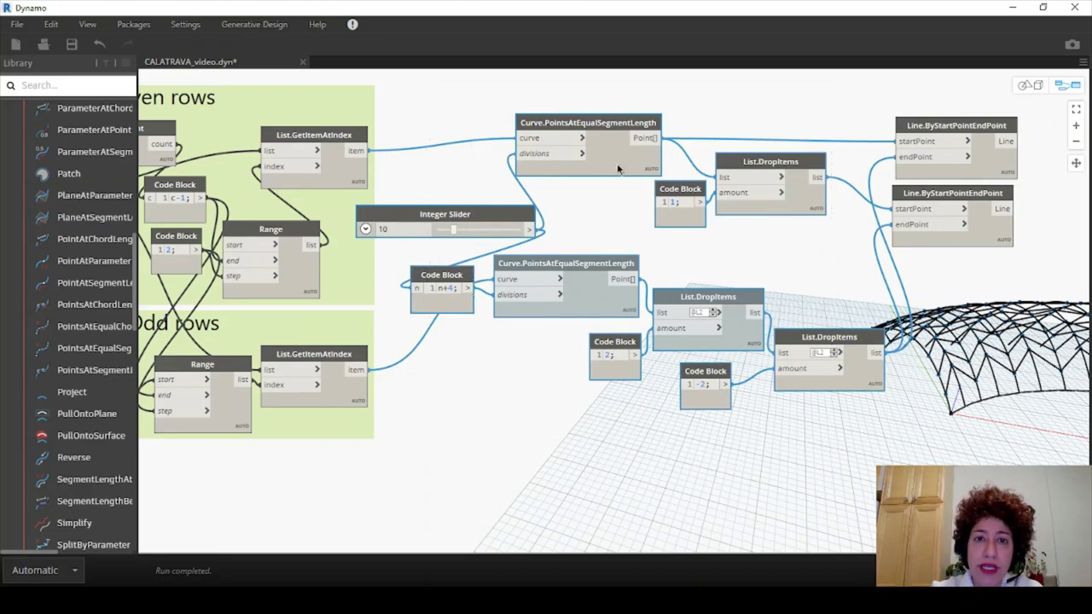
pyautogui.scroll(-1, 705, 202)
pyautogui.scroll(1, 614, 154)
pyautogui.rightClick(602, 135)
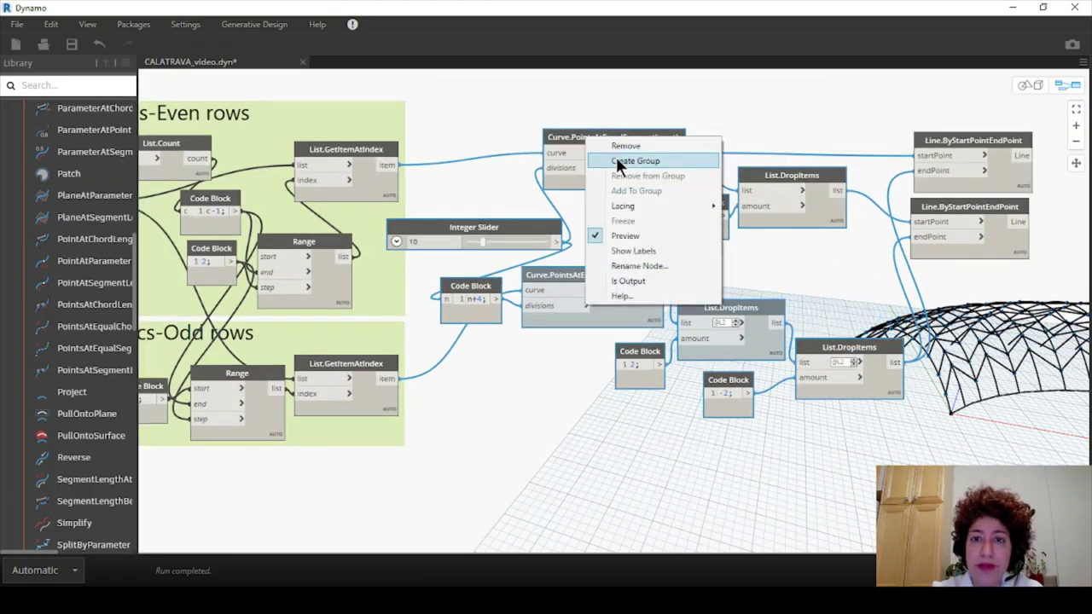
pyautogui.click(616, 157)
pyautogui.doubleClick(549, 106)
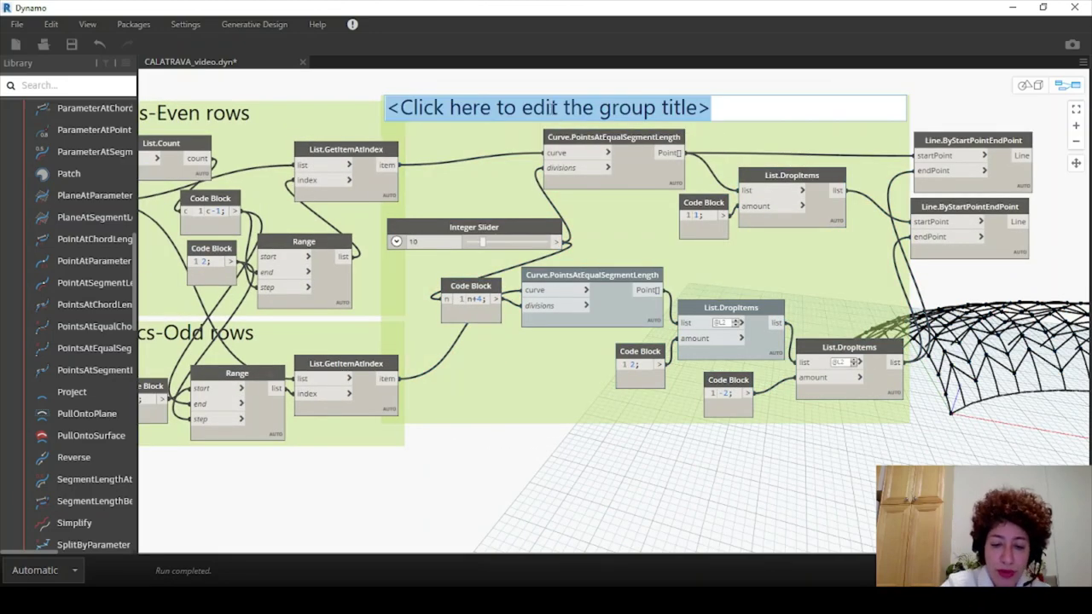
pyautogui.write('Points on Arcs')
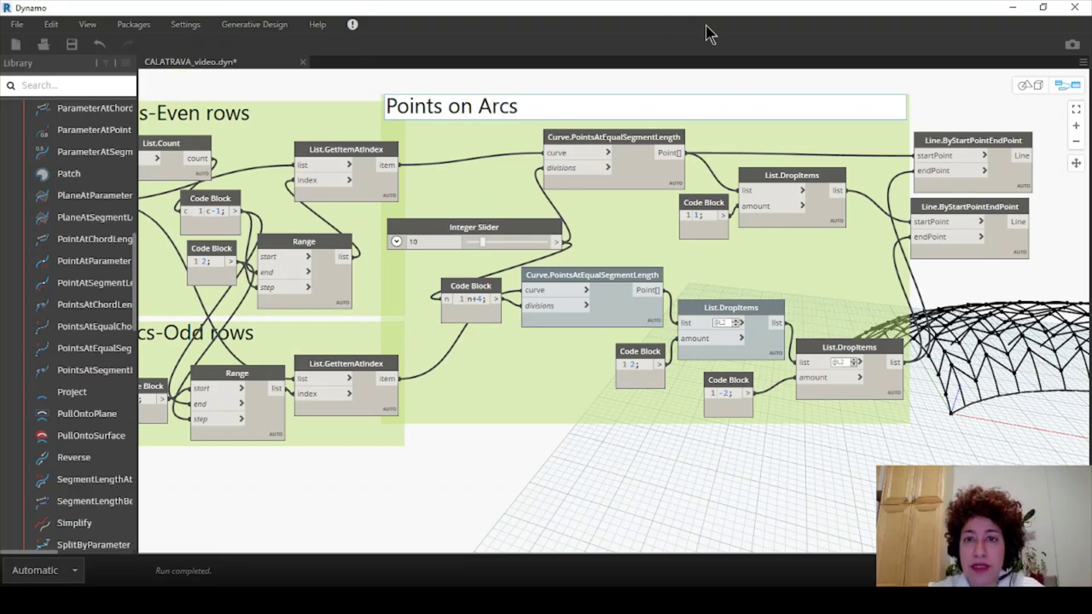
# Step: Space the two Line.ByStartPointEndPoint nodes apart, and place a List.Flatten node beside each one
pyautogui.moveTo(803, 207); pyautogui.dragTo(803, 212)
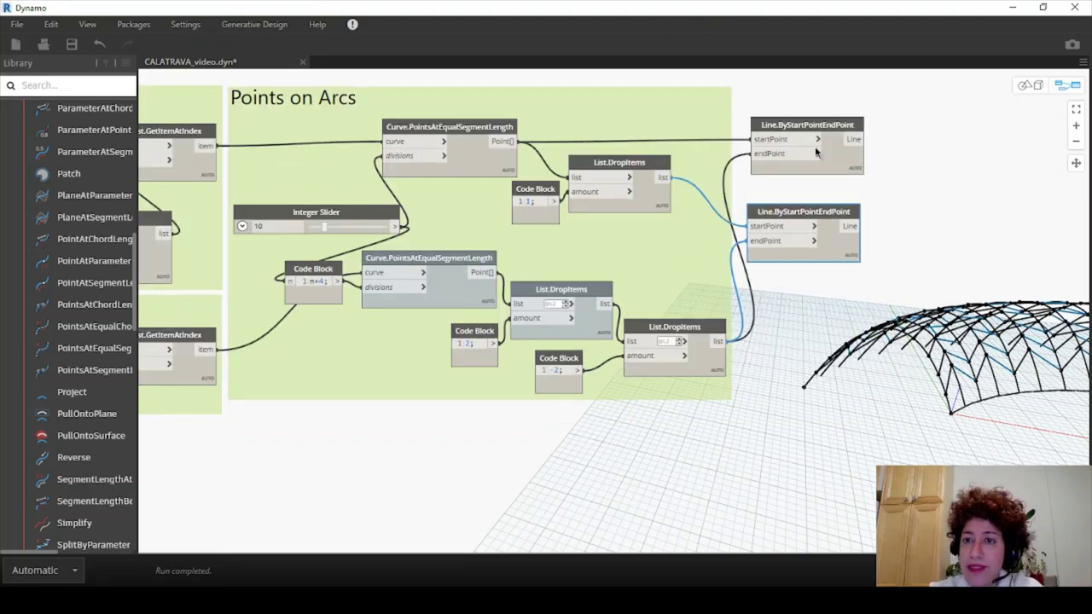
pyautogui.moveTo(805, 121); pyautogui.dragTo(797, 117)
pyautogui.rightClick(905, 146)
pyautogui.write('flatten')
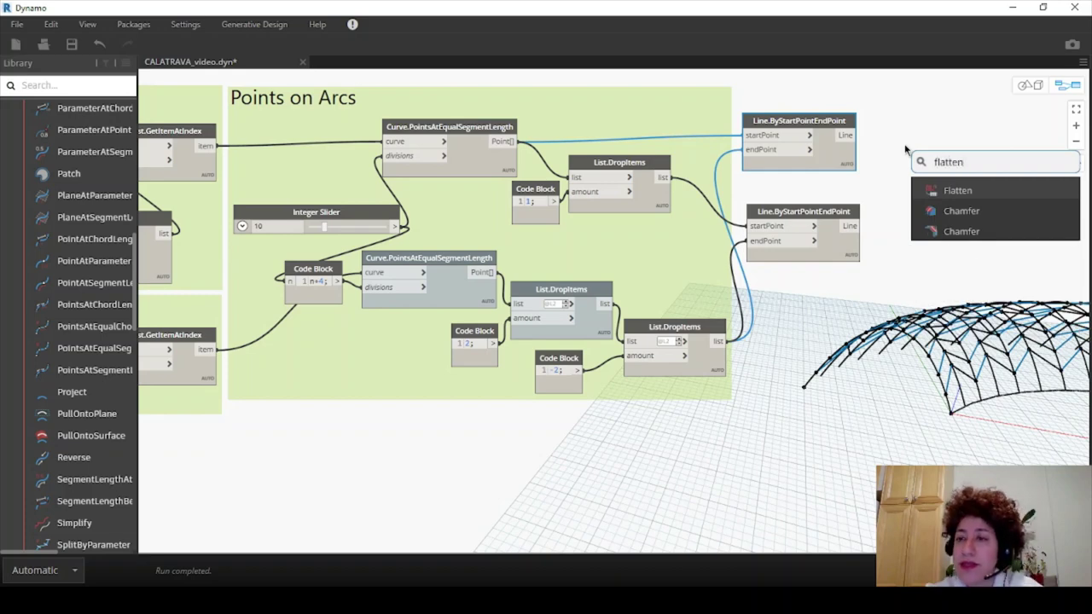
pyautogui.click(956, 190)
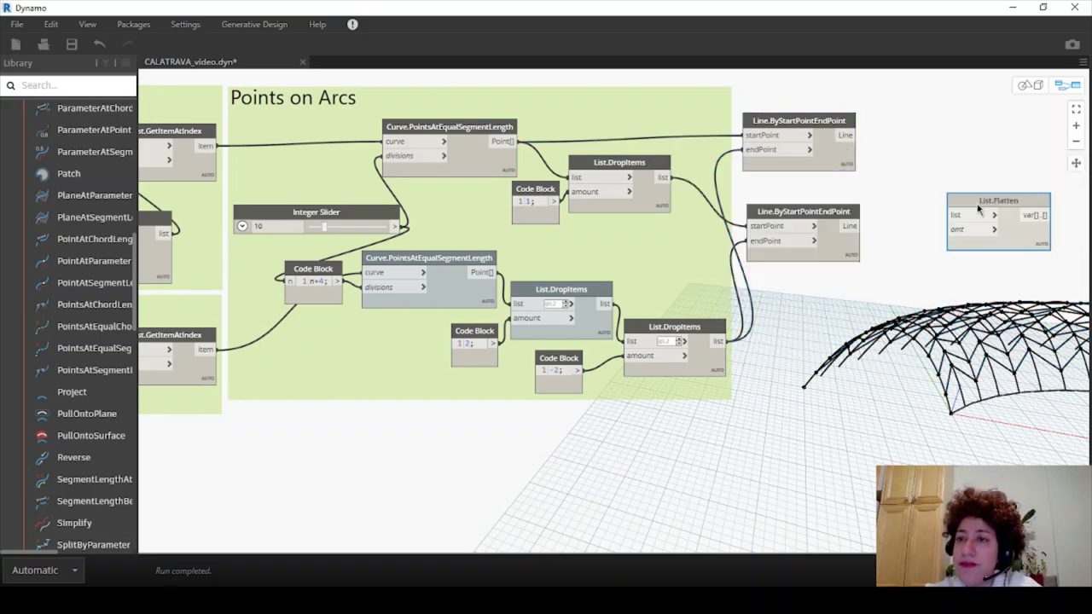
pyautogui.moveTo(974, 207); pyautogui.dragTo(927, 136)
pyautogui.hotkey('ctrl', 'c')
pyautogui.hotkey('ctrl', 'v')
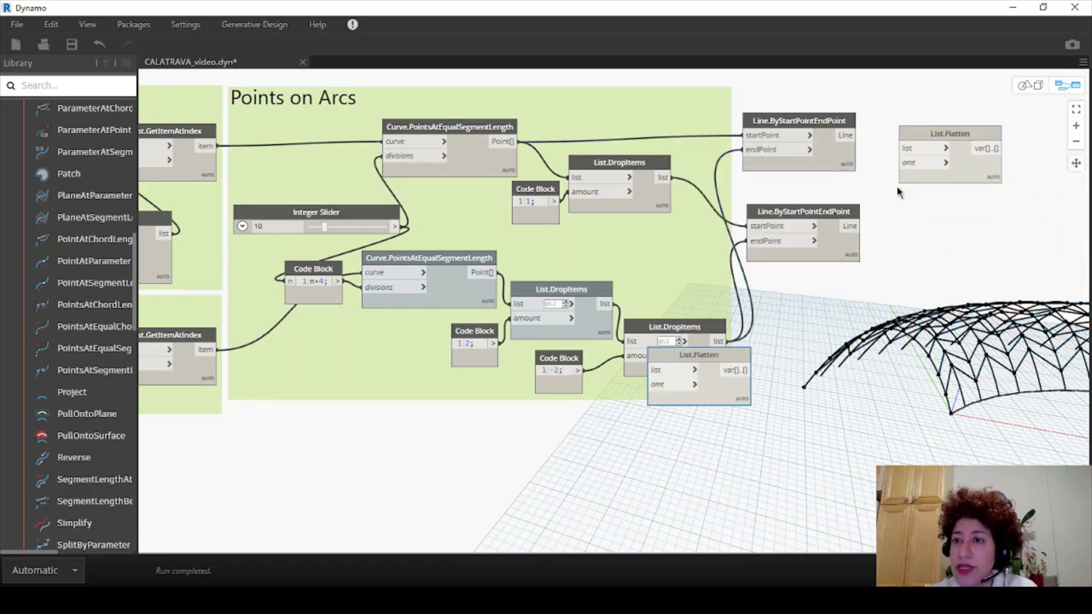
pyautogui.moveTo(732, 354); pyautogui.dragTo(966, 209)
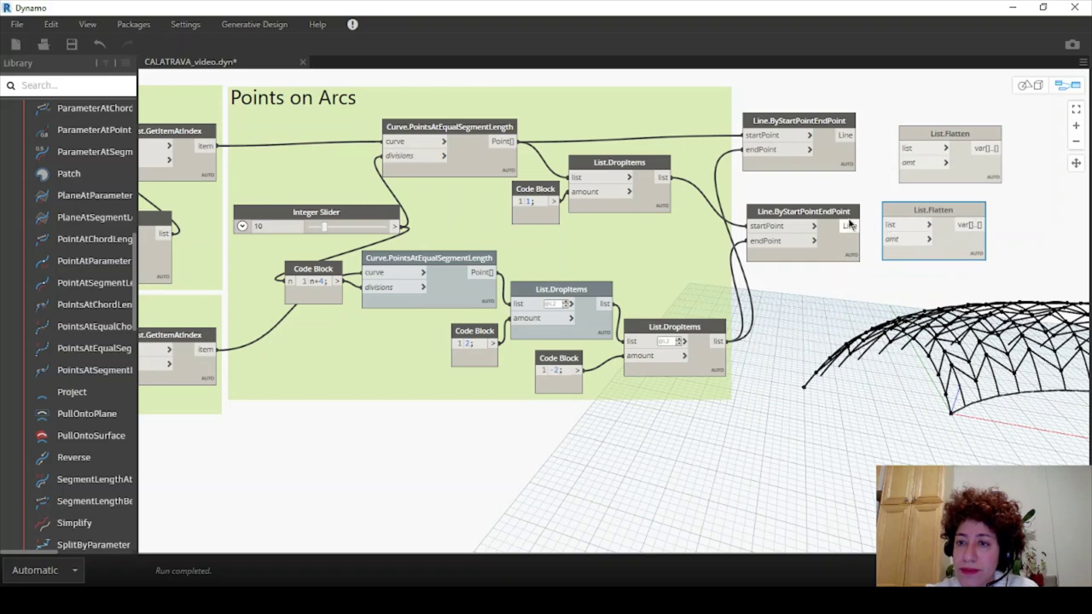
# Step: Connect each Line.ByStartPointEndPoint output to the list input of its neighbouring List.Flatten node, and align the upper List.Flatten node
pyautogui.moveTo(855, 226); pyautogui.dragTo(890, 225)
pyautogui.moveTo(846, 136); pyautogui.dragTo(916, 131)
pyautogui.moveTo(832, 120)
pyautogui.click(845, 182)
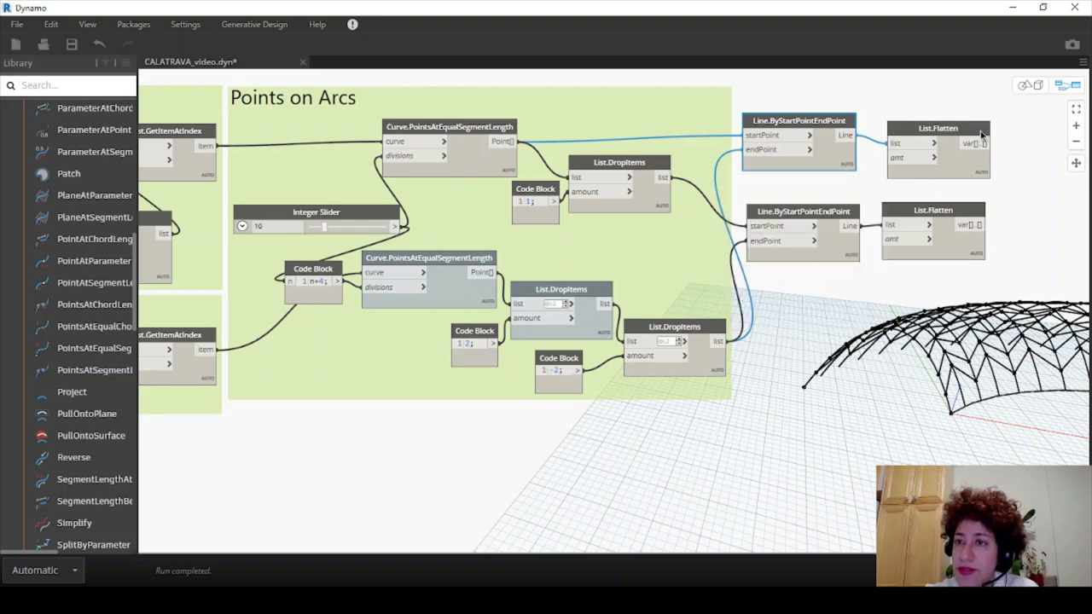
pyautogui.scroll(-2, 805, 151)
pyautogui.moveTo(898, 197); pyautogui.dragTo(677, 166, button='middle')
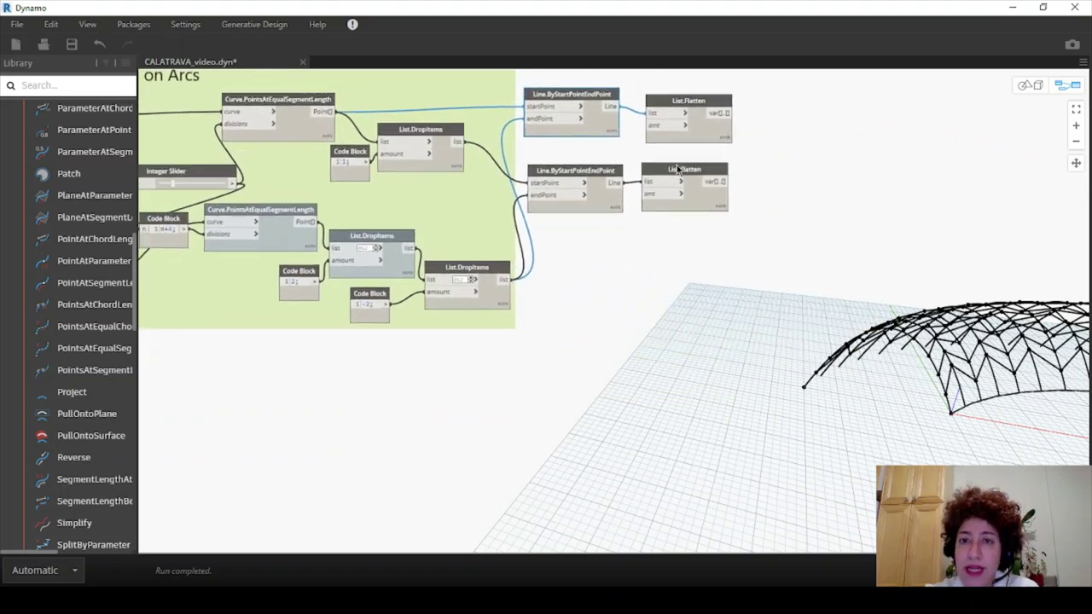
pyautogui.scroll(3, 757, 110)
pyautogui.click(695, 97)
pyautogui.moveTo(695, 98); pyautogui.dragTo(687, 98)
# Step: Add a List Create node beside the List.Flatten nodes, and give it a second item input
pyautogui.rightClick(797, 123)
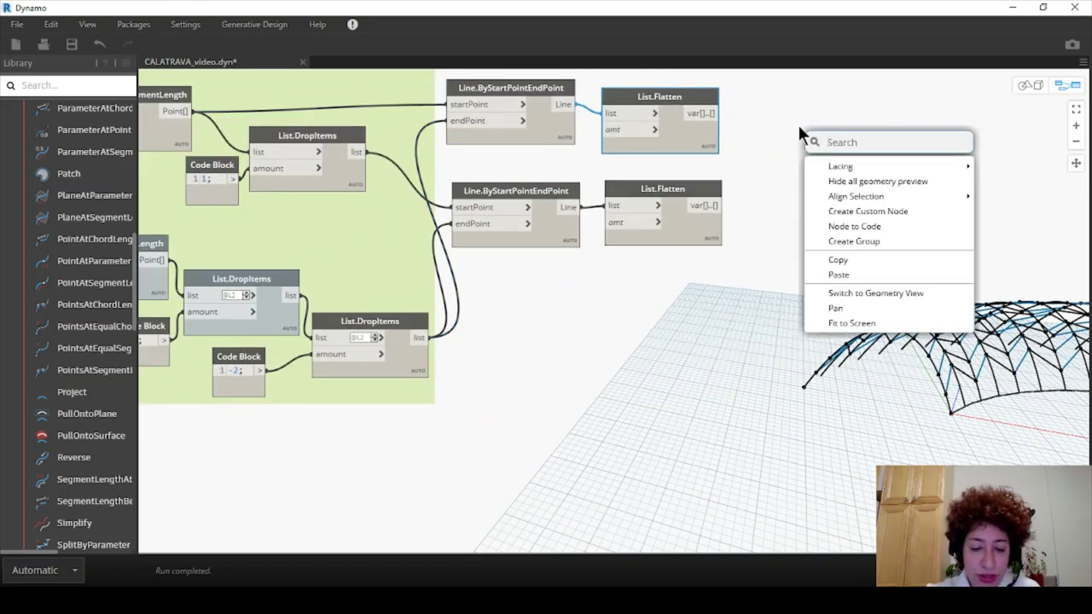
pyautogui.write('list')
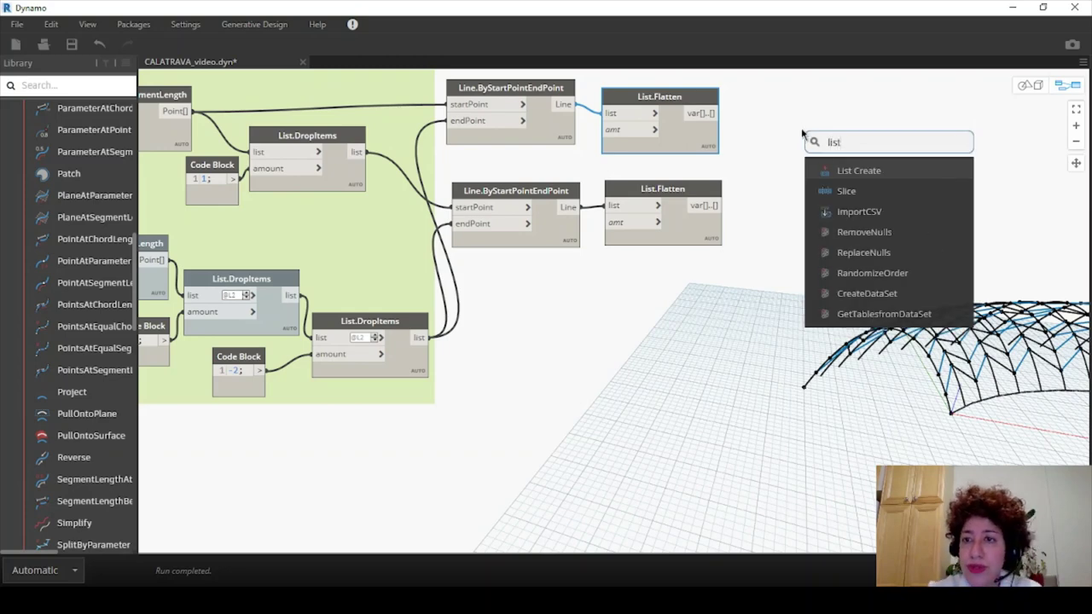
pyautogui.click(859, 171)
pyautogui.moveTo(890, 203); pyautogui.dragTo(795, 139)
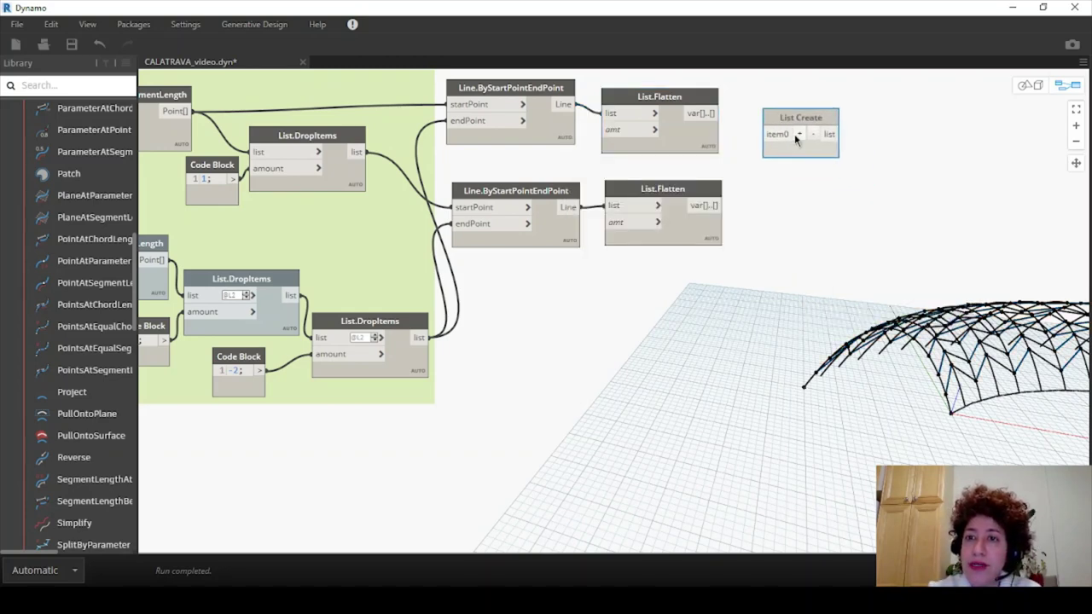
pyautogui.click(798, 135)
# Step: Connect the upper List.Flatten output to item0 and the lower one to item1 of the List Create node
pyautogui.click(719, 113)
pyautogui.click(721, 204)
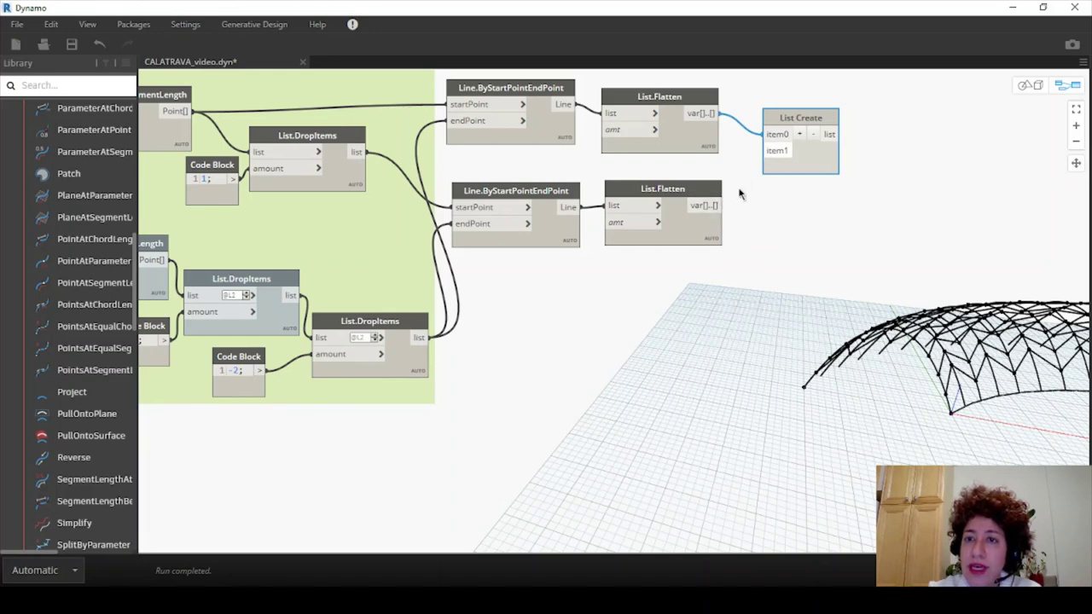
pyautogui.click(771, 152)
pyautogui.moveTo(787, 121); pyautogui.dragTo(762, 119)
# Step: Add a PolyCurve.ByThickeningCurveNormal node next to the List Create node
pyautogui.rightClick(885, 139)
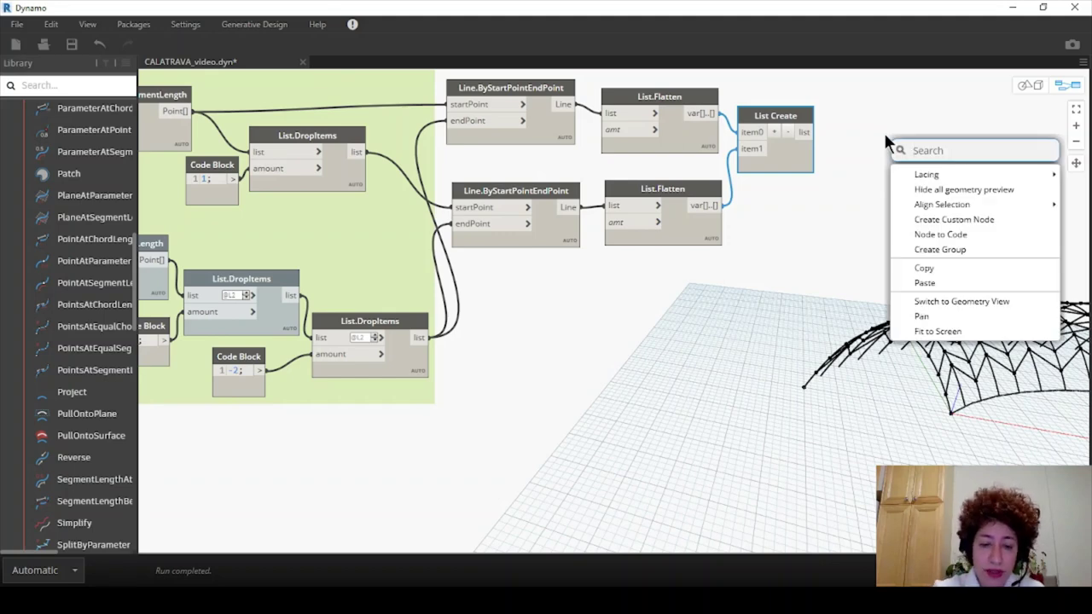
pyautogui.write('thicken')
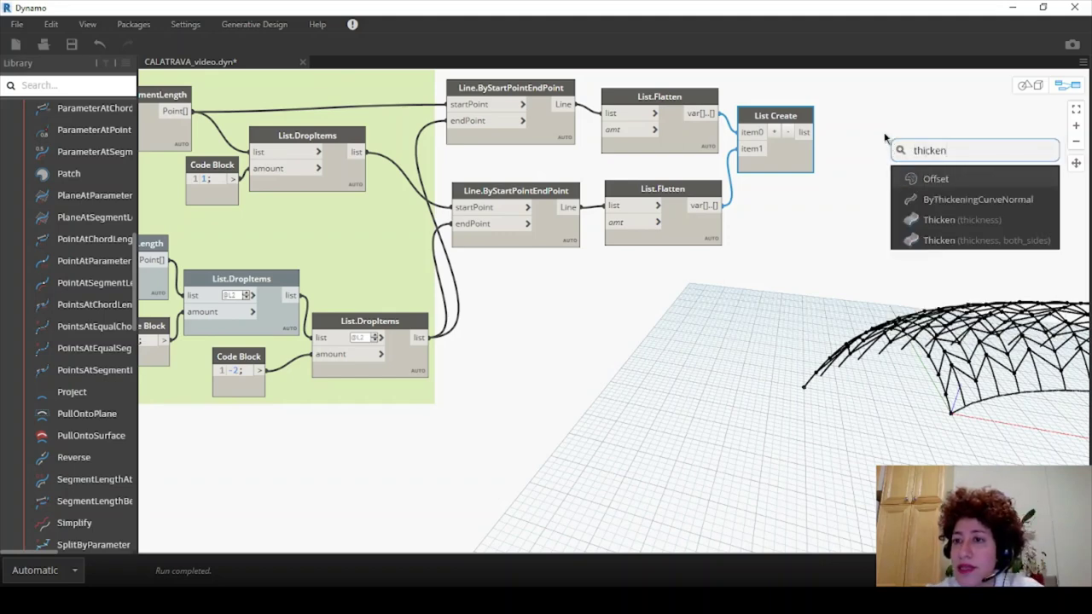
pyautogui.click(942, 207)
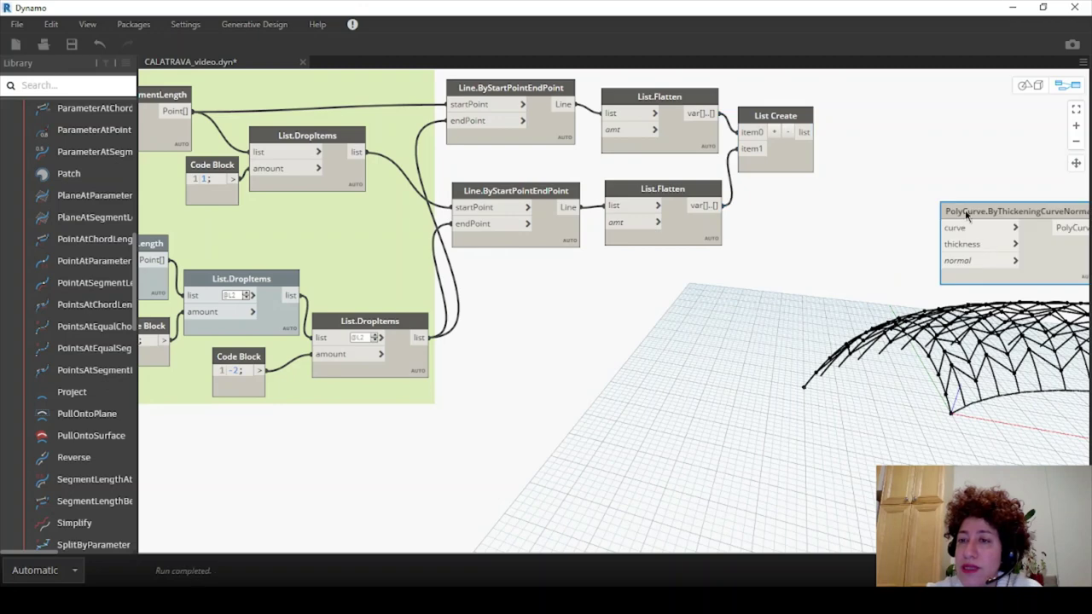
# Step: Create a Code Block with the value 0.03, and connect it to the thickness input of PolyCurve.ByThickeningCurveNormal
pyautogui.doubleClick(813, 207)
pyautogui.write('10.0')
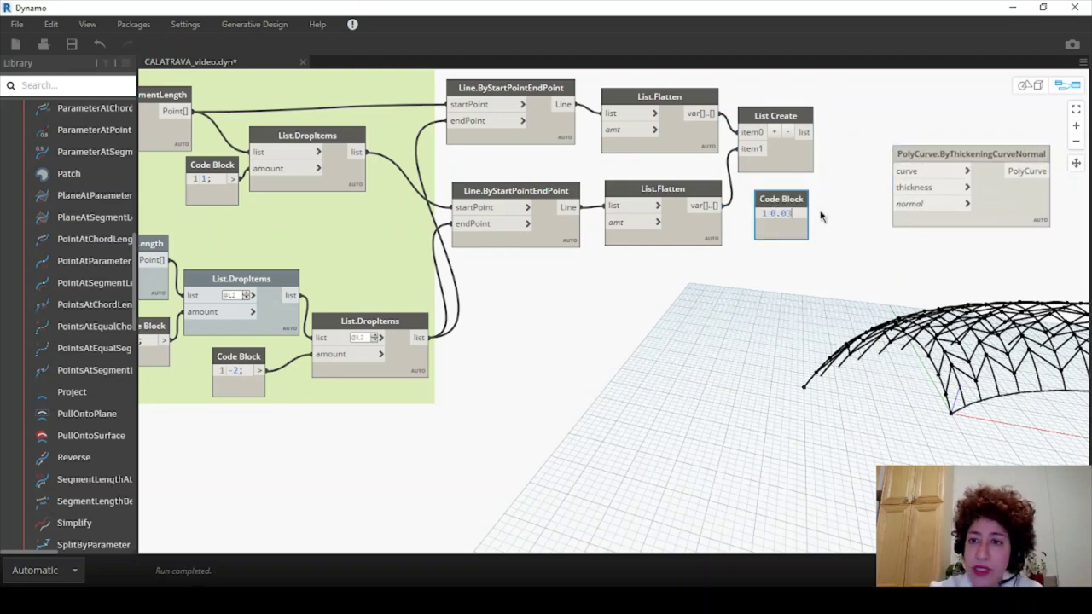
pyautogui.click(826, 234)
pyautogui.moveTo(798, 203); pyautogui.dragTo(813, 193)
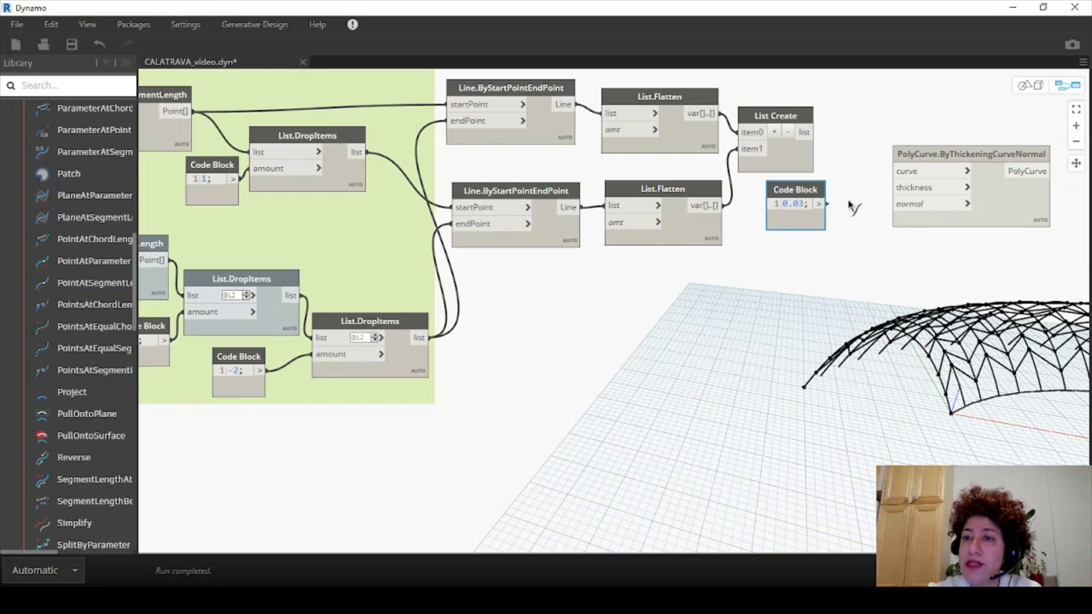
pyautogui.click(820, 204)
pyautogui.moveTo(933, 152); pyautogui.dragTo(910, 154)
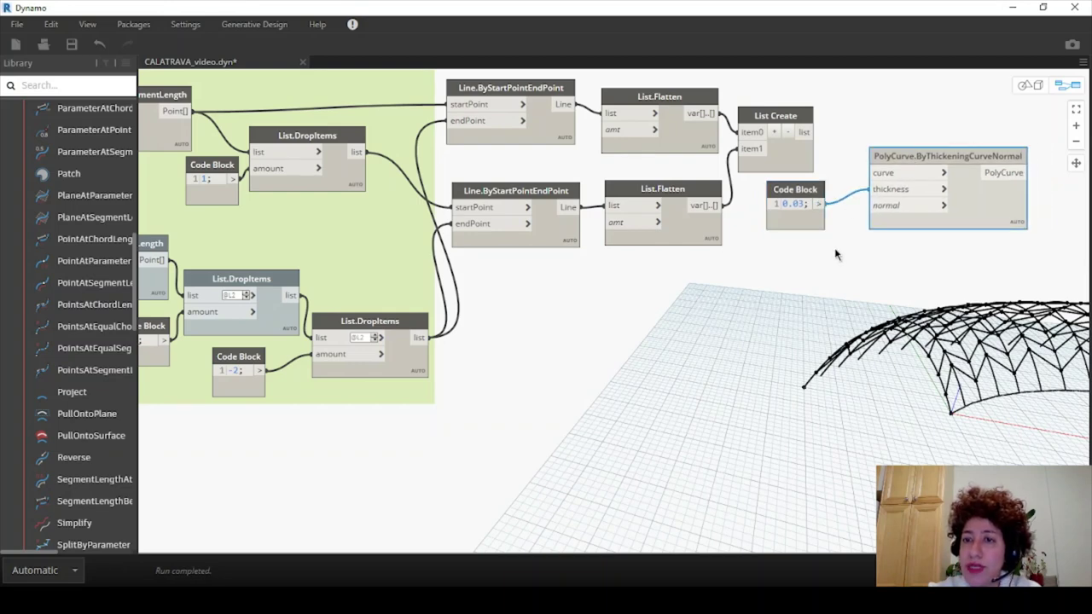
# Step: Add a Vector.ZAxis node below the 0.03 Code Block, and connect it to the normal input of PolyCurve.ByThickeningCurveNormal
pyautogui.rightClick(814, 252)
pyautogui.write('z')
pyautogui.click(849, 290)
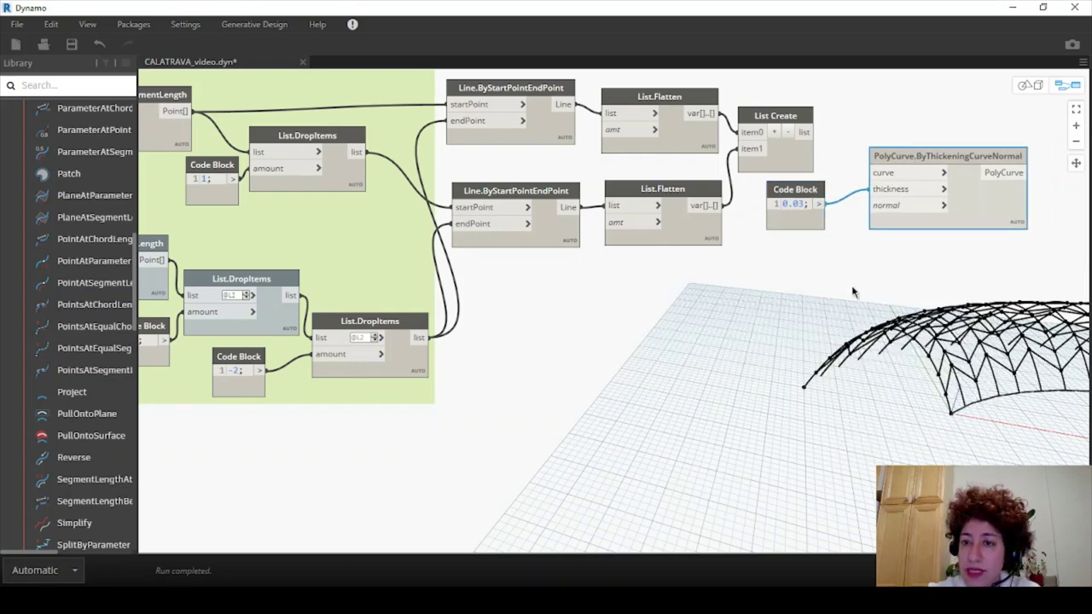
pyautogui.moveTo(868, 297); pyautogui.dragTo(785, 245)
pyautogui.click(822, 265)
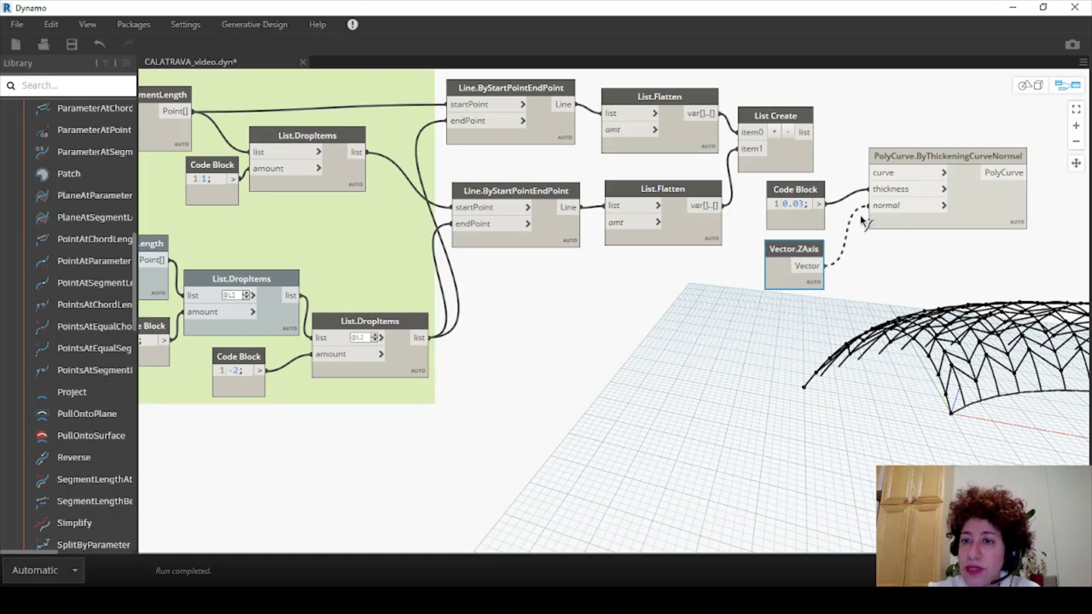
pyautogui.moveTo(909, 185); pyautogui.dragTo(895, 190)
# Step: Connect the List Create output to the curve input of PolyCurve.ByThickeningCurveNormal, and move that node slightly upward
pyautogui.click(804, 132)
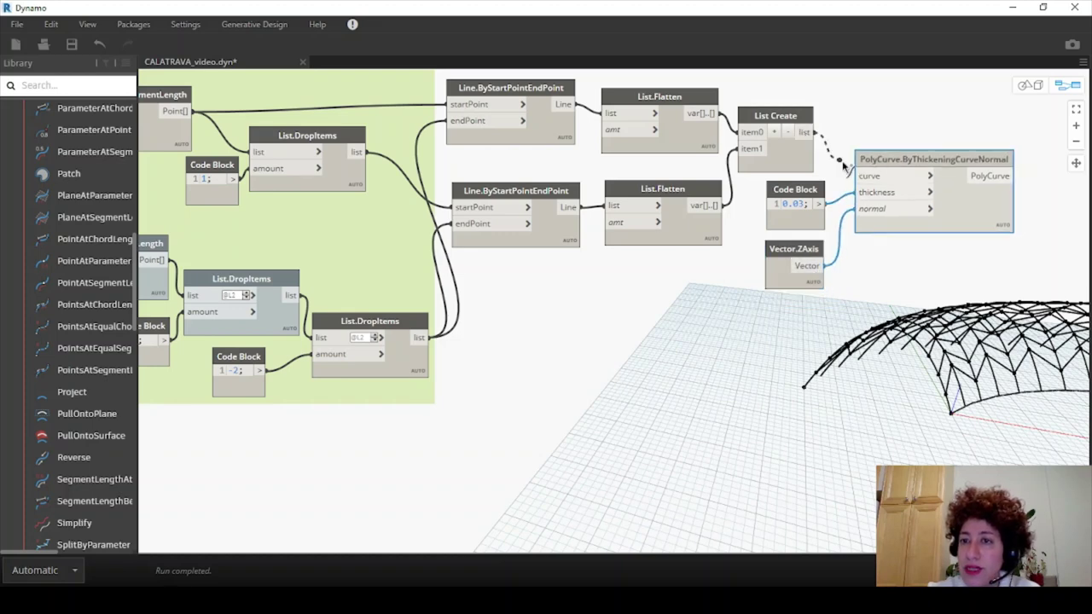
pyautogui.click(858, 175)
pyautogui.scroll(-1, 851, 205)
pyautogui.moveTo(894, 214); pyautogui.dragTo(781, 201, button='middle')
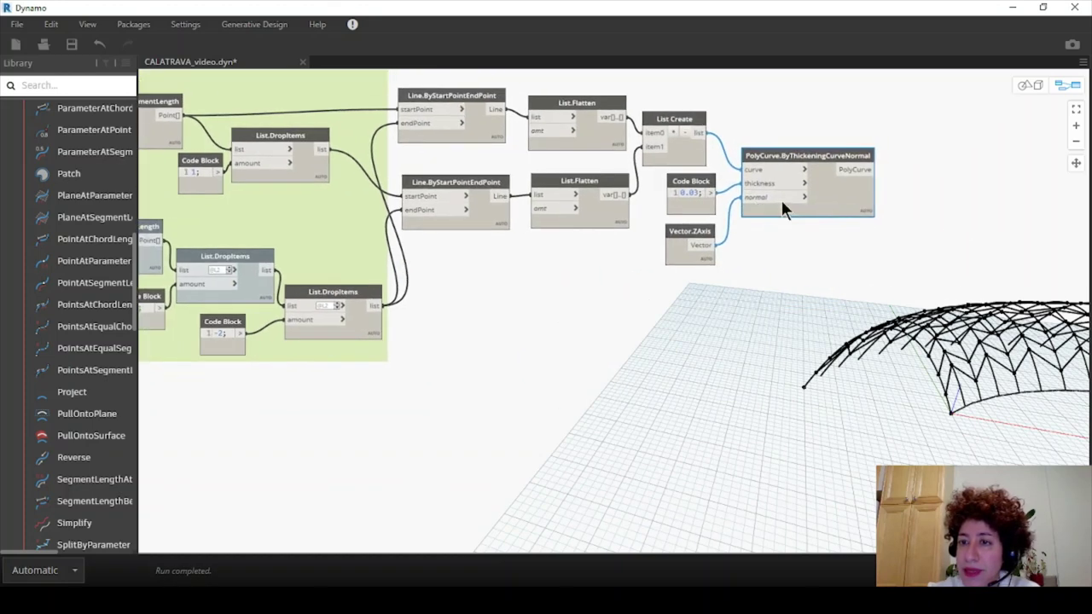
pyautogui.scroll(1, 811, 150)
pyautogui.moveTo(812, 153); pyautogui.dragTo(802, 130)
# Step: Add a Curve.ExtrudeAsSolid (distance) node, feeding its distance from the 0.03 Code Block and its curve from the PolyCurve output
pyautogui.rightClick(952, 151)
pyautogui.write('e')
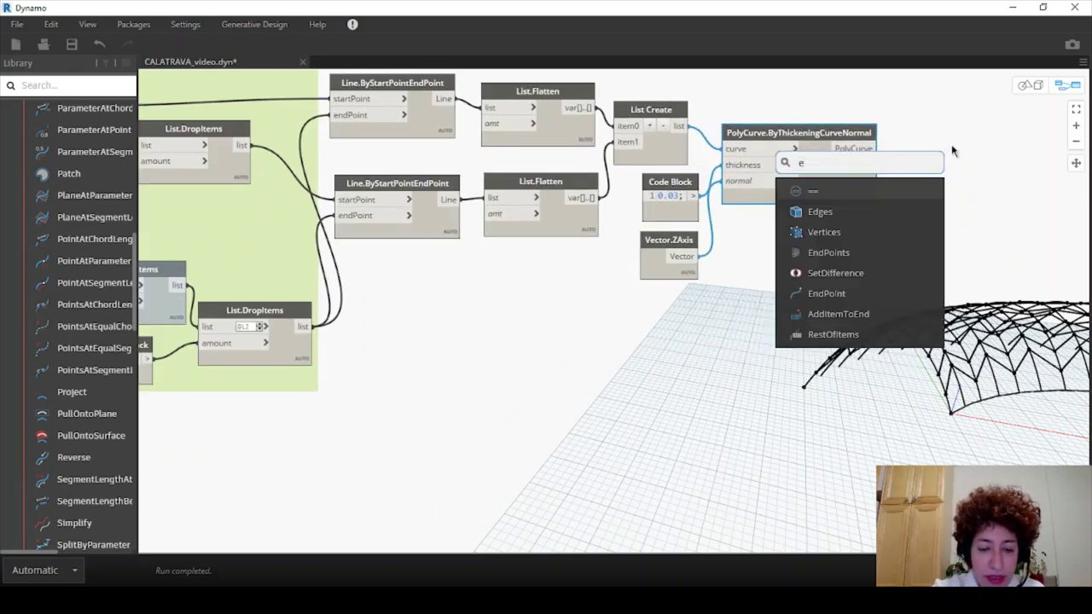
pyautogui.write('xtrude')
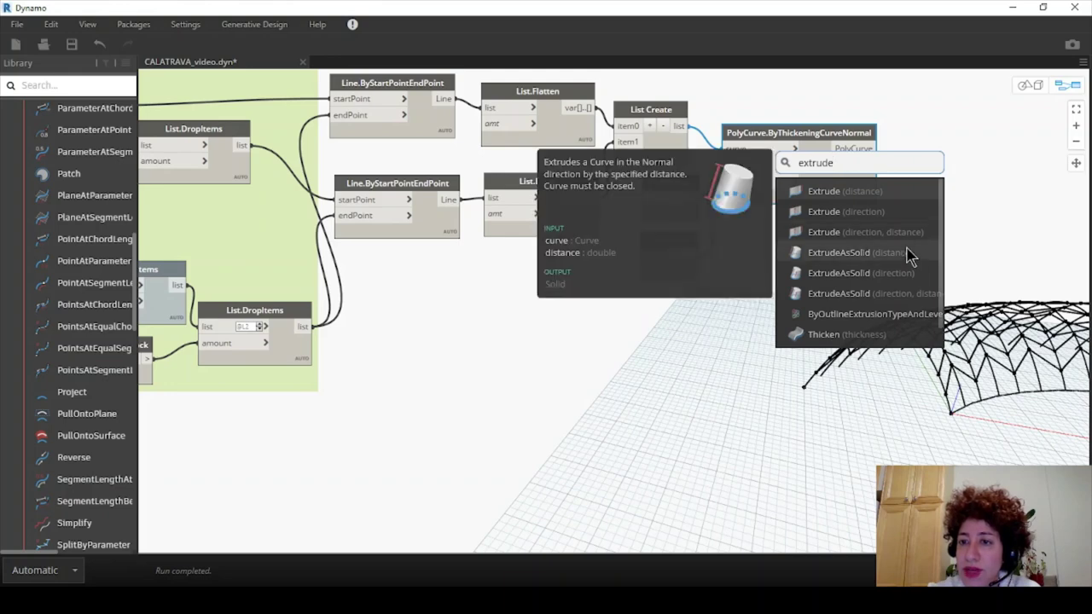
pyautogui.click(908, 253)
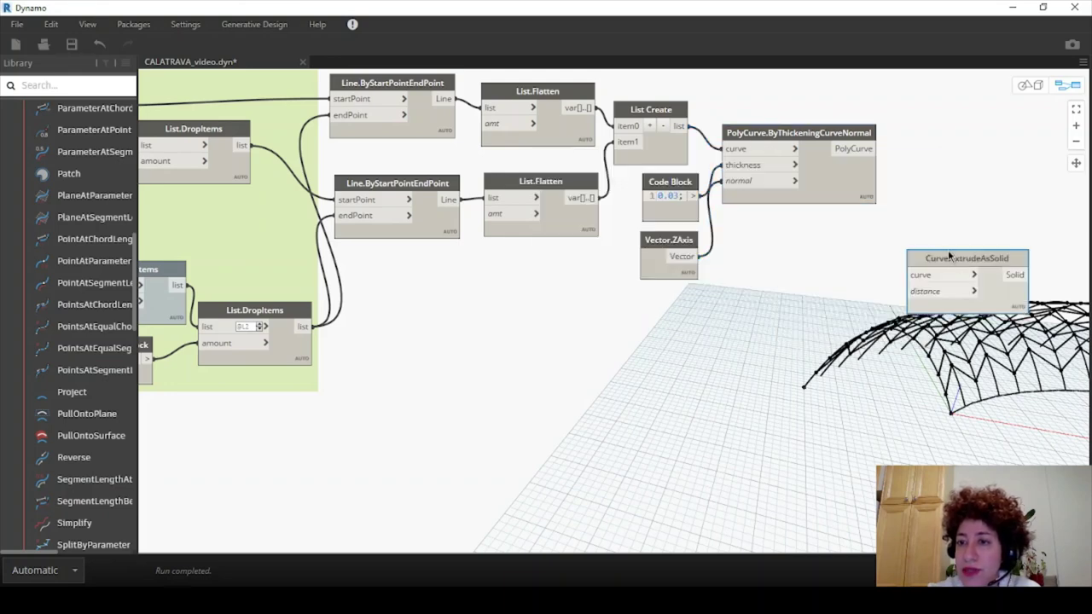
pyautogui.moveTo(938, 323); pyautogui.dragTo(908, 183)
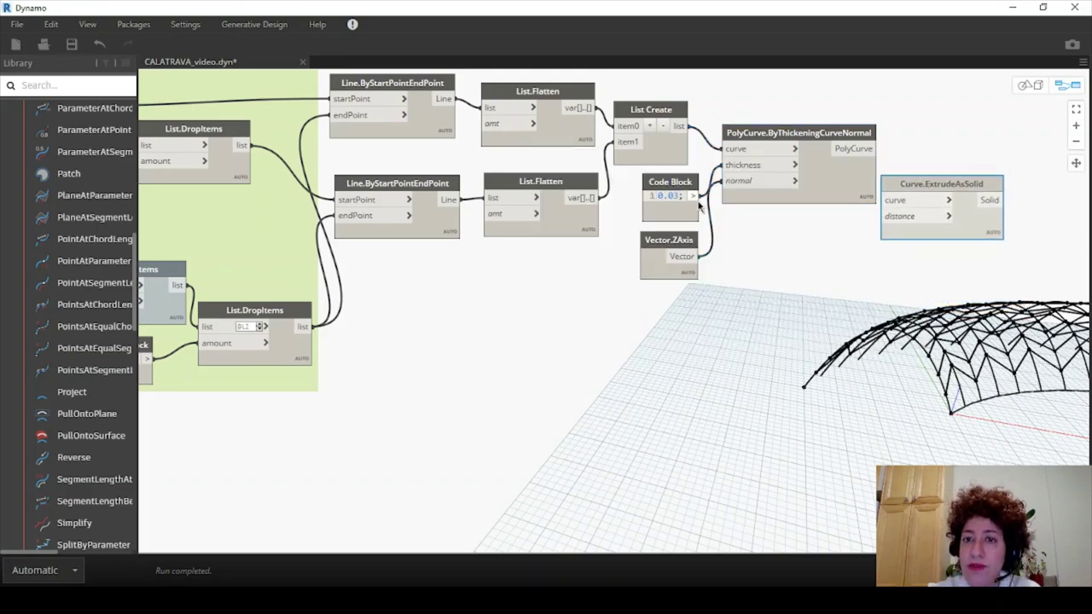
pyautogui.moveTo(693, 196); pyautogui.dragTo(885, 216)
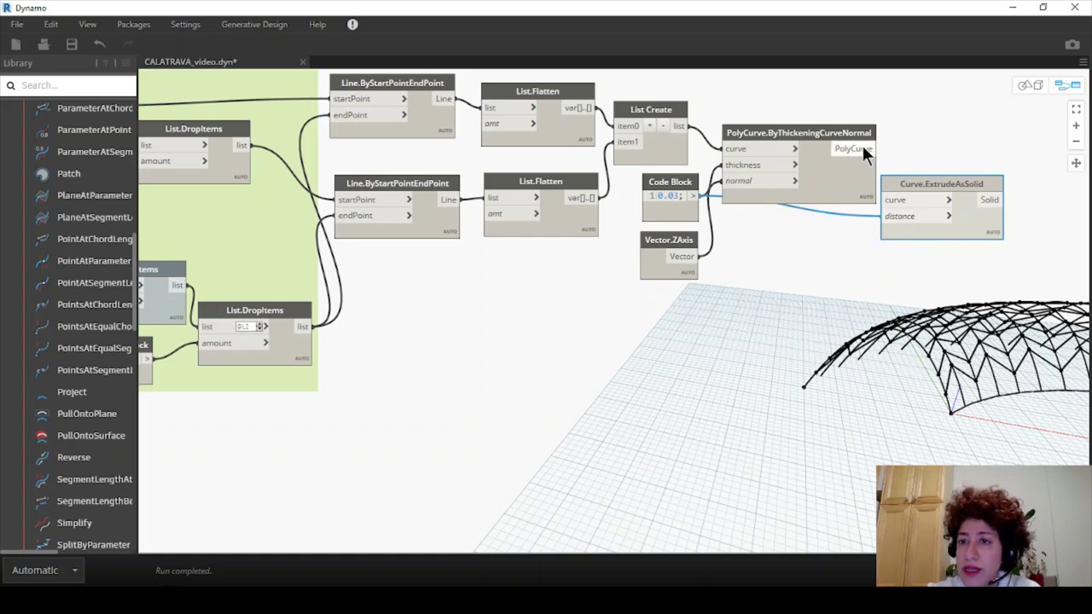
pyautogui.moveTo(865, 149); pyautogui.dragTo(887, 198)
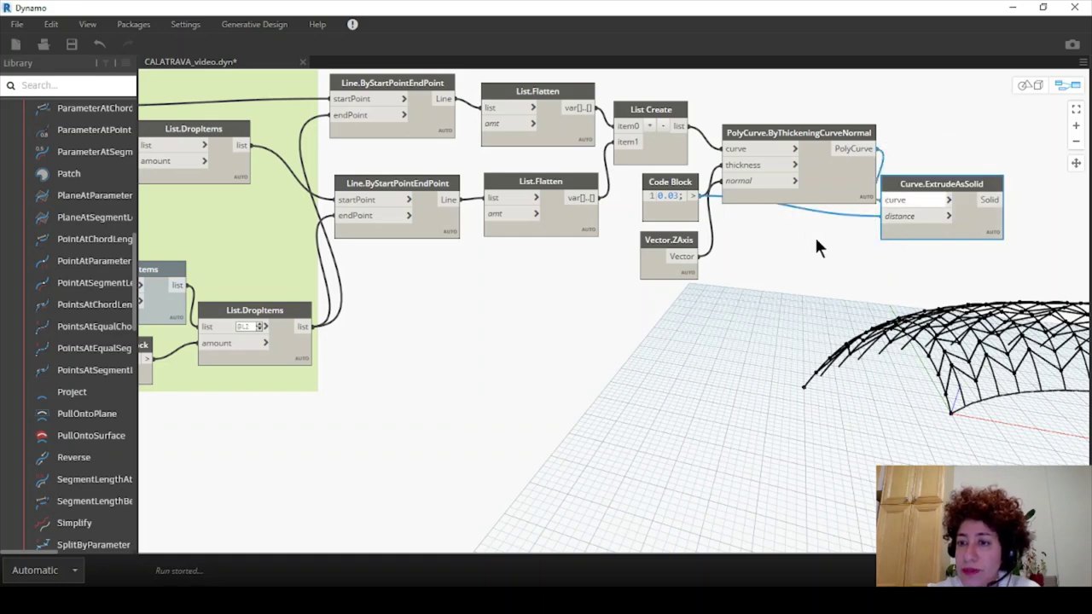
# Step: Inspect the extruded zigzag members in the 3D geometry view, and examine the output list of Curve.ExtrudeAsSolid in the graph
pyautogui.click(1028, 86)
pyautogui.scroll(3, 1032, 413)
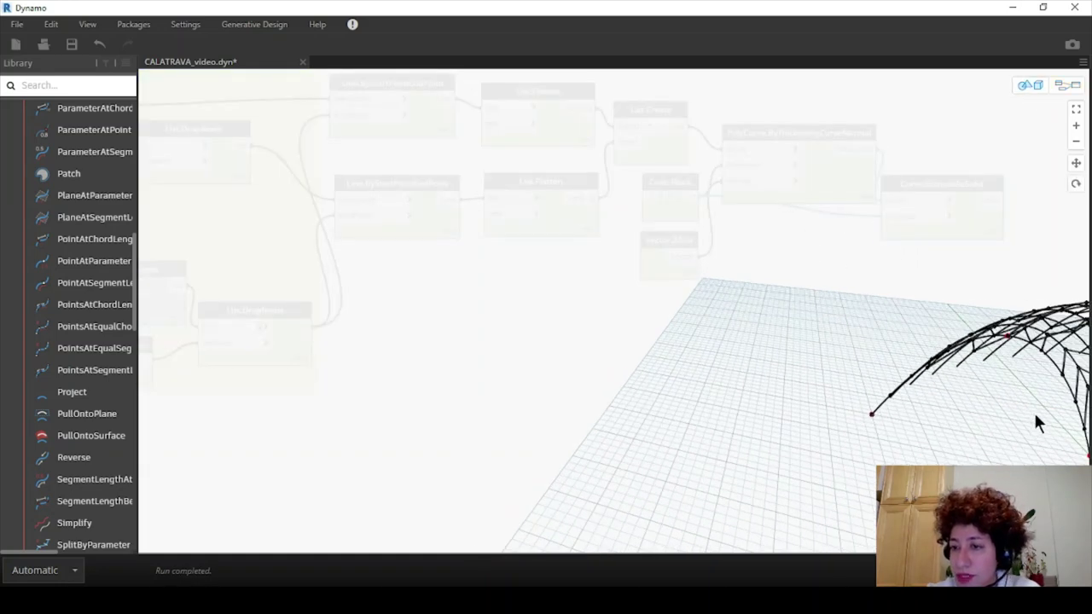
pyautogui.moveTo(1033, 413); pyautogui.dragTo(696, 303, button='right')
pyautogui.scroll(2, 697, 304)
pyautogui.scroll(2, 717, 317)
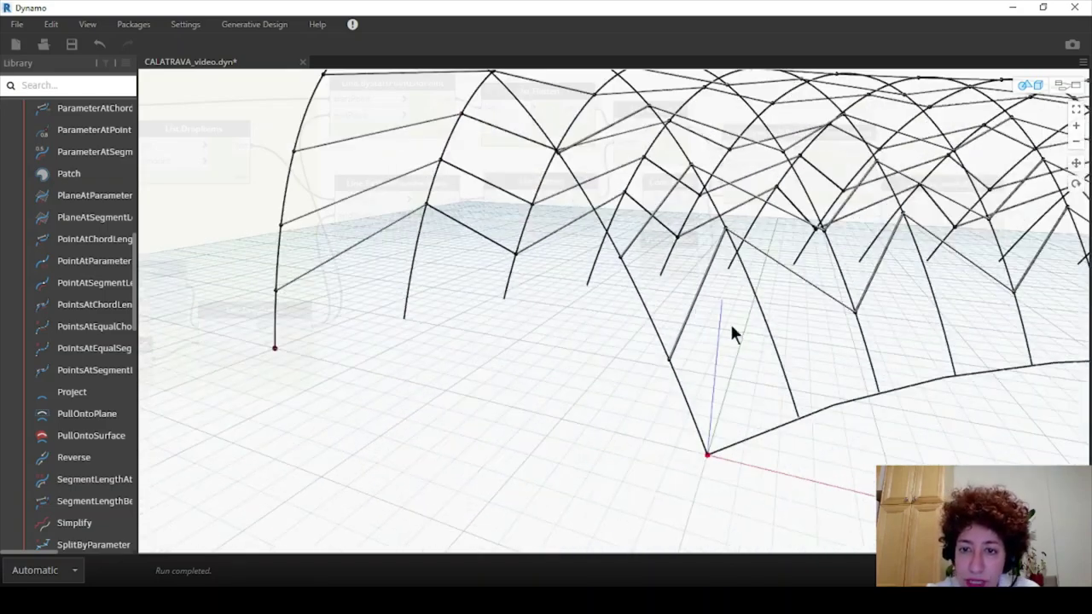
pyautogui.scroll(-6, 861, 375)
pyautogui.moveTo(762, 315); pyautogui.dragTo(1015, 195, button='right')
pyautogui.click(1069, 86)
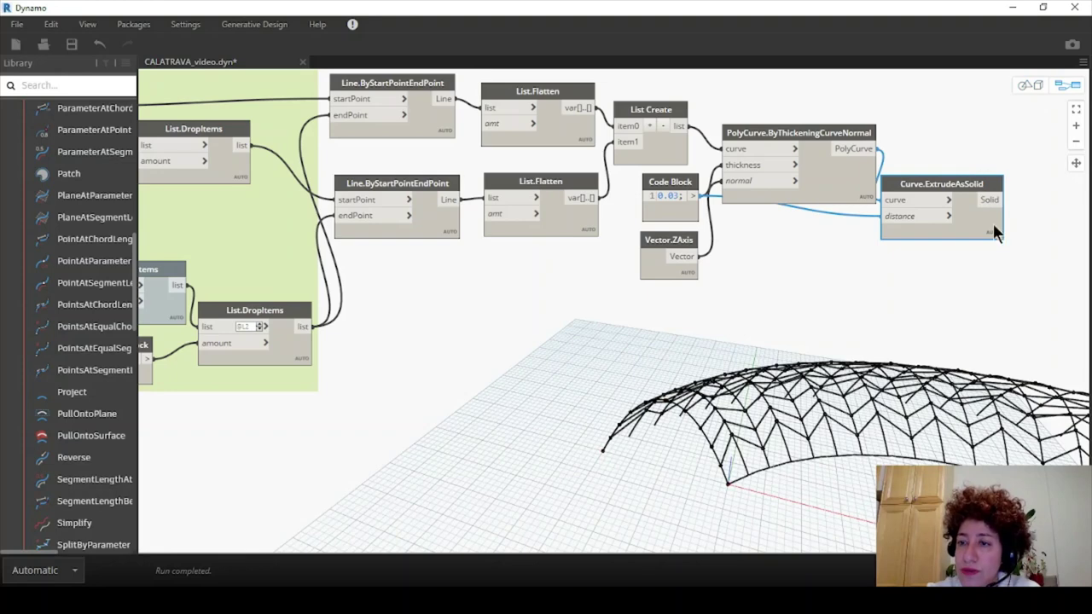
pyautogui.moveTo(986, 244)
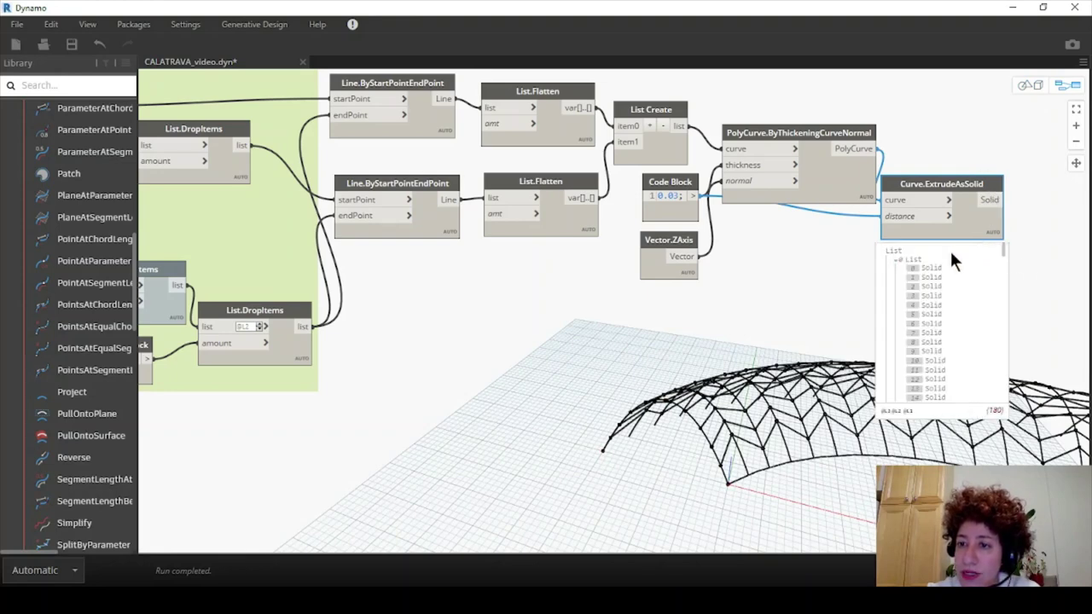
# Step: Add a Solid.ByUnion node beside Curve.ExtrudeAsSolid and feed its solids input from the Curve.ExtrudeAsSolid output
pyautogui.moveTo(949, 248); pyautogui.dragTo(692, 226, button='middle')
pyautogui.scroll(1, 692, 226)
pyautogui.moveTo(598, 125); pyautogui.dragTo(484, 172)
pyautogui.rightClick(625, 183)
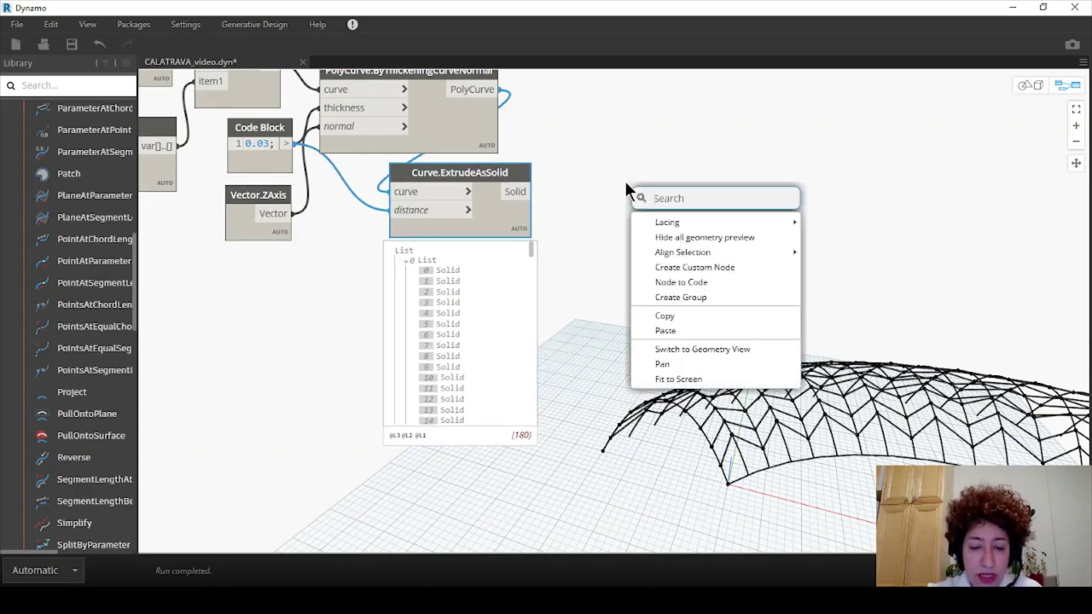
pyautogui.write('union')
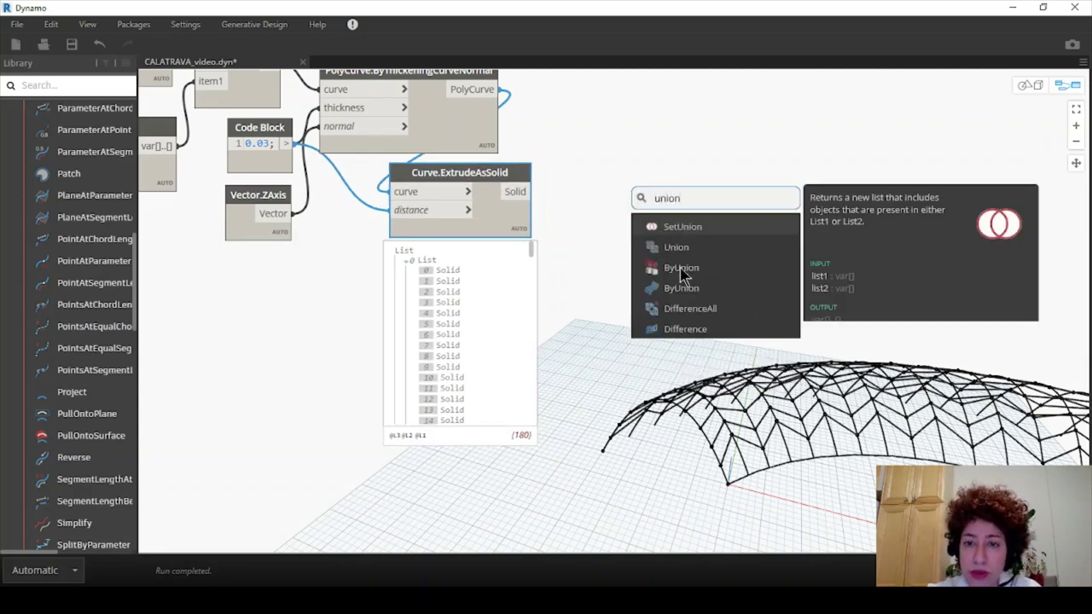
pyautogui.click(717, 285)
pyautogui.moveTo(716, 285); pyautogui.dragTo(592, 184)
pyautogui.moveTo(516, 191); pyautogui.dragTo(564, 203)
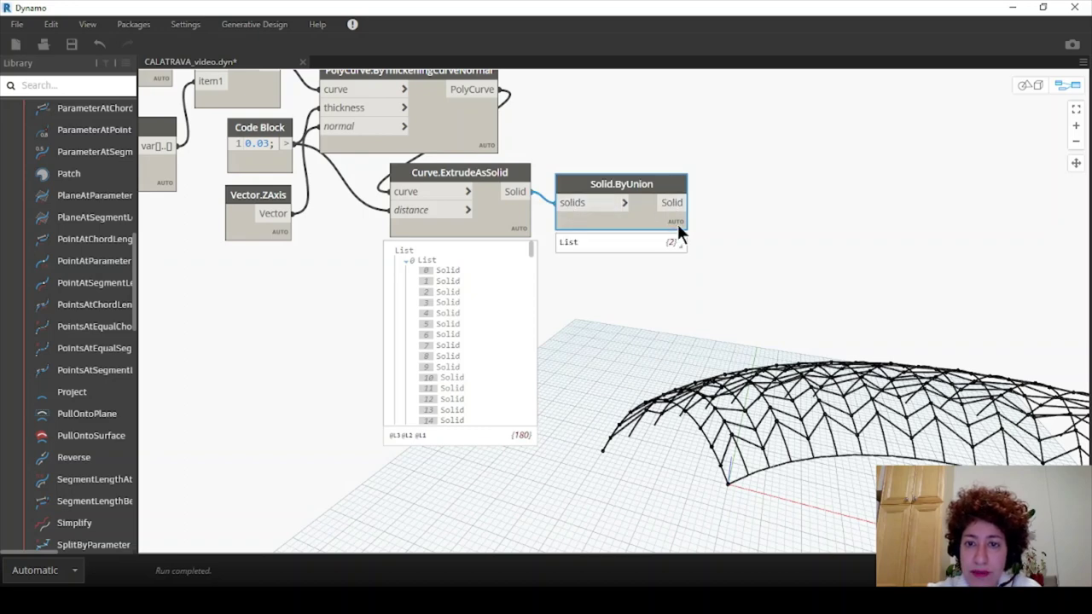
pyautogui.moveTo(660, 180); pyautogui.dragTo(656, 172)
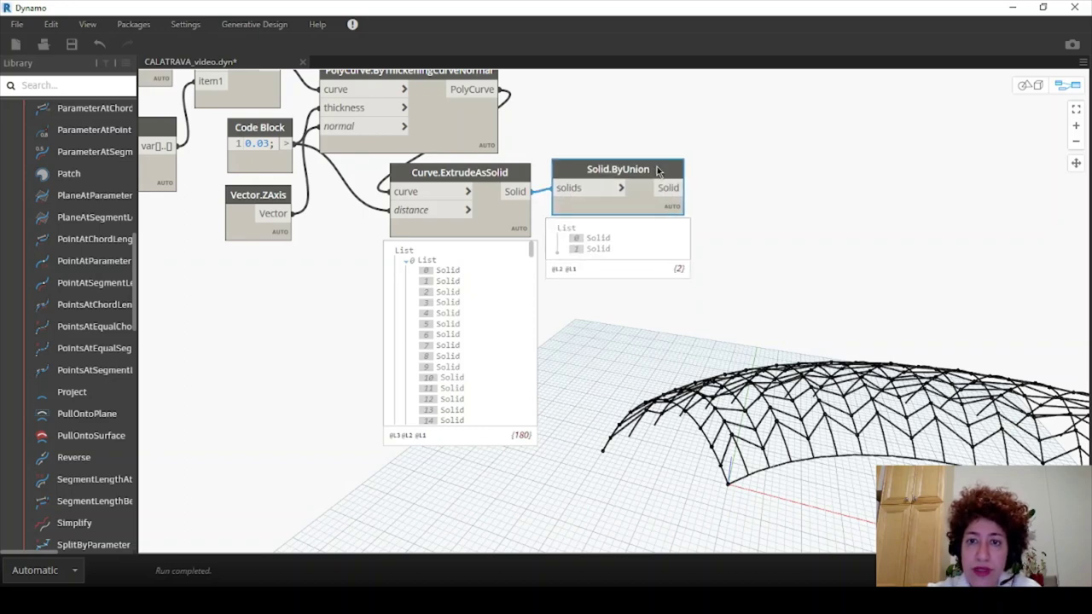
# Step: Add a second Solid.ByUnion node and connect the first union's Solid output to its solids input
pyautogui.rightClick(772, 199)
pyautogui.write('union')
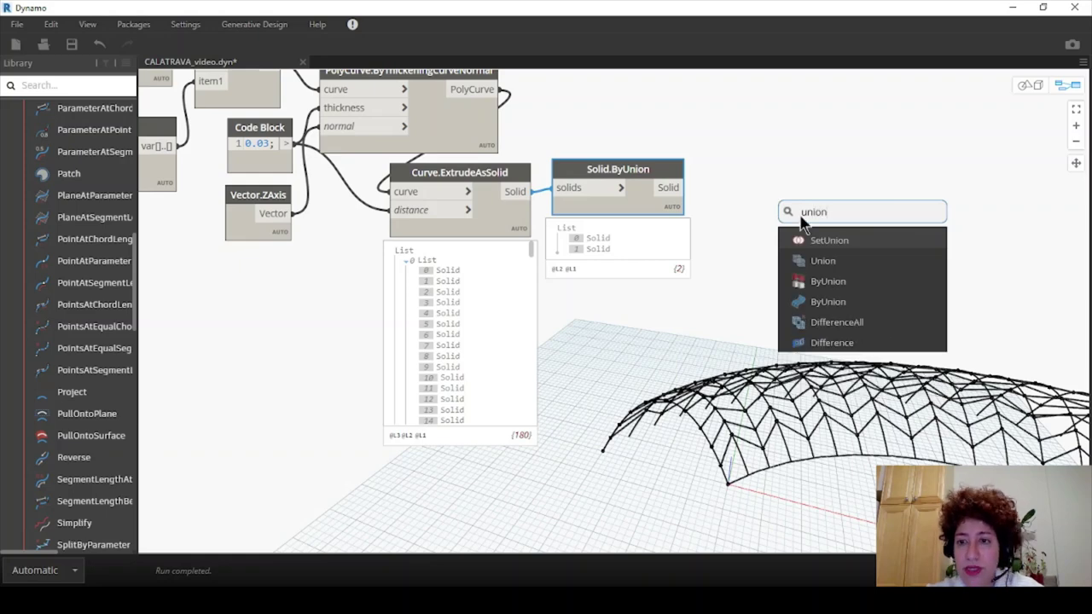
pyautogui.click(824, 282)
pyautogui.moveTo(829, 286); pyautogui.dragTo(719, 172)
pyautogui.click(672, 188)
pyautogui.click(718, 193)
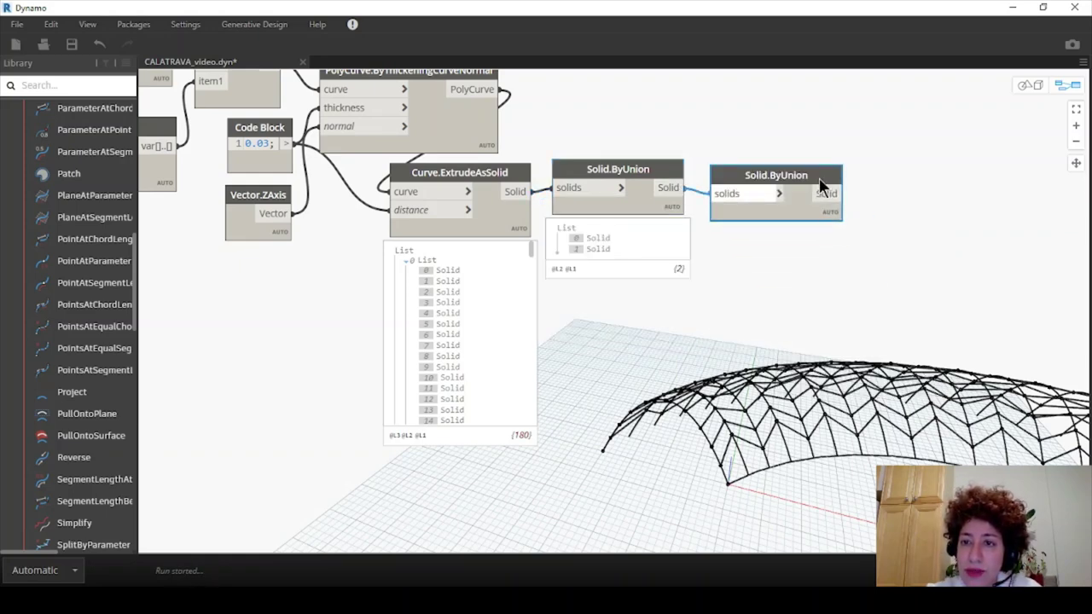
# Step: Hide the output previews of Curve.ExtrudeAsSolid and both Solid.ByUnion nodes
pyautogui.click(665, 228)
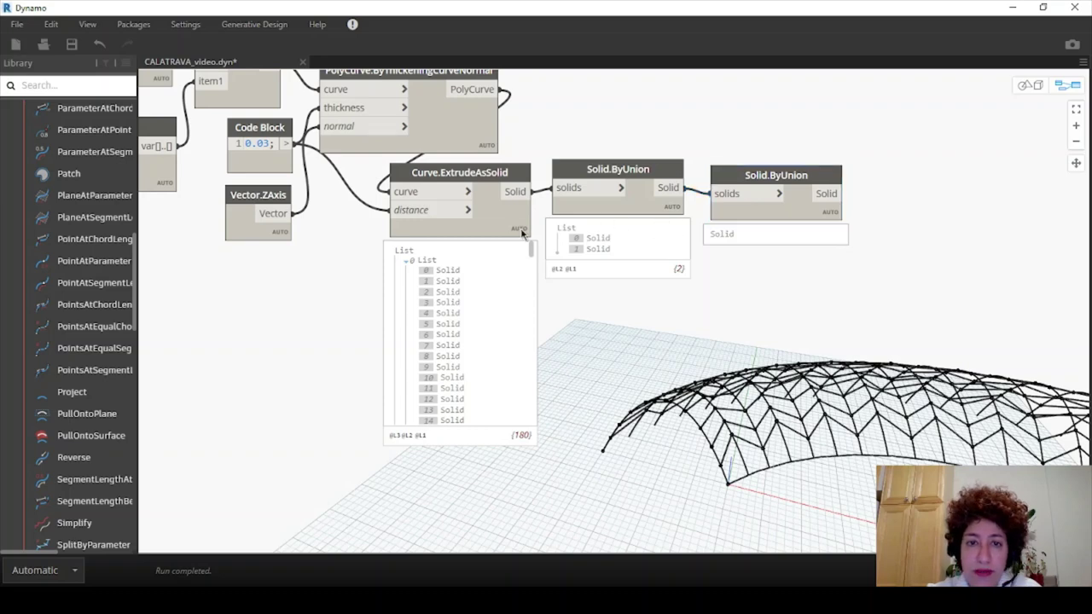
pyautogui.click(516, 247)
pyautogui.click(668, 227)
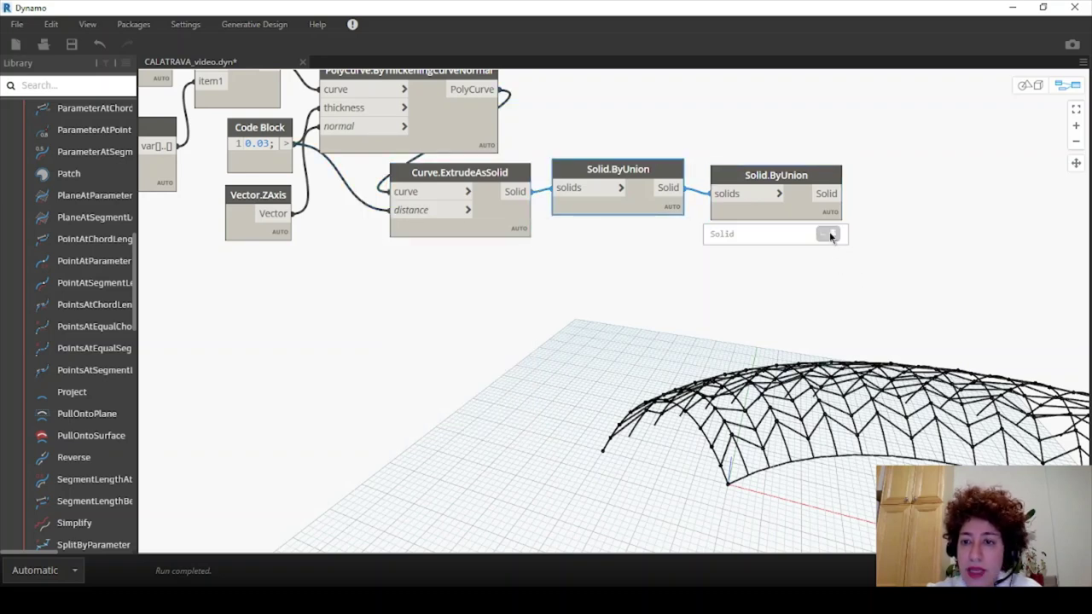
pyautogui.click(828, 231)
# Step: Arrange the Curve.ExtrudeAsSolid and Solid.ByUnion nodes more compactly beneath the PolyCurve.ByThickeningCurveNormal node
pyautogui.scroll(-5, 829, 231)
pyautogui.scroll(4, 903, 233)
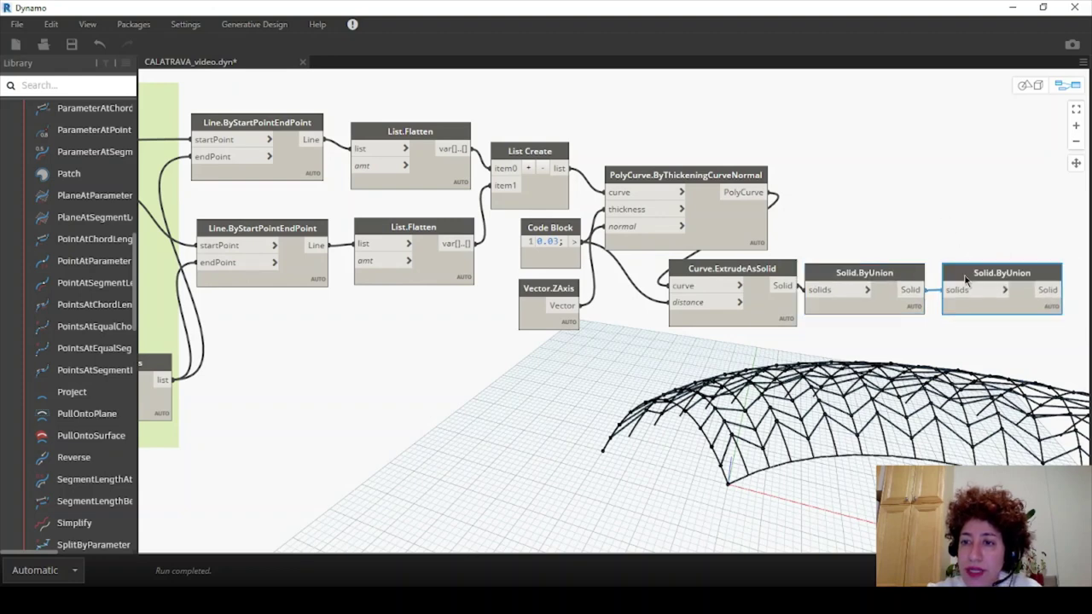
pyautogui.moveTo(974, 332); pyautogui.dragTo(712, 282)
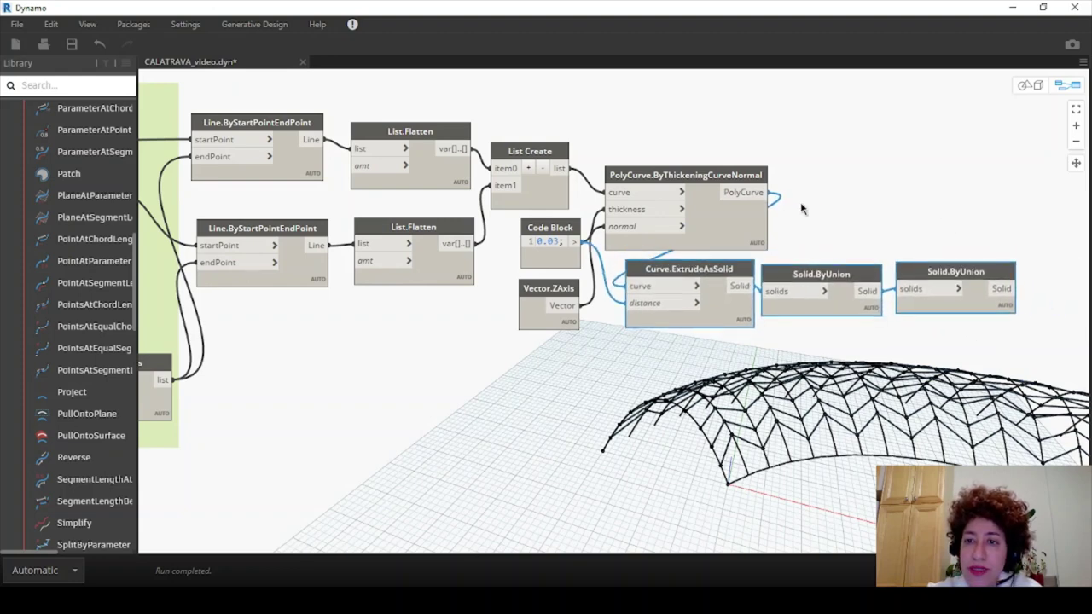
pyautogui.moveTo(959, 335); pyautogui.dragTo(239, 78)
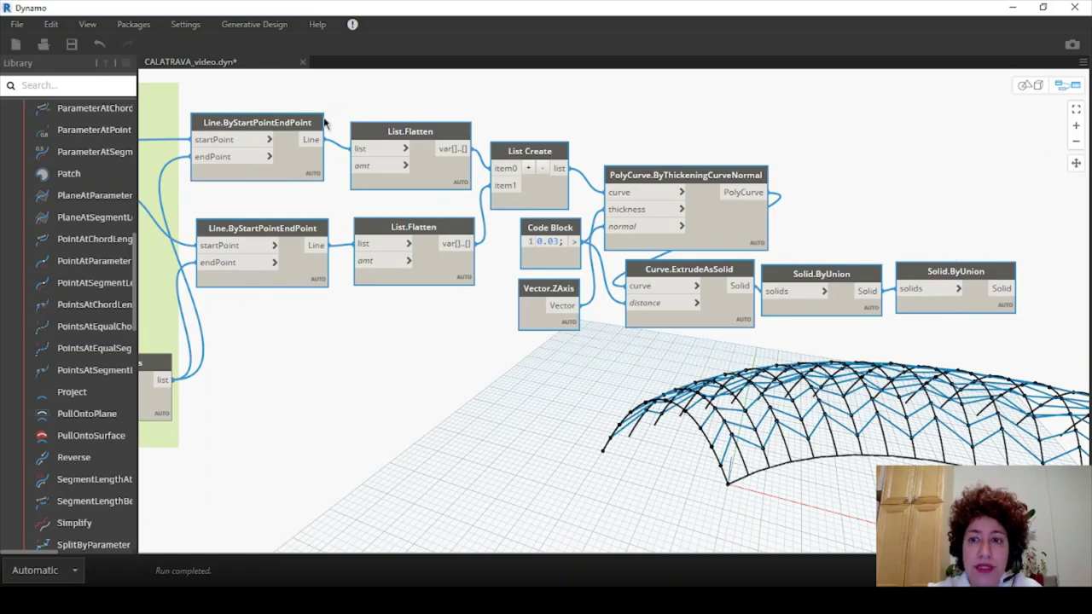
# Step: Group all nodes from the two Line.ByStartPointEndPoint nodes through the final Solid.ByUnion, and title the group "Small structural elements"
pyautogui.moveTo(950, 272); pyautogui.dragTo(264, 74)
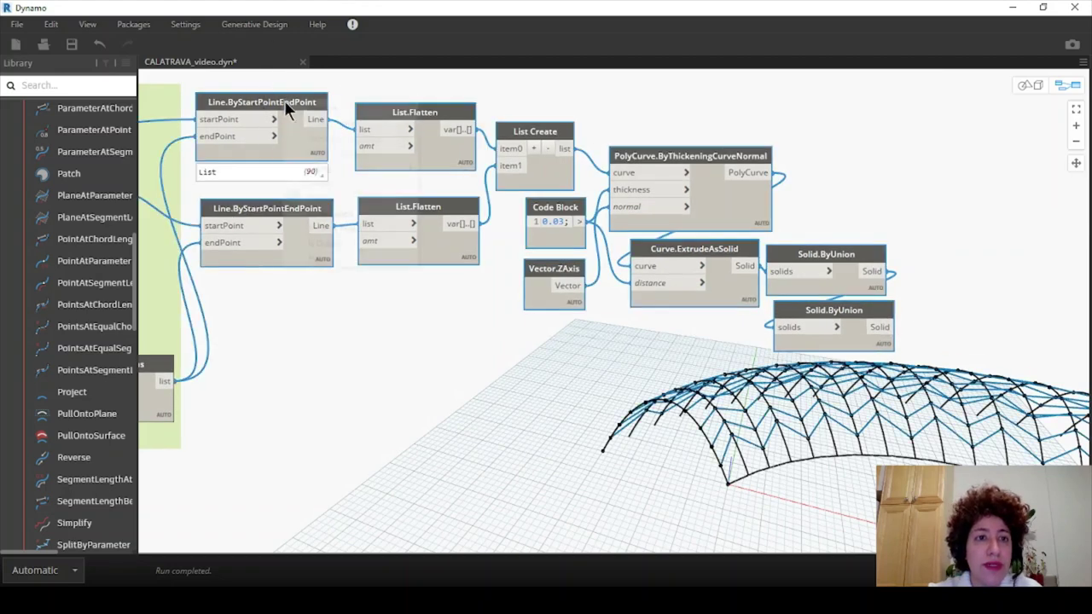
pyautogui.rightClick(284, 99)
pyautogui.click(324, 124)
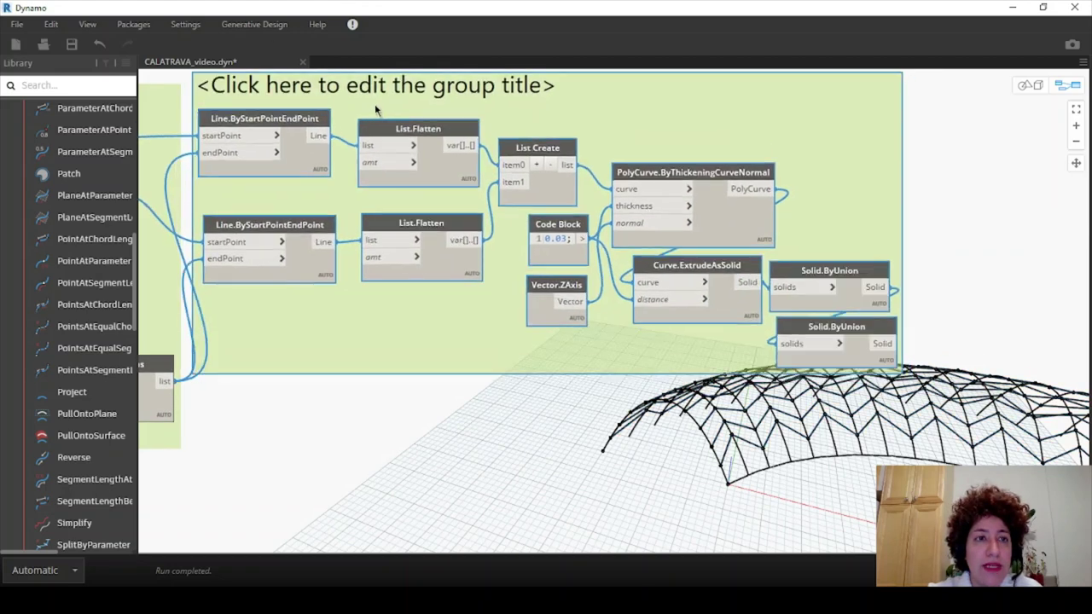
pyautogui.doubleClick(374, 78)
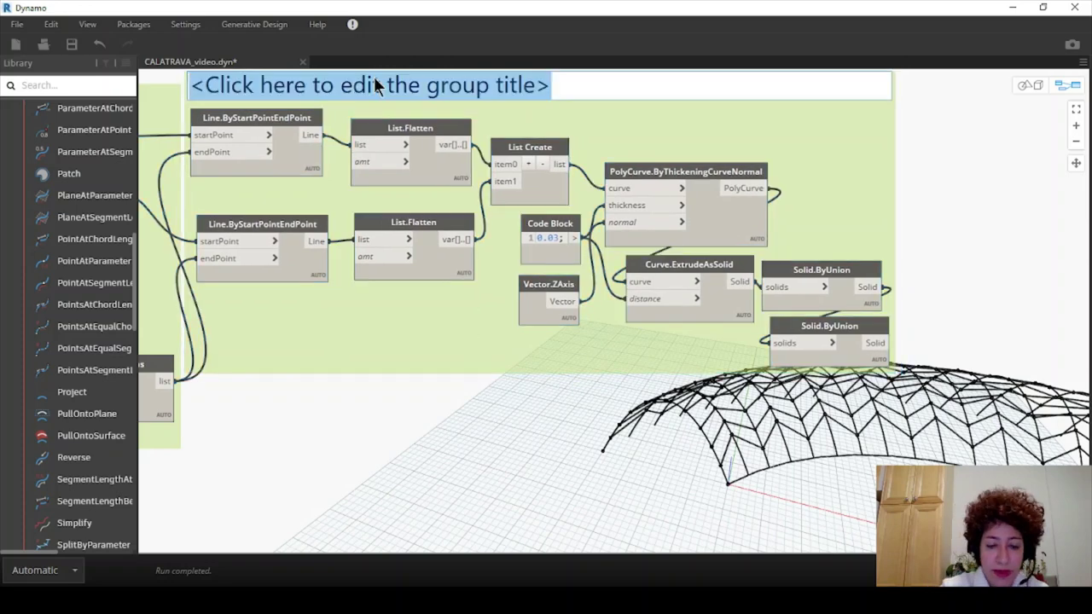
pyautogui.write('Small srtu')
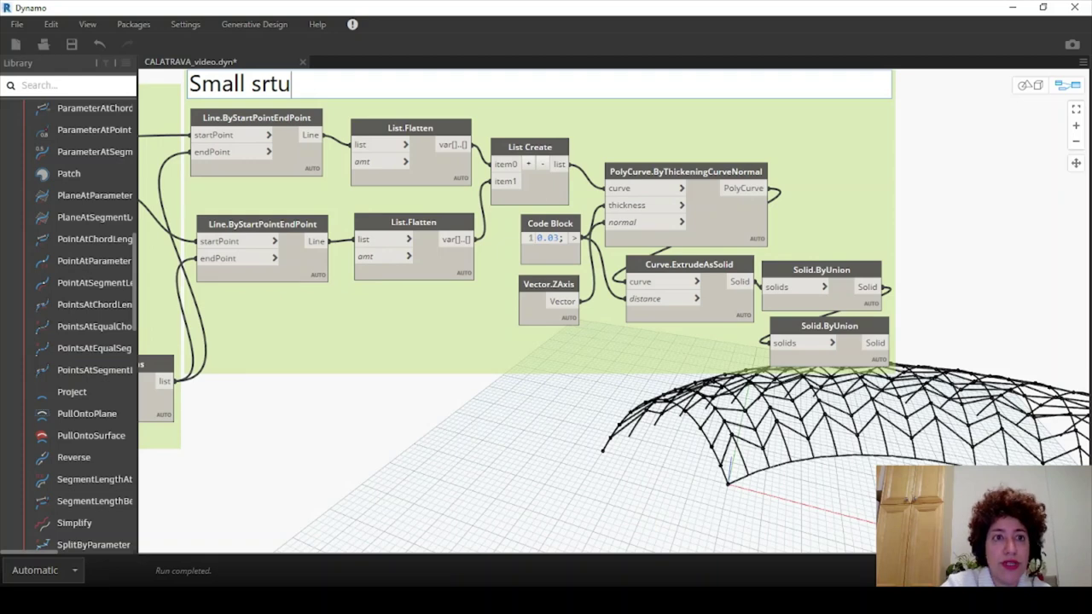
pyautogui.press('BackSpace')
pyautogui.press('BackSpace')
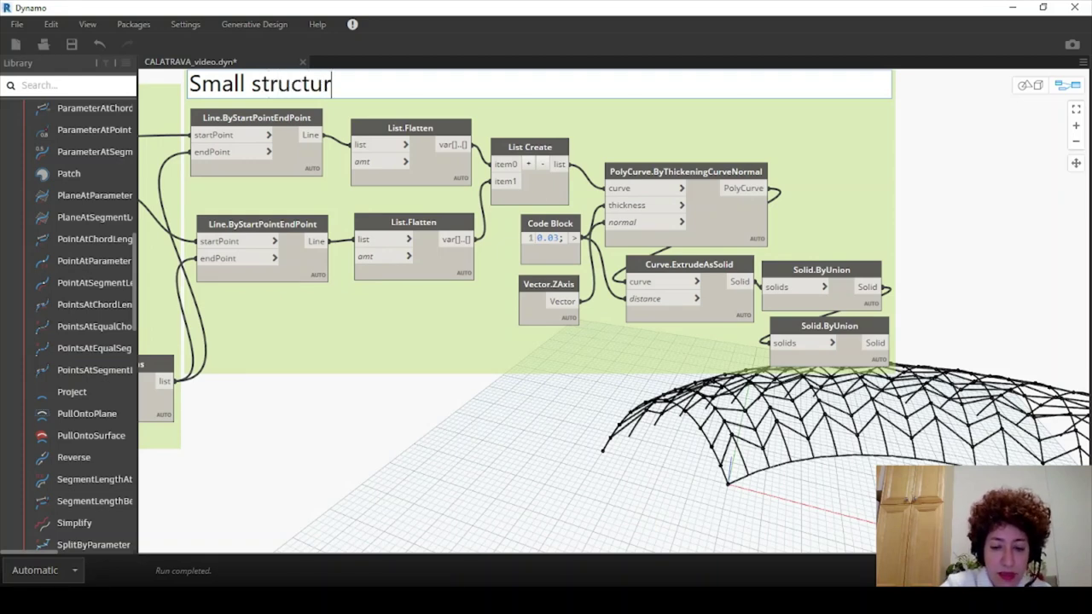
pyautogui.write('al elements')
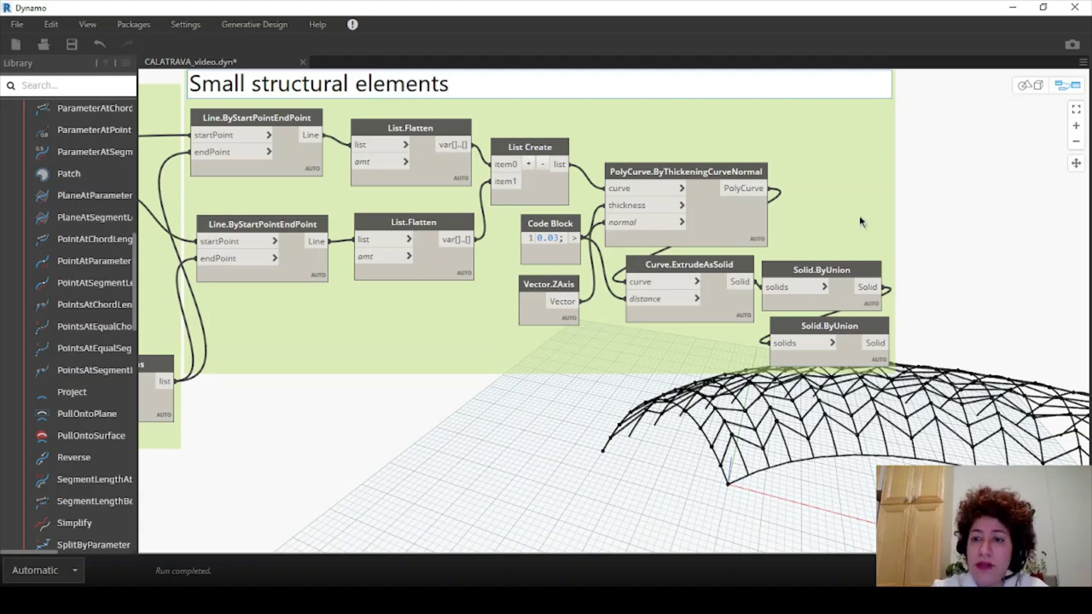
# Step: Turn on the geometry preview of the Surface.GetIsoline node in the Arcs group
pyautogui.scroll(-1, 811, 358)
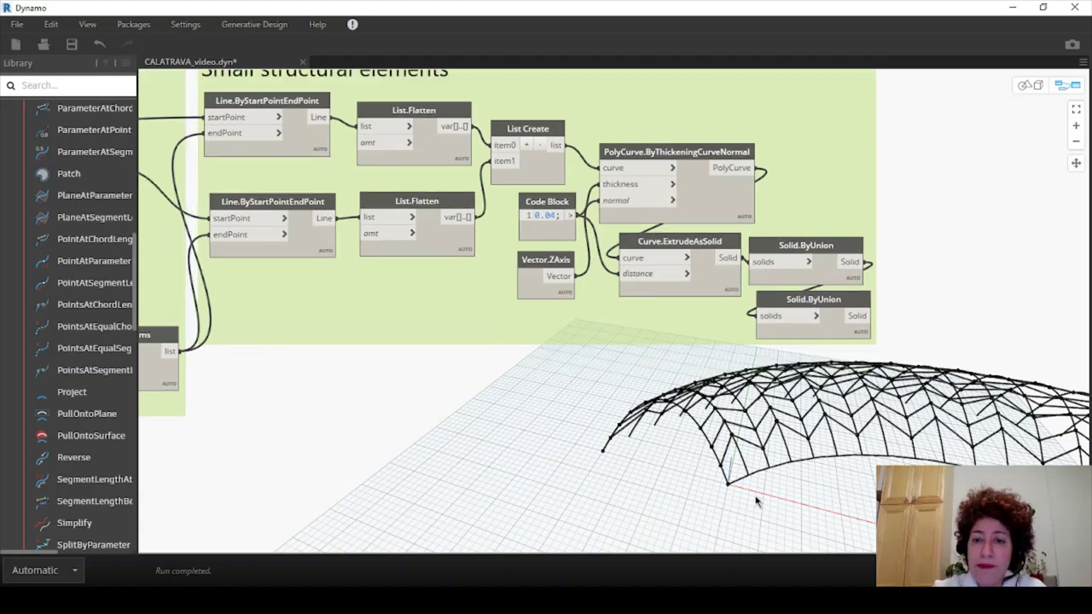
pyautogui.scroll(-1, 663, 408)
pyautogui.scroll(-2, 604, 249)
pyautogui.moveTo(440, 327); pyautogui.dragTo(527, 303, button='middle')
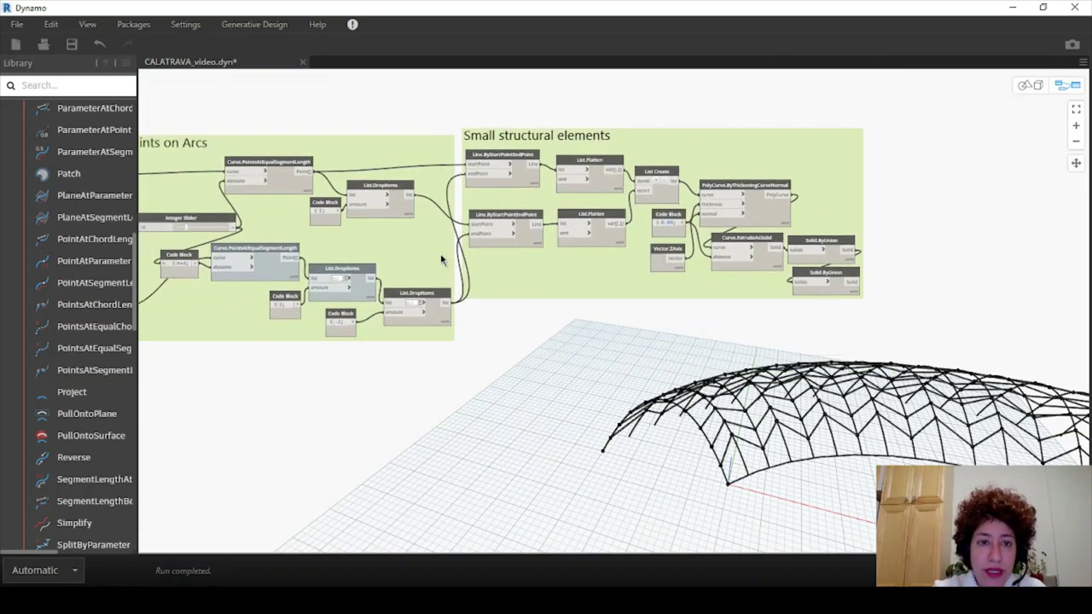
pyautogui.scroll(3, 439, 251)
pyautogui.scroll(-3, 432, 241)
pyautogui.scroll(3, 402, 162)
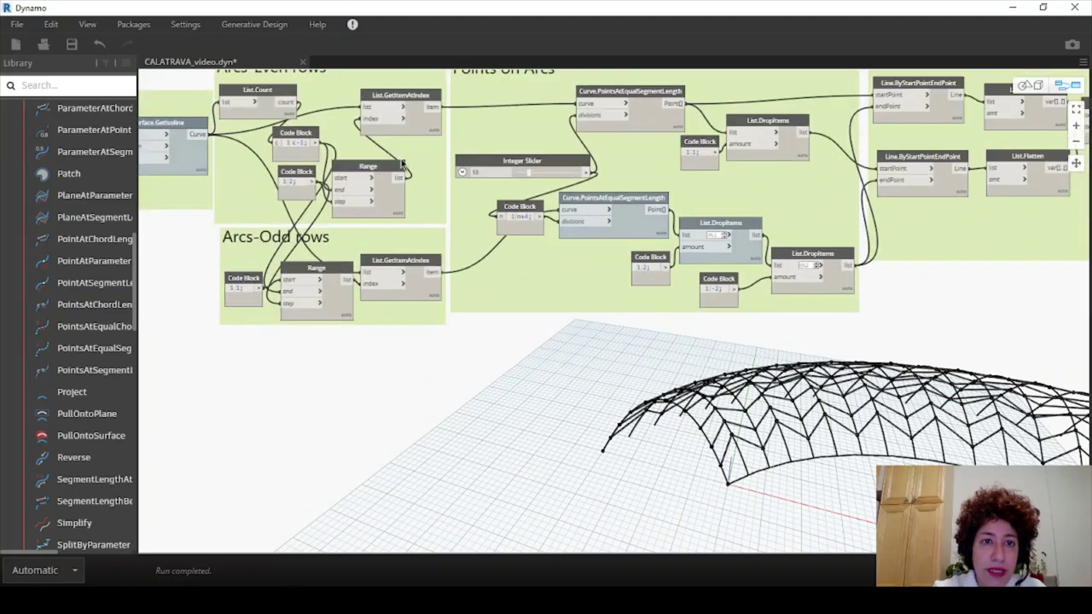
pyautogui.click(200, 126)
pyautogui.rightClick(196, 124)
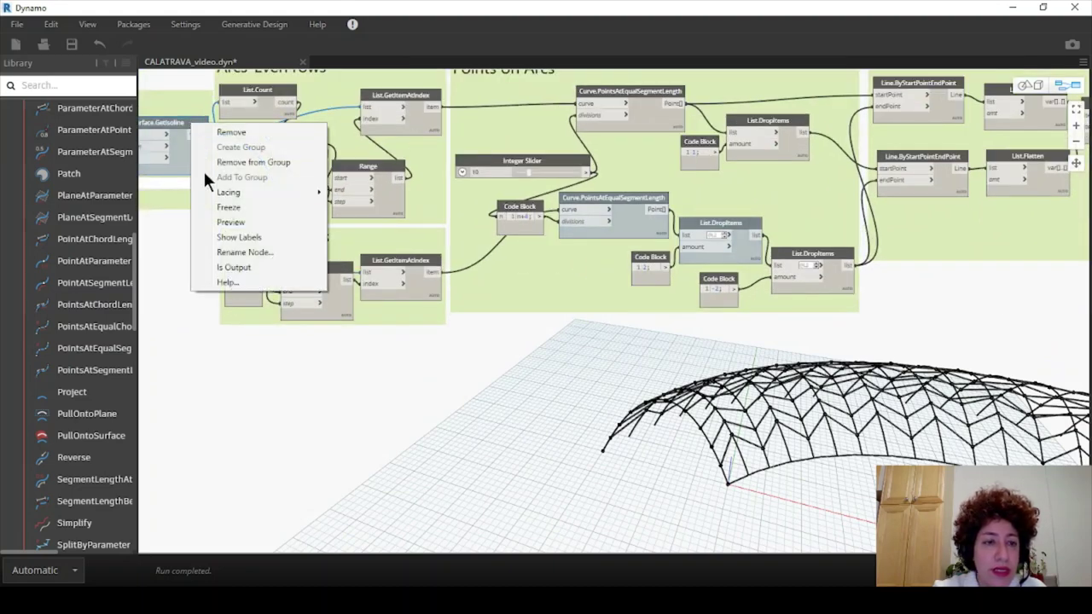
pyautogui.click(224, 223)
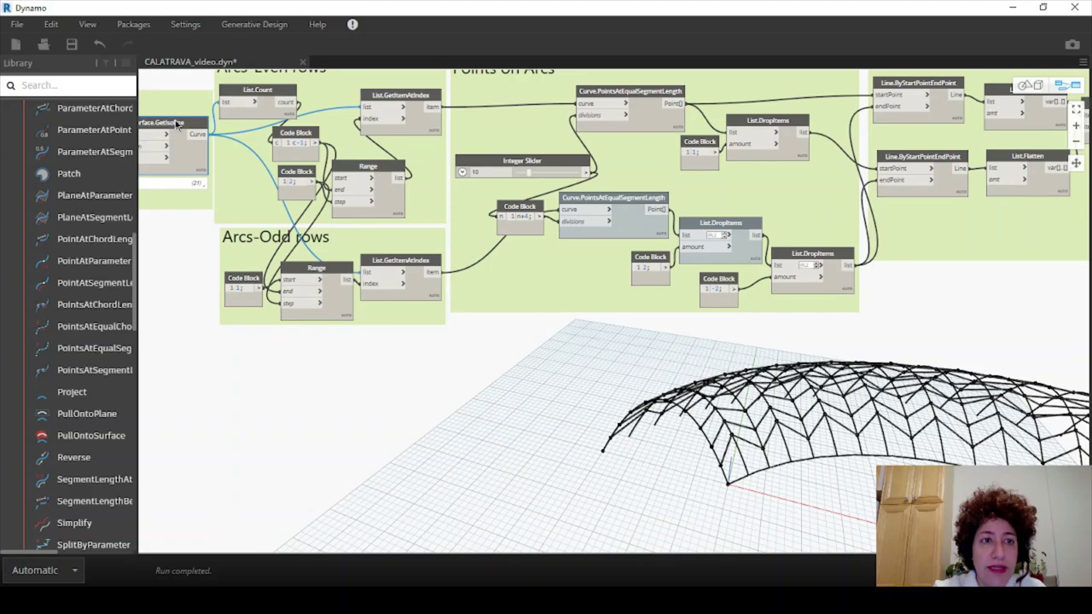
# Step: Examine the Surface.GetIsoline and Sequence nodes in the Arcs group and their output lists
pyautogui.moveTo(307, 281); pyautogui.dragTo(490, 305, button='middle')
pyautogui.scroll(3, 315, 183)
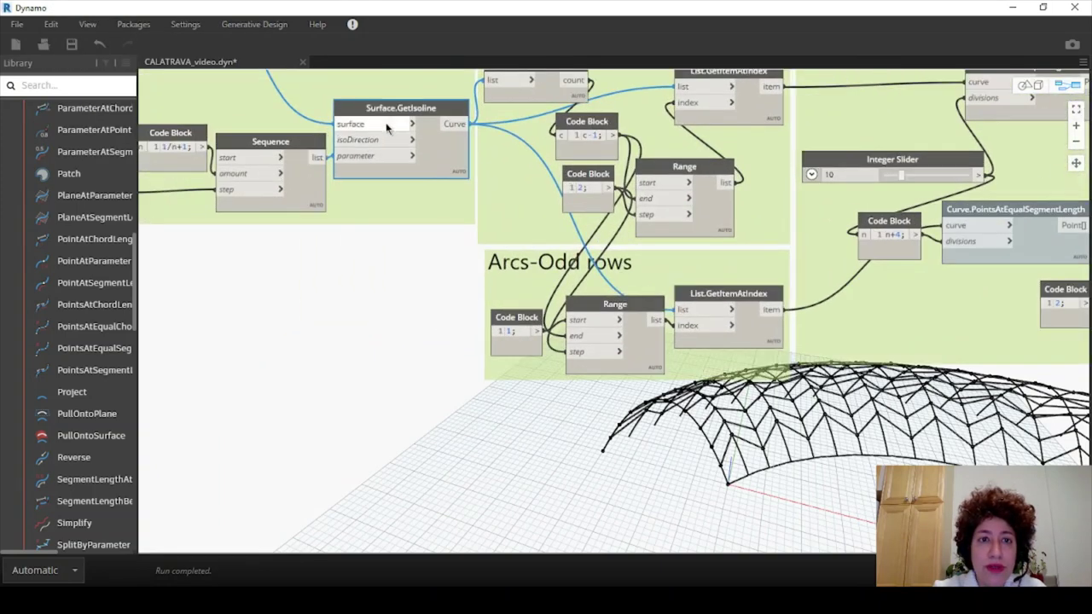
pyautogui.moveTo(392, 121)
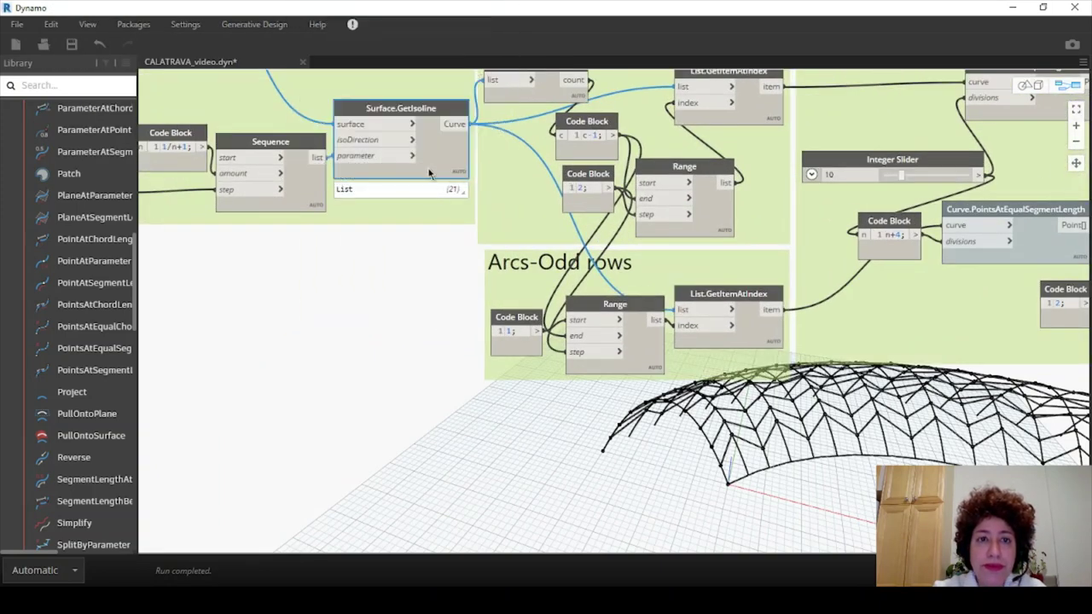
pyautogui.scroll(-4, 424, 237)
pyautogui.scroll(2, 419, 228)
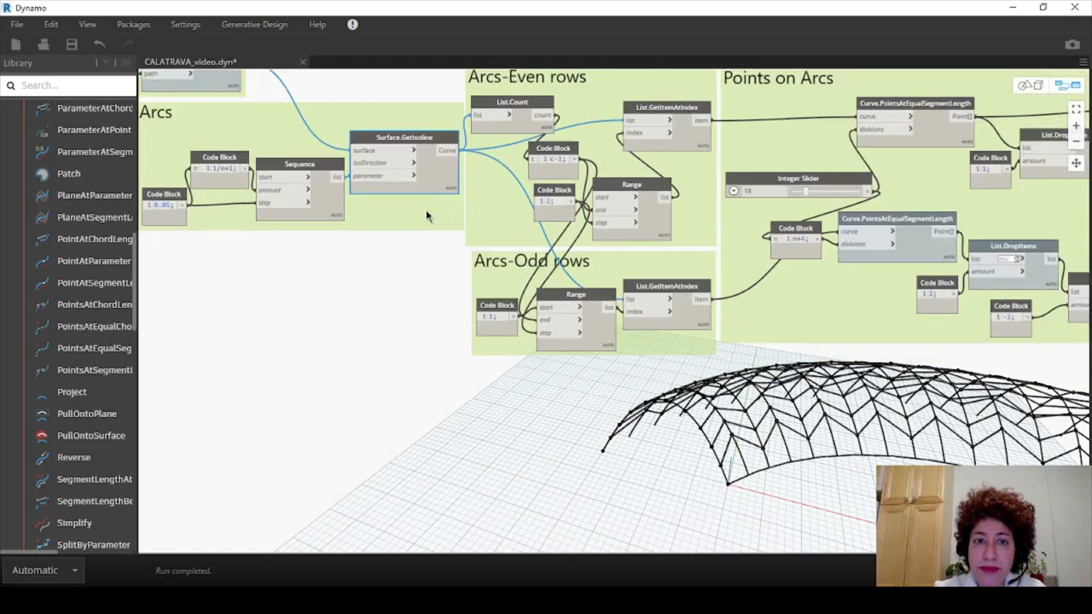
pyautogui.scroll(1, 426, 215)
pyautogui.scroll(-2, 418, 214)
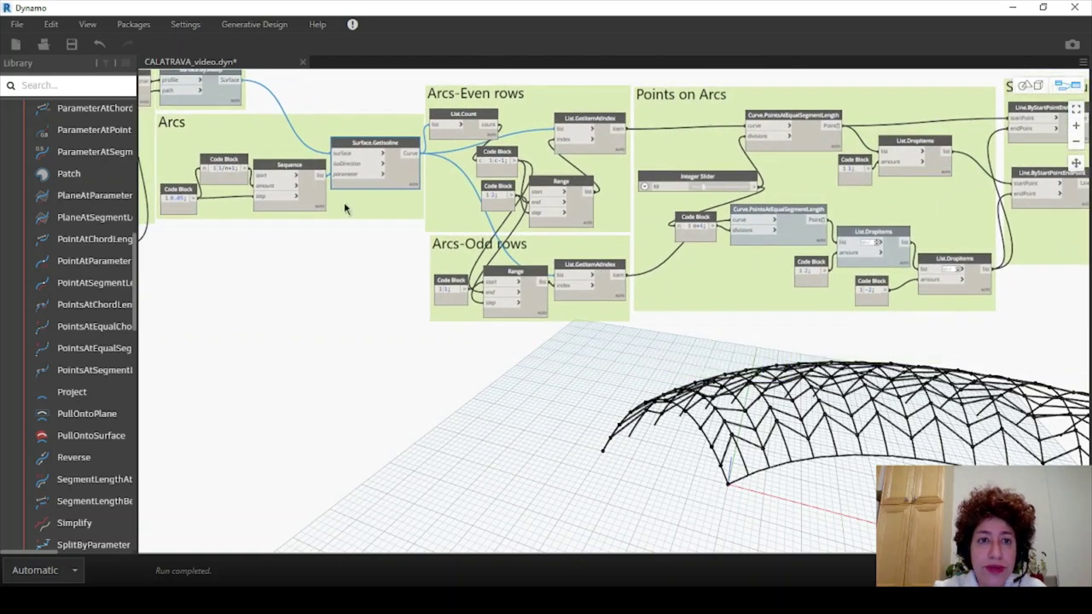
pyautogui.scroll(1, 265, 206)
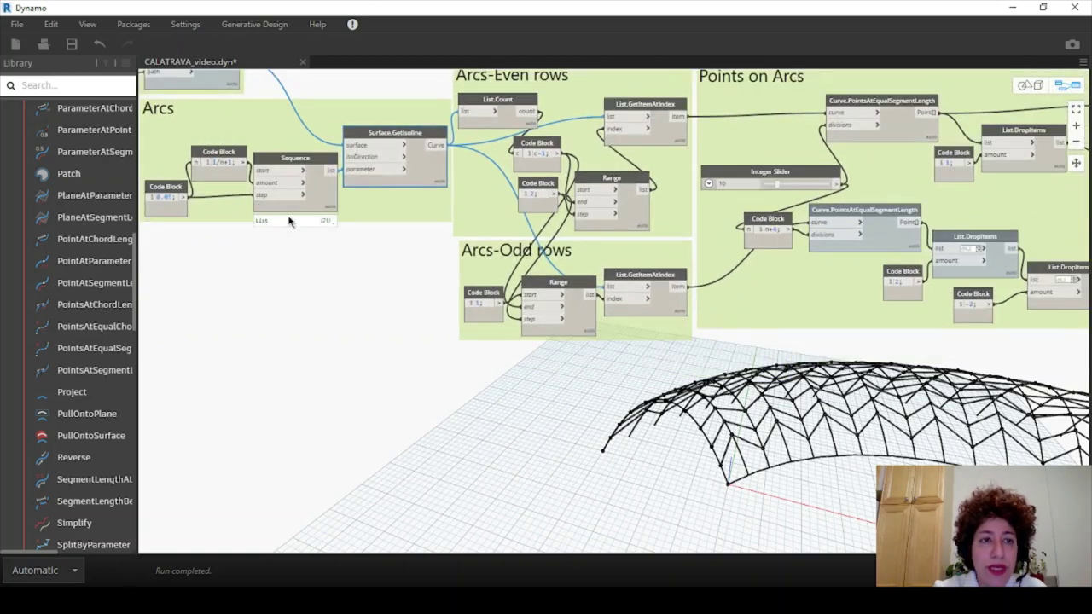
pyautogui.scroll(2, 290, 223)
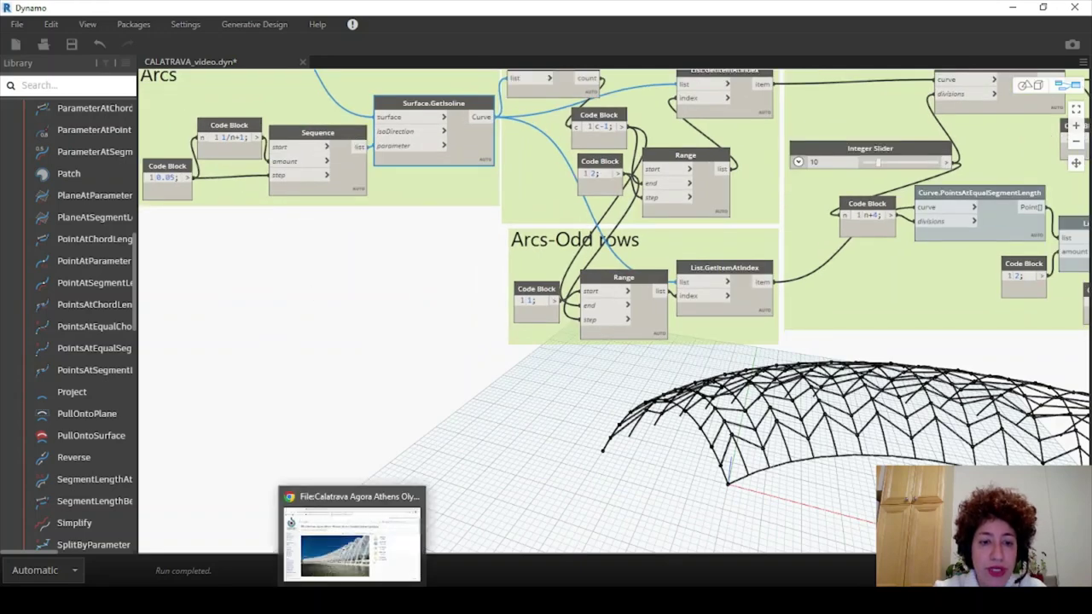
# Step: Switch to Chrome to view the Calatrava Agora Athens reference photo on Wikimedia Commons, and return to Dynamo
pyautogui.click(353, 537)
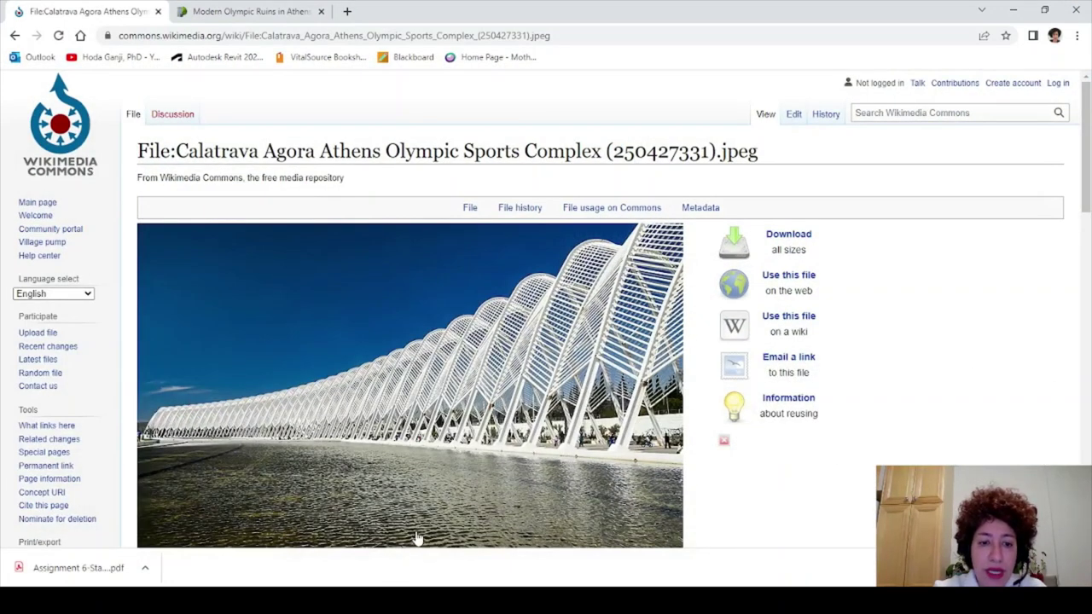
pyautogui.click(358, 597)
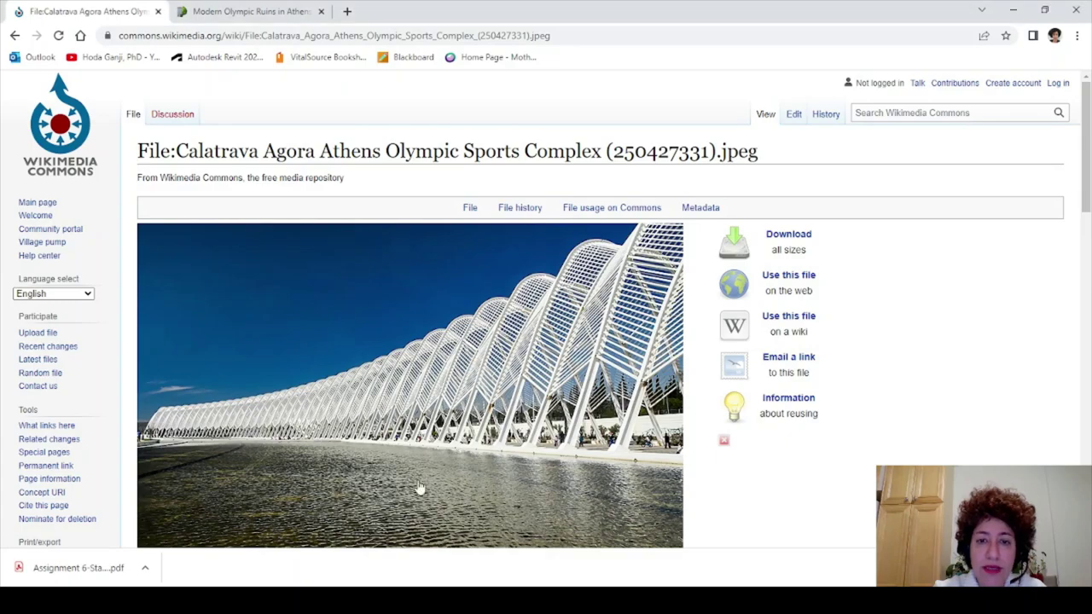
pyautogui.click(1012, 9)
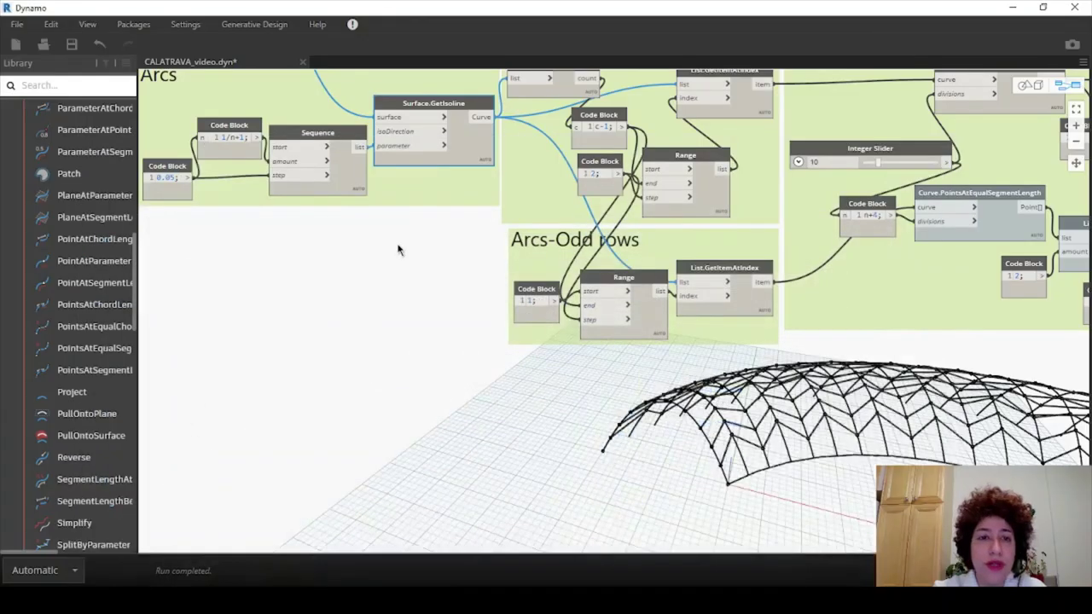
# Step: Add a Curve.StartPoint node below the Arcs group and feed its curve input from the Surface.GetIsoline Curve output
pyautogui.scroll(-1, 390, 257)
pyautogui.scroll(1, 373, 308)
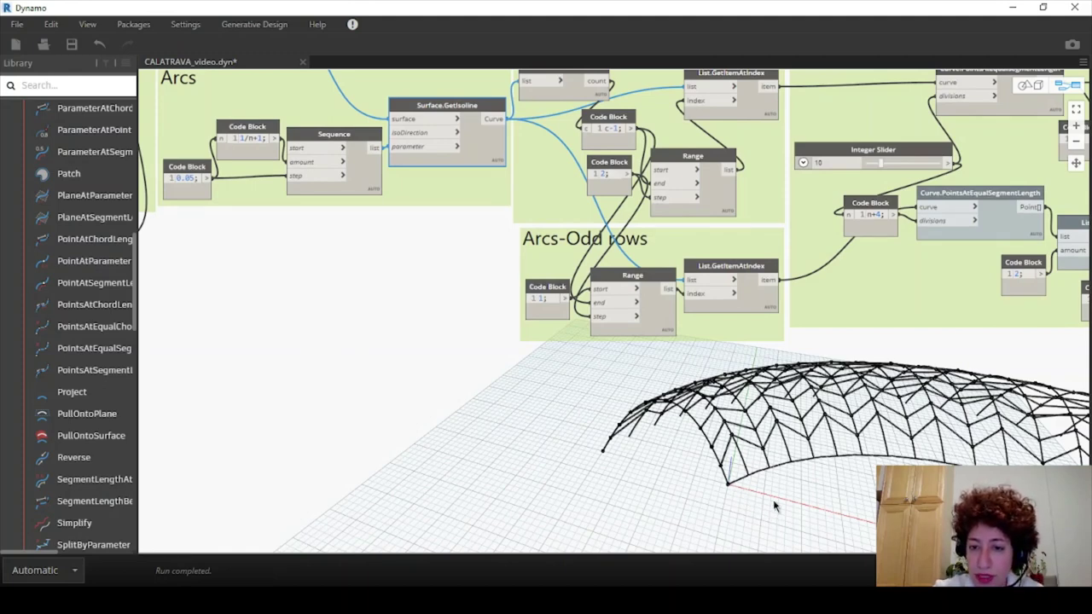
pyautogui.rightClick(312, 275)
pyautogui.write('start')
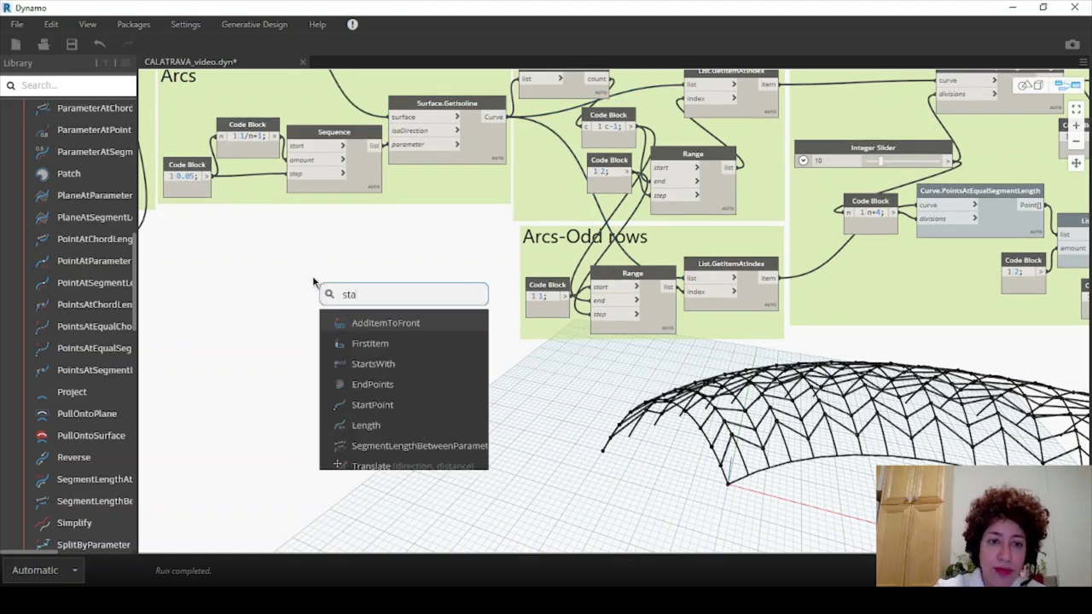
pyautogui.click(385, 405)
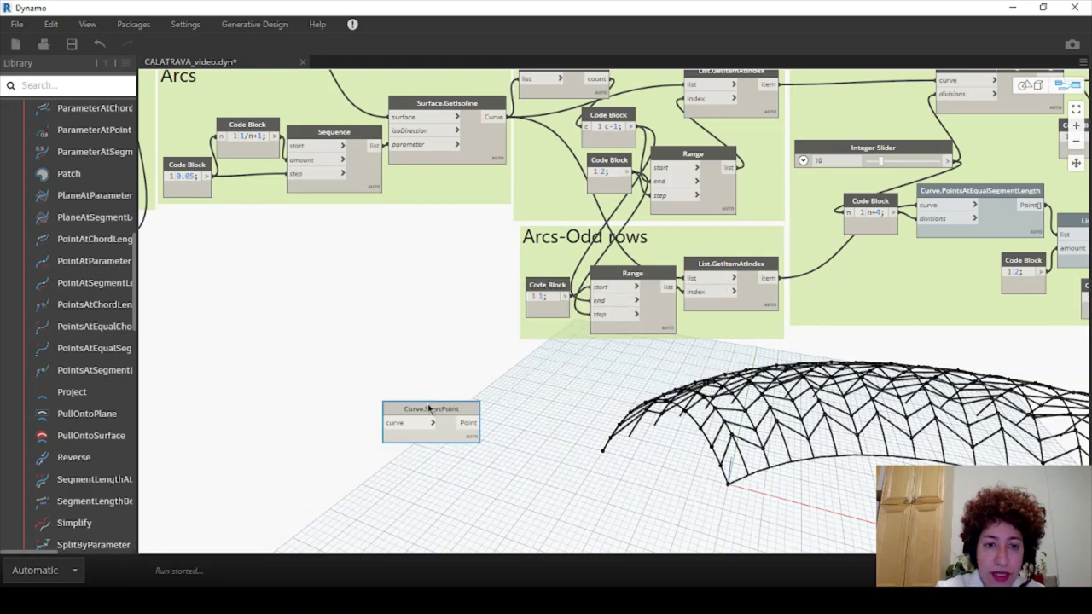
pyautogui.moveTo(429, 407); pyautogui.dragTo(378, 314)
pyautogui.moveTo(493, 118); pyautogui.dragTo(342, 326)
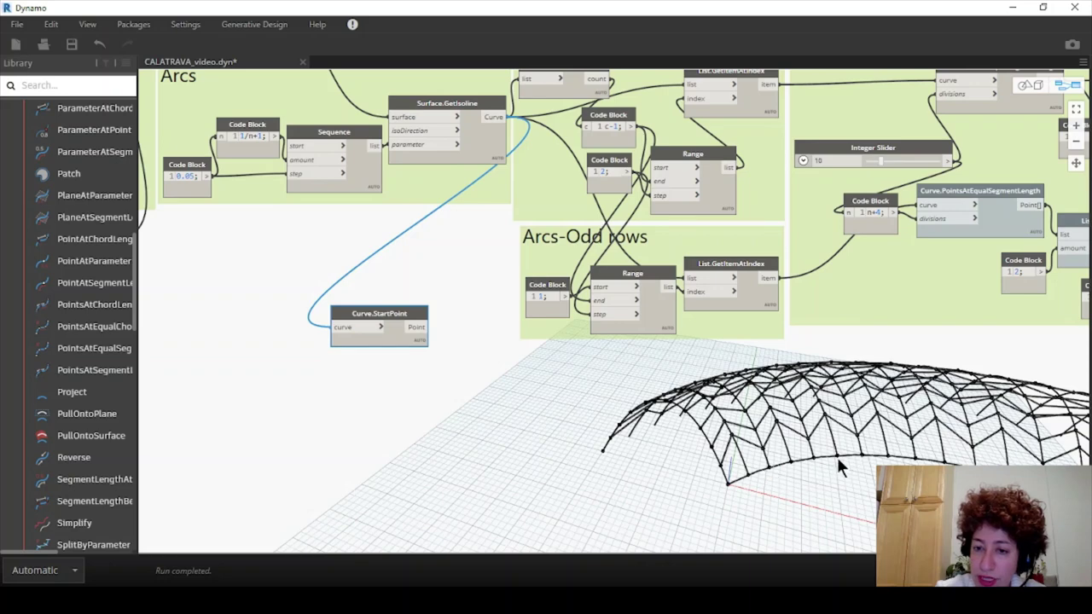
# Step: Add a Solid.BySweep node beside Curve.StartPoint and feed its path input from the Surface.GetIsoline Curve output
pyautogui.moveTo(375, 316); pyautogui.dragTo(265, 310)
pyautogui.rightClick(449, 331)
pyautogui.write('s')
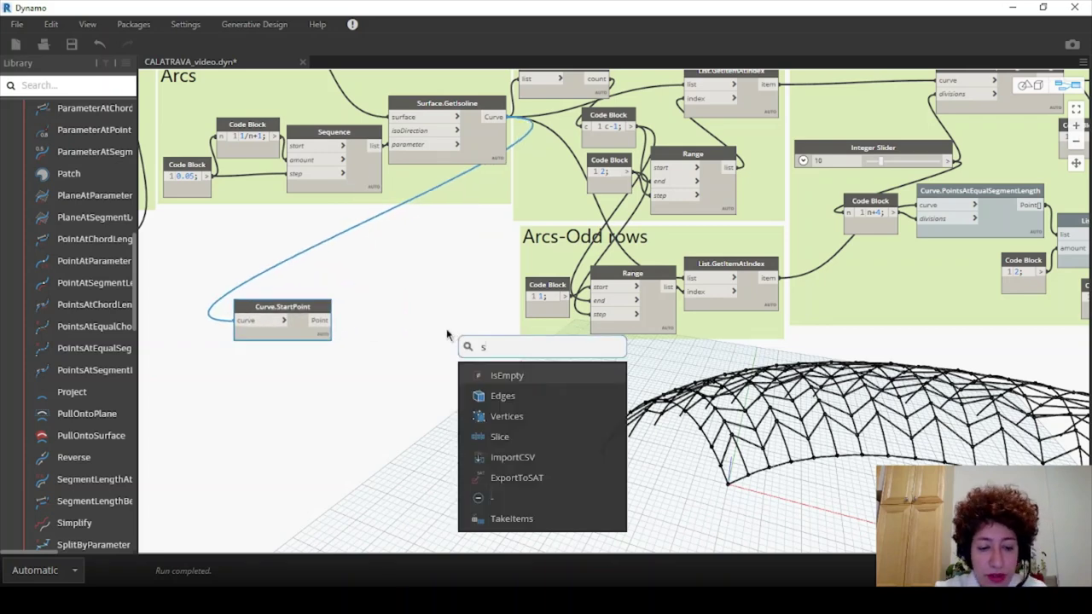
pyautogui.write('weep')
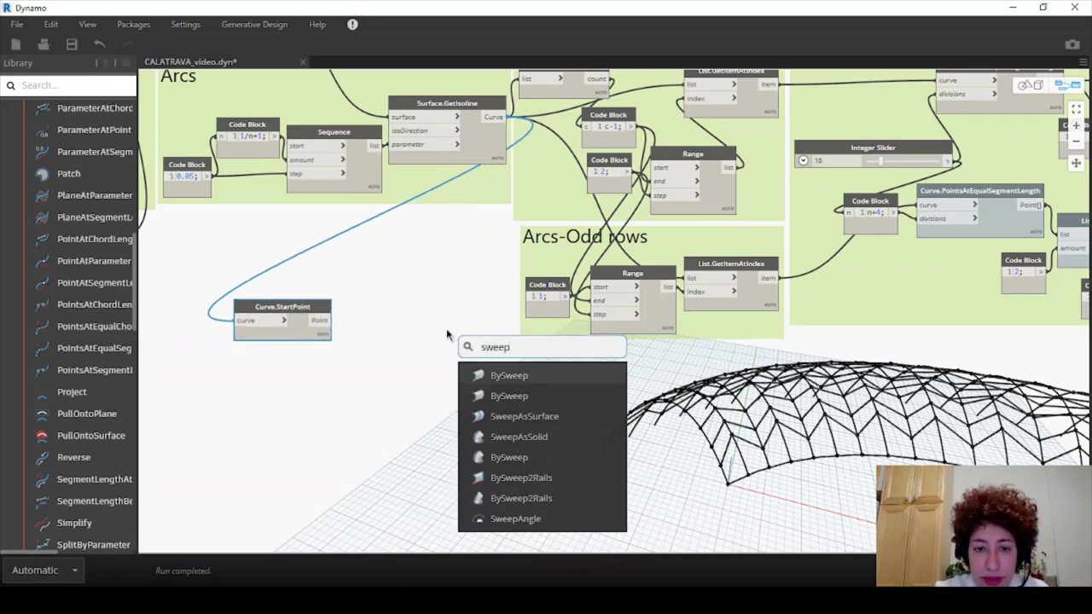
pyautogui.click(532, 458)
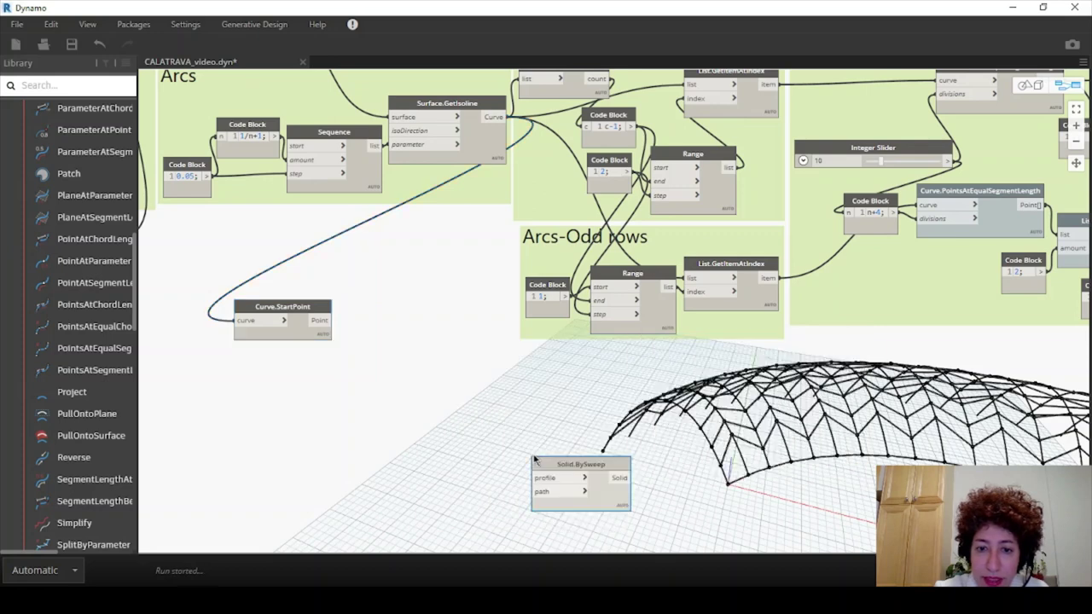
pyautogui.moveTo(540, 459); pyautogui.dragTo(375, 316)
pyautogui.click(501, 117)
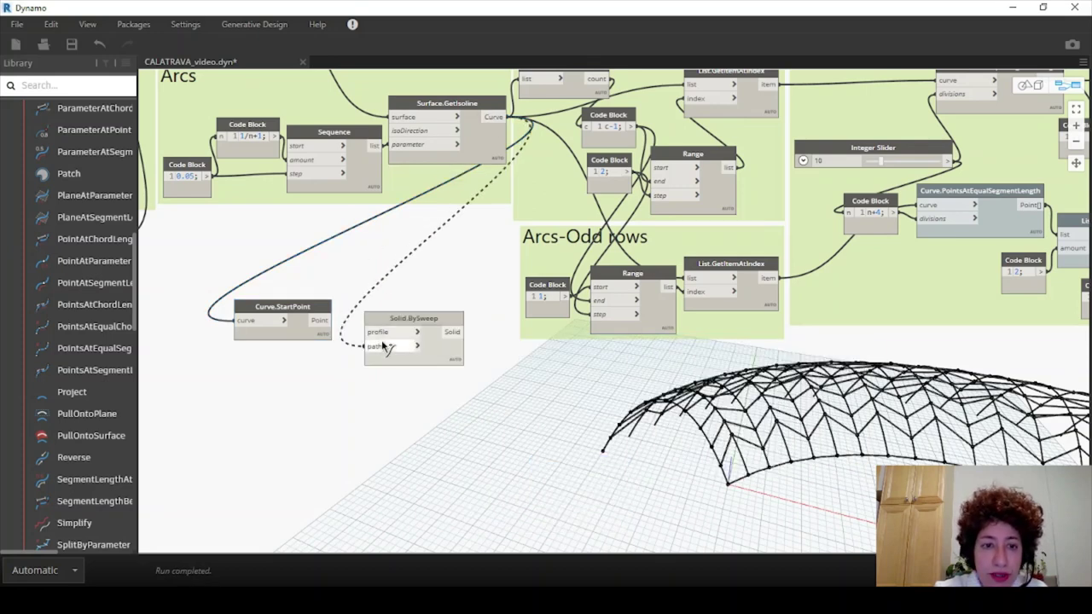
pyautogui.click(369, 345)
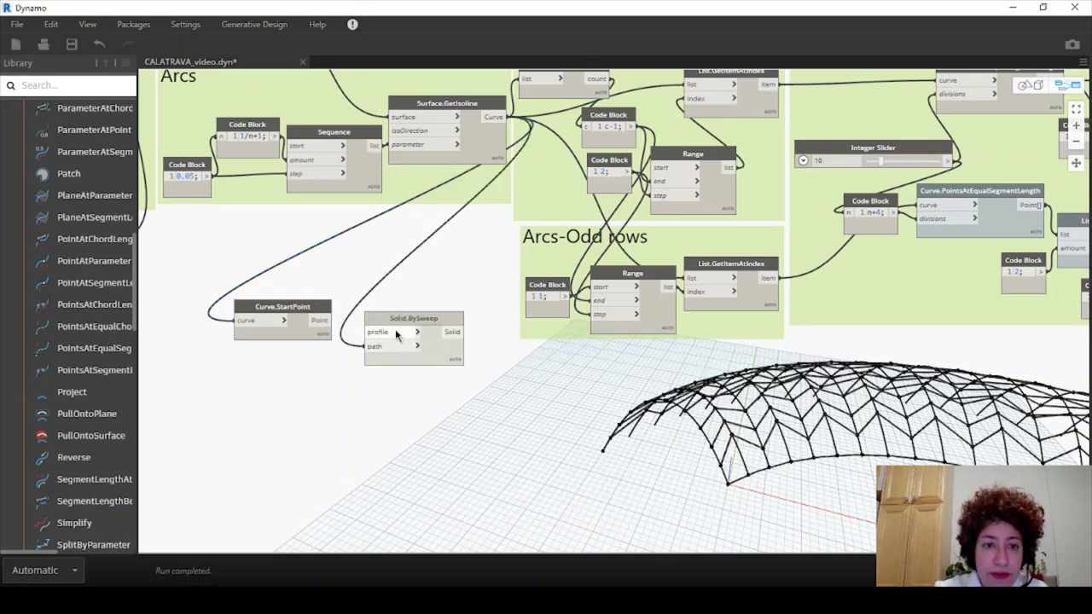
pyautogui.moveTo(393, 319); pyautogui.dragTo(400, 331)
pyautogui.moveTo(313, 340); pyautogui.dragTo(262, 318)
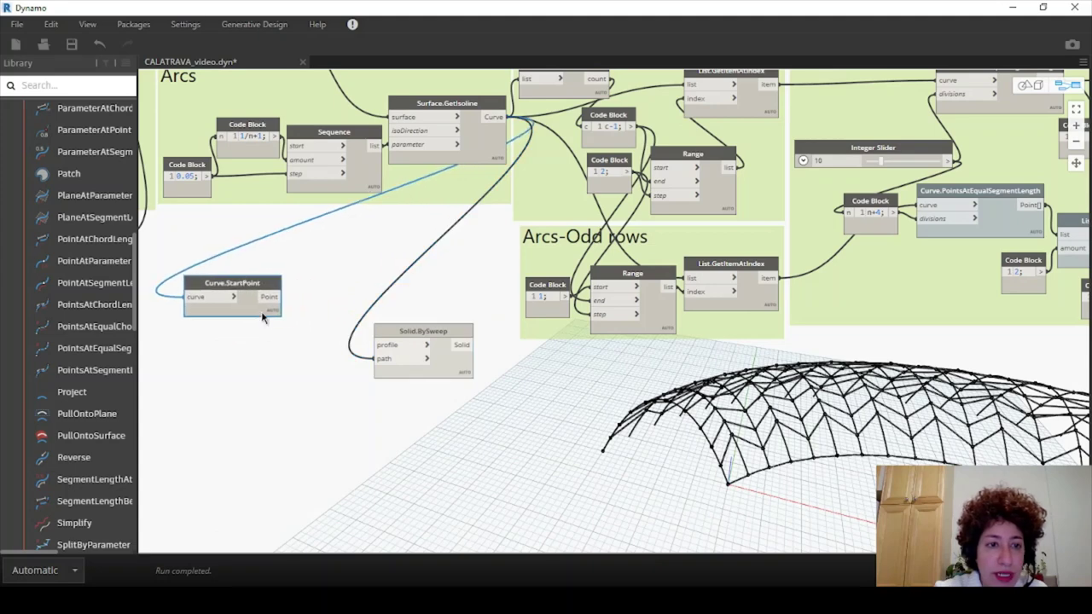
# Step: Add a Circle.ByCenterPointRadiusNormal node below Curve.StartPoint and feed its centerPoint input from the start points
pyautogui.scroll(1, 231, 354)
pyautogui.moveTo(240, 345); pyautogui.dragTo(273, 295, button='middle')
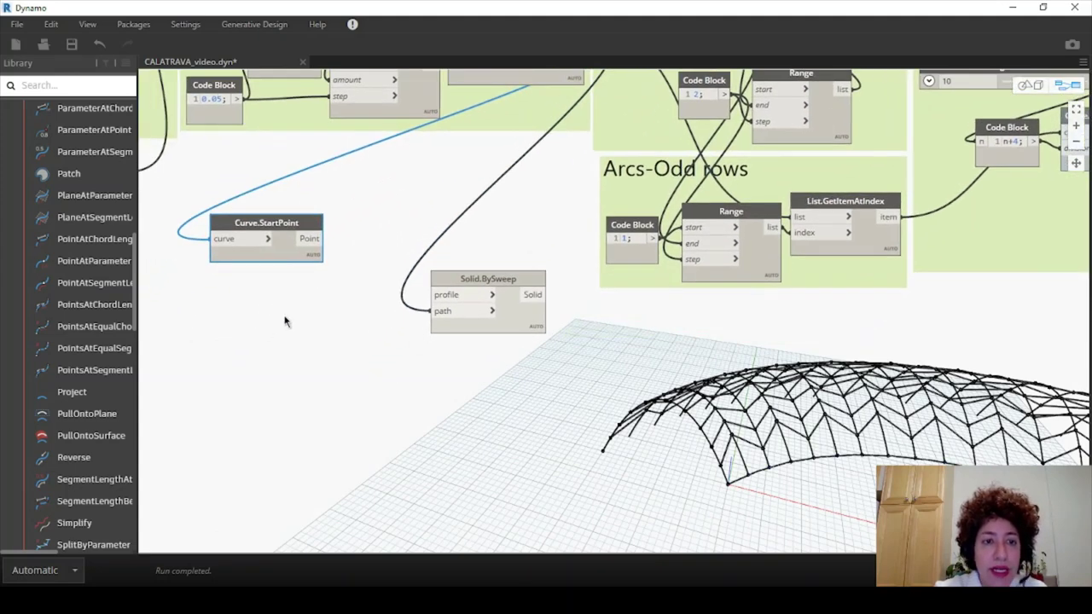
pyautogui.rightClick(286, 321)
pyautogui.write('circle')
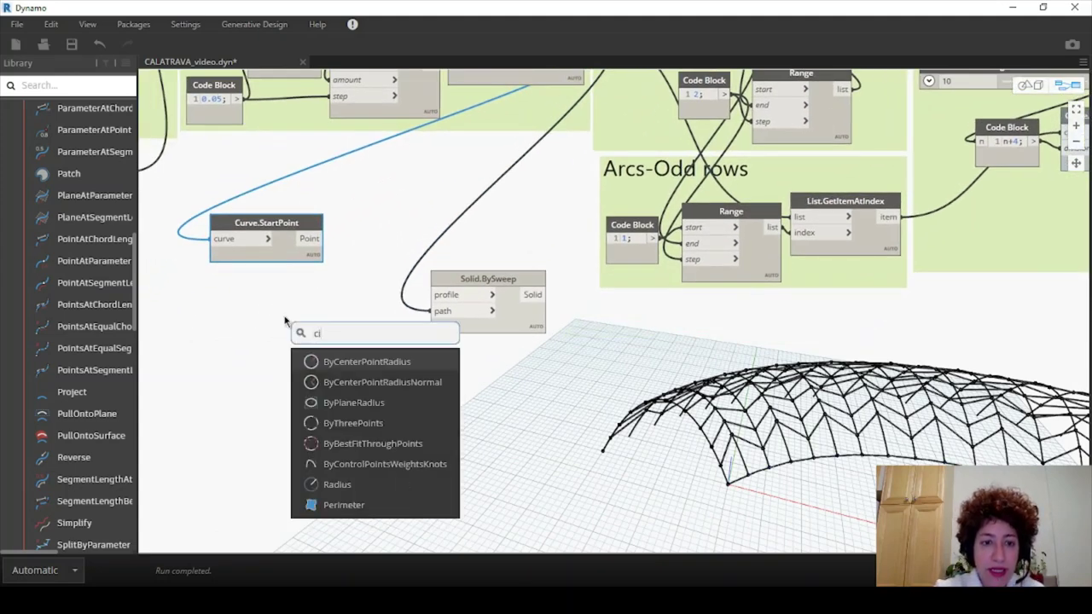
pyautogui.click(356, 383)
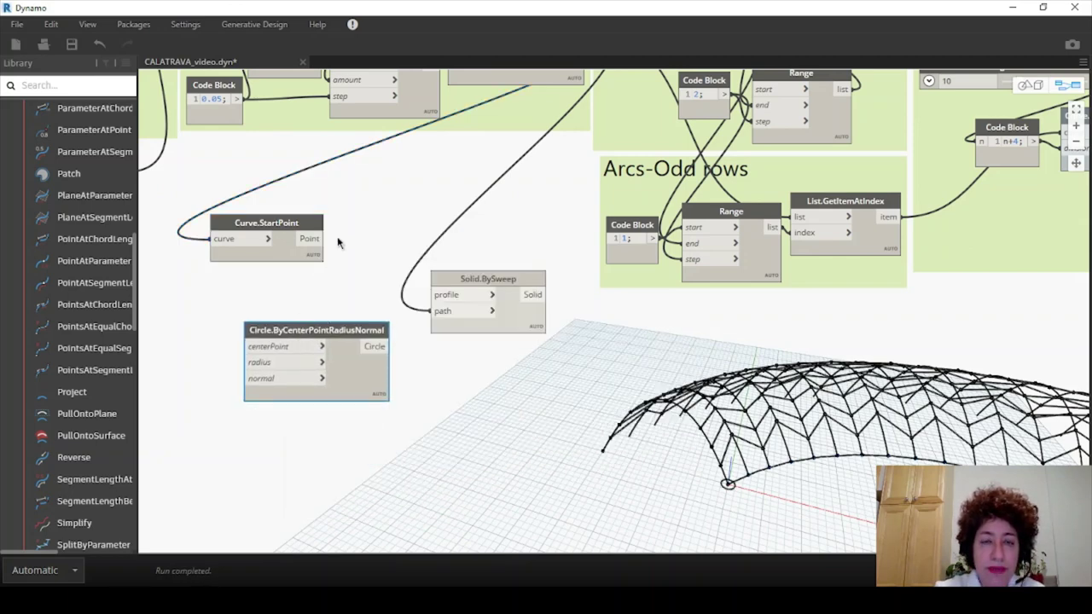
pyautogui.moveTo(337, 243); pyautogui.dragTo(332, 307, button='middle')
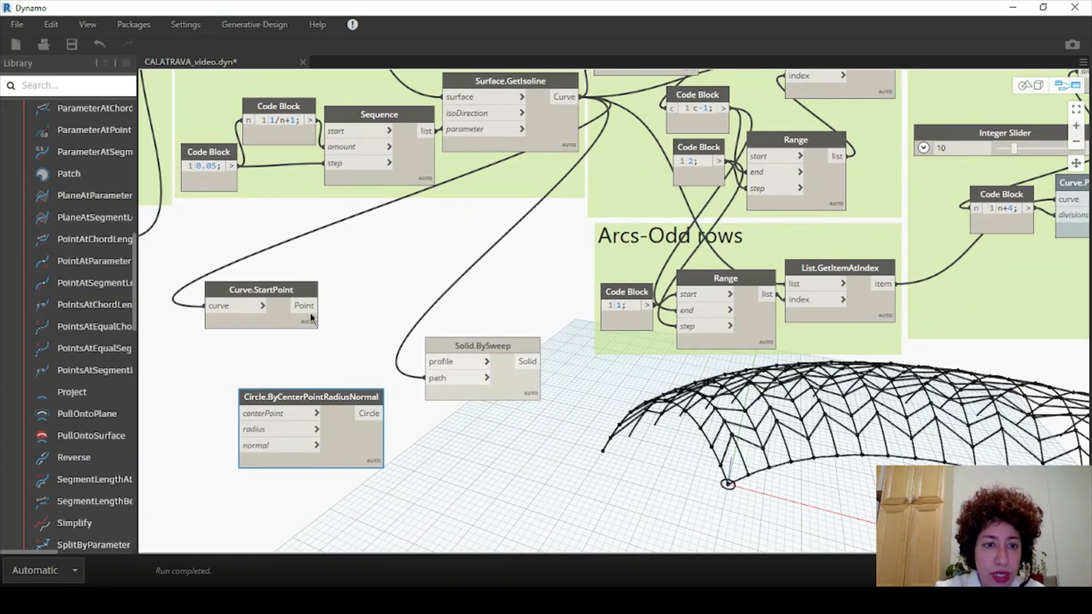
pyautogui.moveTo(310, 311); pyautogui.dragTo(244, 412)
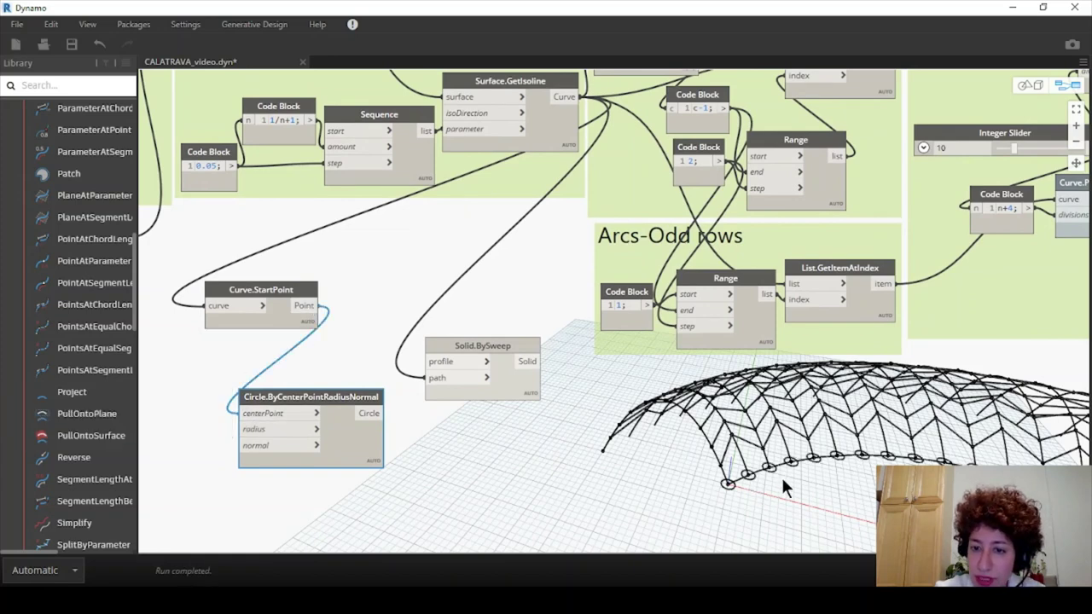
pyautogui.moveTo(354, 394); pyautogui.dragTo(347, 366)
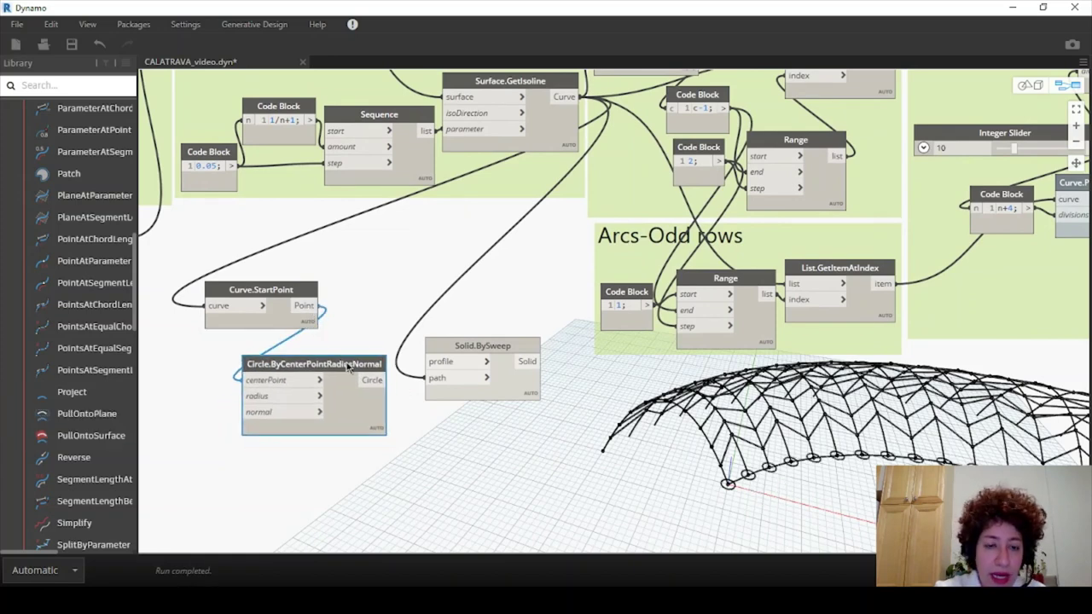
pyautogui.moveTo(260, 294); pyautogui.dragTo(224, 282)
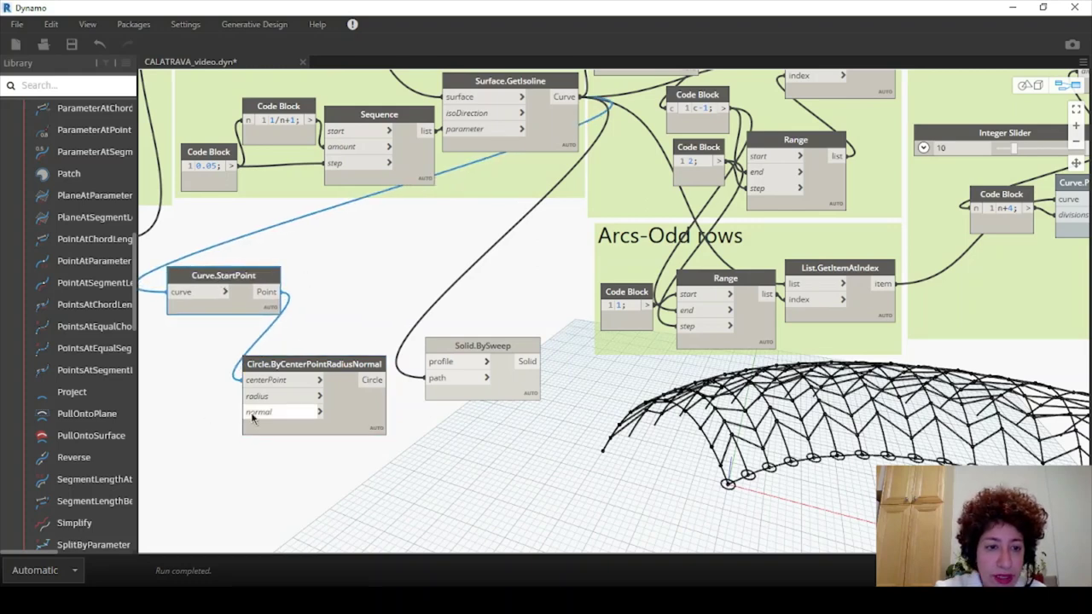
# Step: Create a code block with the value 0.2 and connect it to the circle node's radius input
pyautogui.doubleClick(212, 404)
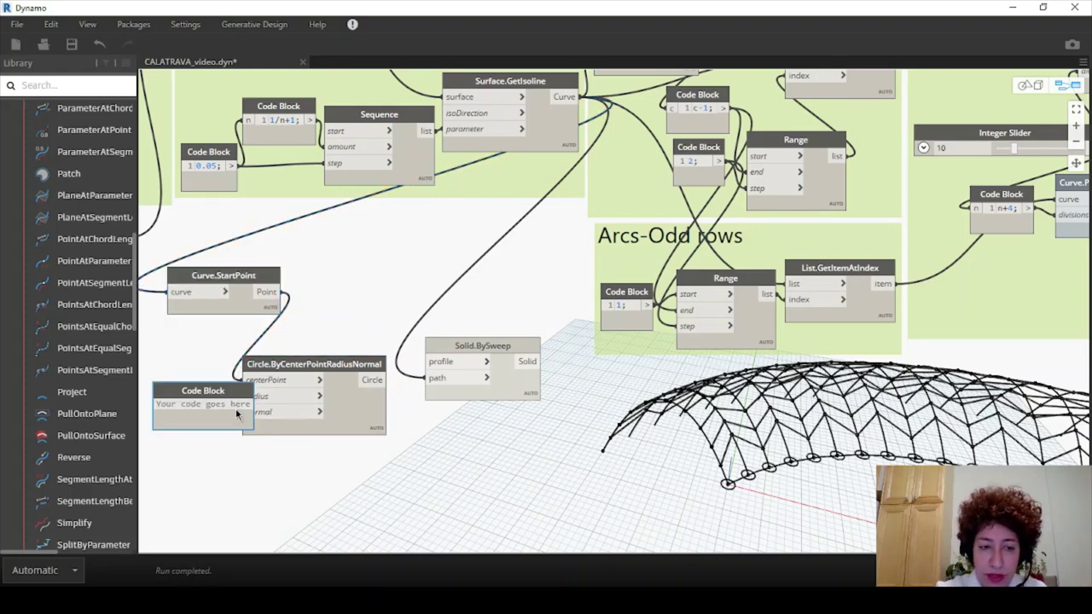
pyautogui.write('0.2')
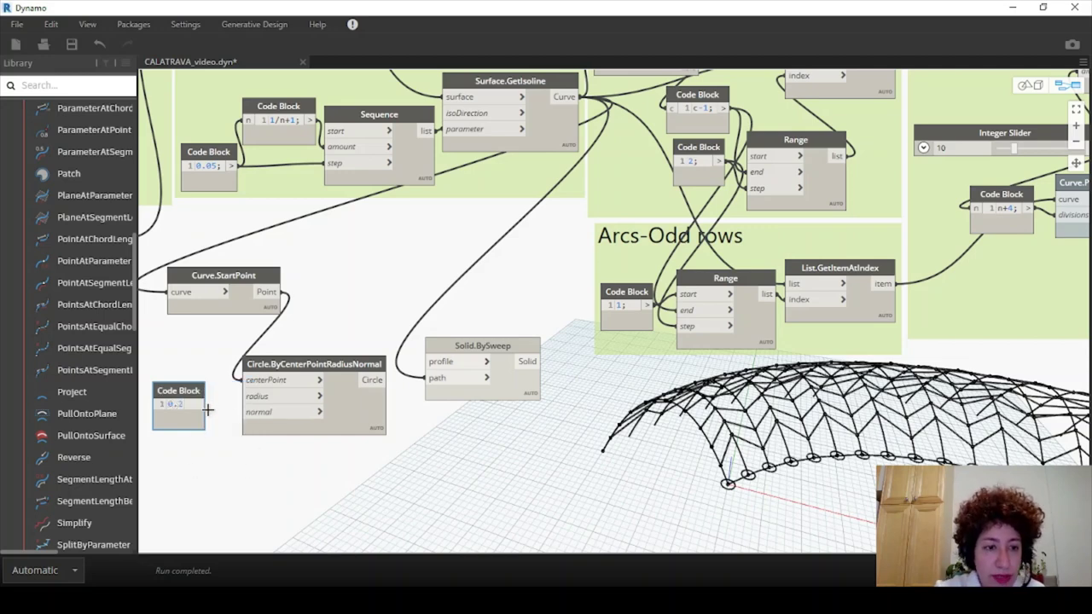
pyautogui.click(207, 409)
pyautogui.moveTo(199, 403); pyautogui.dragTo(235, 395)
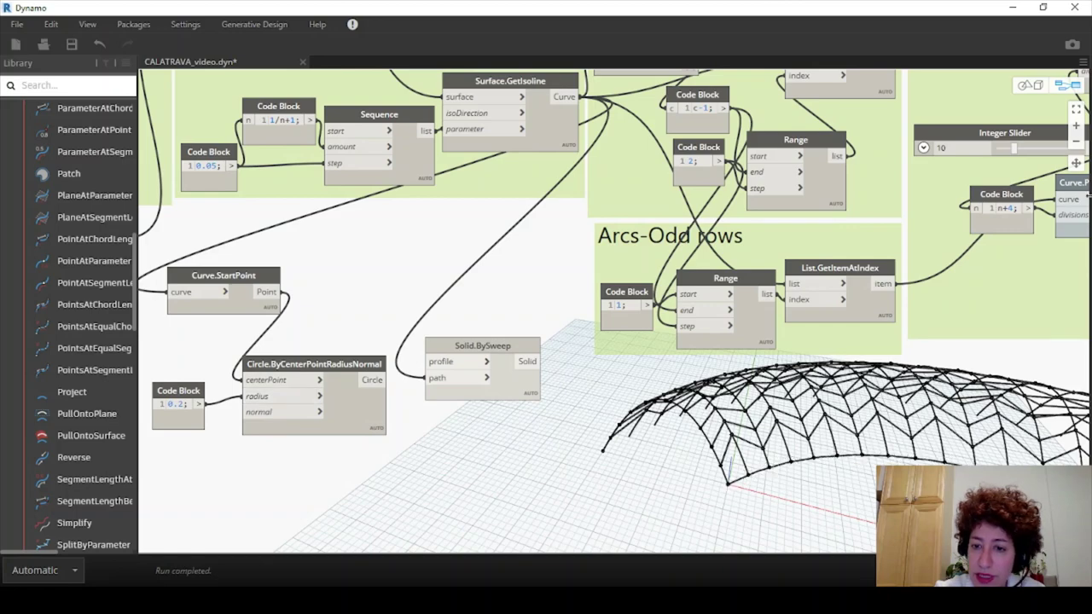
# Step: Inspect the circles at the start points of the arcs in the 3D preview, and return to the graph
pyautogui.click(1037, 87)
pyautogui.scroll(3, 892, 451)
pyautogui.moveTo(868, 441); pyautogui.dragTo(832, 378, button='middle')
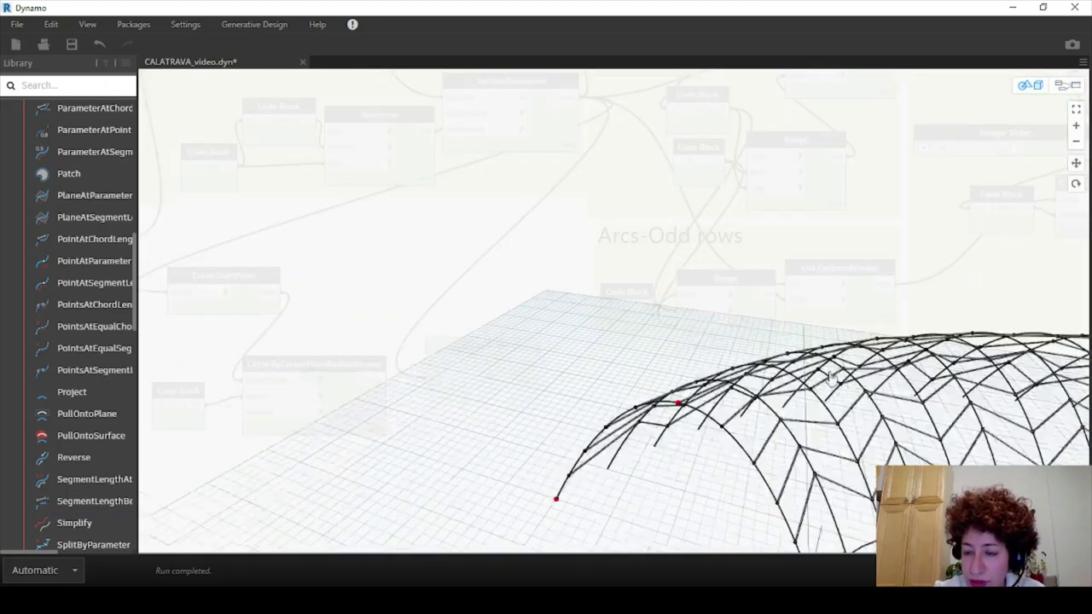
pyautogui.moveTo(832, 376); pyautogui.dragTo(772, 378, button='right')
pyautogui.scroll(3, 772, 377)
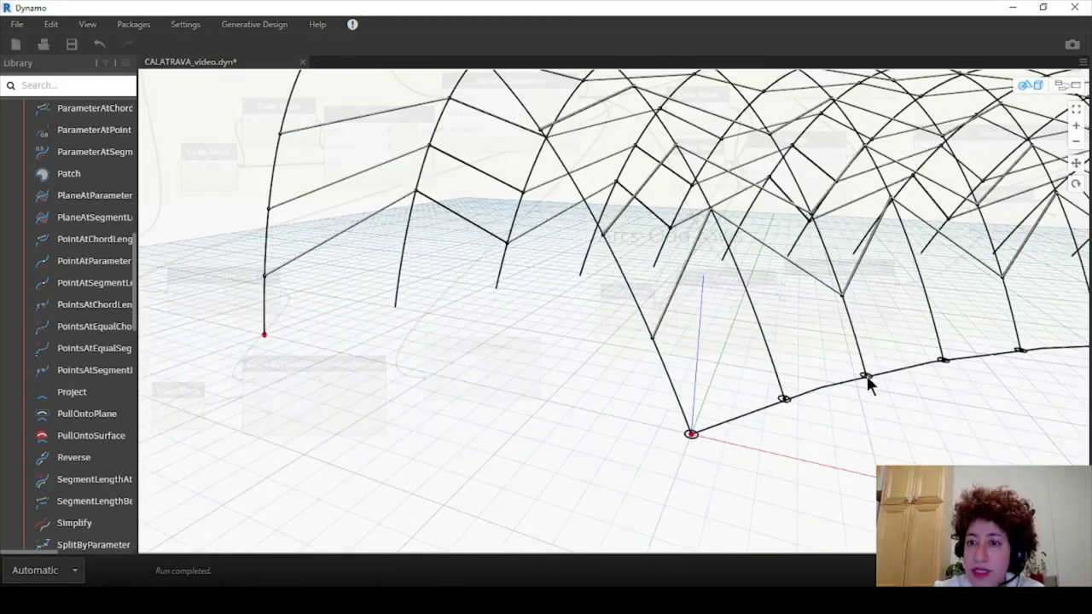
pyautogui.scroll(-4, 866, 375)
pyautogui.moveTo(852, 356); pyautogui.dragTo(1010, 476, button='middle')
pyautogui.click(1063, 86)
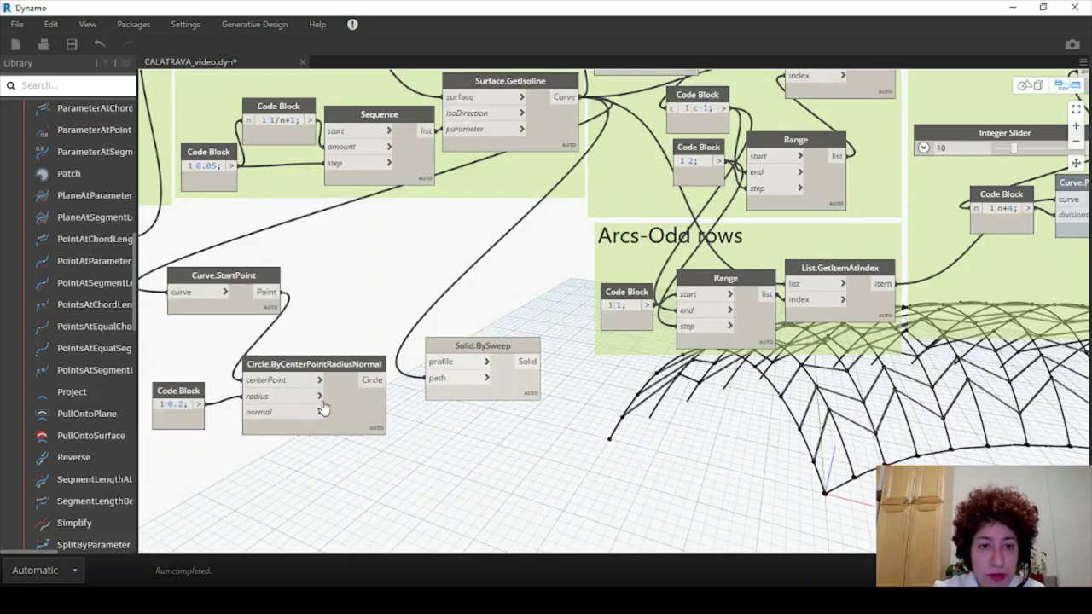
# Step: Feed the Circle output into the Solid.BySweep profile input, set the radius code block to 0.25, and check the swept arcs in 3D
pyautogui.moveTo(376, 379); pyautogui.dragTo(433, 363)
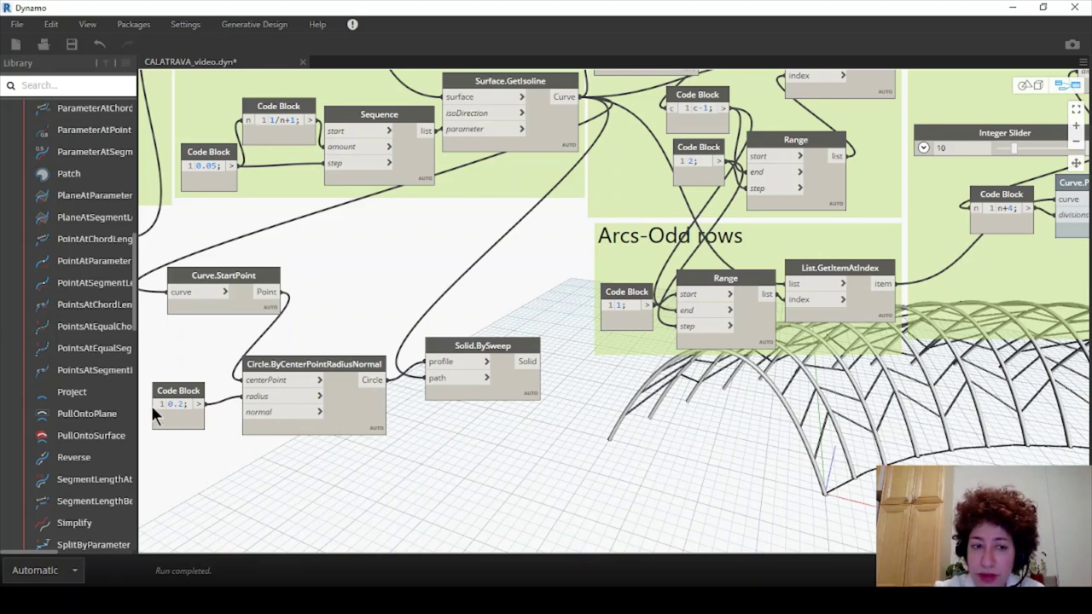
pyautogui.moveTo(185, 405); pyautogui.dragTo(178, 405)
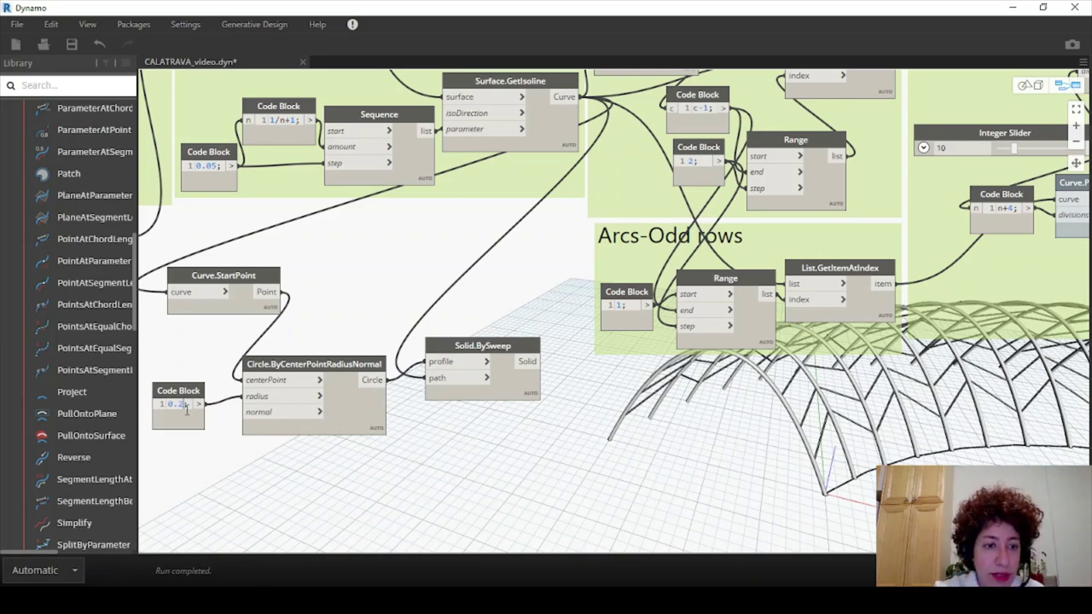
pyautogui.write('0.25;')
pyautogui.click(226, 461)
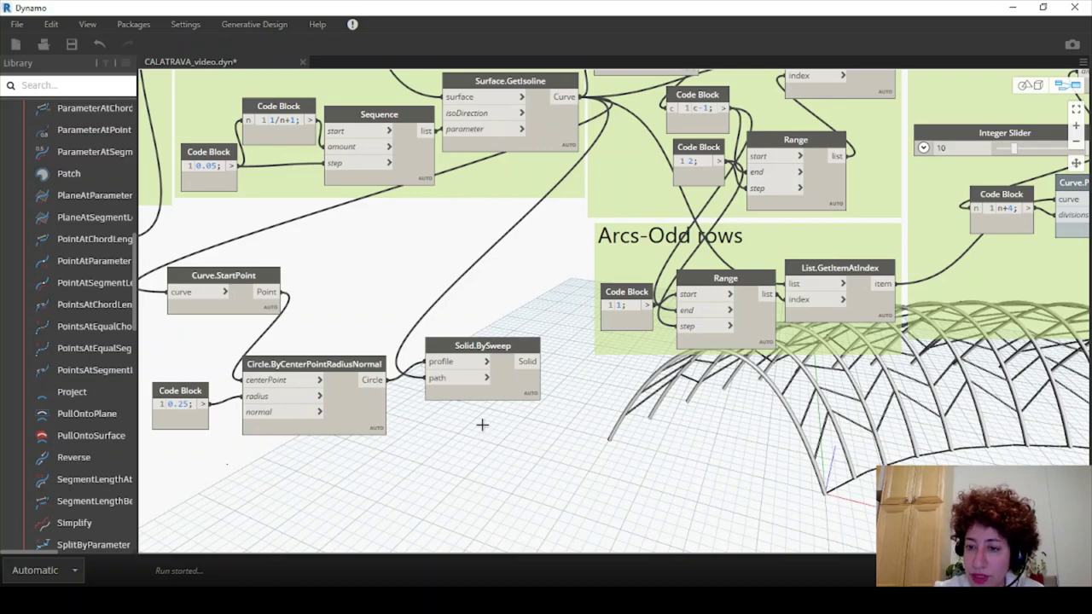
pyautogui.click(1029, 86)
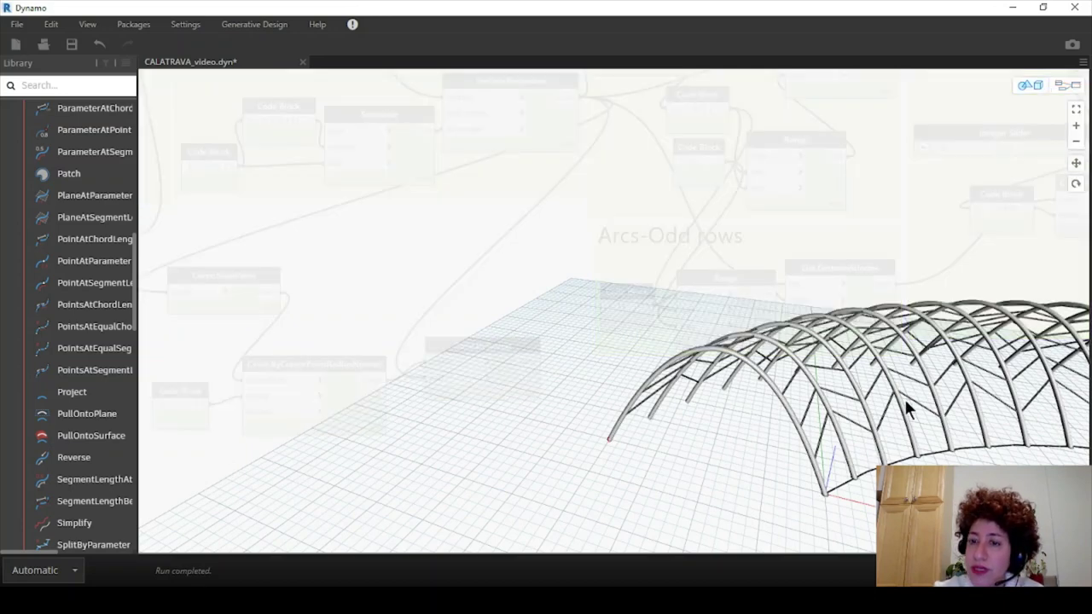
pyautogui.scroll(-3, 906, 401)
pyautogui.moveTo(906, 406); pyautogui.dragTo(914, 449, button='middle')
pyautogui.scroll(-1, 914, 448)
pyautogui.click(1060, 85)
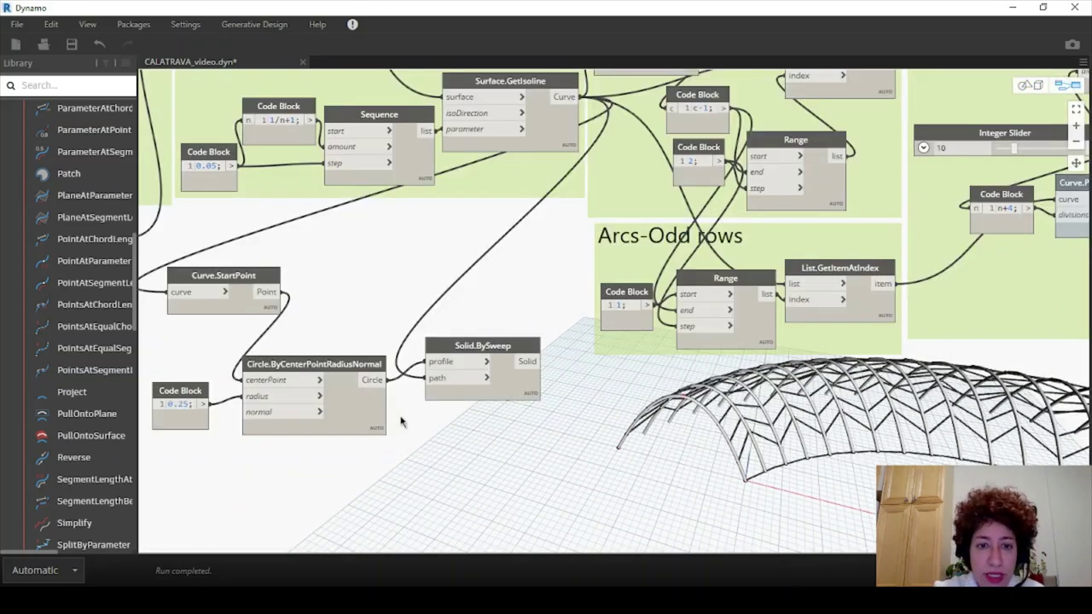
# Step: Check the Solid.BySweep output list, then add a Solid.ByUnion node and feed its solids input from the swept solids
pyautogui.moveTo(464, 348); pyautogui.dragTo(448, 355)
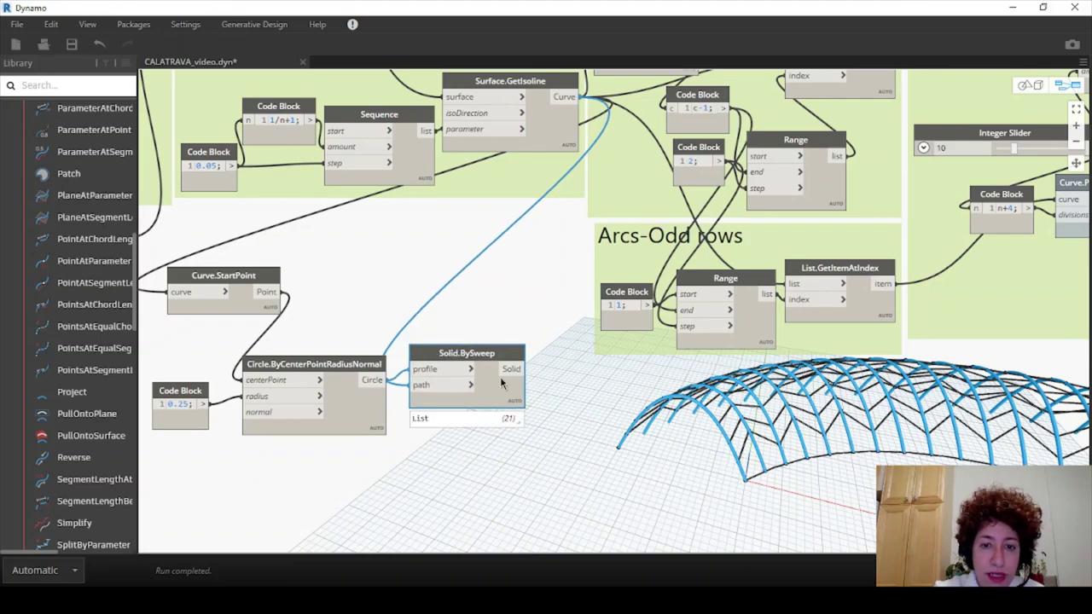
pyautogui.moveTo(511, 418)
pyautogui.moveTo(512, 418); pyautogui.dragTo(498, 375, button='middle')
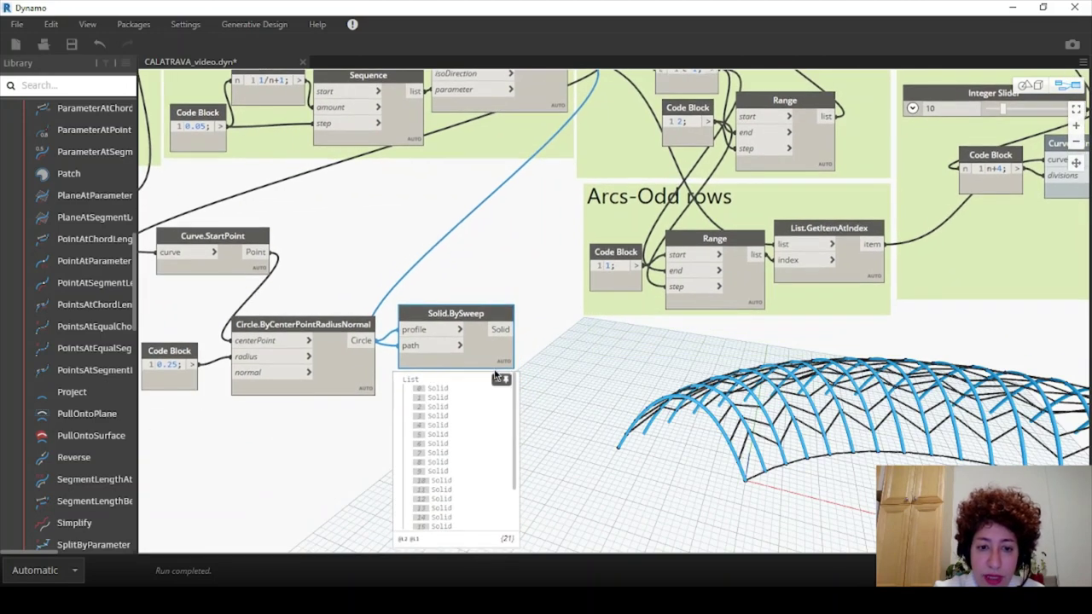
pyautogui.doubleClick(555, 371)
pyautogui.write('union')
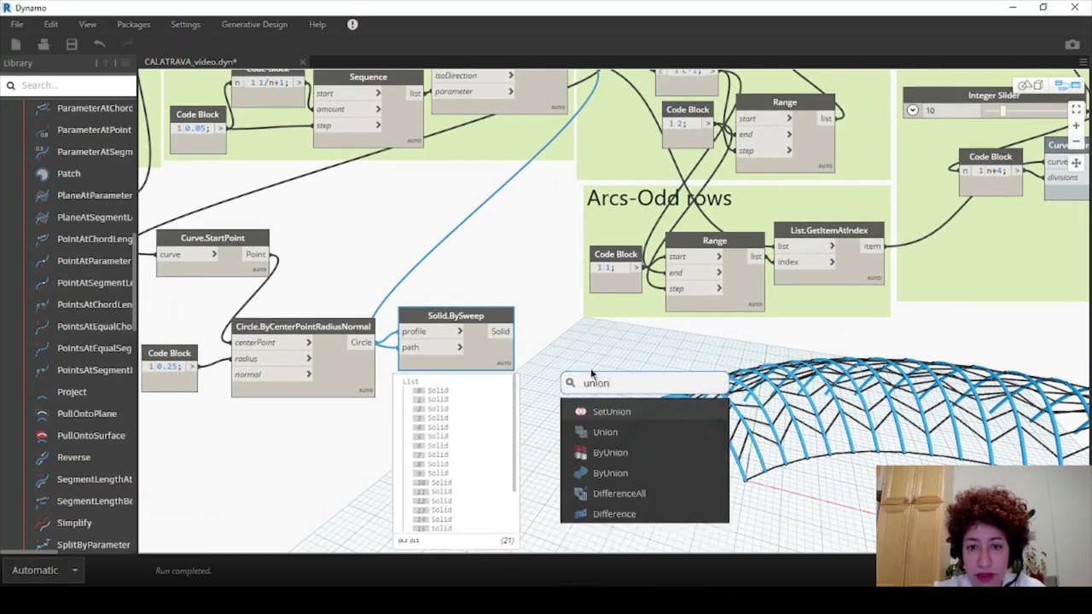
pyautogui.click(611, 453)
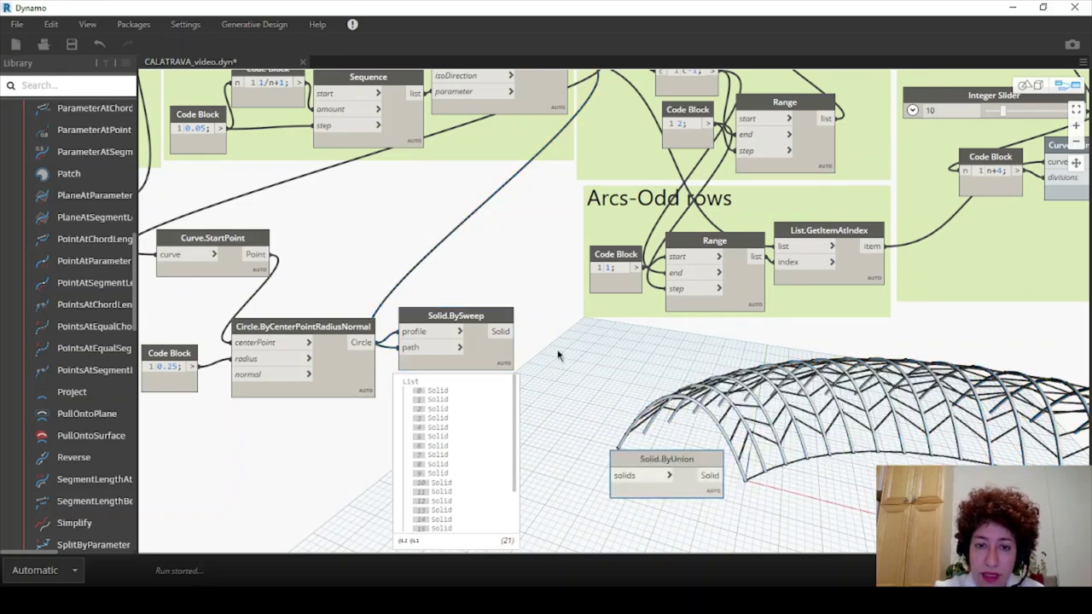
pyautogui.moveTo(667, 459); pyautogui.dragTo(581, 353)
pyautogui.moveTo(508, 331); pyautogui.dragTo(526, 369)
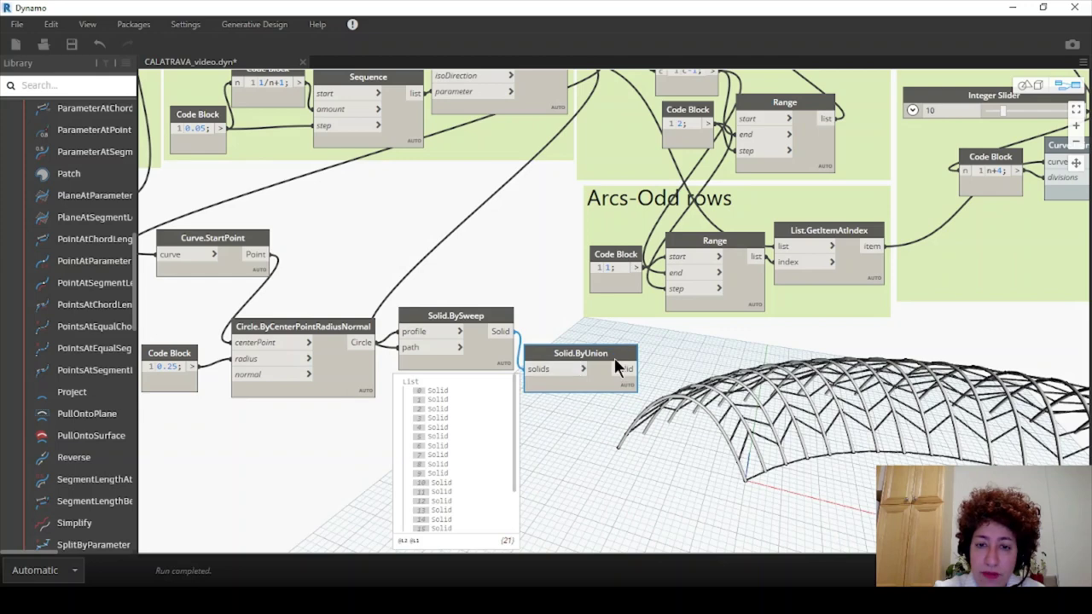
pyautogui.click(462, 313)
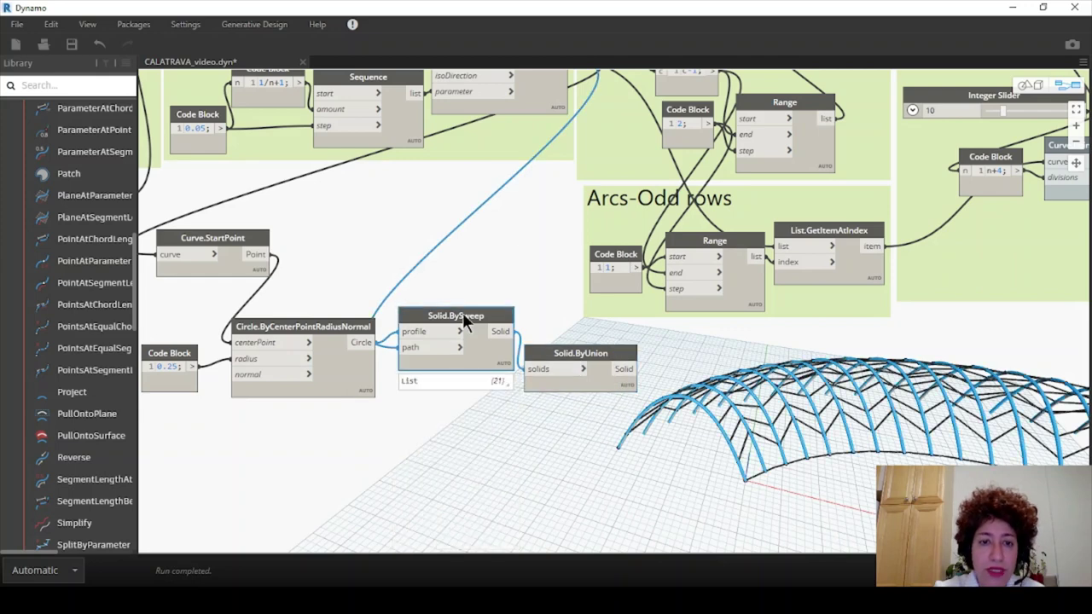
pyautogui.scroll(-2, 495, 360)
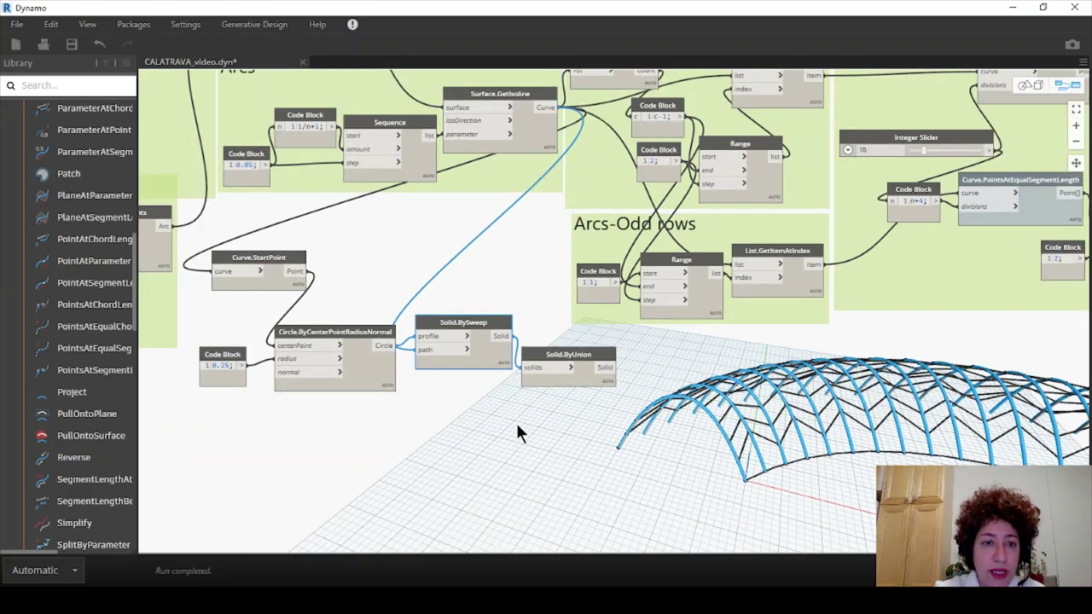
# Step: Move the Curve.StartPoint node closer above the circle node and group it with the radius code block, circle, Solid.BySweep and Solid.ByUnion nodes
pyautogui.moveTo(293, 258); pyautogui.dragTo(283, 287)
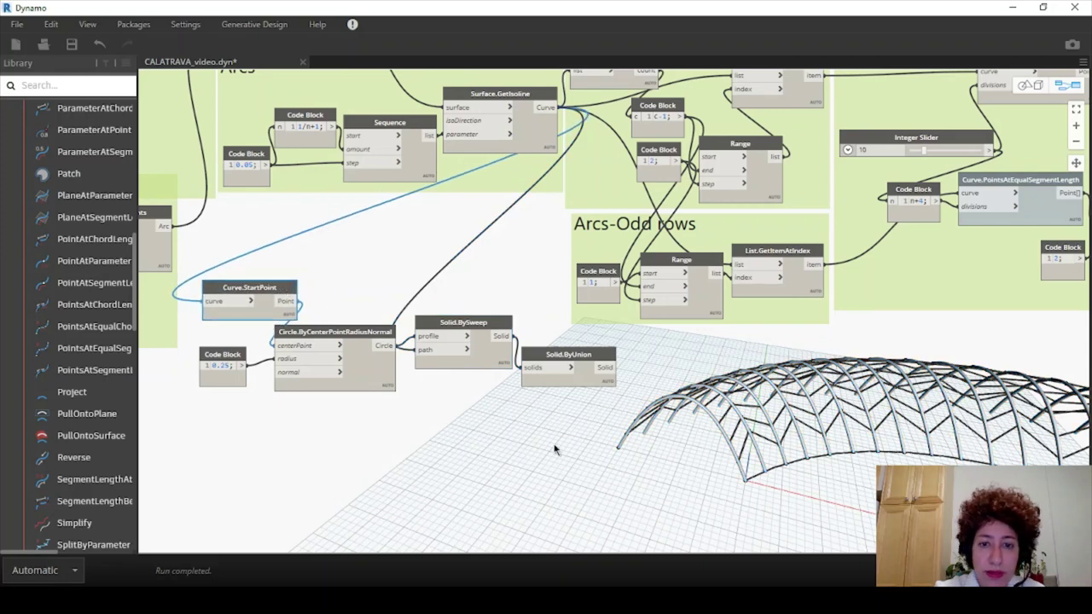
pyautogui.moveTo(550, 444); pyautogui.dragTo(269, 316)
pyautogui.moveTo(581, 478); pyautogui.dragTo(213, 294)
pyautogui.rightClick(251, 310)
pyautogui.click(293, 326)
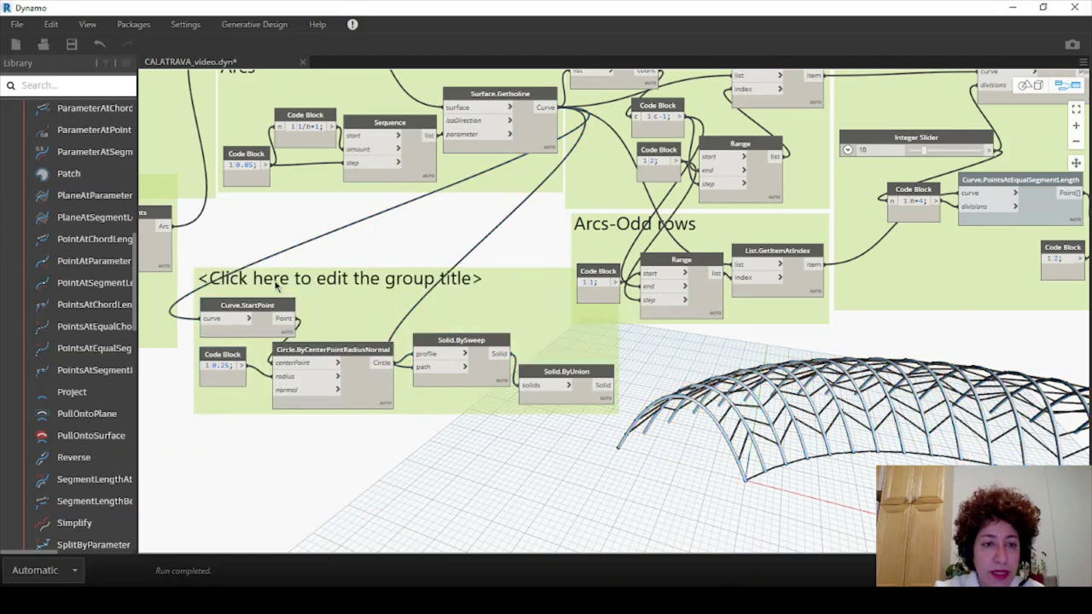
# Step: Title the new group of sweep nodes "Main structural elements"
pyautogui.click(277, 285)
pyautogui.write('Main')
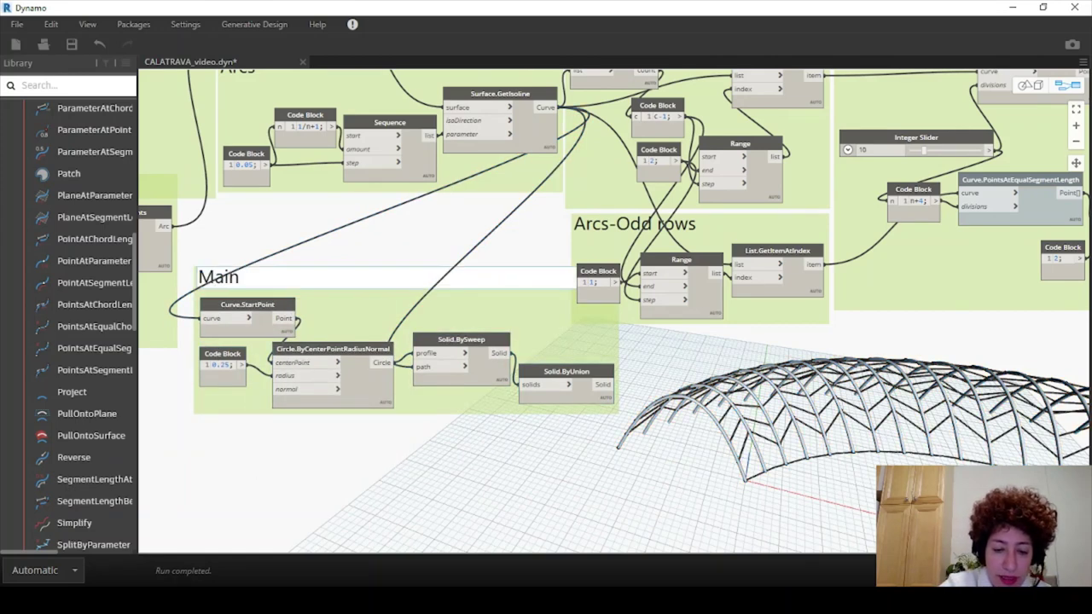
pyautogui.write(' structural e')
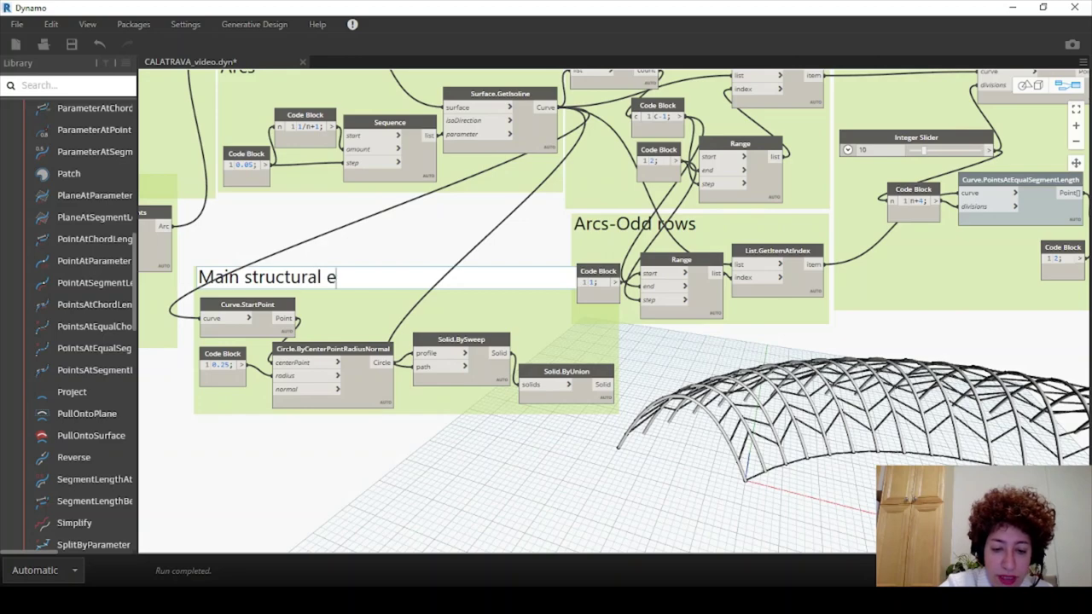
pyautogui.write('lements')
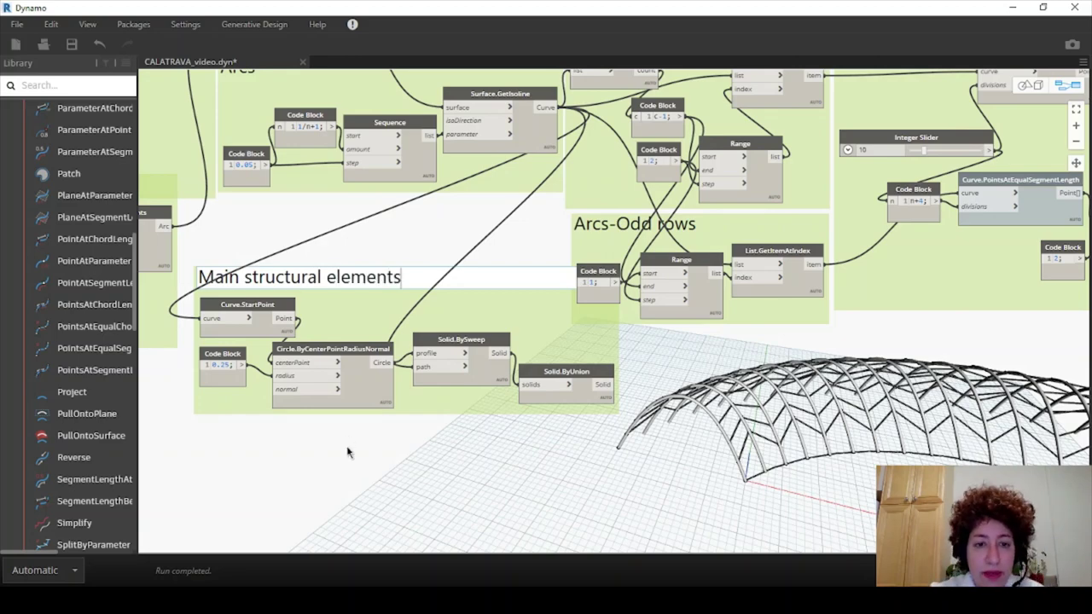
pyautogui.click(348, 452)
# Step: Rename the "Small structural elements" group as "Secondary structural elements"
pyautogui.scroll(-2, 366, 429)
pyautogui.moveTo(367, 429); pyautogui.dragTo(345, 517, button='middle')
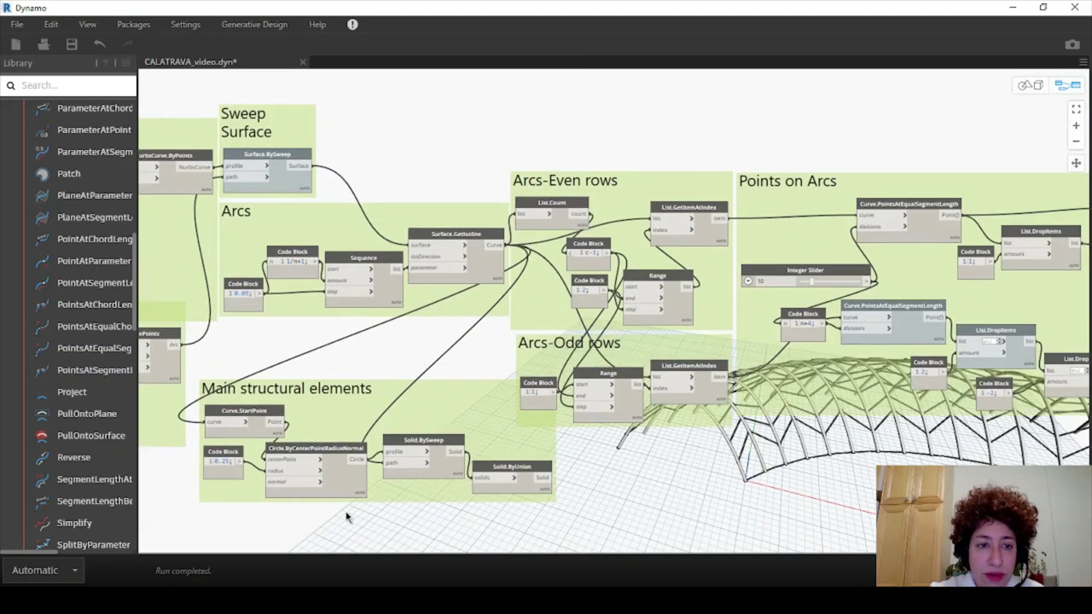
pyautogui.scroll(-1, 348, 500)
pyautogui.moveTo(548, 404); pyautogui.dragTo(297, 378, button='middle')
pyautogui.moveTo(699, 342); pyautogui.dragTo(507, 321, button='middle')
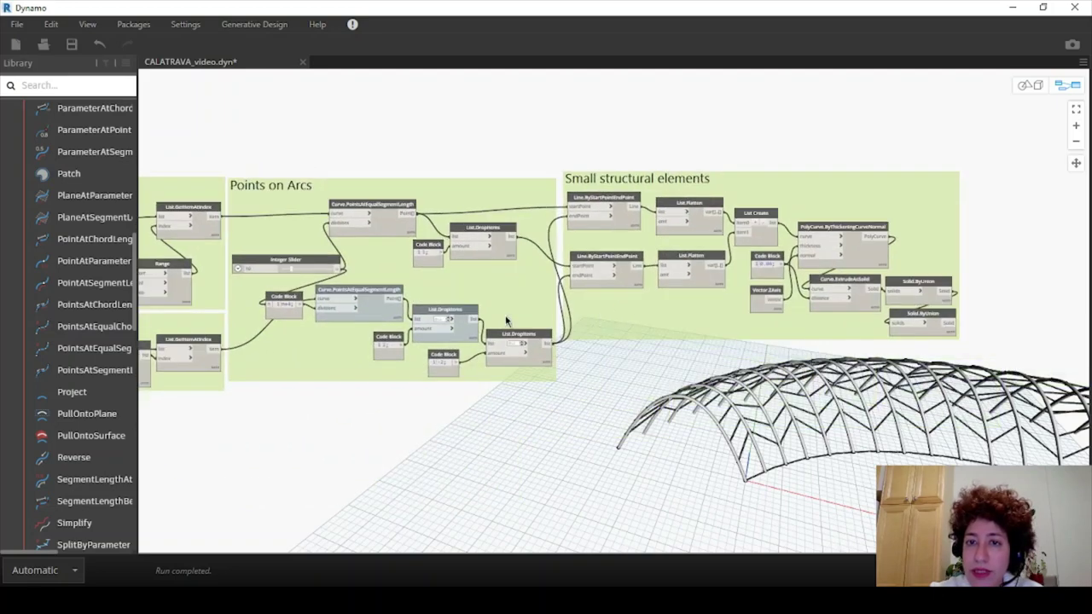
pyautogui.scroll(3, 606, 162)
pyautogui.doubleClick(582, 186)
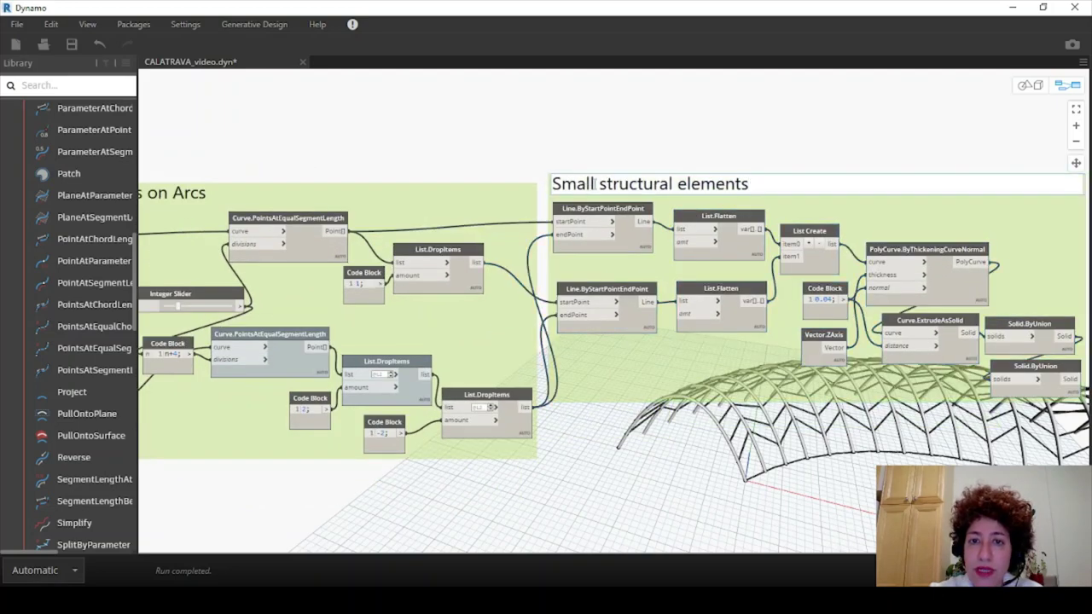
pyautogui.moveTo(596, 184); pyautogui.dragTo(480, 172)
pyautogui.write('Secondary')
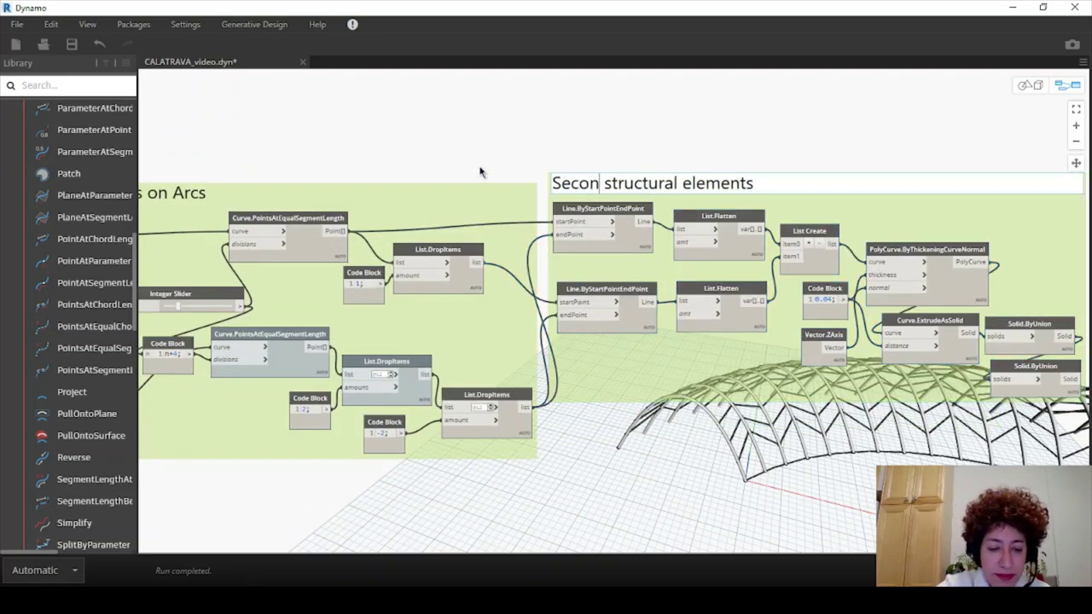
pyautogui.click(606, 128)
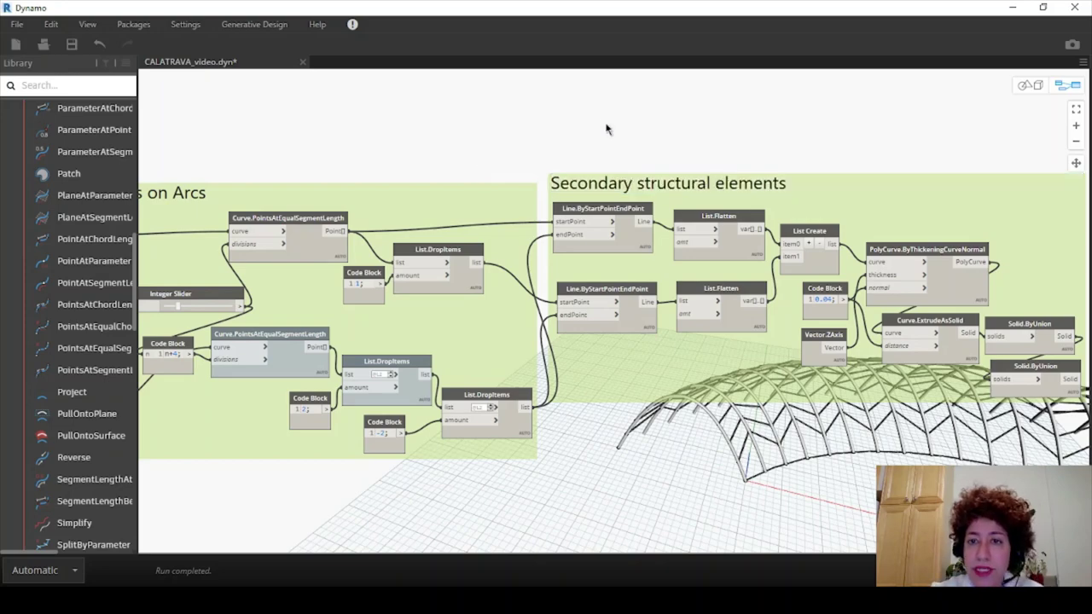
# Step: Rearrange the graph by raising the Arcs group, shifting the downstream groups back, and placing the Main structural elements group below Secondary structural elements
pyautogui.scroll(-5, 719, 164)
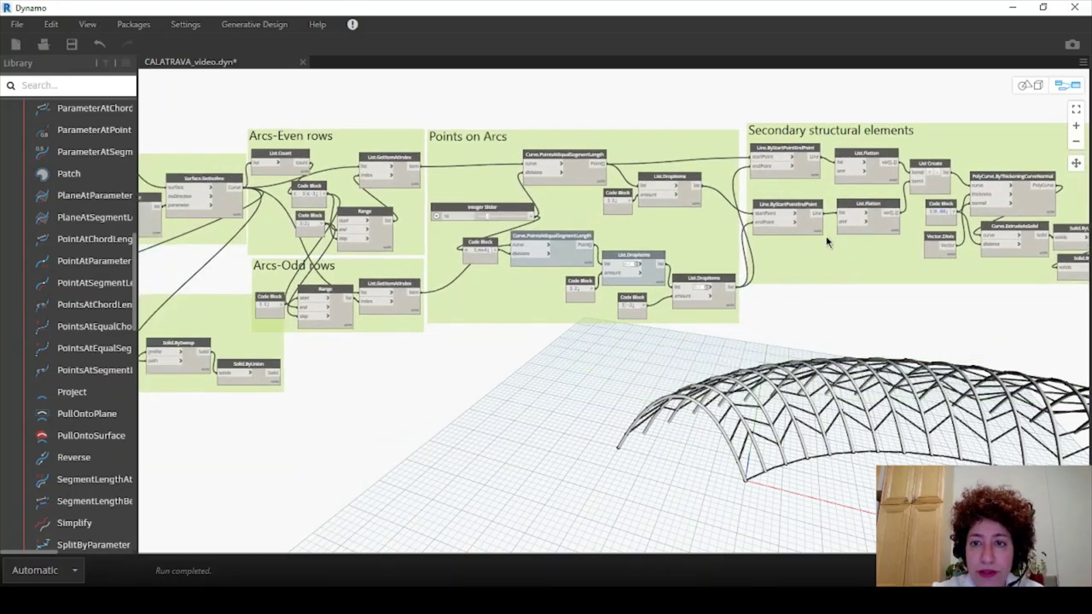
pyautogui.moveTo(454, 344); pyautogui.dragTo(628, 362, button='middle')
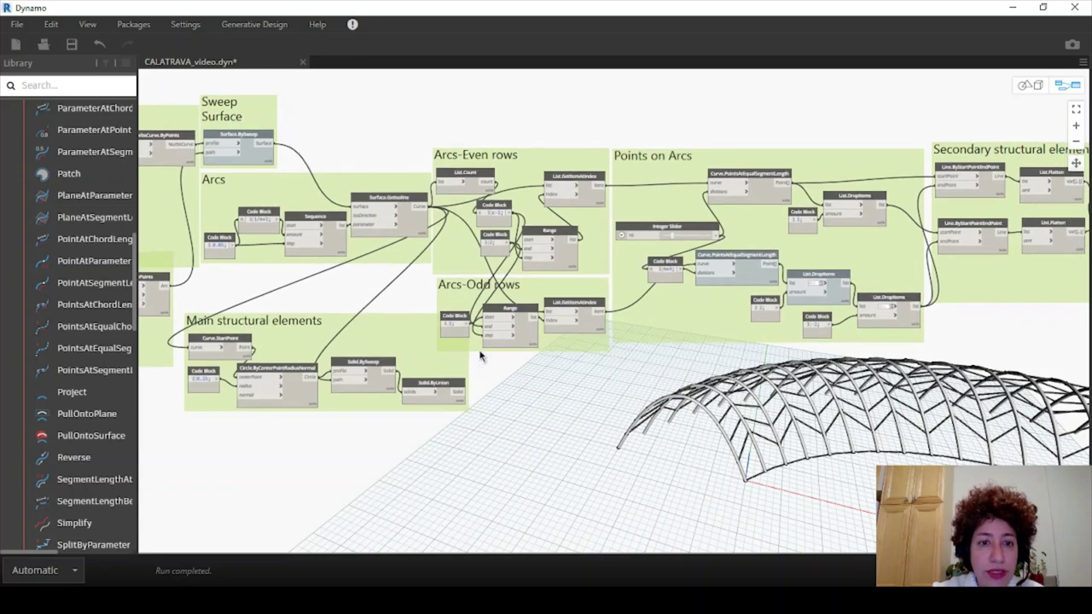
pyautogui.moveTo(428, 366); pyautogui.dragTo(424, 400)
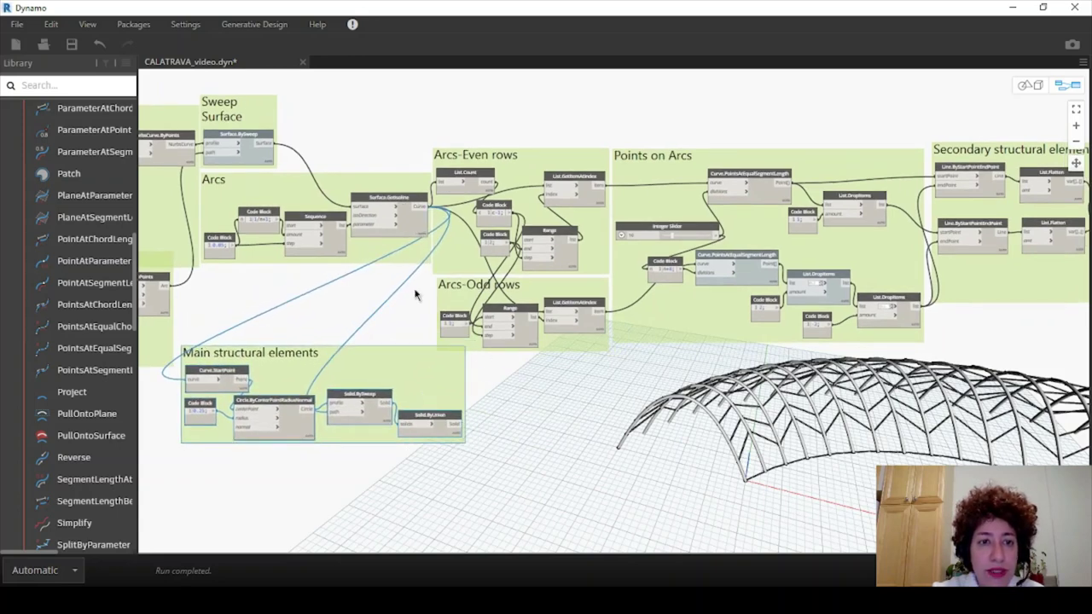
pyautogui.moveTo(337, 178); pyautogui.dragTo(433, 79)
pyautogui.scroll(-1, 650, 170)
pyautogui.moveTo(452, 336); pyautogui.dragTo(464, 354)
pyautogui.moveTo(956, 318); pyautogui.dragTo(403, 181)
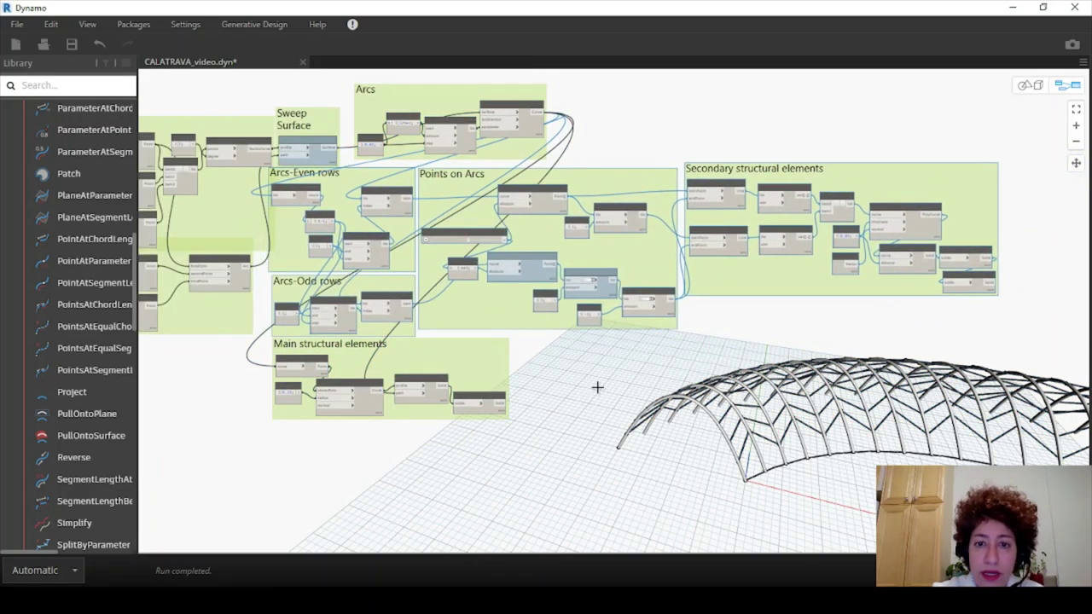
pyautogui.moveTo(414, 347); pyautogui.dragTo(894, 310)
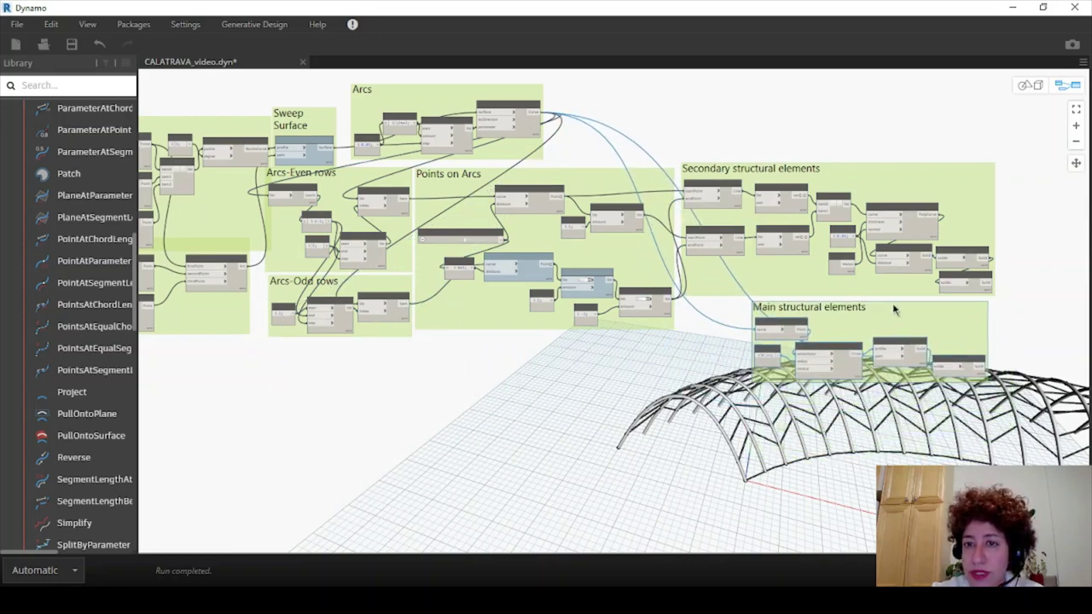
# Step: Add a Solid.Union node and feed its two solid inputs from the final Solid.ByUnion outputs of the secondary and main structural elements
pyautogui.moveTo(894, 309); pyautogui.dragTo(619, 324, button='middle')
pyautogui.scroll(4, 605, 307)
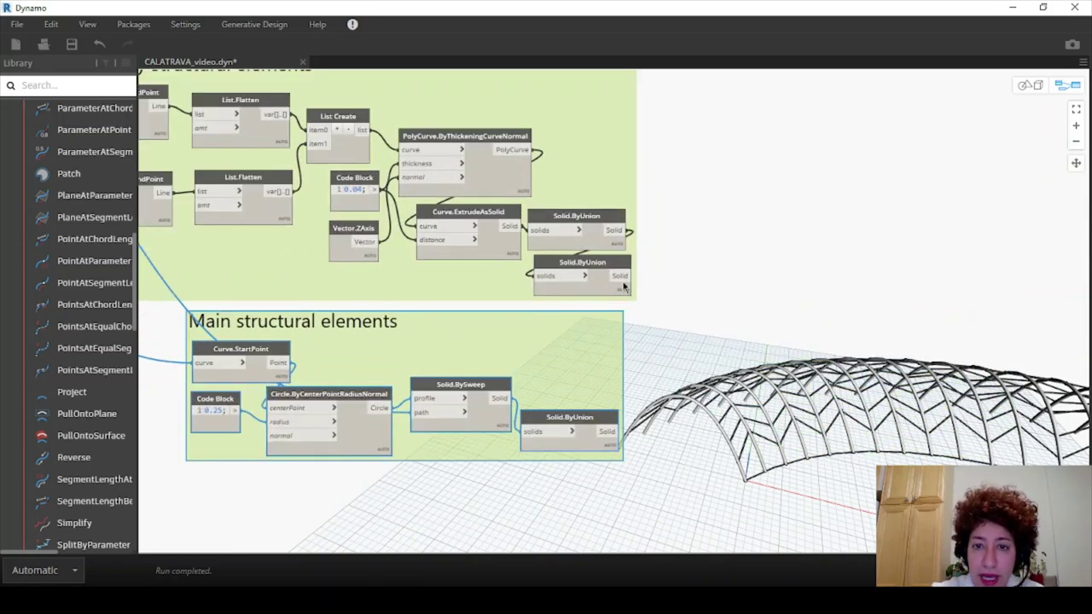
pyautogui.moveTo(624, 286); pyautogui.dragTo(713, 298, button='middle')
pyautogui.rightClick(824, 247)
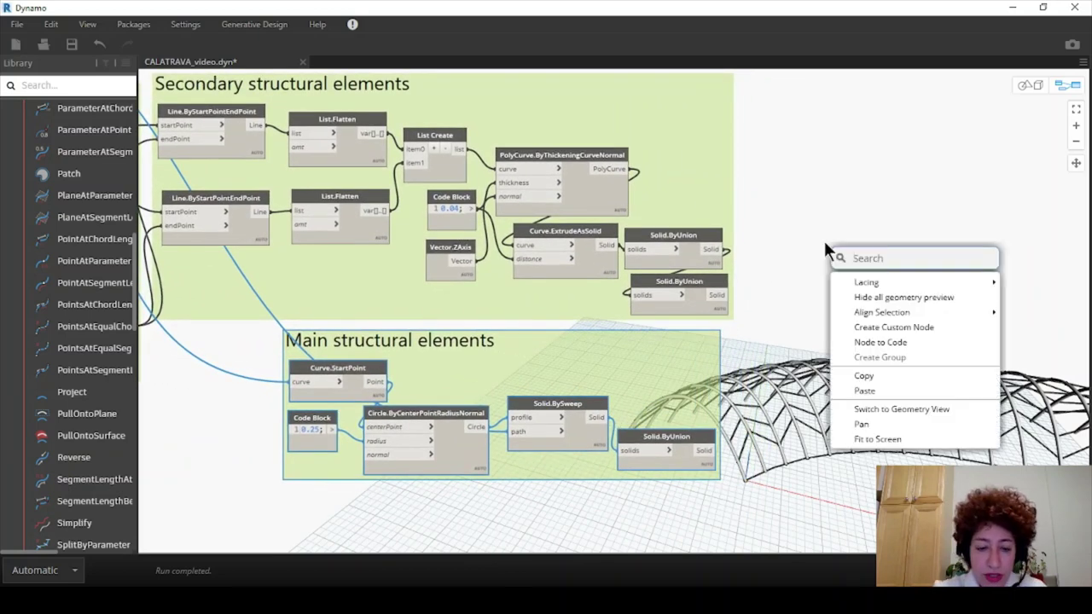
pyautogui.write('union')
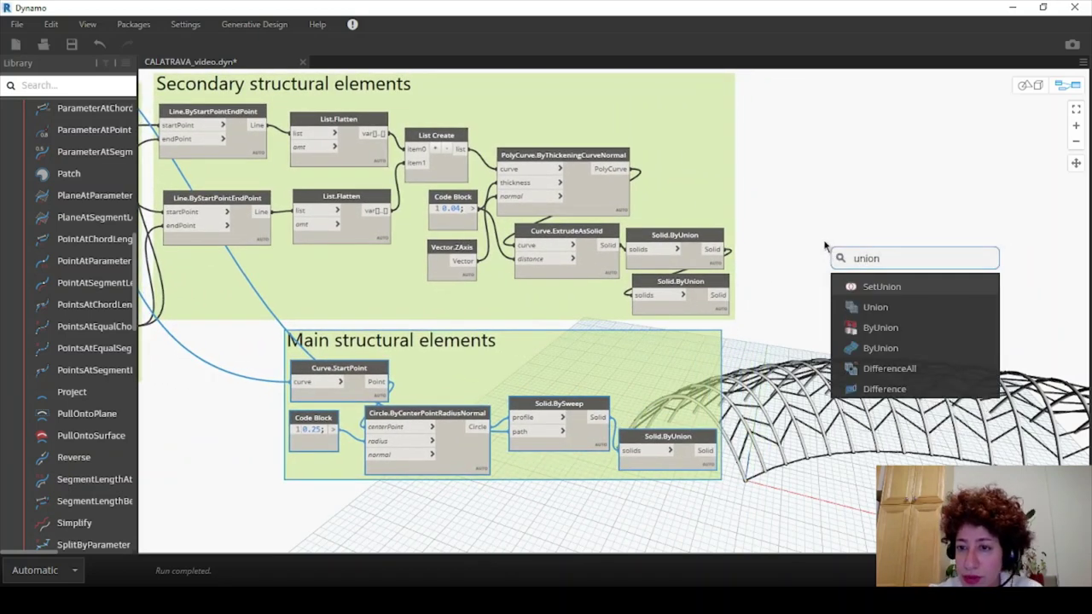
pyautogui.click(878, 307)
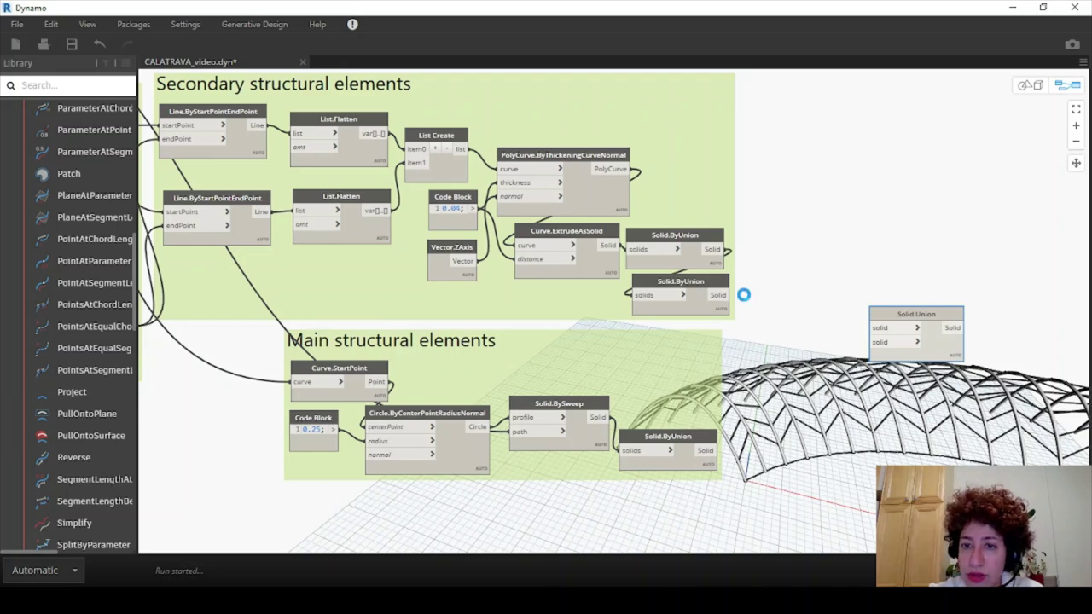
pyautogui.moveTo(916, 314); pyautogui.dragTo(793, 264)
pyautogui.moveTo(717, 294); pyautogui.dragTo(754, 279)
pyautogui.click(713, 450)
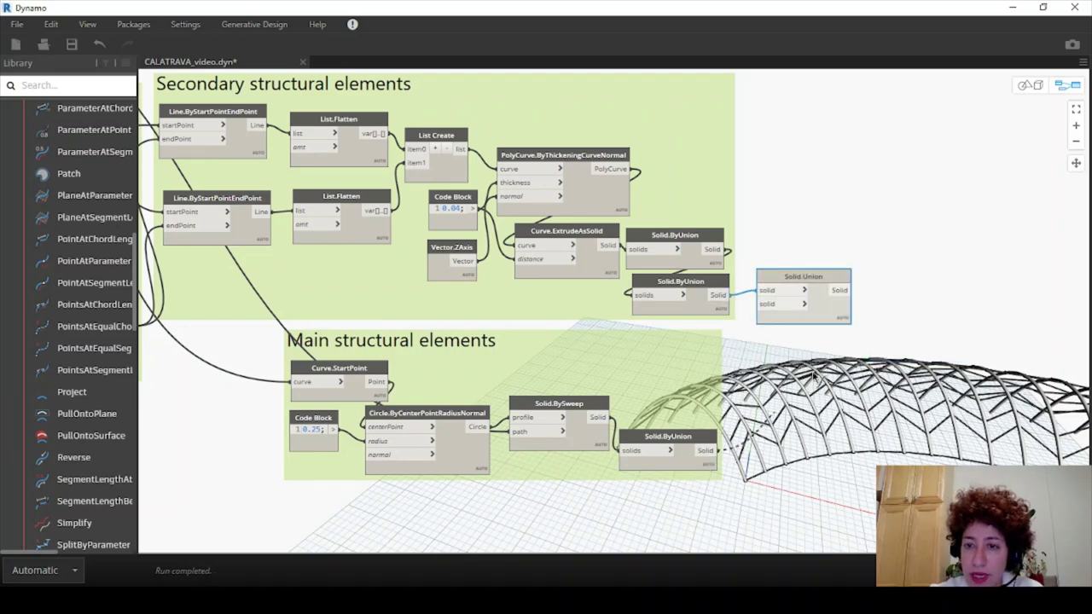
pyautogui.click(767, 304)
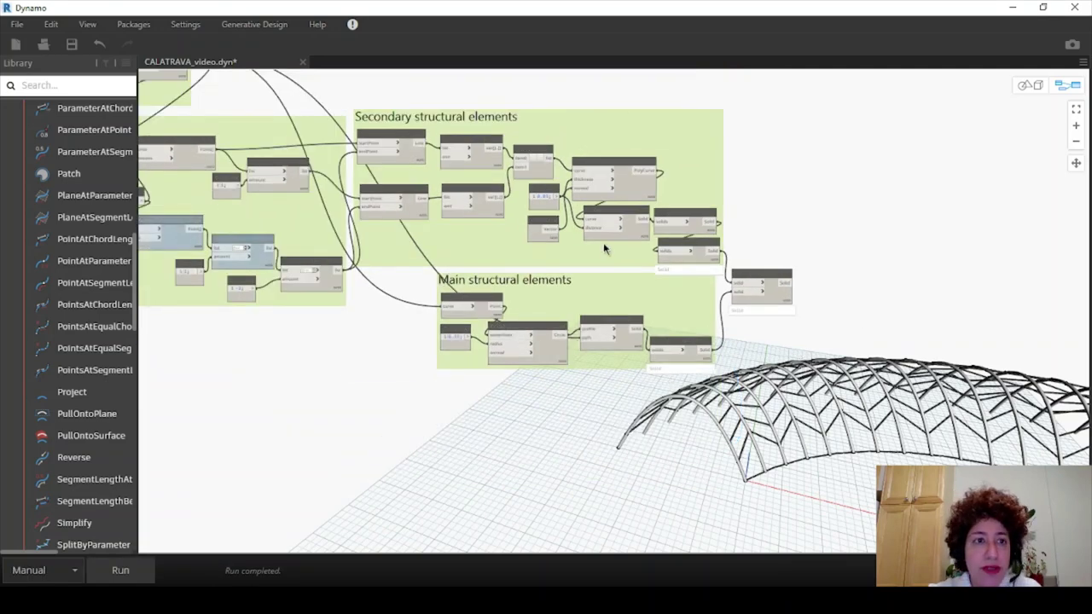
# Step: Move the Sweep Surface group to just above the end of the Secondary structural elements group
pyautogui.moveTo(603, 242); pyautogui.dragTo(713, 335, button='middle')
pyautogui.scroll(-2, 713, 336)
pyautogui.moveTo(371, 282)
pyautogui.mouseDown(button='middle')
pyautogui.moveTo(623, 320)
pyautogui.moveTo(374, 297)
pyautogui.mouseUp(button='middle')
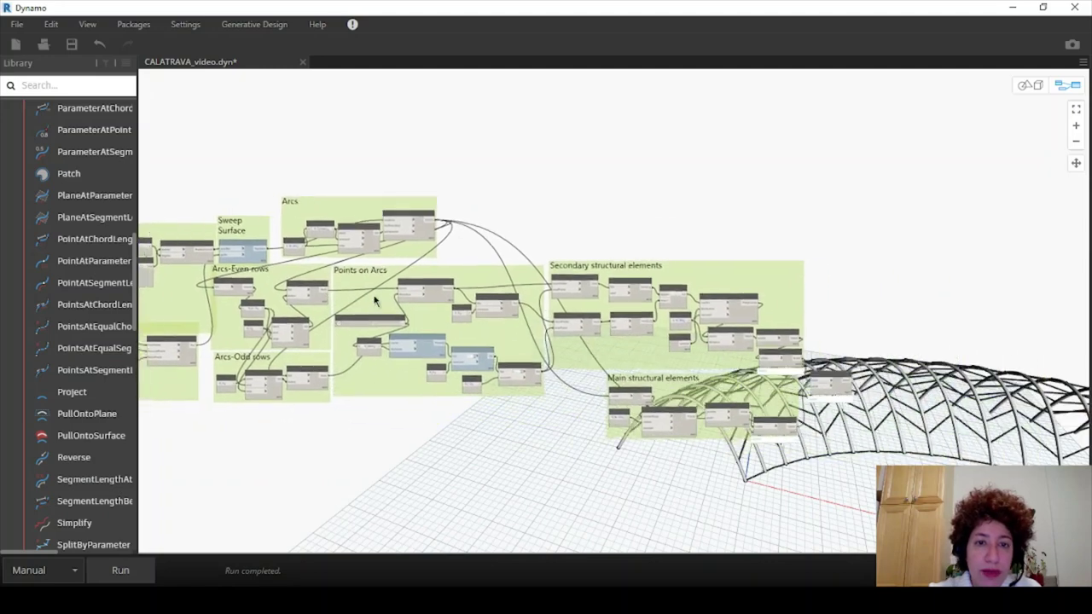
pyautogui.scroll(1, 374, 298)
pyautogui.moveTo(239, 227); pyautogui.dragTo(912, 246)
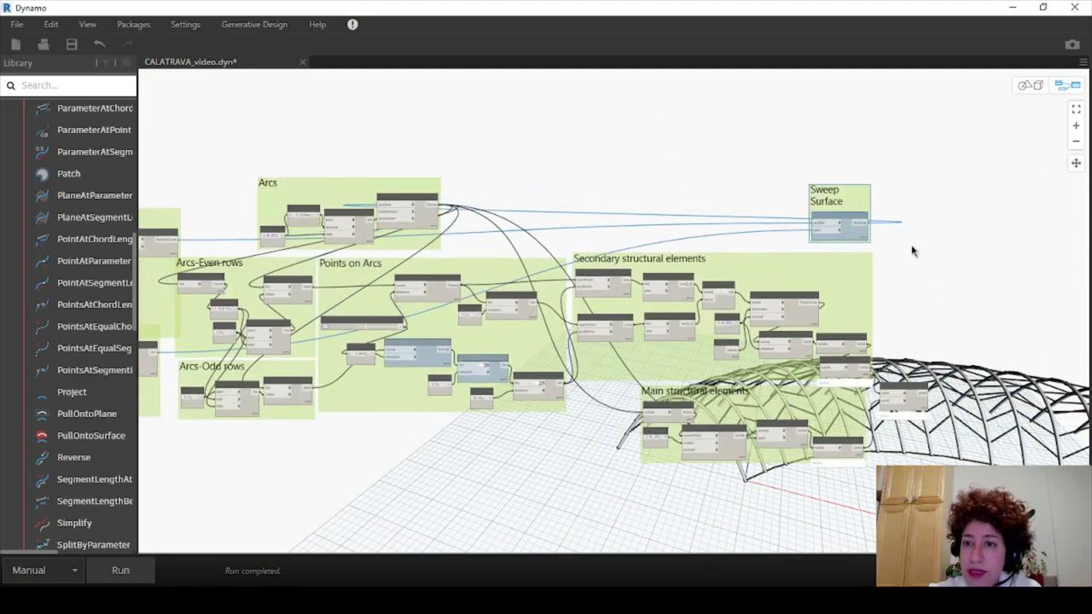
pyautogui.moveTo(912, 246); pyautogui.dragTo(599, 184, button='middle')
pyautogui.scroll(5, 598, 183)
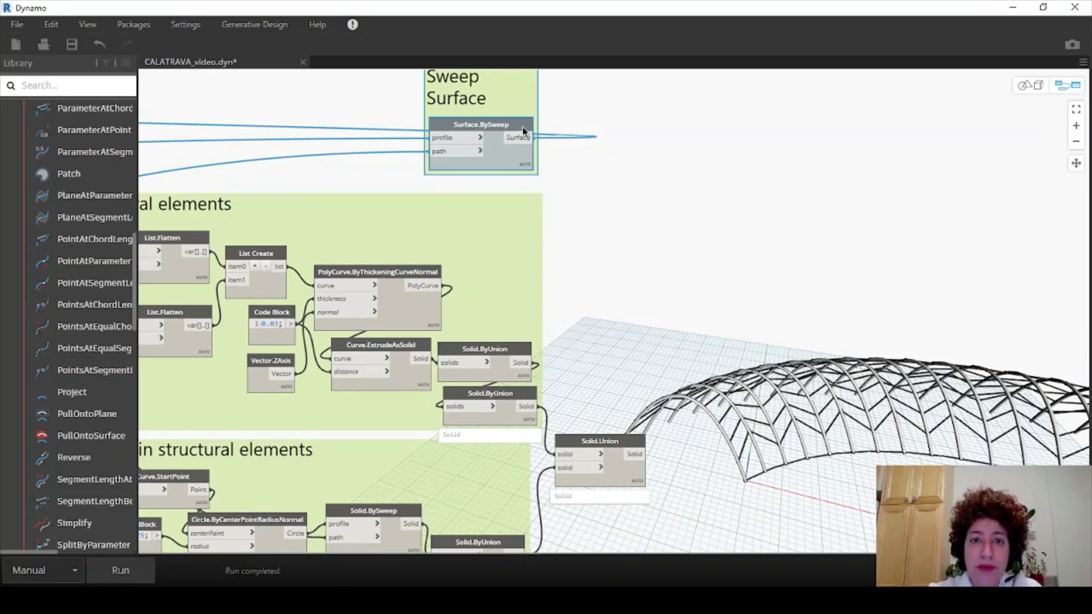
pyautogui.moveTo(529, 181)
pyautogui.moveTo(514, 94); pyautogui.dragTo(517, 106)
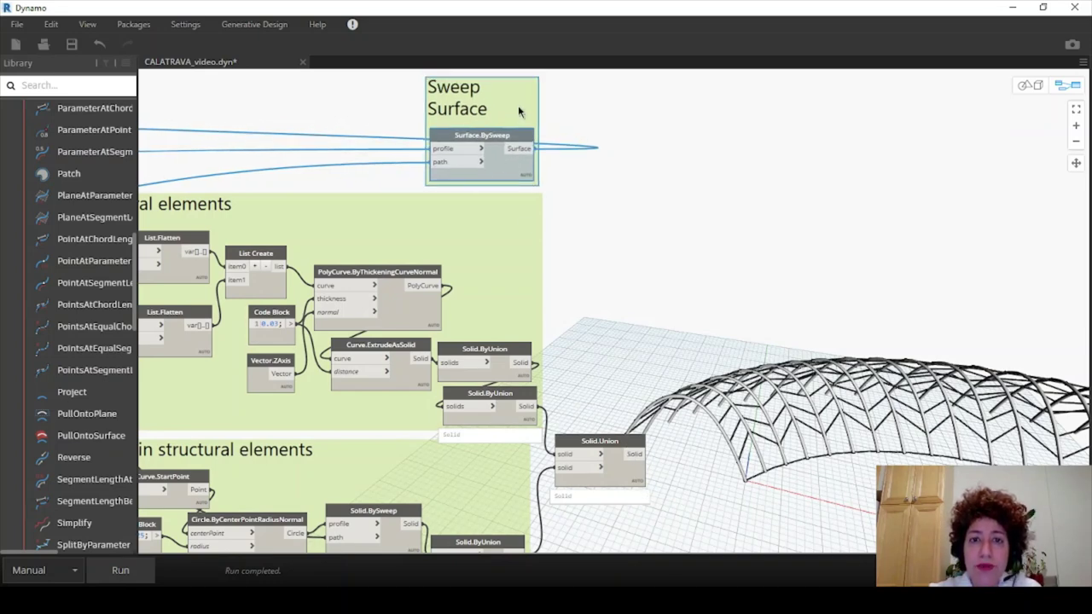
pyautogui.click(622, 181)
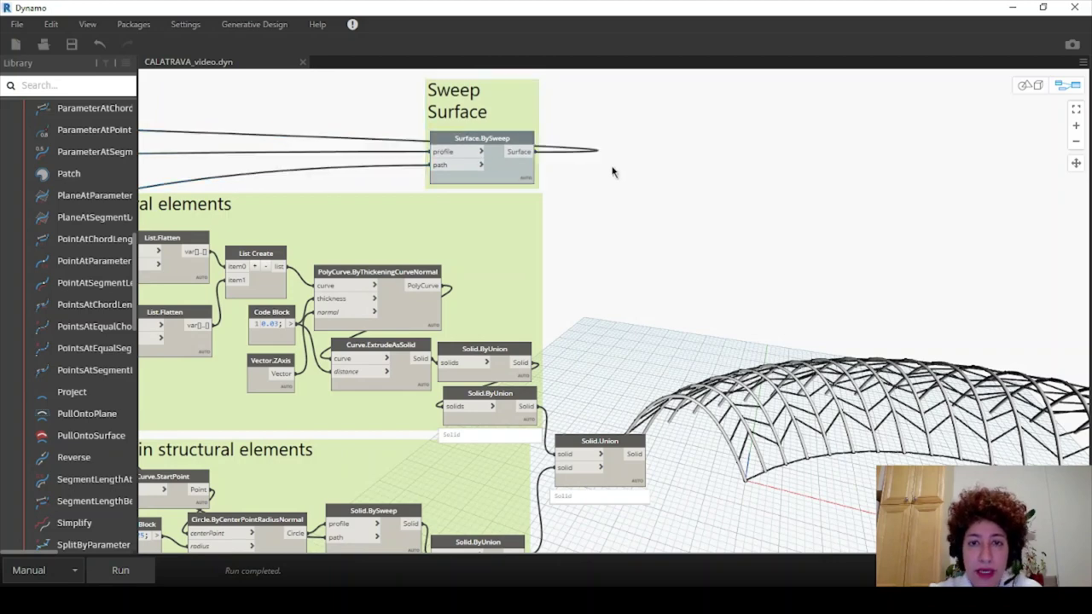
# Step: Add an ImportInstance.ByGeometry node and place it beside the Surface.BySweep node
pyautogui.rightClick(612, 172)
pyautogui.write('im')
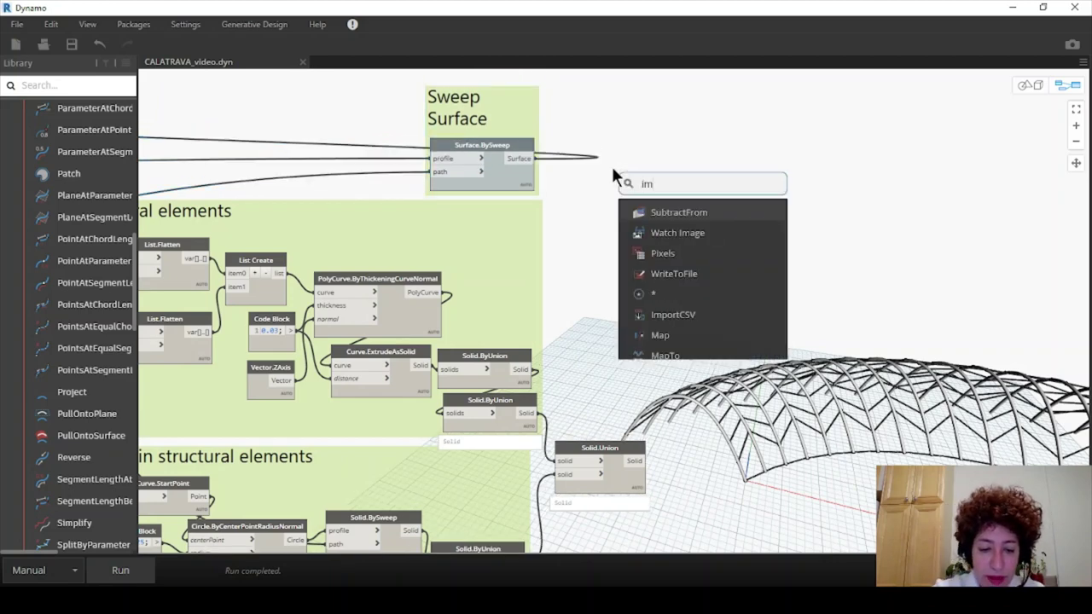
pyautogui.write('port')
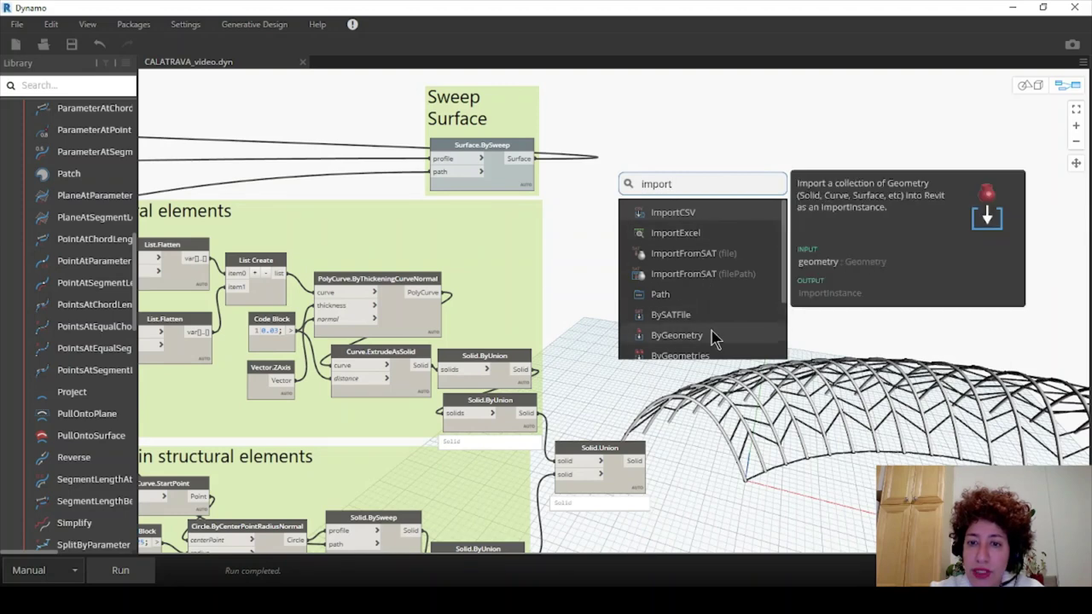
pyautogui.click(676, 336)
pyautogui.moveTo(773, 335); pyautogui.dragTo(688, 172)
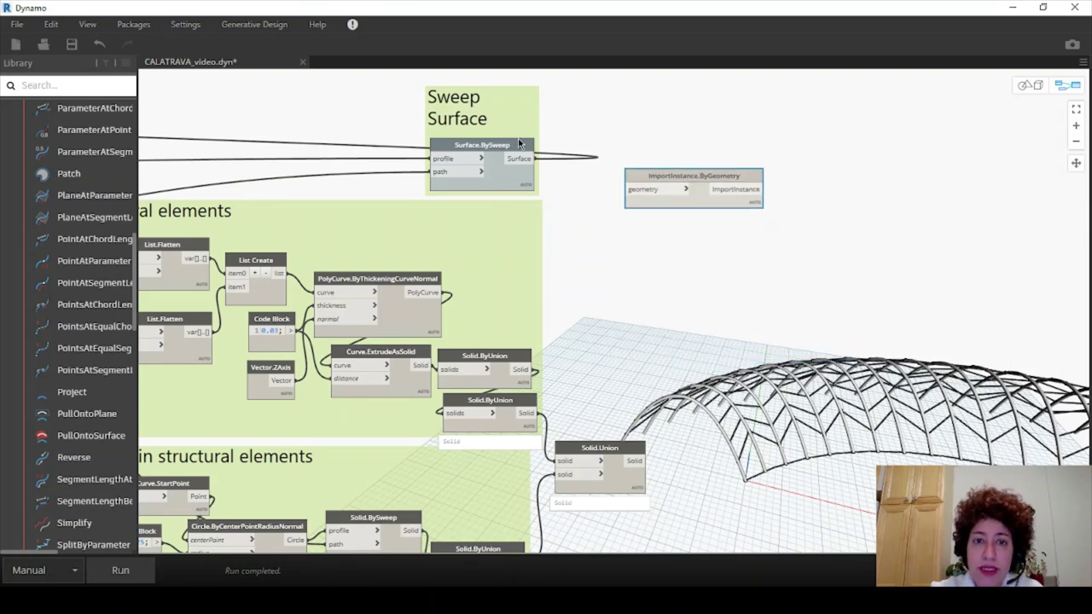
# Step: Duplicate the ImportInstance.ByGeometry node, then feed the copy's geometry from Solid.Union and the original's from Surface.BySweep
pyautogui.moveTo(526, 193)
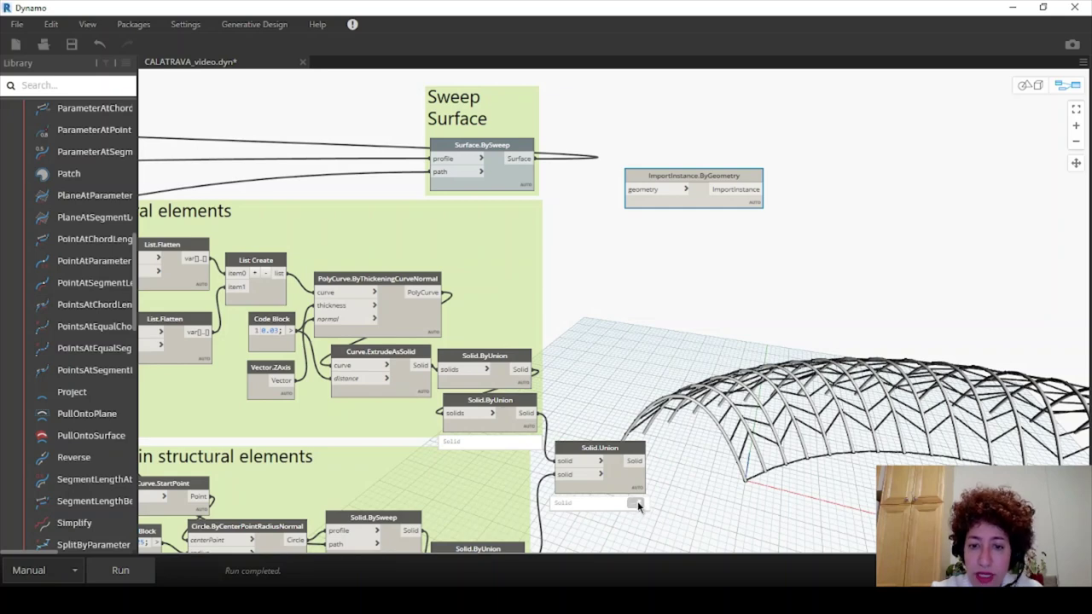
pyautogui.moveTo(644, 311); pyautogui.dragTo(621, 269, button='middle')
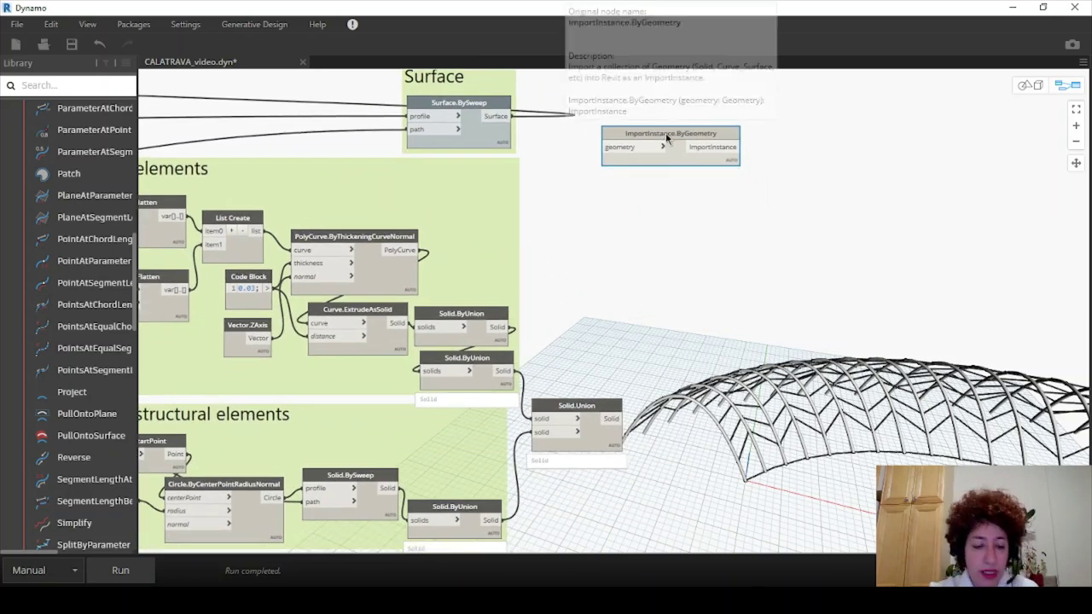
pyautogui.hotkey('ctrl', 'c')
pyautogui.hotkey('ctrl', 'v')
pyautogui.moveTo(784, 168); pyautogui.dragTo(666, 348)
pyautogui.click(648, 330)
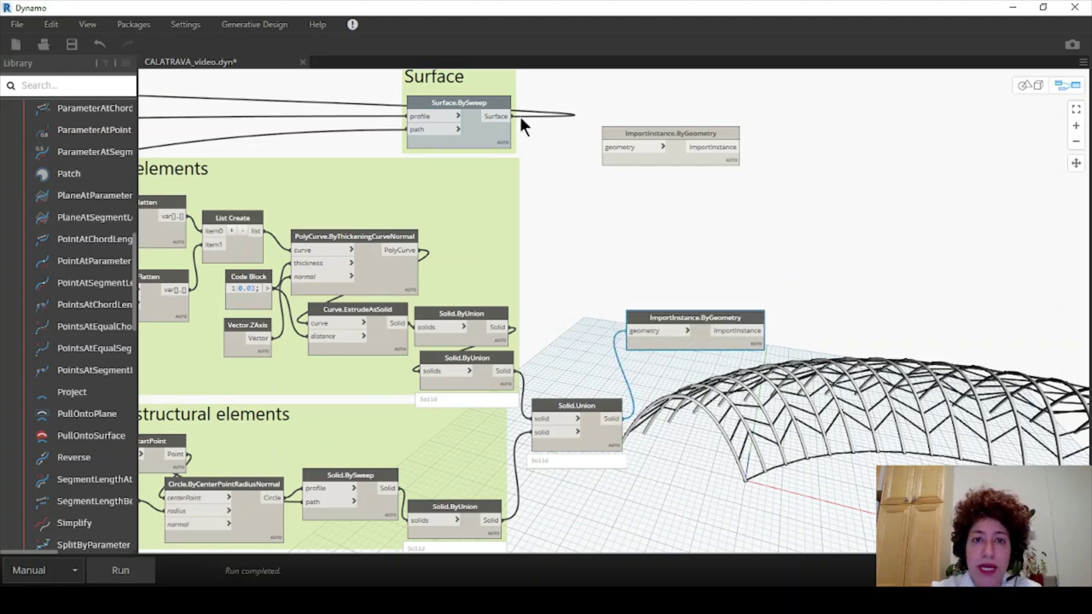
pyautogui.click(606, 146)
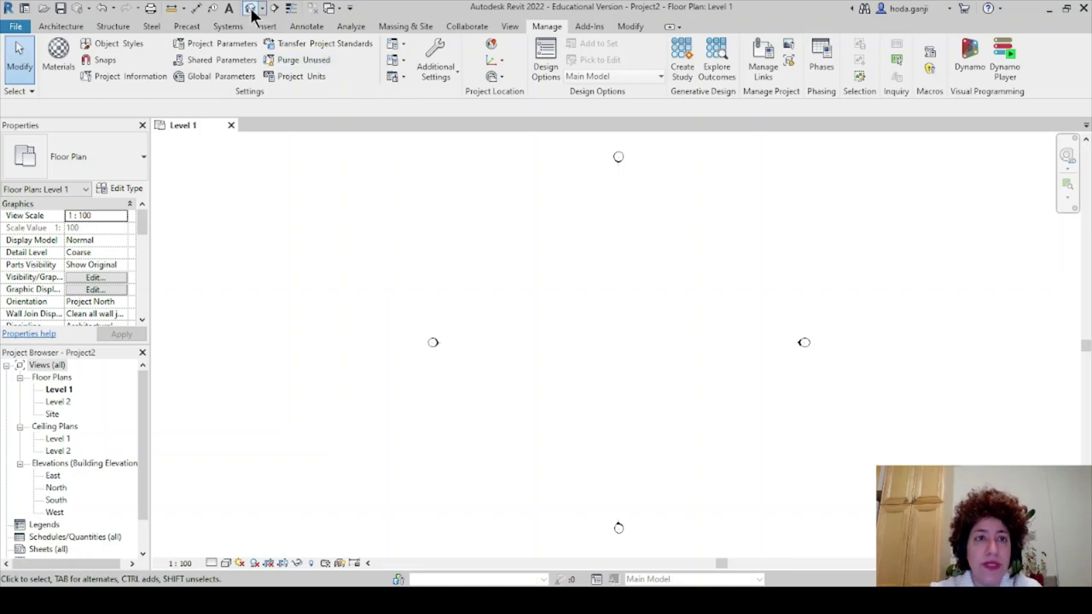
# Step: In Revit, open the default 3D view, orbit to see the imported structure, and select the imported sweep surface beneath it
pyautogui.click(251, 8)
pyautogui.keyDown('shift'); pyautogui.moveTo(583, 488); pyautogui.dragTo(694, 397, button='middle'); pyautogui.keyUp('shift')
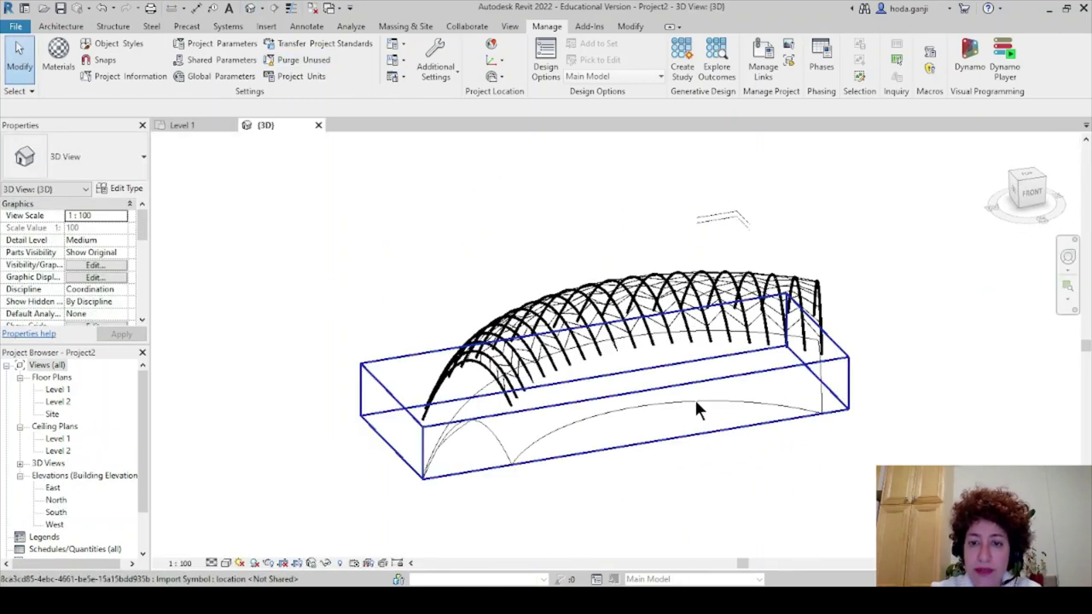
pyautogui.click(784, 411)
pyautogui.moveTo(787, 412); pyautogui.dragTo(657, 388, button='middle')
pyautogui.scroll(1, 657, 386)
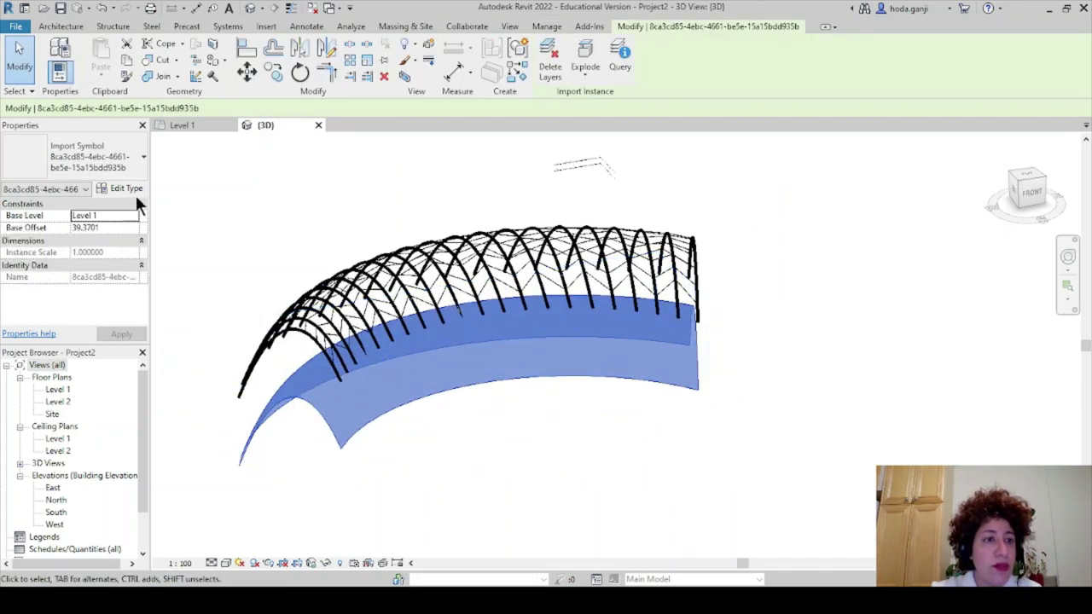
# Step: Set the imported sweep surface's type Scale Factor to .3048 and apply it
pyautogui.click(134, 191)
pyautogui.moveTo(675, 49); pyautogui.dragTo(861, 60)
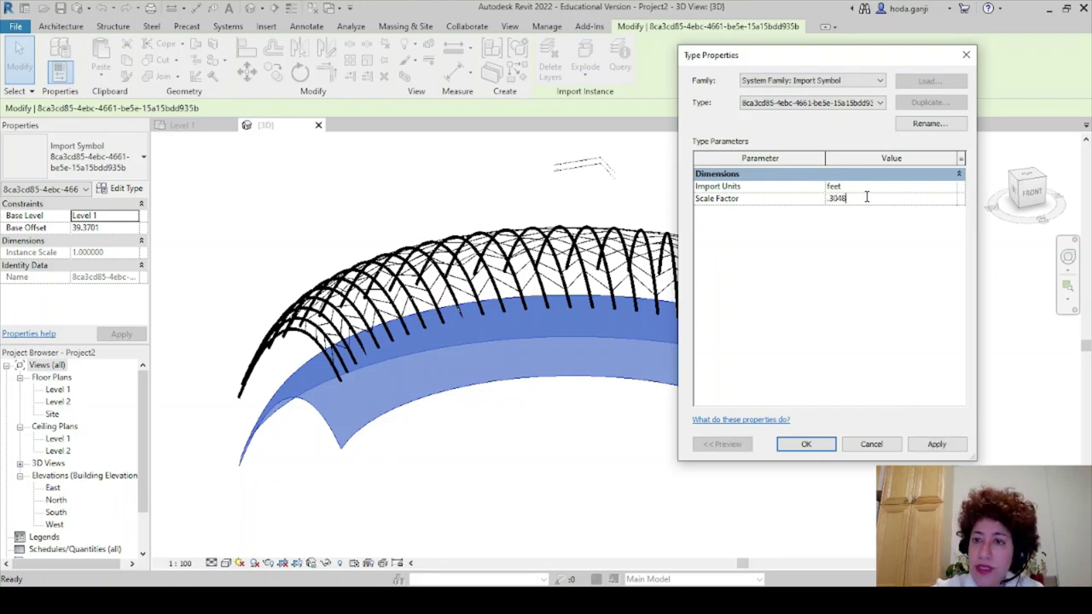
pyautogui.click(805, 442)
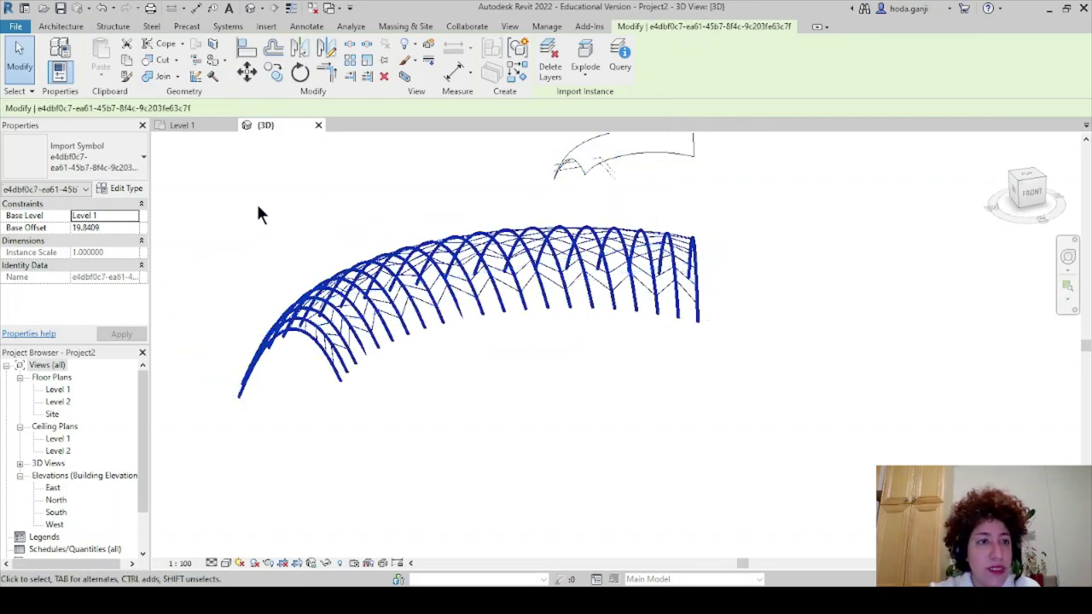
# Step: Set the imported arch structure's type Scale Factor to .3048, then clear the selection
pyautogui.click(128, 188)
pyautogui.click(884, 195)
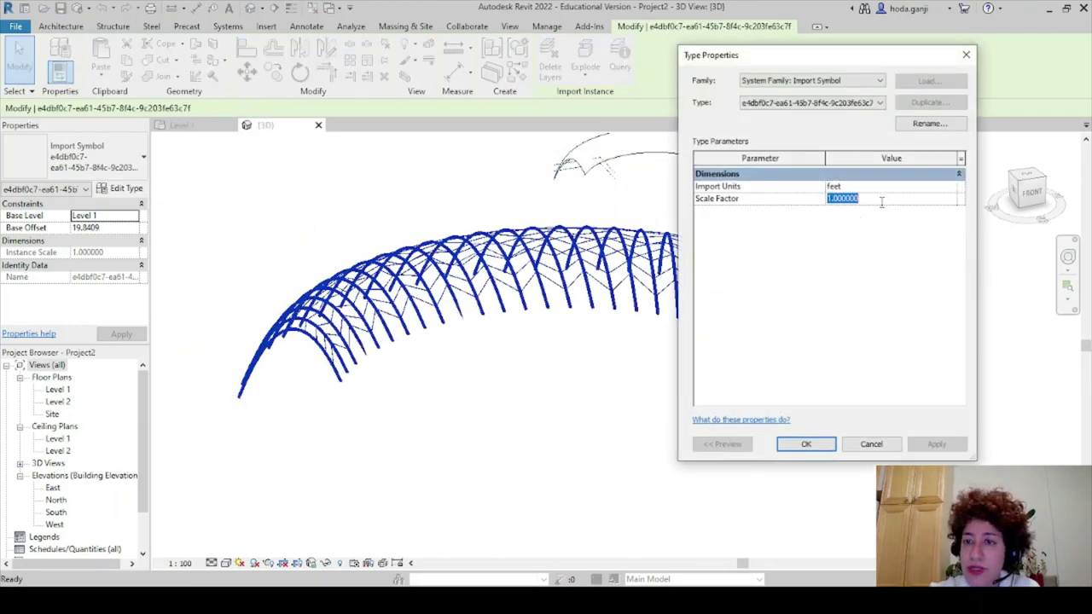
pyautogui.write('.3048')
pyautogui.click(806, 443)
pyautogui.click(628, 185)
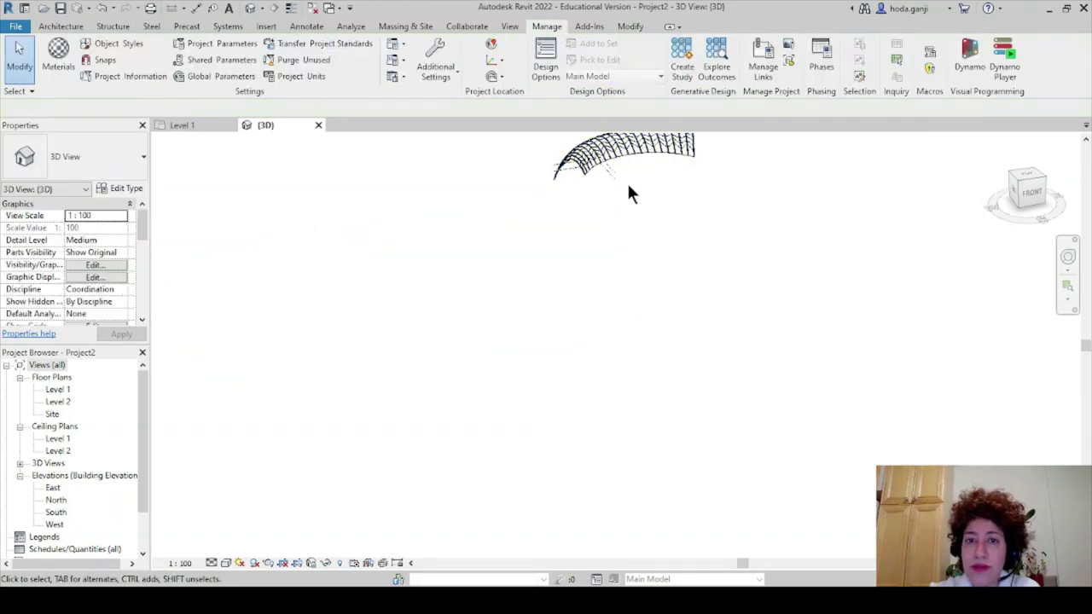
# Step: Set the 3D view's visual style to Shaded and look over the rescaled structure
pyautogui.moveTo(628, 186); pyautogui.dragTo(551, 372, button='middle')
pyautogui.scroll(3, 568, 370)
pyautogui.keyDown('shift'); pyautogui.moveTo(626, 373); pyautogui.dragTo(545, 357, button='middle'); pyautogui.keyUp('shift')
pyautogui.scroll(1, 682, 464)
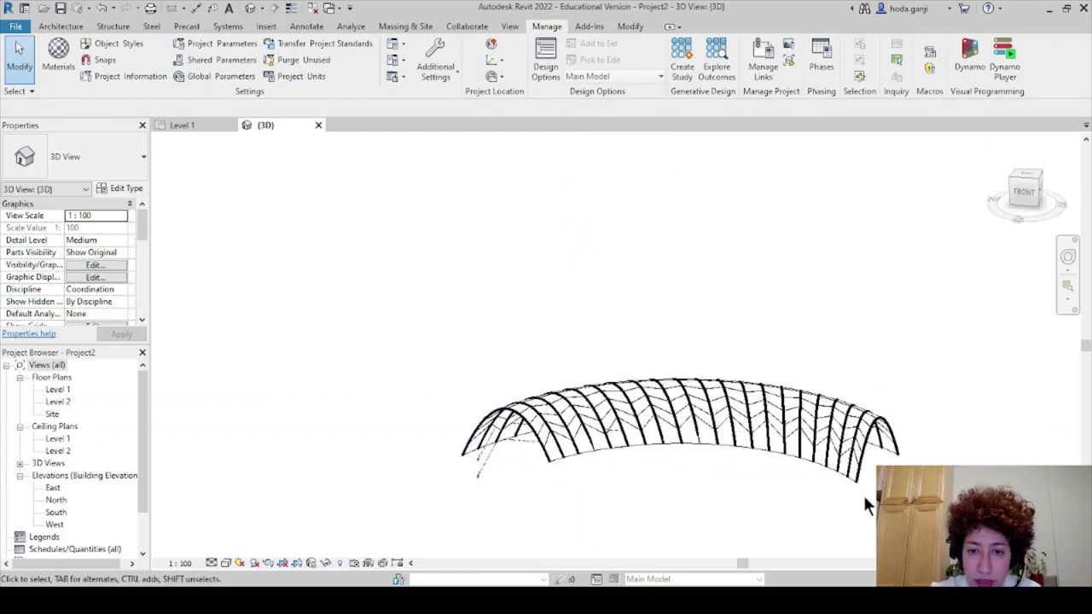
pyautogui.moveTo(863, 495); pyautogui.dragTo(726, 408, button='middle')
pyautogui.scroll(1, 541, 355)
pyautogui.keyDown('shift'); pyautogui.moveTo(371, 445); pyautogui.dragTo(311, 493, button='middle'); pyautogui.keyUp('shift')
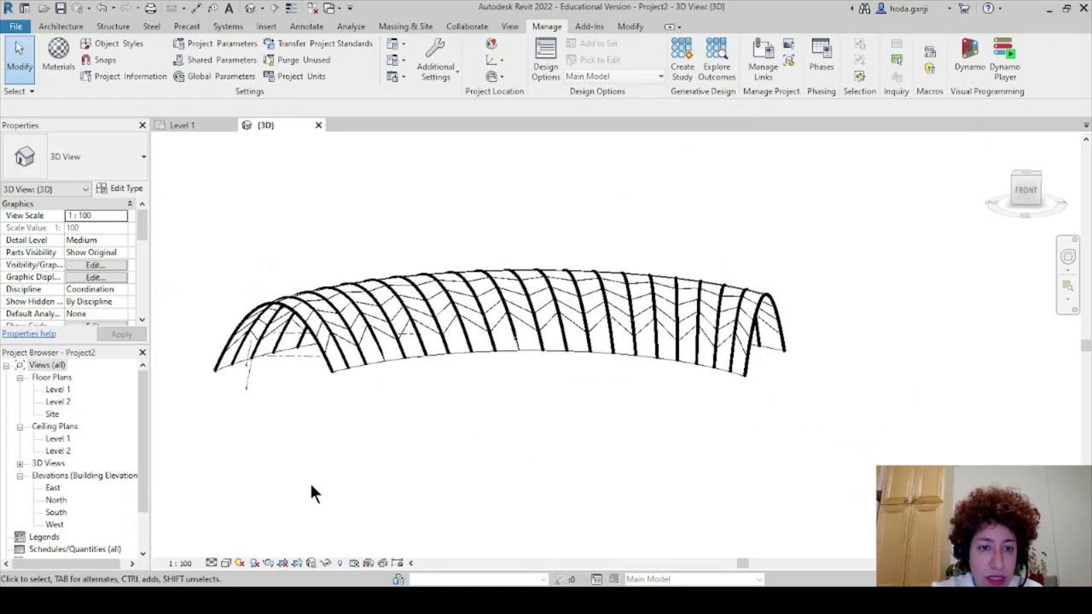
pyautogui.click(226, 563)
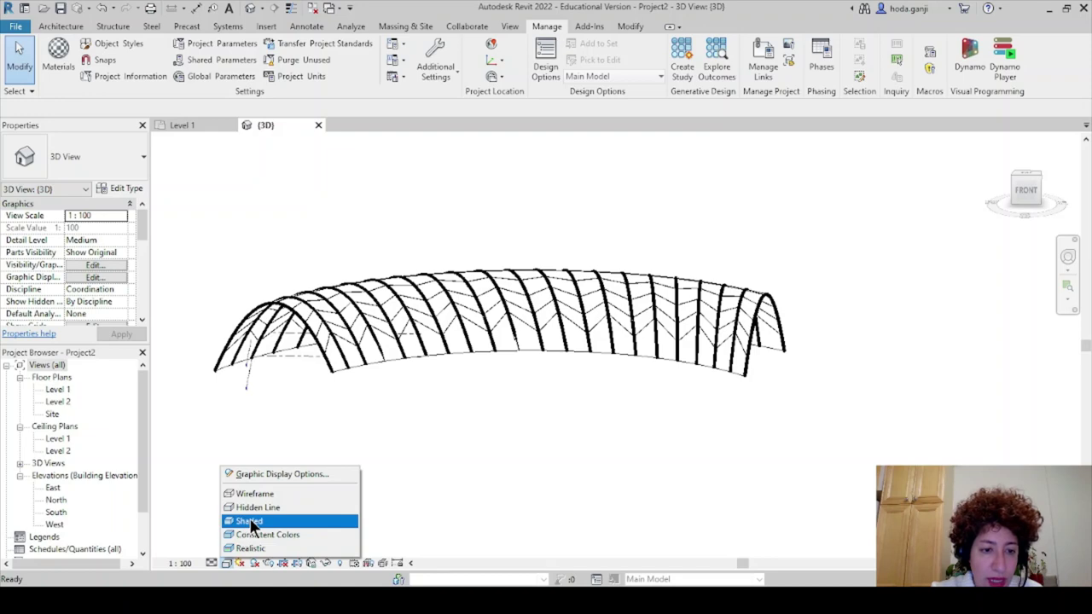
pyautogui.click(245, 520)
pyautogui.scroll(1, 379, 380)
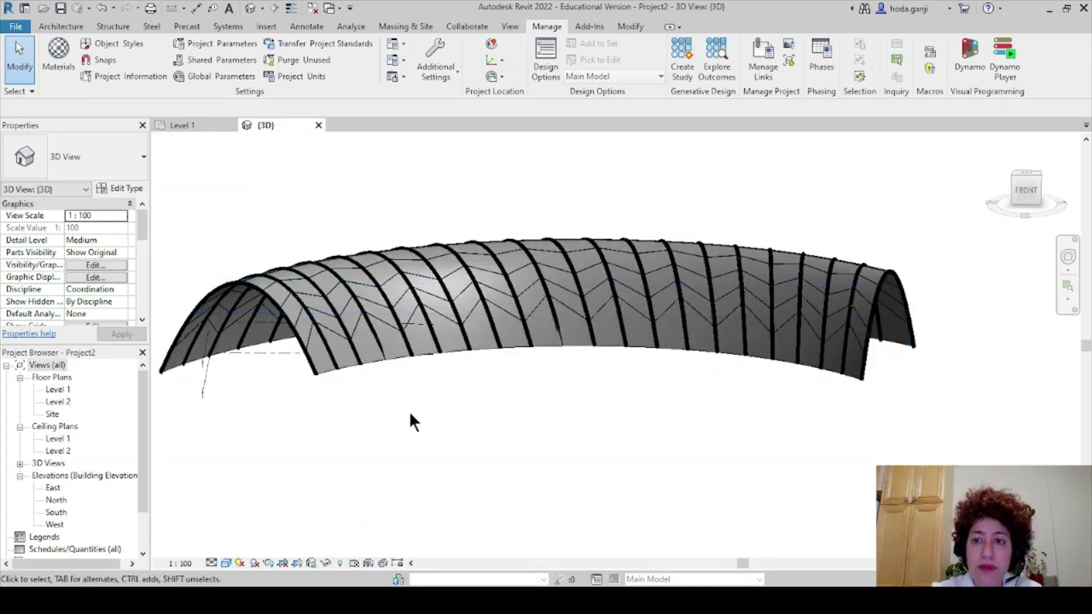
pyautogui.moveTo(411, 414)
pyautogui.keyDown('shift'); pyautogui.mouseDown(button='middle')
pyautogui.moveTo(483, 439)
pyautogui.moveTo(387, 349)
pyautogui.moveTo(546, 414)
pyautogui.mouseUp(button='middle'); pyautogui.keyUp('shift')
pyautogui.scroll(-2, 387, 349)
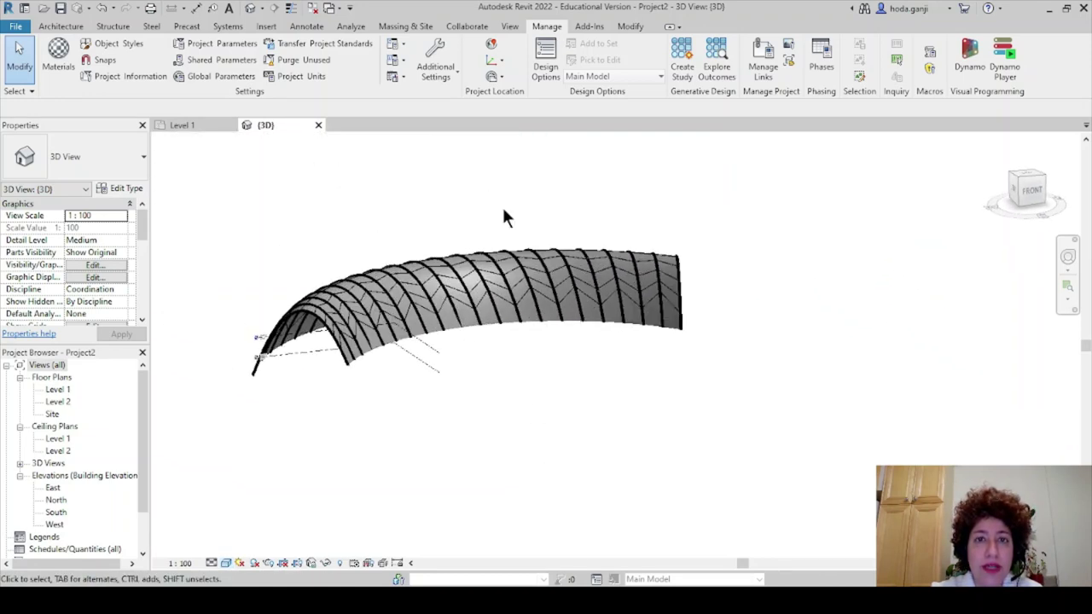
# Step: In Object Styles, assign the Glass material to the default category of the imported sweep surface
pyautogui.click(119, 43)
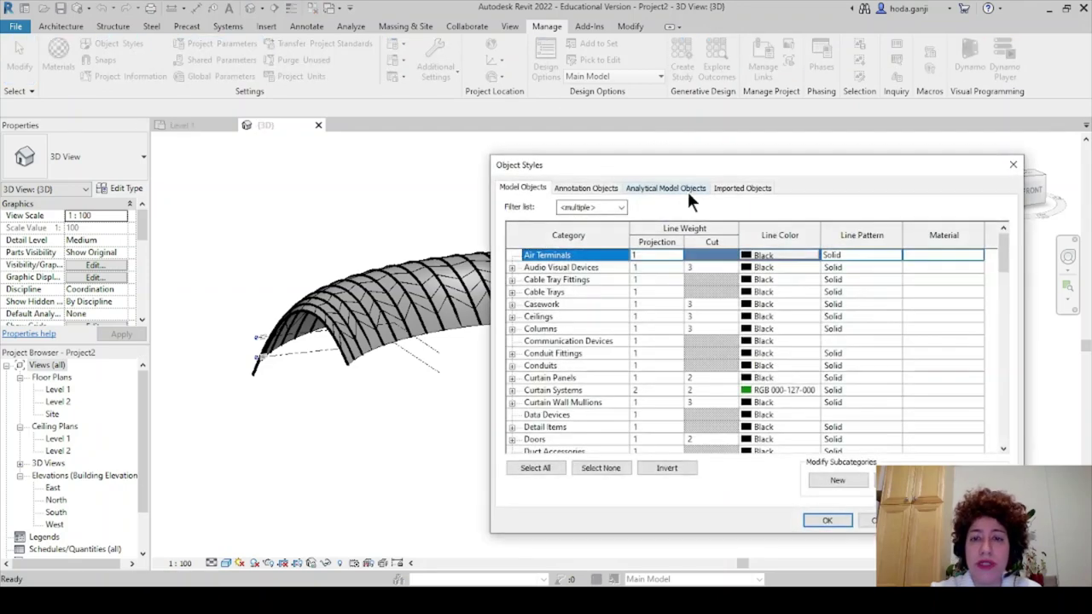
pyautogui.click(738, 188)
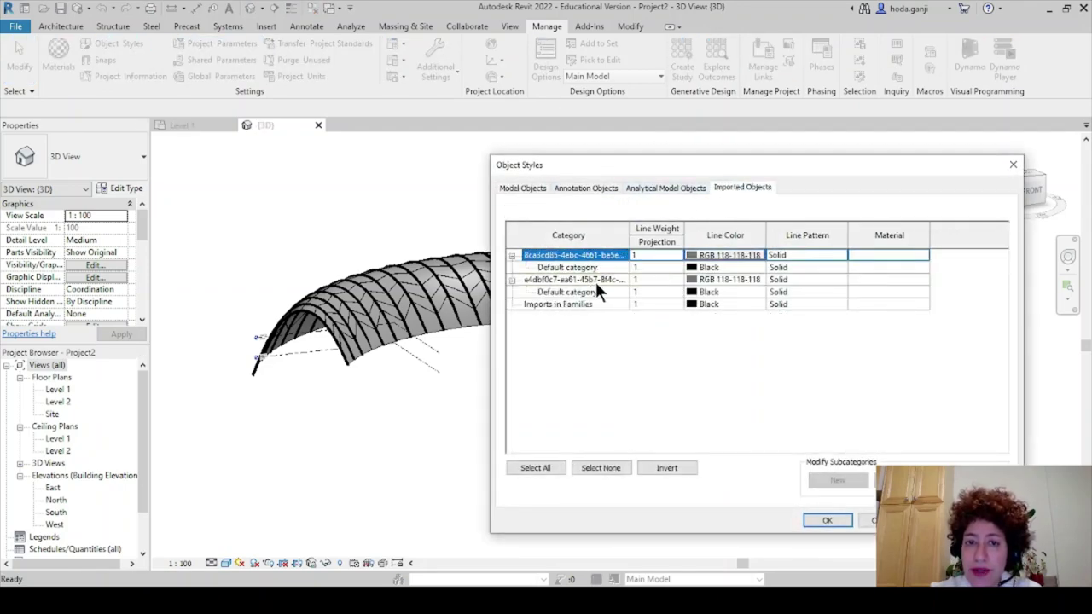
pyautogui.click(918, 267)
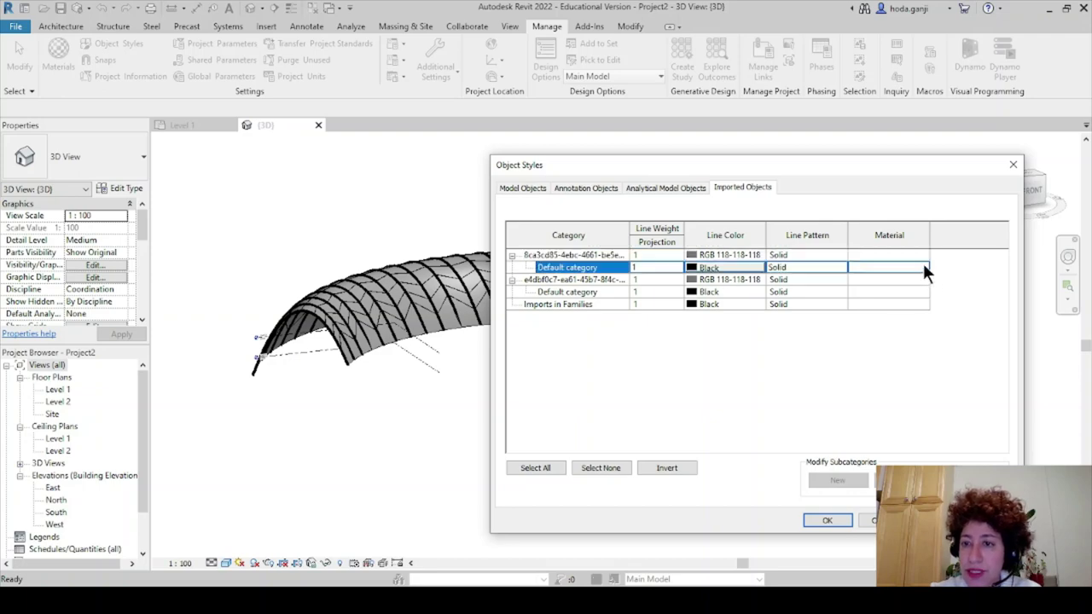
pyautogui.click(924, 269)
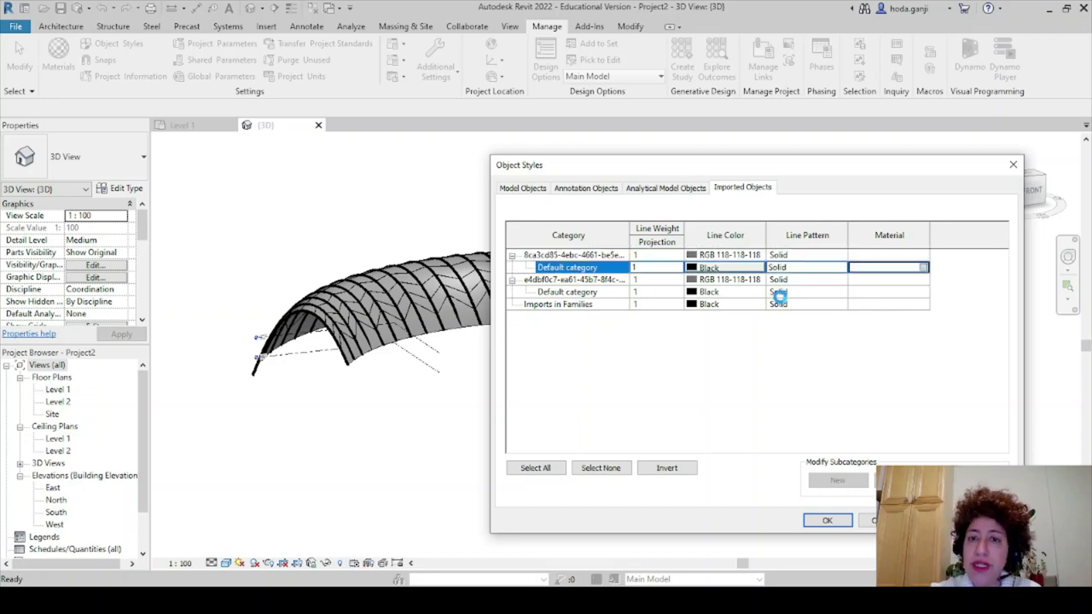
pyautogui.scroll(-4, 414, 282)
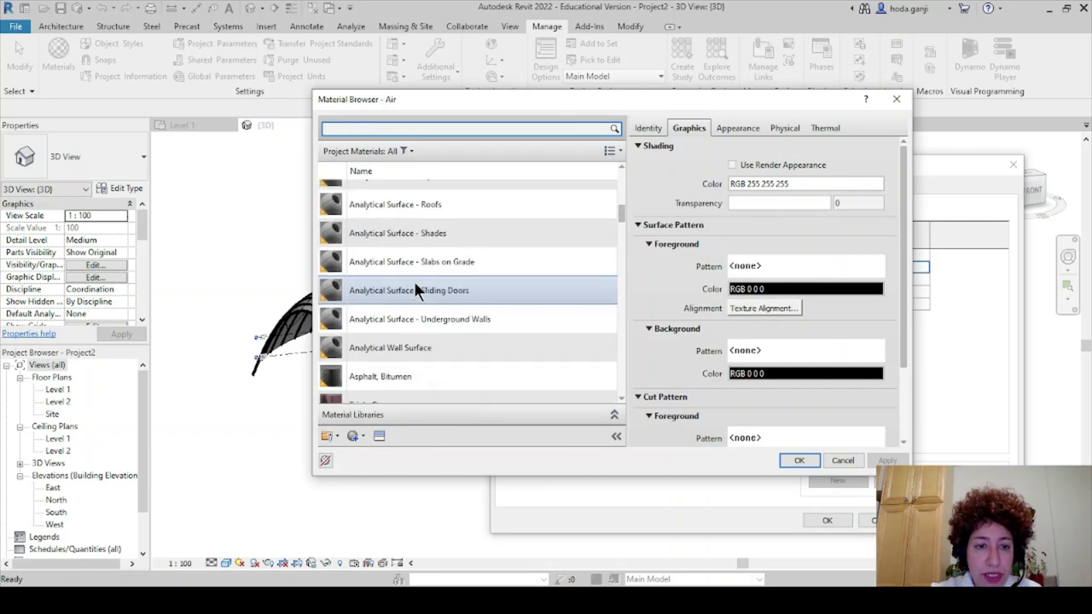
pyautogui.scroll(-5, 415, 288)
pyautogui.scroll(-5, 418, 285)
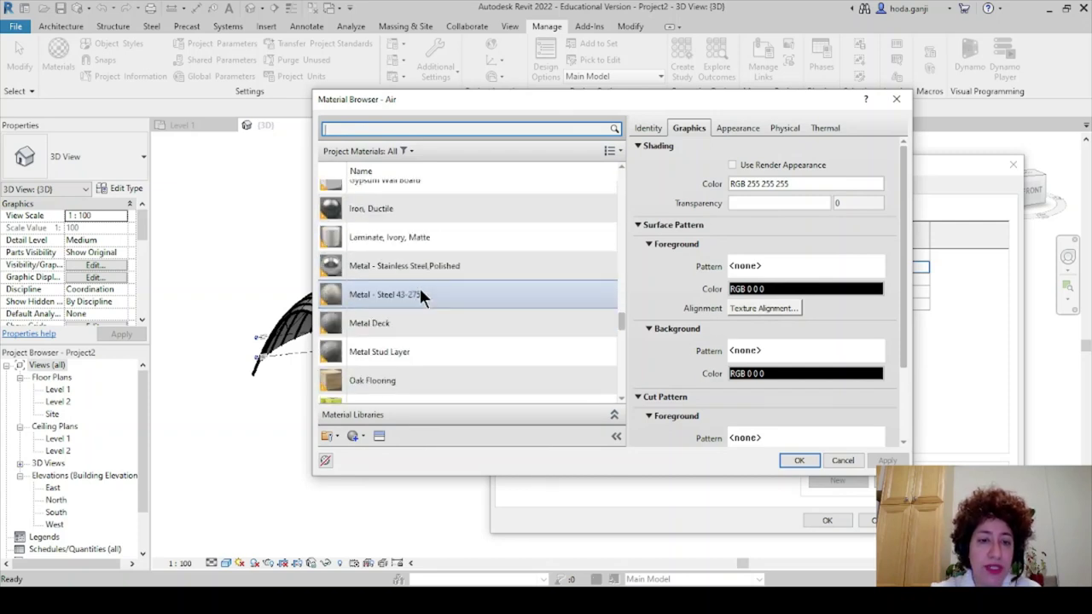
pyautogui.scroll(3, 418, 286)
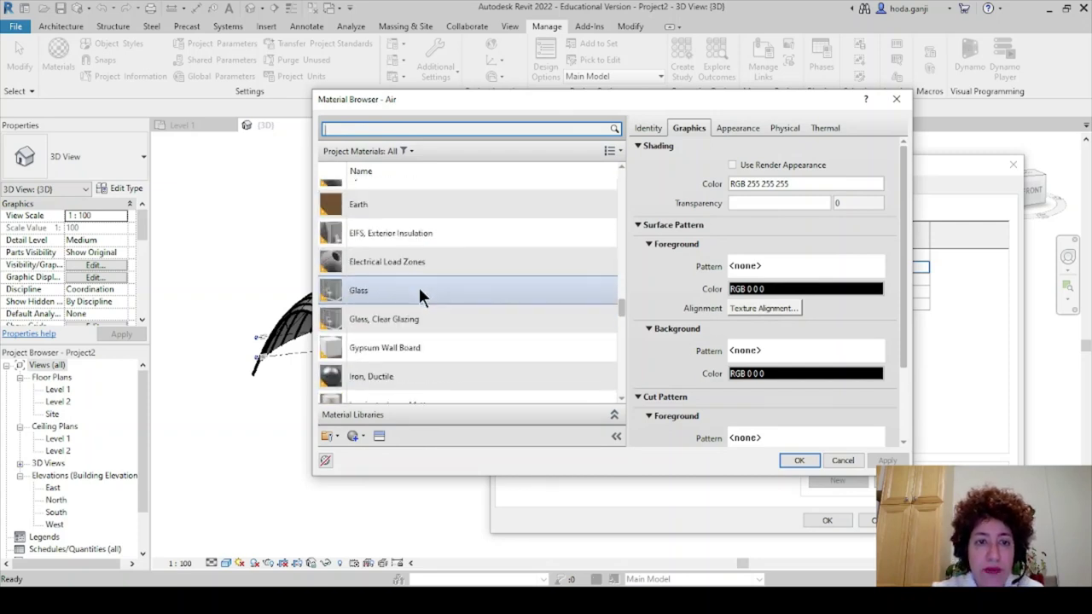
pyautogui.scroll(-2, 417, 285)
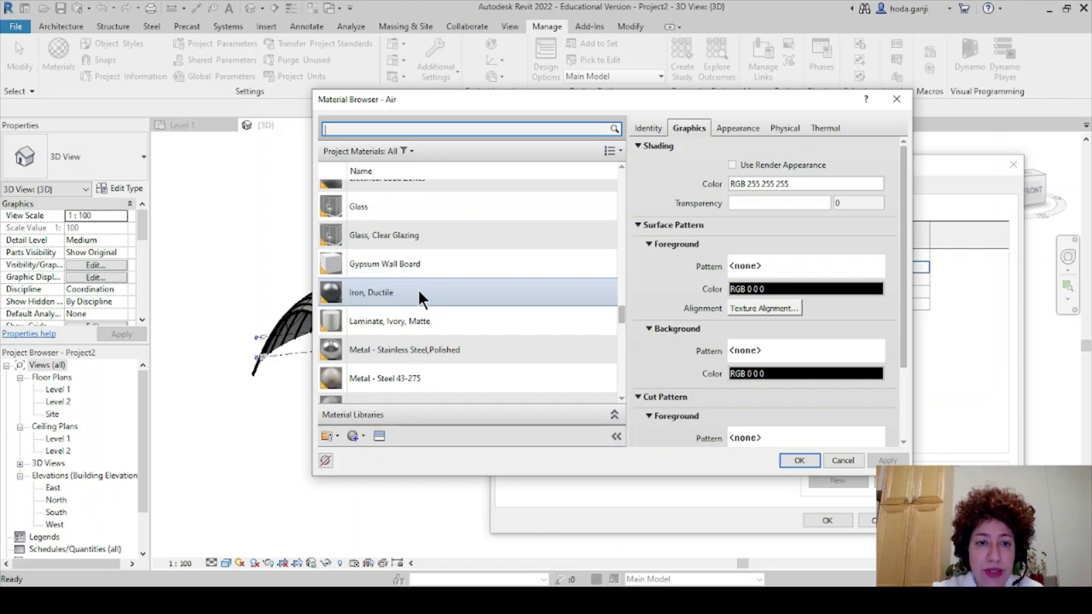
pyautogui.click(400, 206)
pyautogui.click(740, 131)
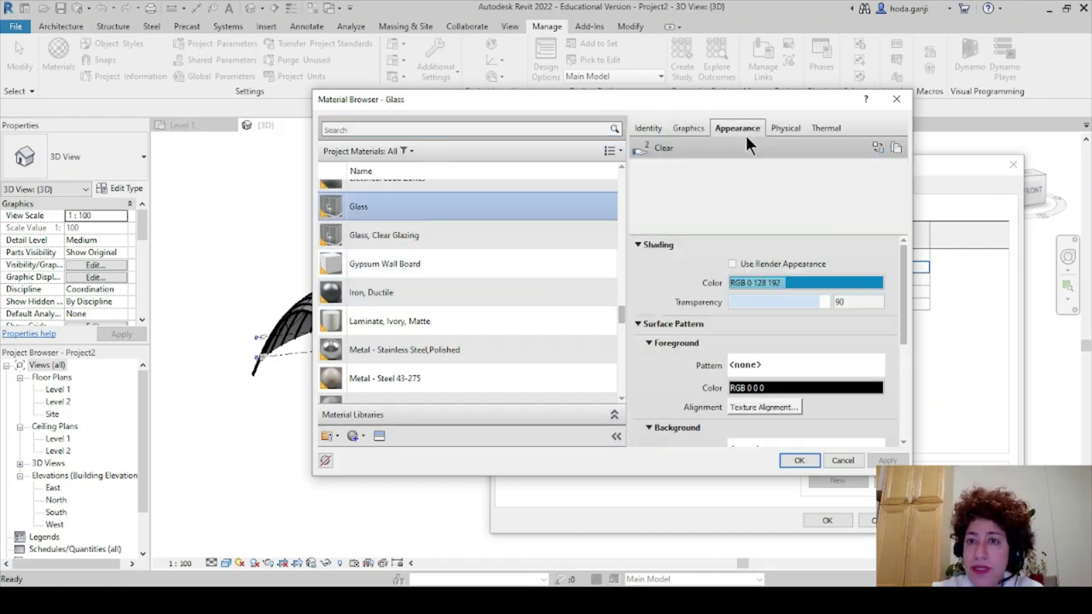
pyautogui.click(689, 128)
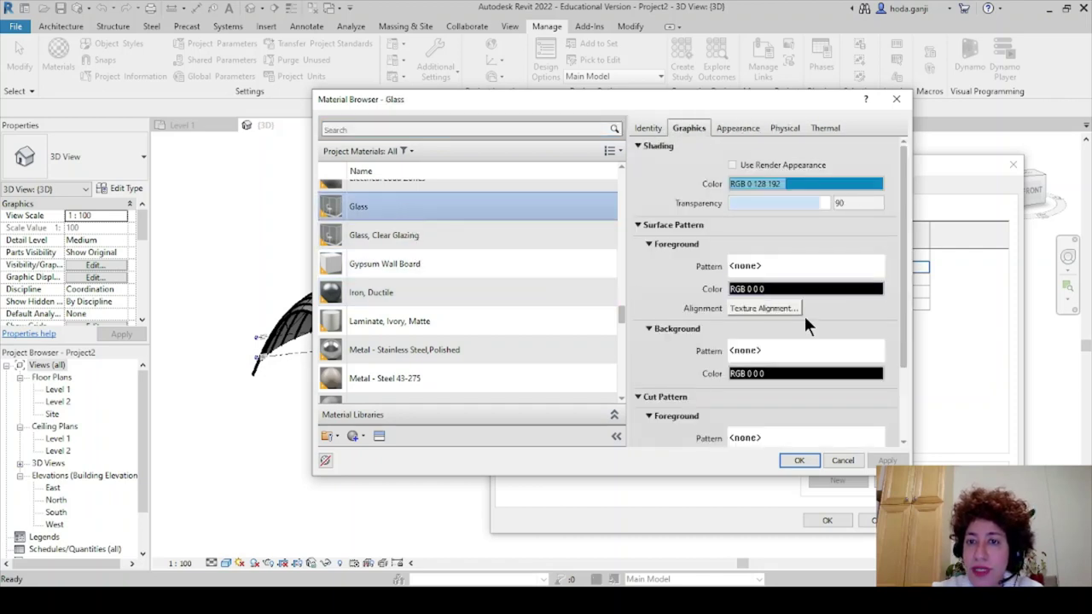
pyautogui.click(799, 460)
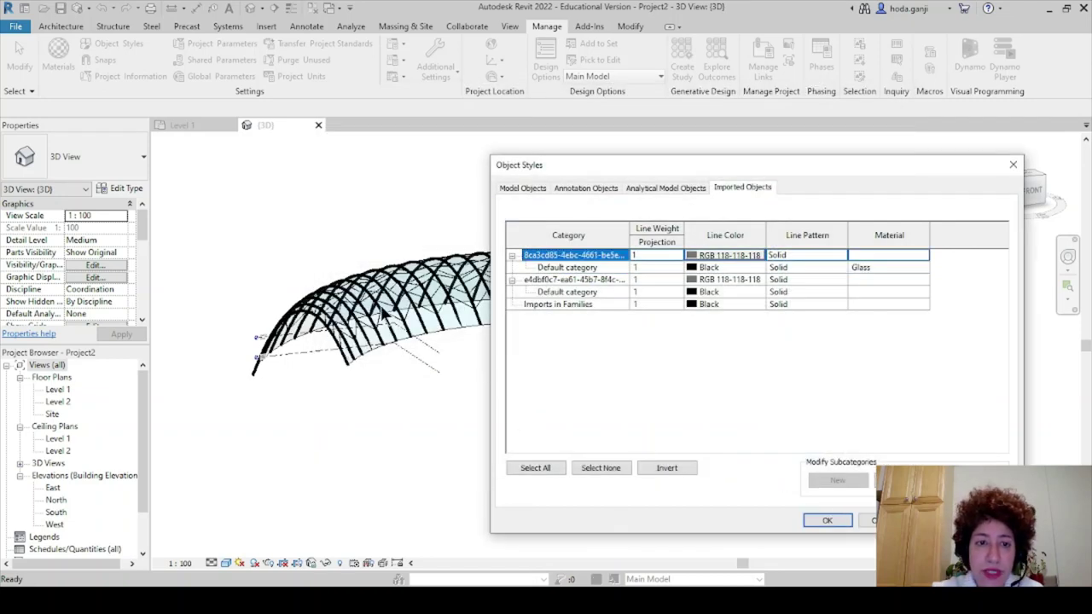
# Step: Assign the Stainless Steel material to the default category of the imported arch structure and accept the object styles
pyautogui.click(921, 290)
pyautogui.click(922, 292)
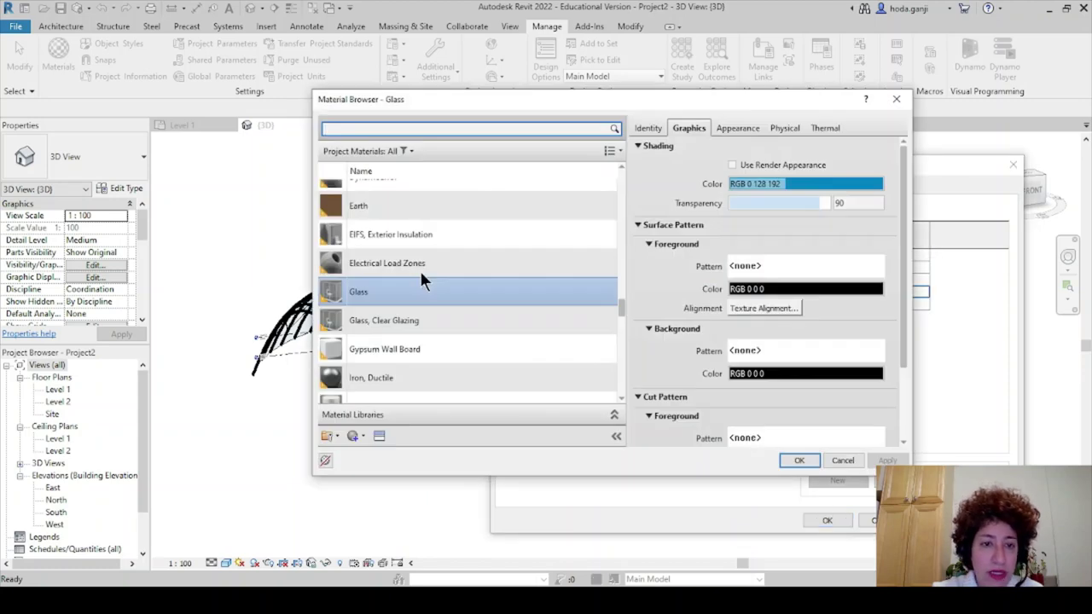
pyautogui.scroll(-3, 421, 279)
pyautogui.scroll(-3, 421, 279)
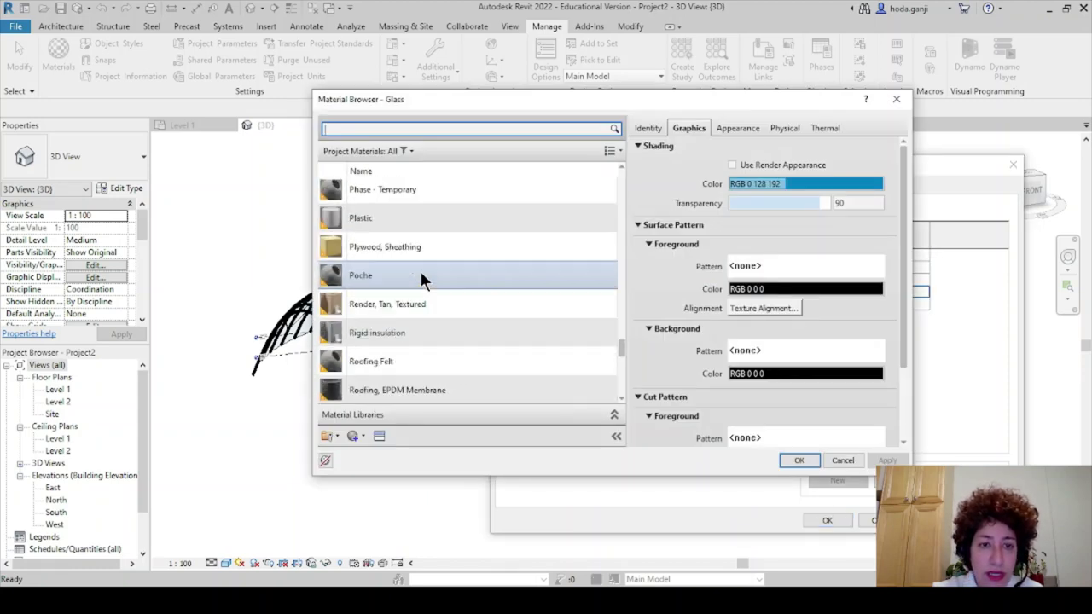
pyautogui.scroll(-4, 419, 270)
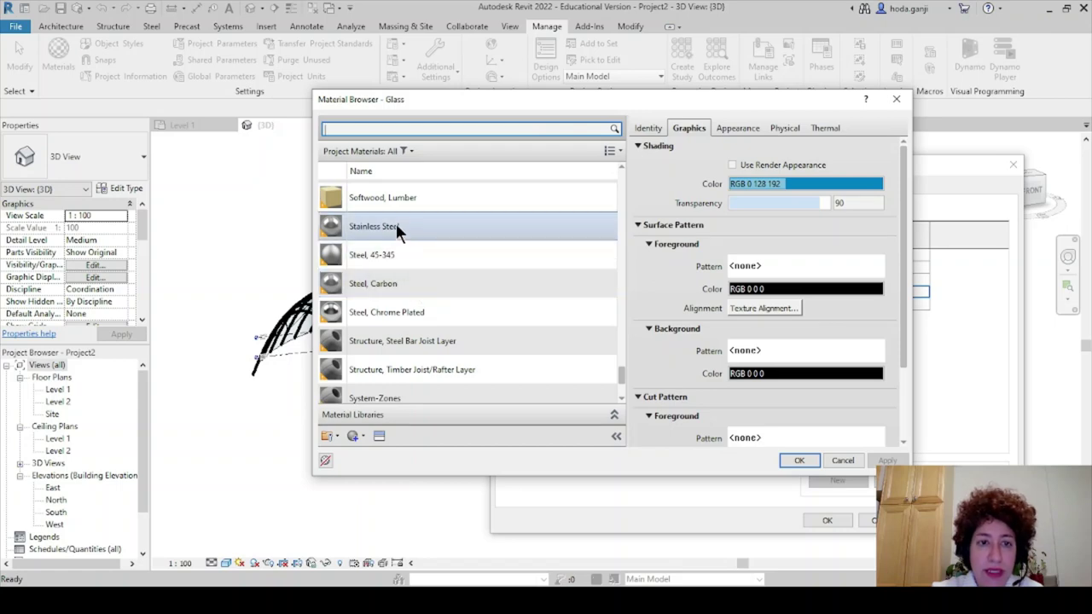
pyautogui.click(396, 229)
pyautogui.click(799, 461)
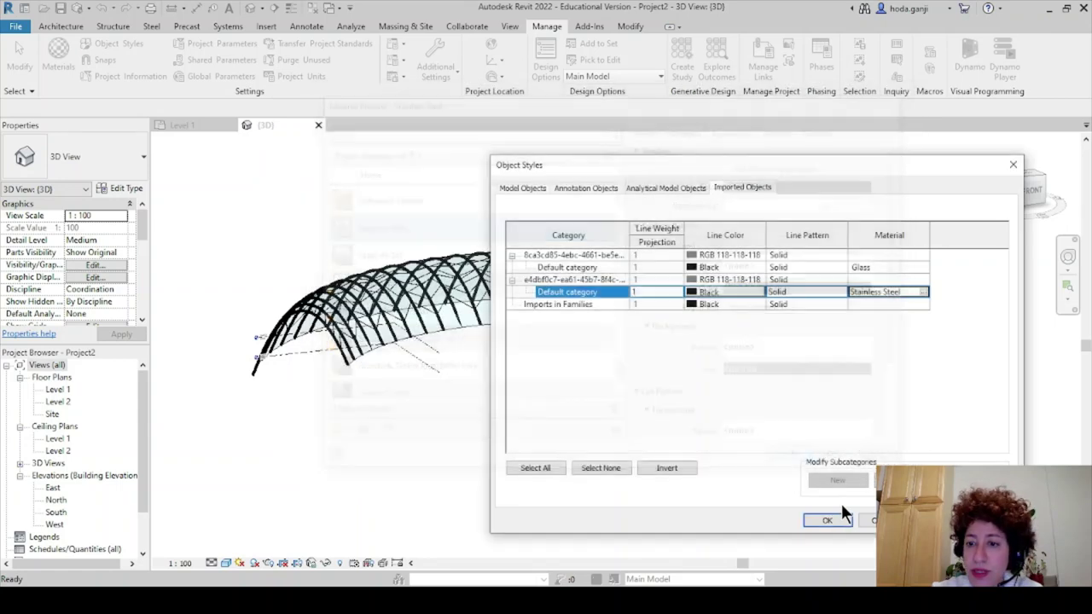
pyautogui.click(833, 516)
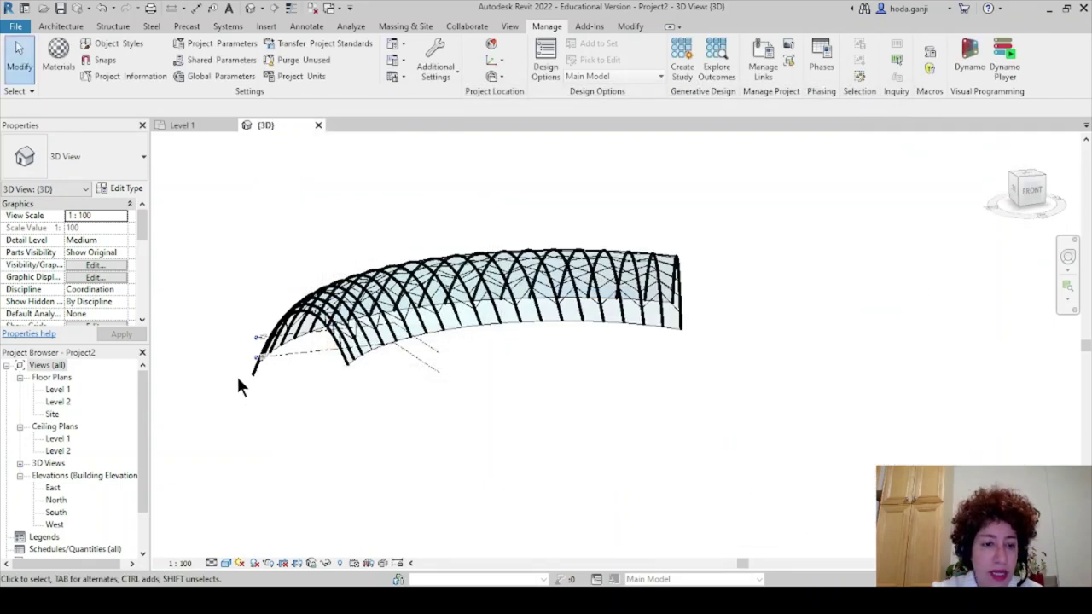
# Step: Examine the glazed arch structure up close in the 3D view and in the Level 1 floor plan
pyautogui.scroll(5, 241, 383)
pyautogui.scroll(1, 254, 413)
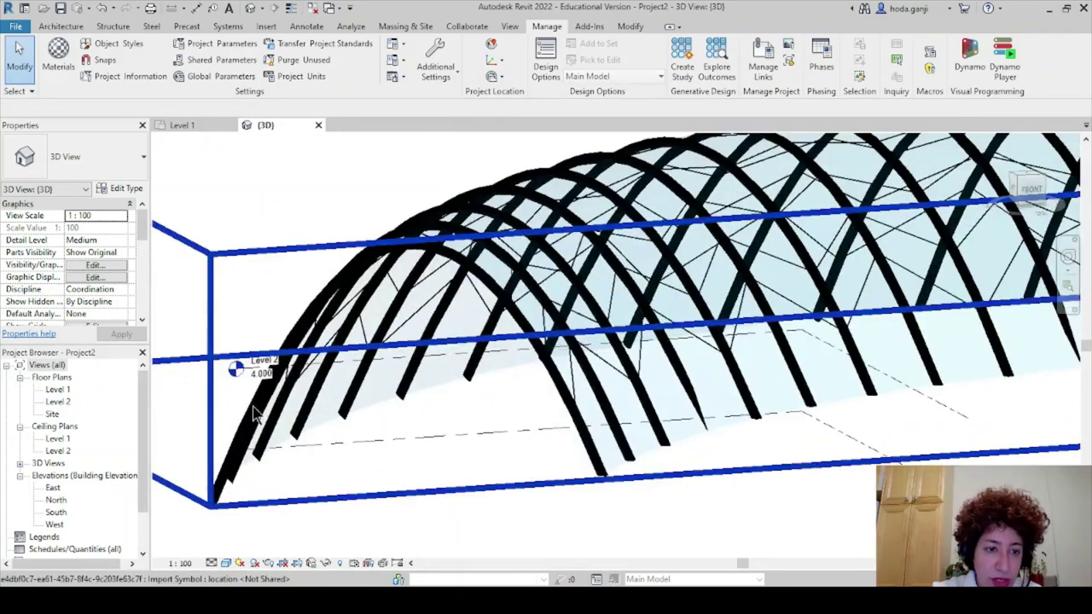
pyautogui.scroll(-1, 418, 443)
pyautogui.keyDown('shift'); pyautogui.moveTo(418, 444); pyautogui.dragTo(431, 431, button='middle'); pyautogui.keyUp('shift')
pyautogui.scroll(-1, 432, 432)
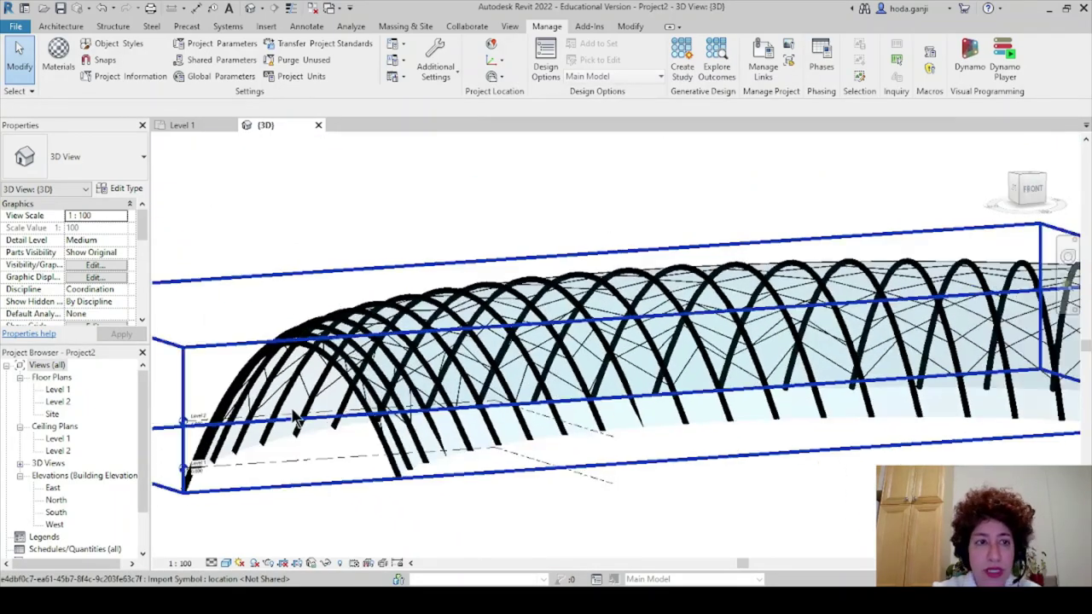
pyautogui.doubleClick(57, 389)
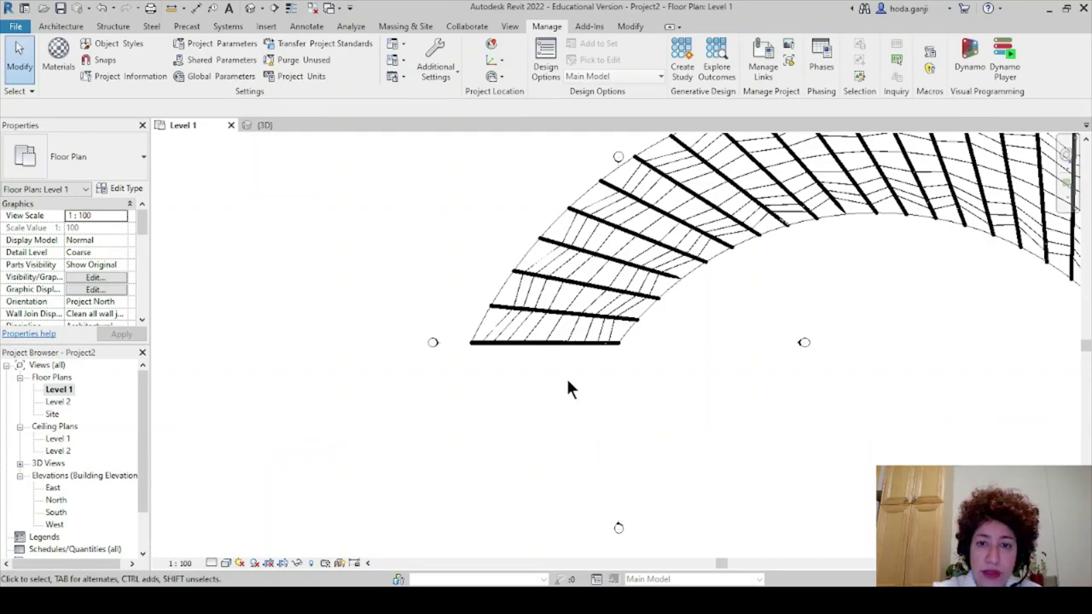
pyautogui.scroll(-3, 566, 376)
pyautogui.scroll(1, 897, 284)
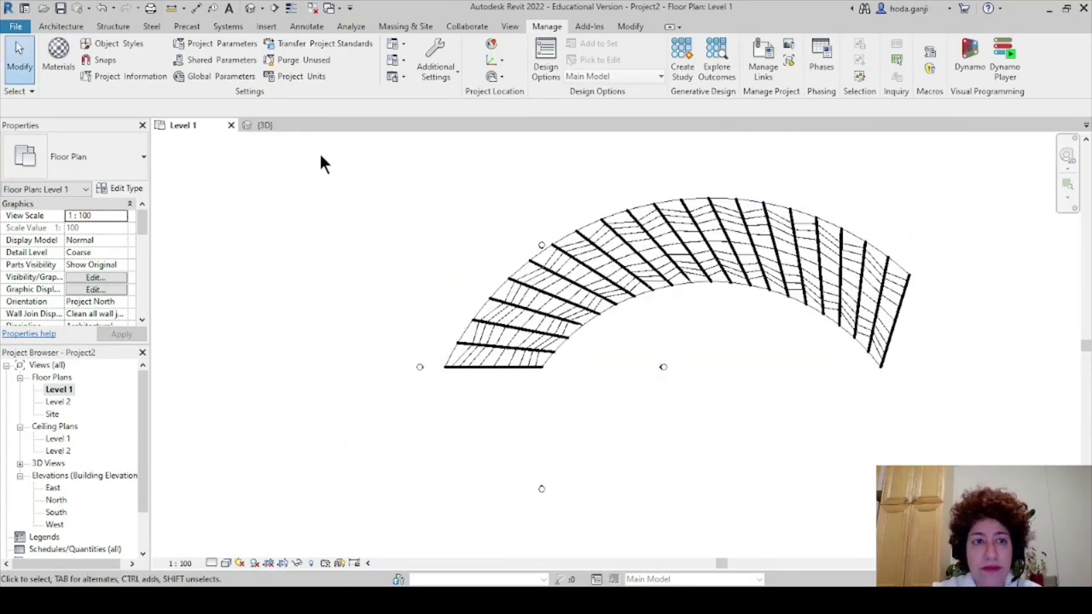
pyautogui.click(264, 126)
pyautogui.keyDown('shift'); pyautogui.moveTo(490, 495); pyautogui.dragTo(514, 504, button='middle'); pyautogui.keyUp('shift')
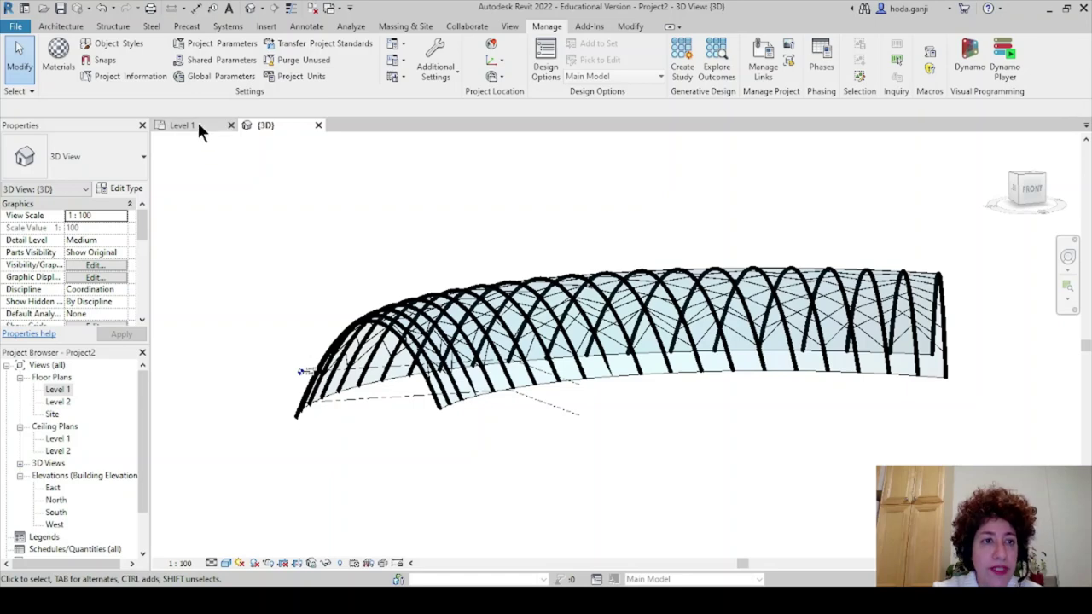
# Step: In the Level 1 plan, place a perspective camera southwest of the arches, aimed across them toward the middle of the outer curve
pyautogui.click(183, 125)
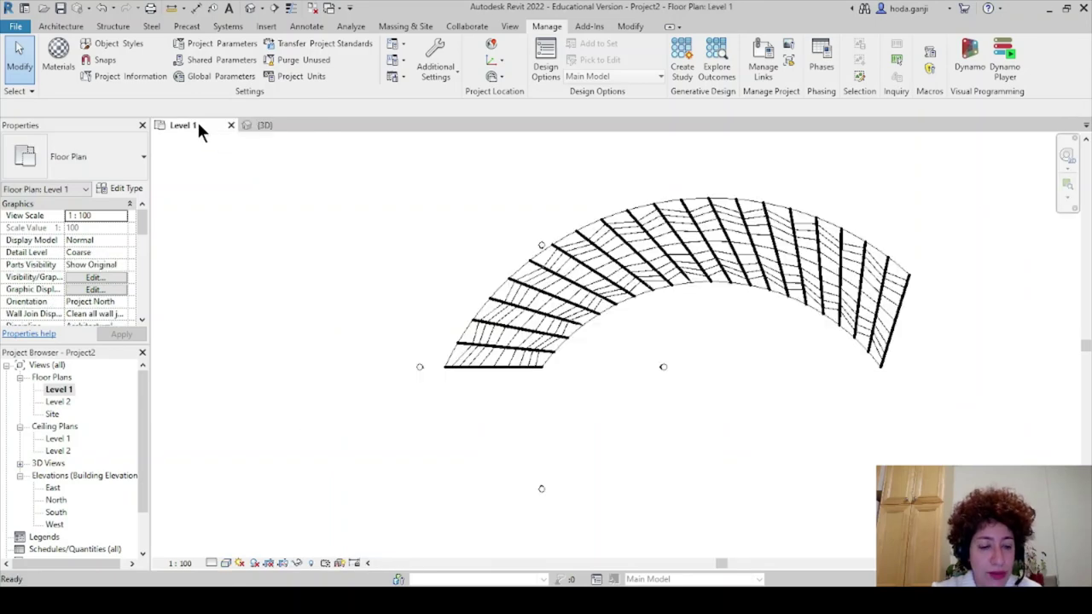
pyautogui.moveTo(514, 373); pyautogui.dragTo(405, 393, button='middle')
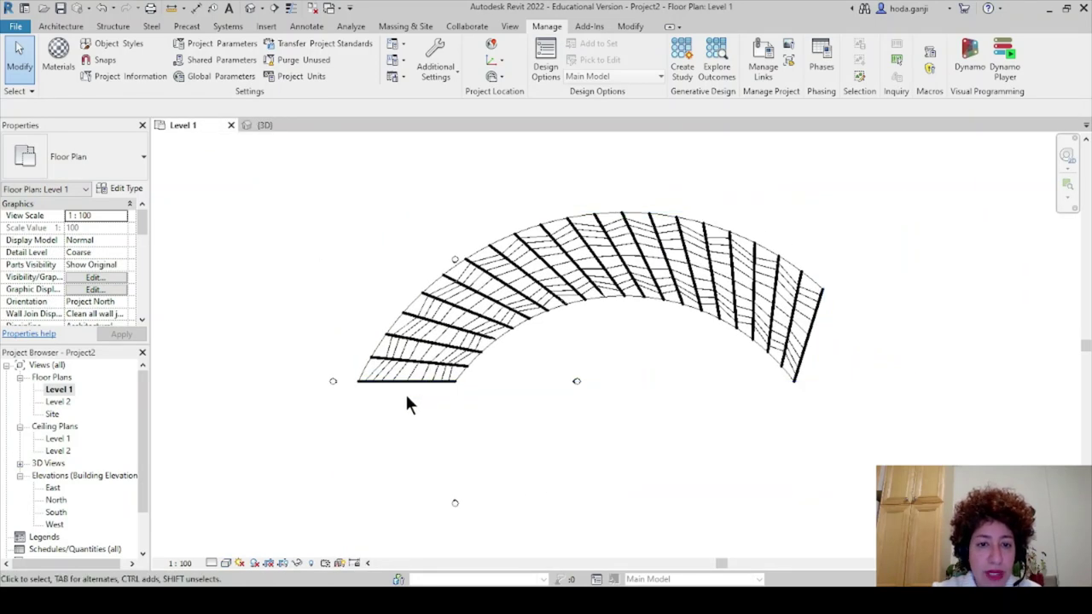
pyautogui.scroll(1, 405, 392)
pyautogui.scroll(1, 409, 399)
pyautogui.moveTo(548, 427); pyautogui.dragTo(493, 416, button='middle')
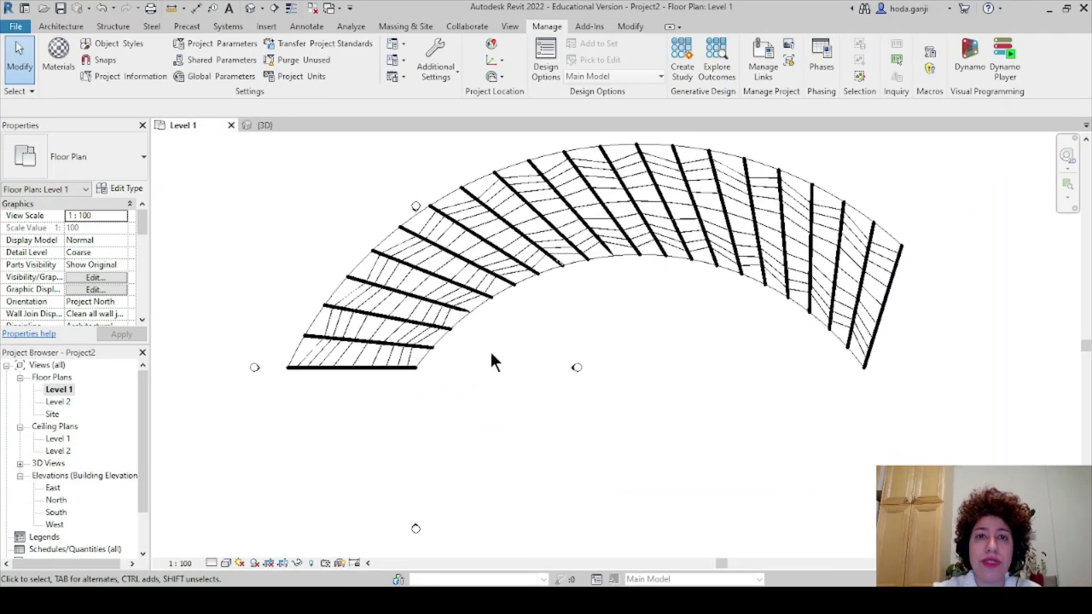
pyautogui.click(510, 27)
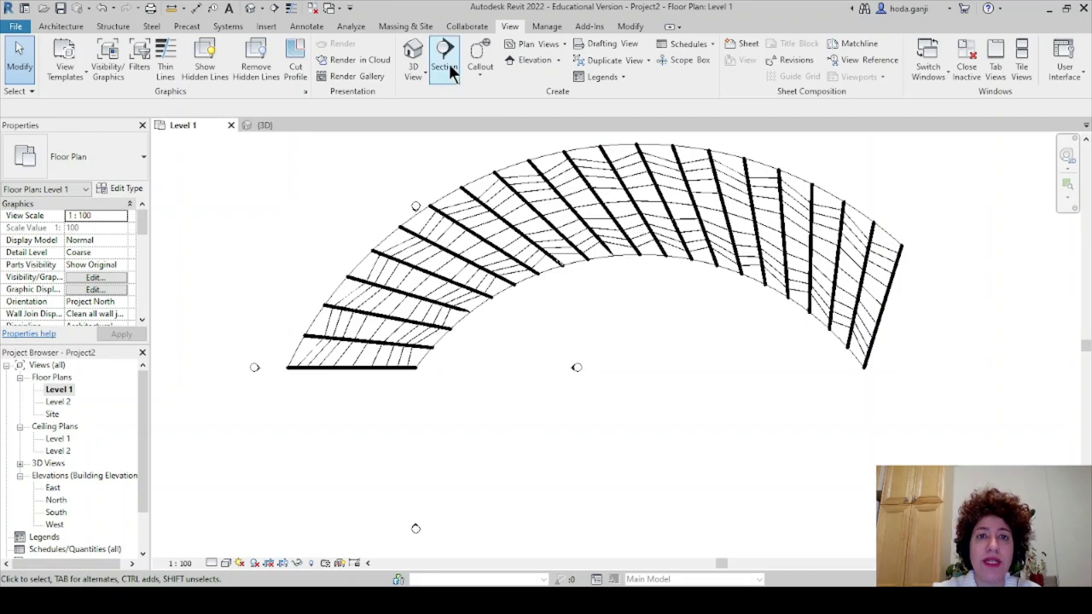
pyautogui.click(422, 74)
pyautogui.click(434, 120)
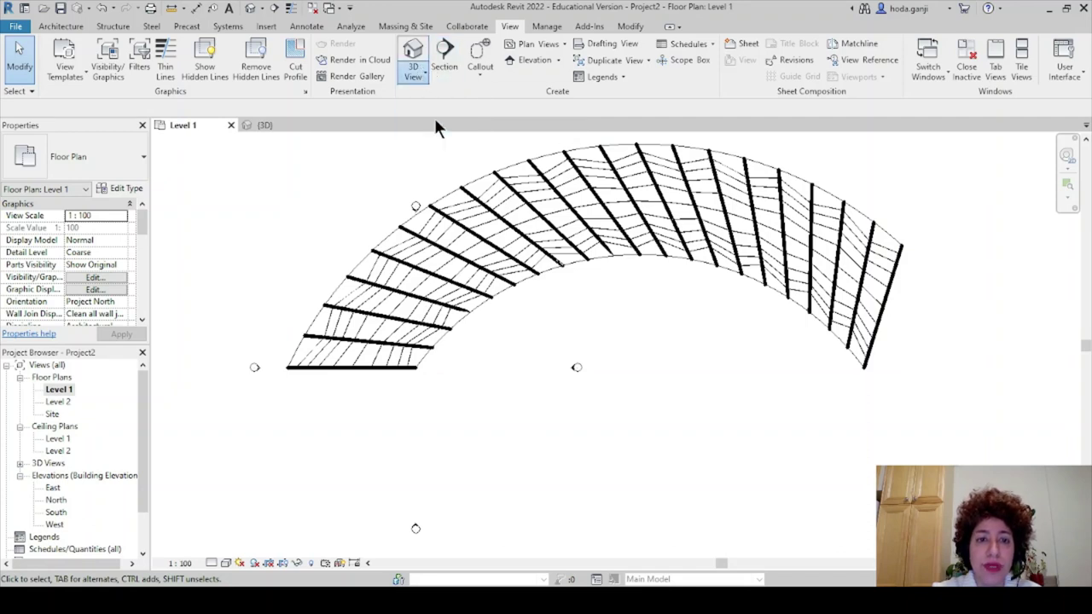
pyautogui.click(243, 514)
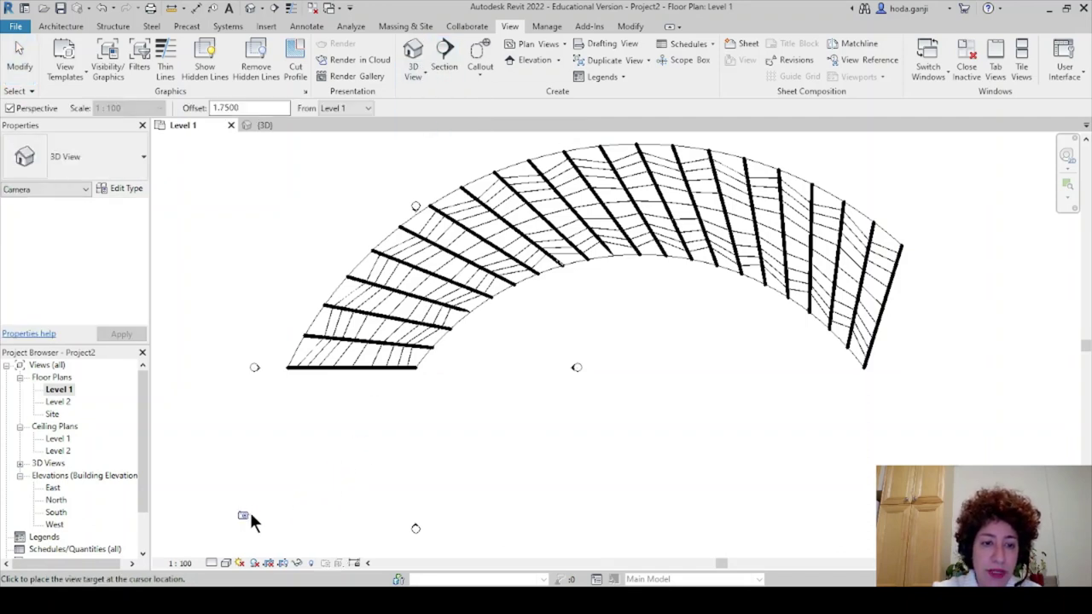
pyautogui.click(710, 194)
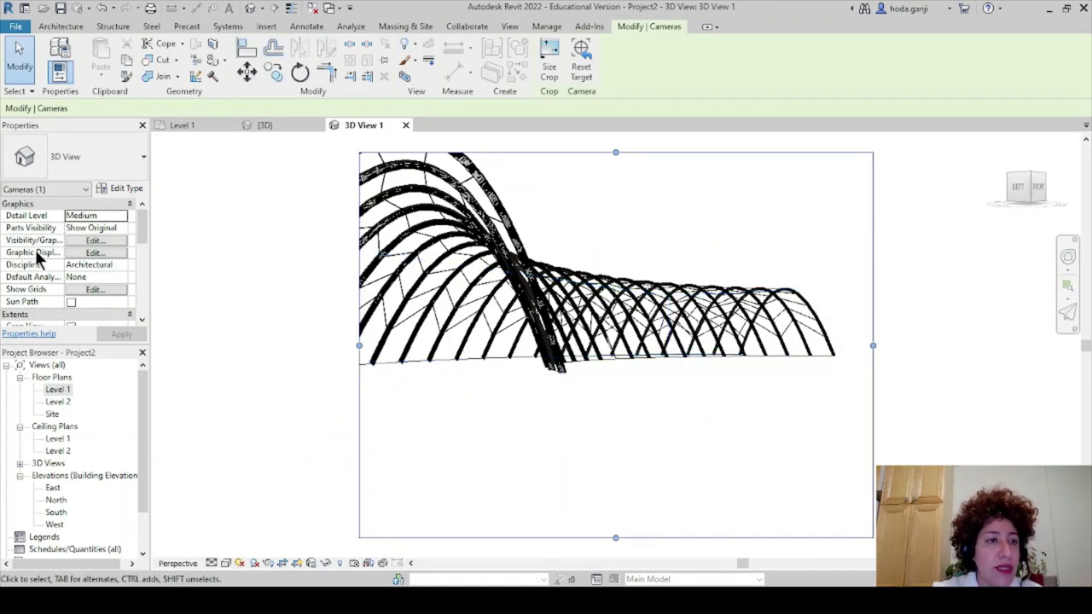
# Step: Turn off Far Clip Active for the new camera view and apply the change
pyautogui.scroll(-5, 54, 244)
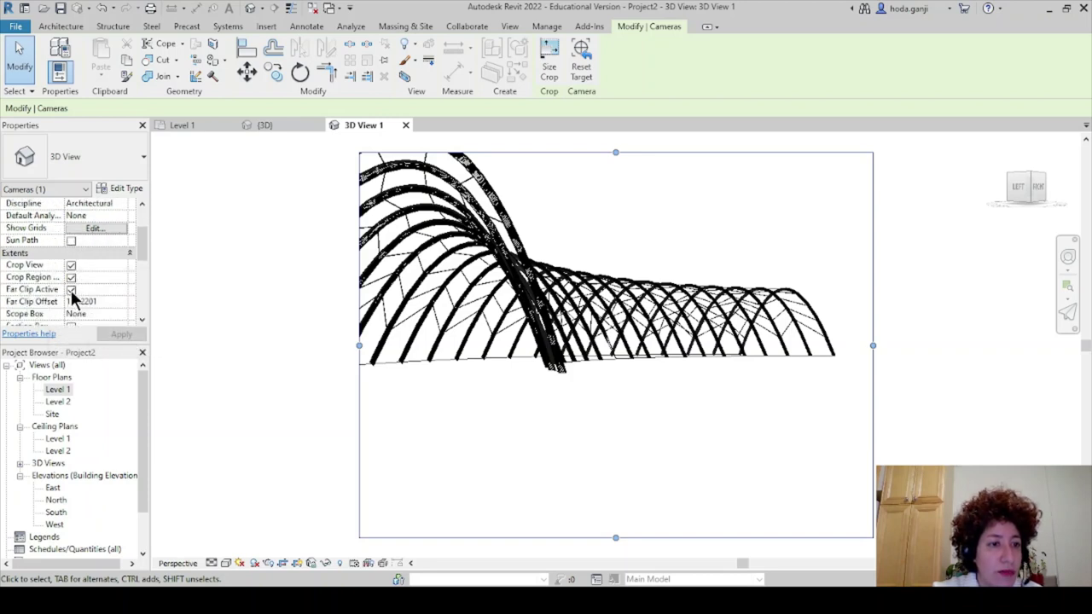
pyautogui.click(72, 290)
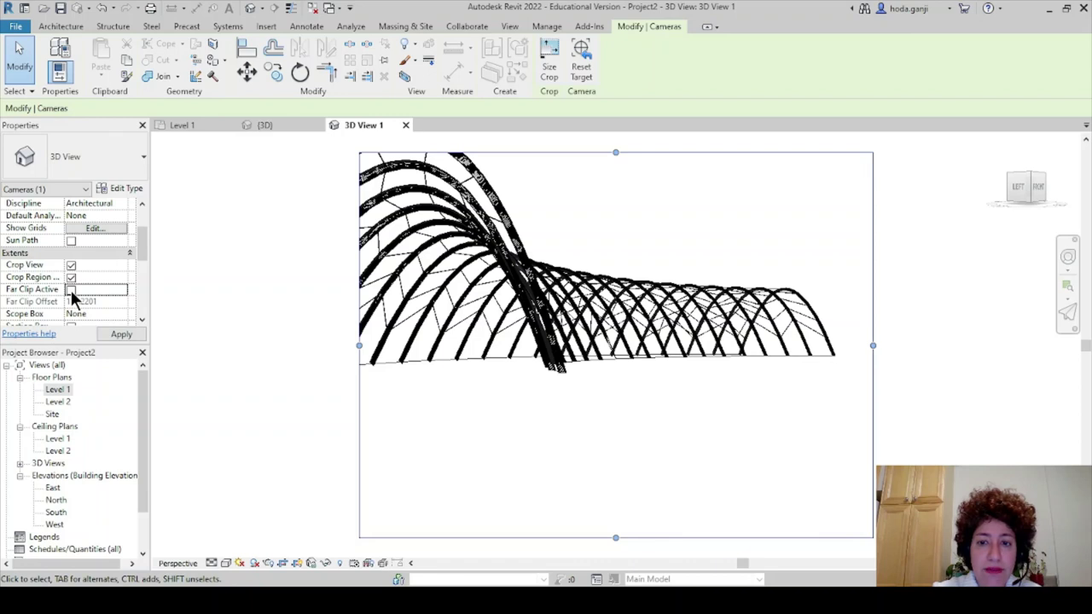
pyautogui.click(120, 334)
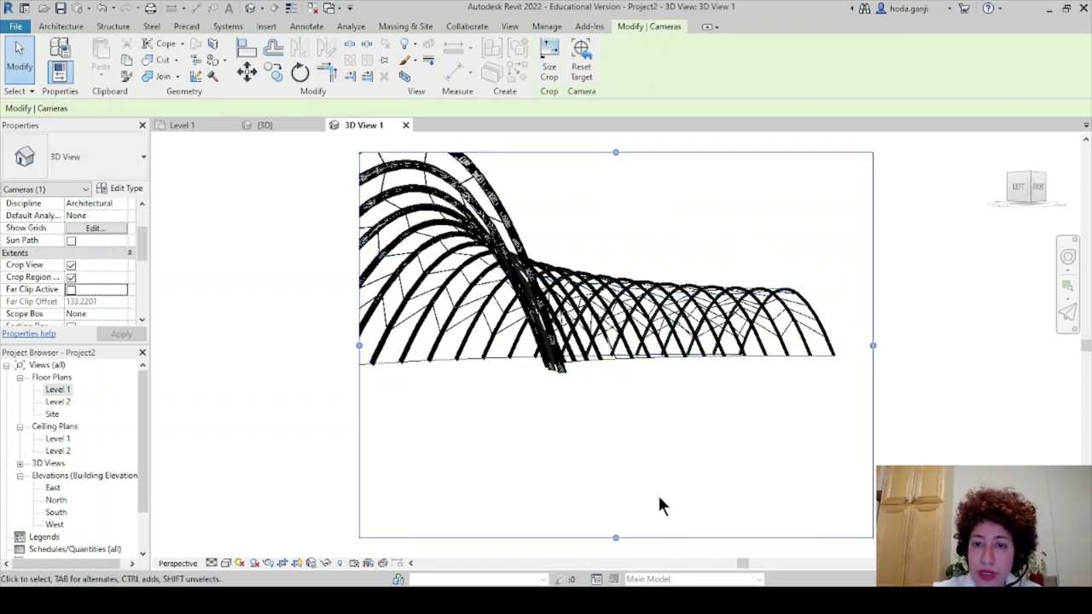
# Step: Resize the camera view's crop region to frame the whole arch structure, trimming the empty area below it
pyautogui.moveTo(614, 537); pyautogui.dragTo(614, 415)
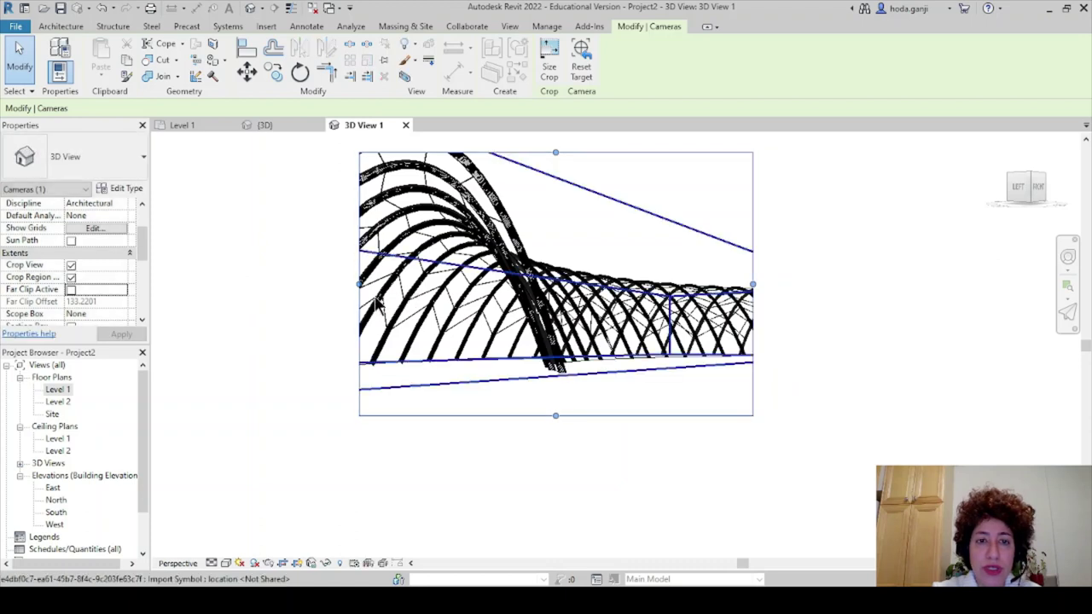
pyautogui.click(367, 475)
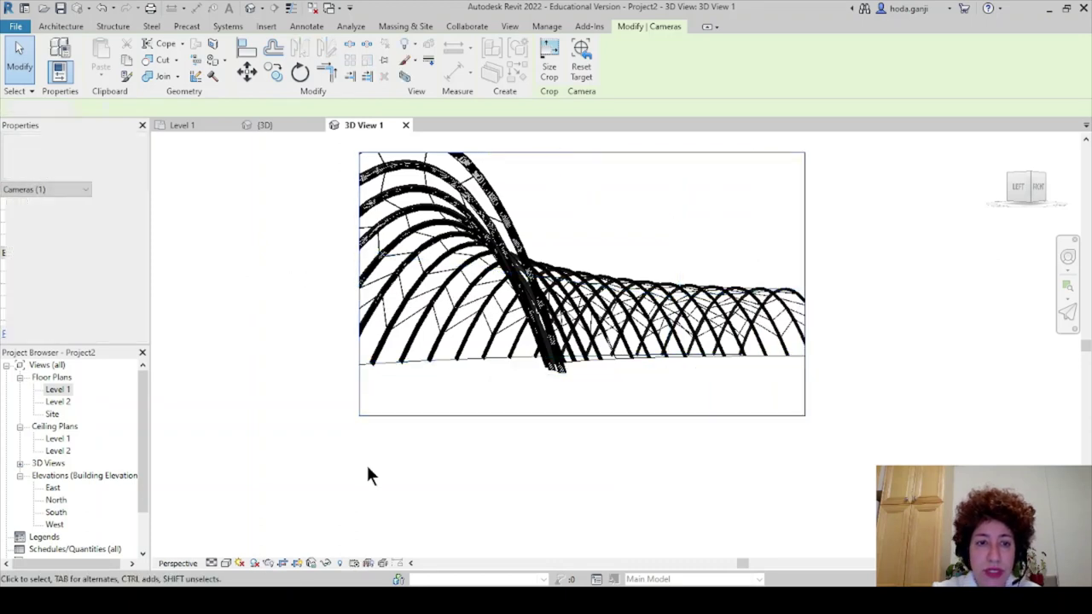
pyautogui.click(357, 299)
pyautogui.moveTo(357, 285); pyautogui.dragTo(224, 284)
pyautogui.moveTo(539, 324); pyautogui.dragTo(603, 334, button='middle')
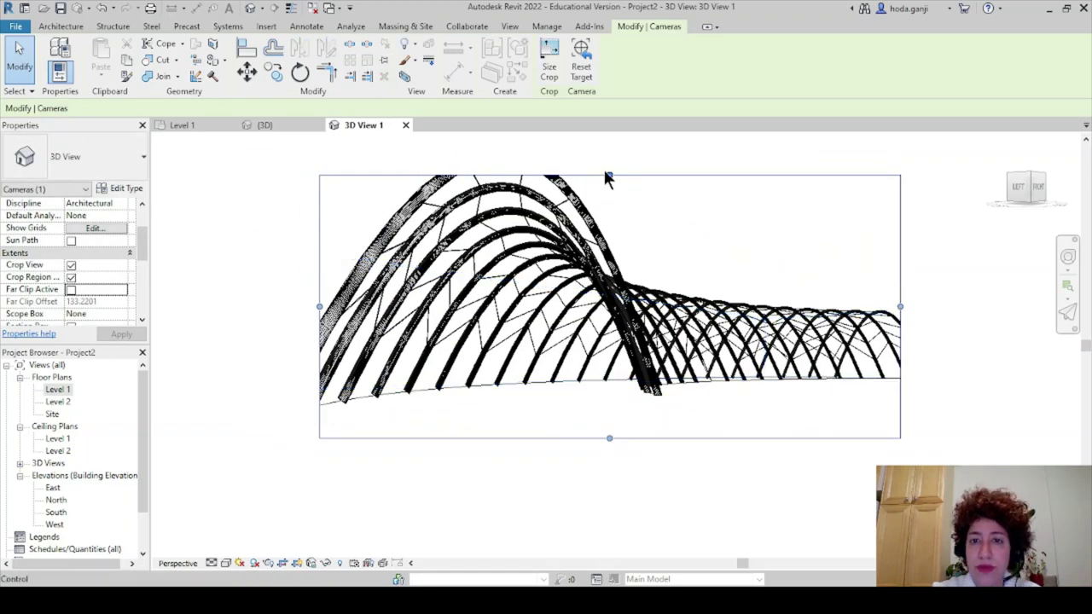
pyautogui.moveTo(607, 176); pyautogui.dragTo(602, 142)
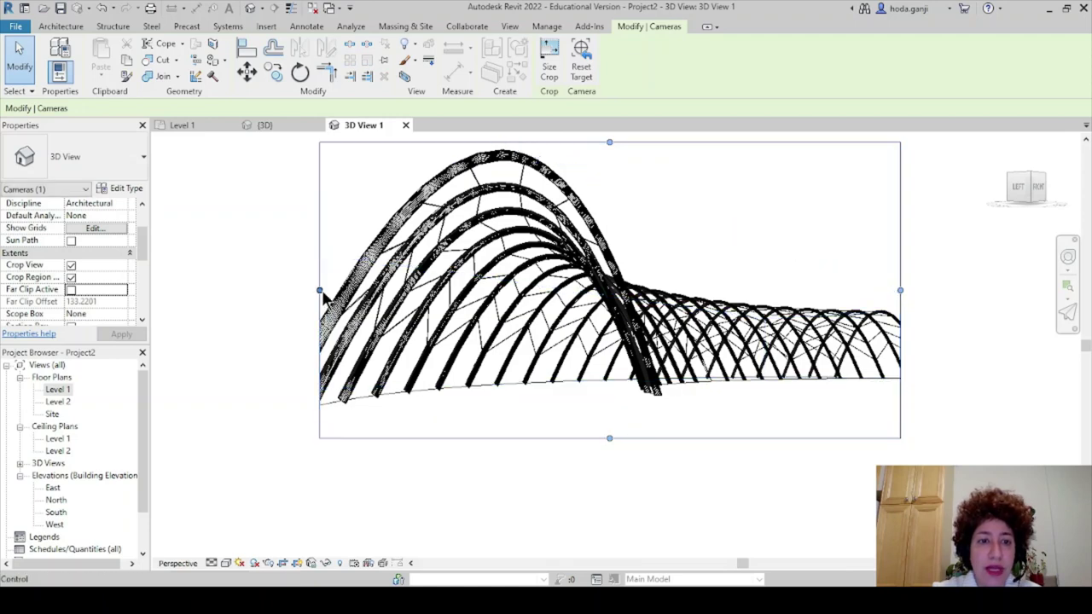
pyautogui.moveTo(319, 290); pyautogui.dragTo(288, 288)
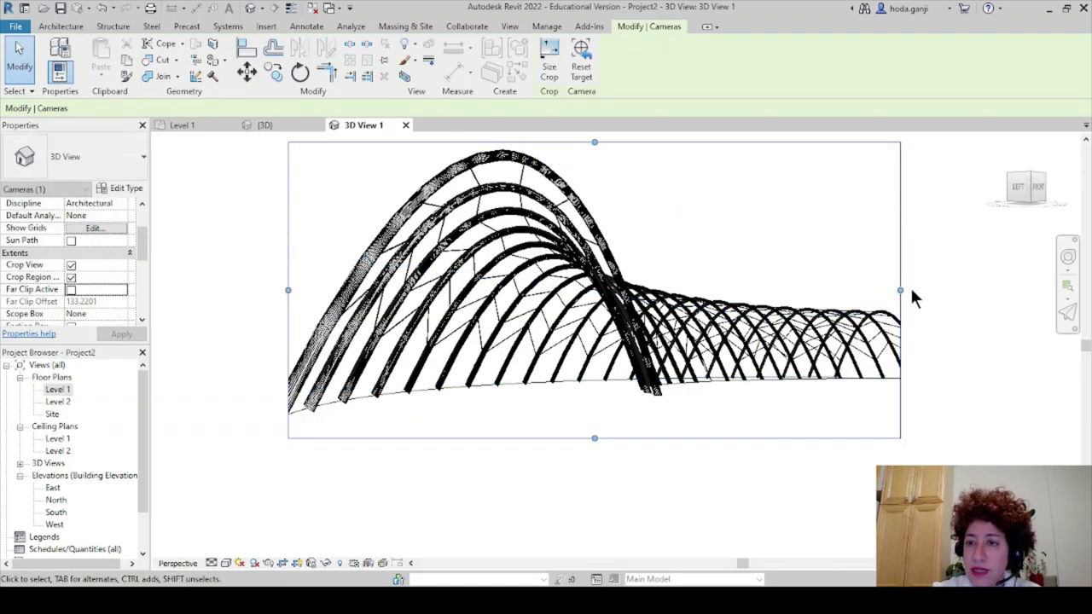
pyautogui.moveTo(901, 290); pyautogui.dragTo(963, 290)
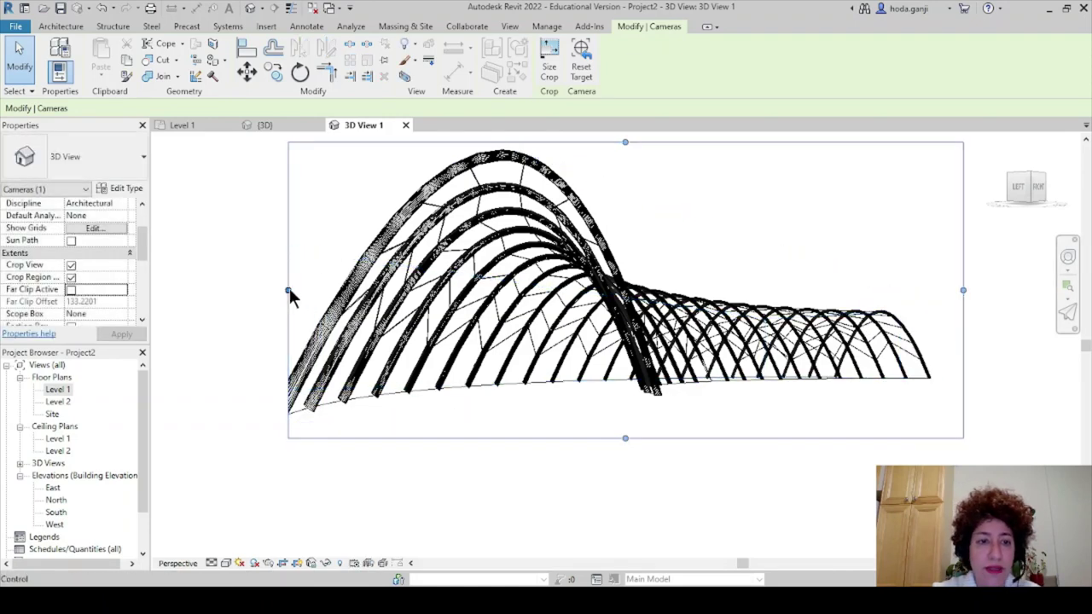
pyautogui.moveTo(288, 293); pyautogui.dragTo(239, 284)
pyautogui.click(274, 549)
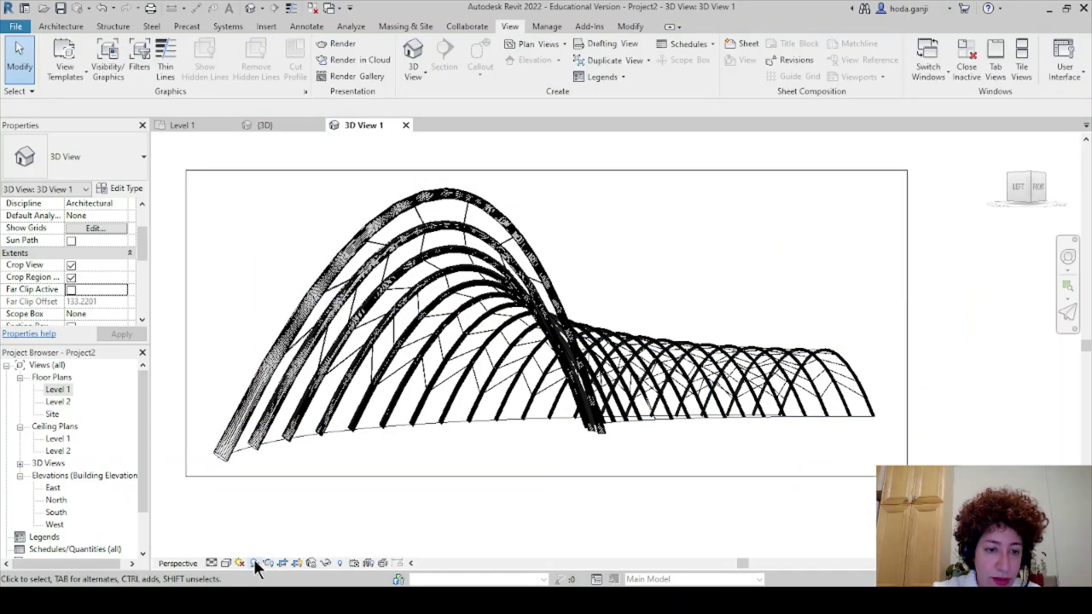
# Step: Set the camera view's visual style to Shaded
pyautogui.click(225, 563)
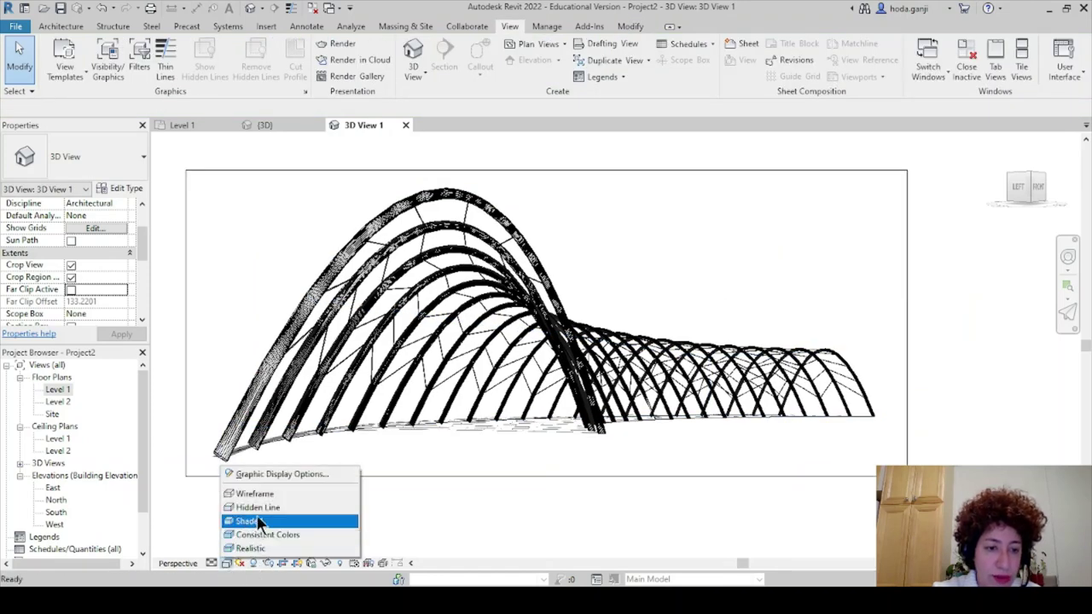
pyautogui.click(256, 521)
pyautogui.scroll(2, 444, 510)
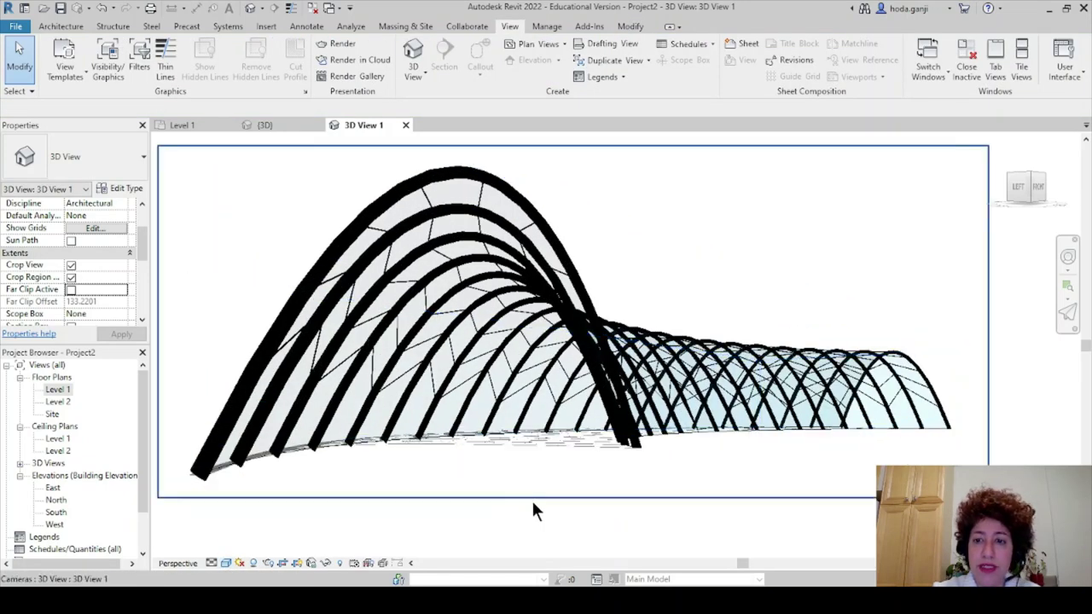
pyautogui.scroll(2, 533, 503)
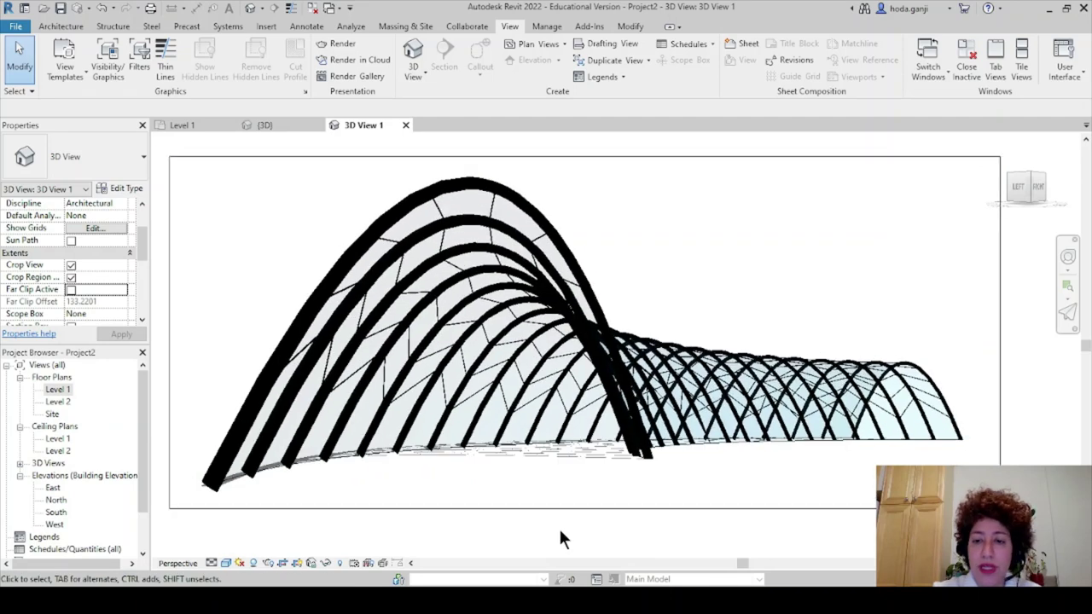
# Step: Load the M_RPC Female family from the US Entourage library folder as a site component
pyautogui.click(405, 25)
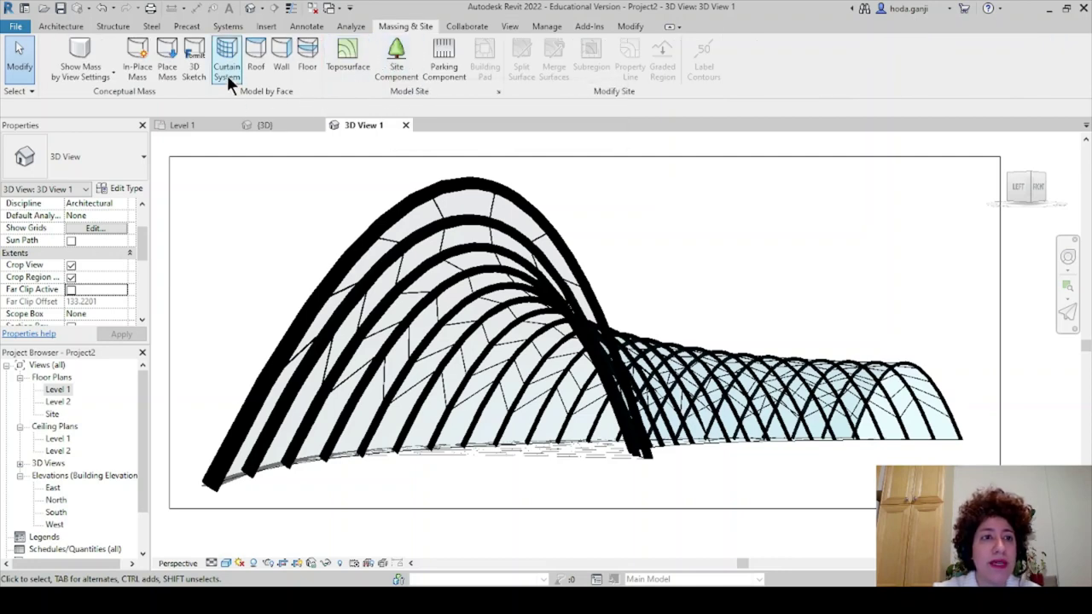
pyautogui.click(396, 56)
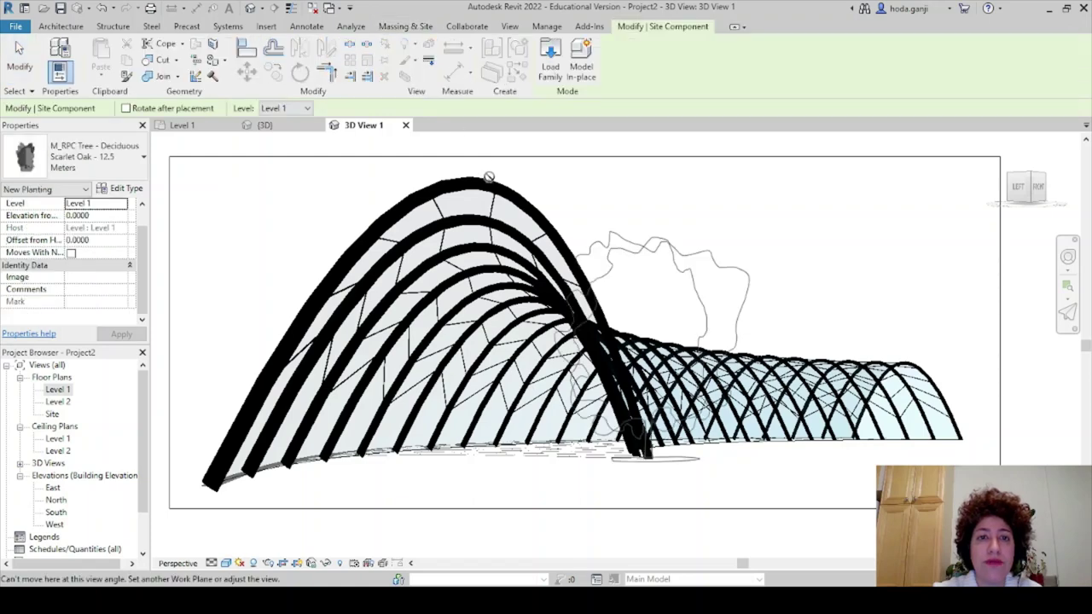
pyautogui.click(550, 58)
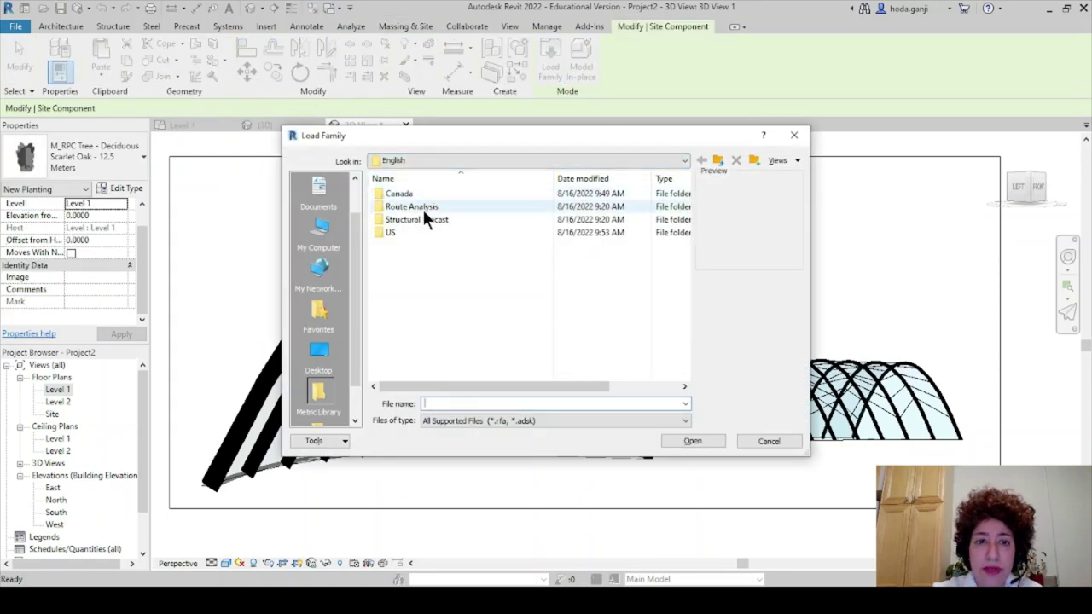
pyautogui.doubleClick(410, 232)
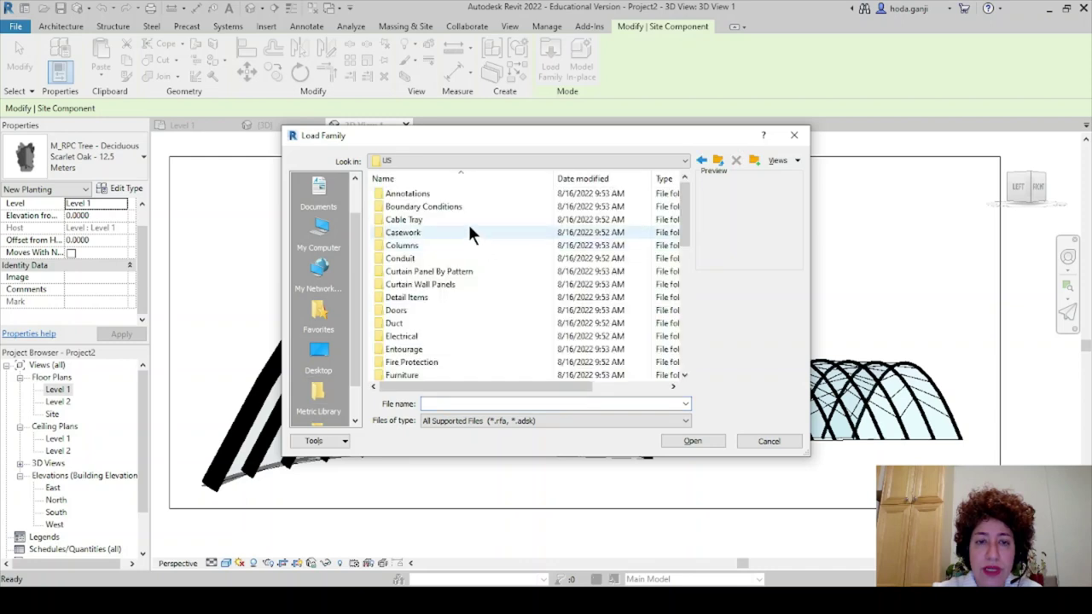
pyautogui.doubleClick(427, 348)
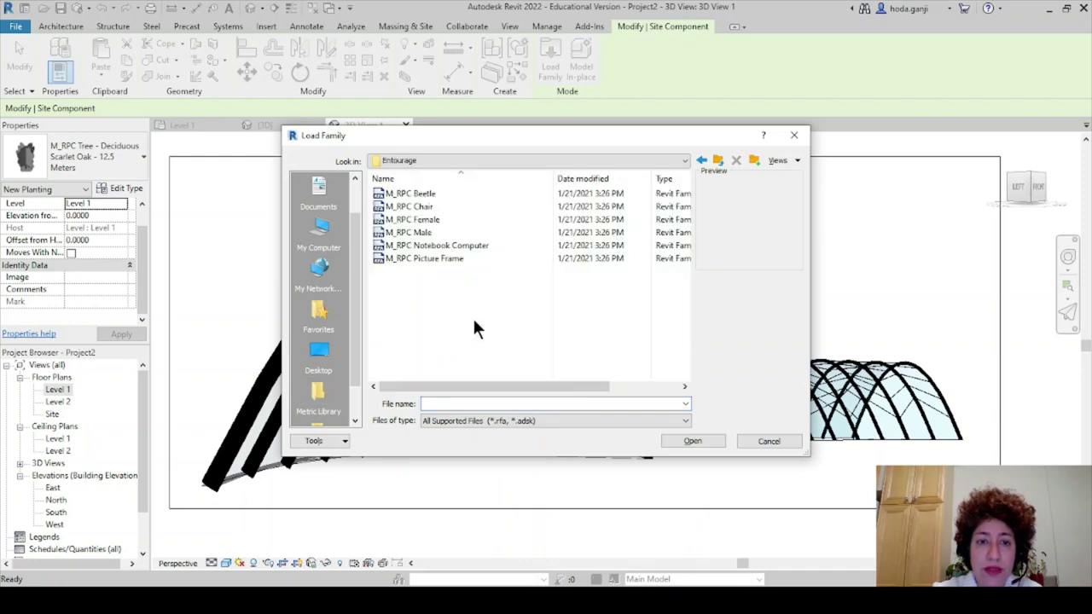
pyautogui.click(463, 193)
pyautogui.click(453, 208)
pyautogui.click(457, 220)
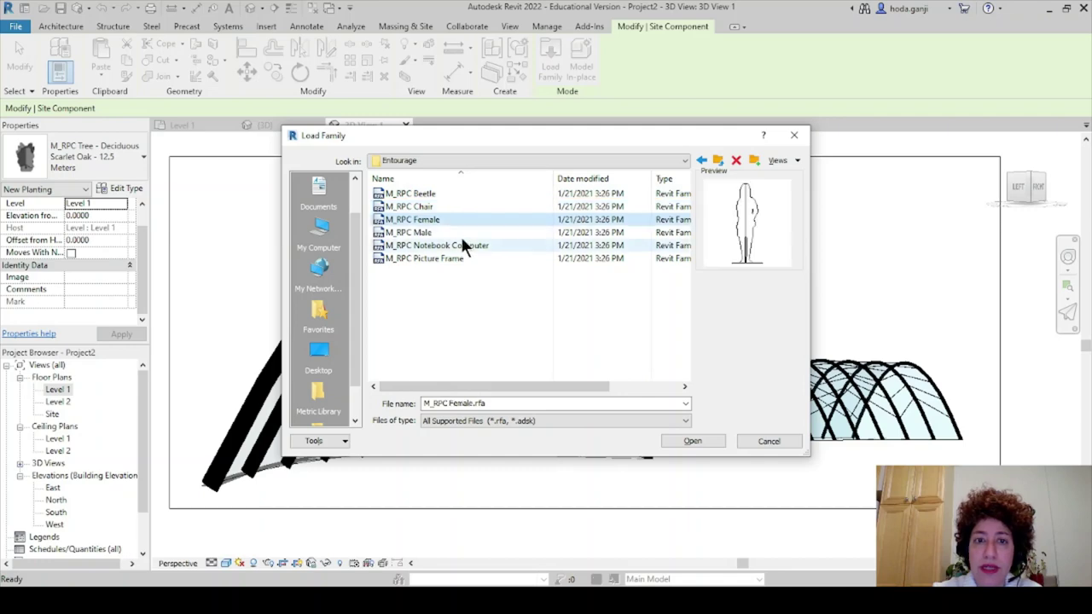
pyautogui.click(459, 232)
pyautogui.click(461, 245)
pyautogui.click(458, 257)
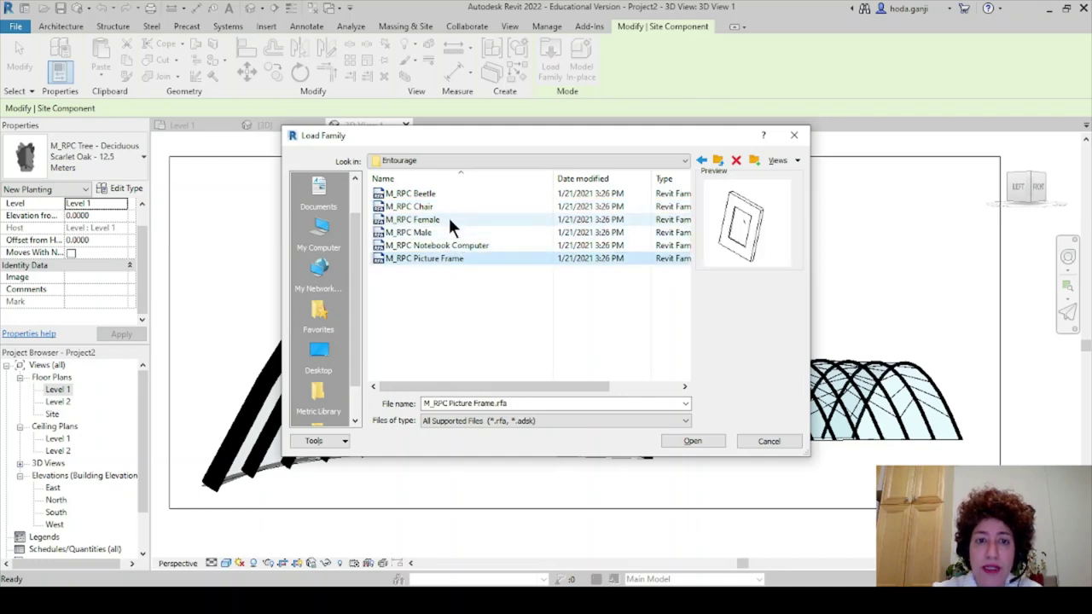
pyautogui.click(447, 219)
pyautogui.click(691, 441)
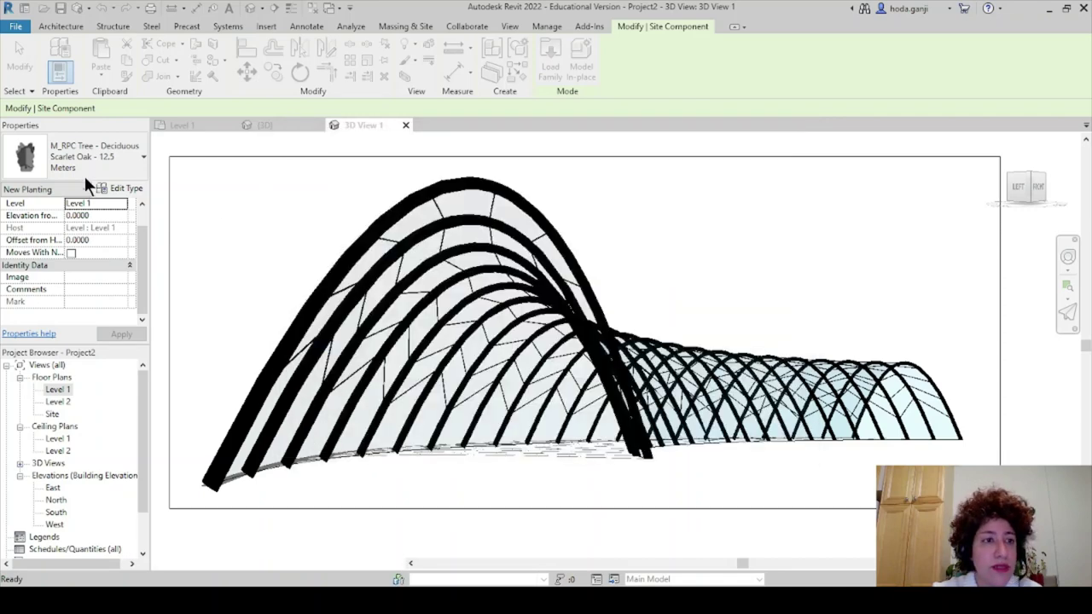
# Step: Place an M_RPC Female figure of type Tina on Level 1 in front of the nearest arches
pyautogui.click(108, 174)
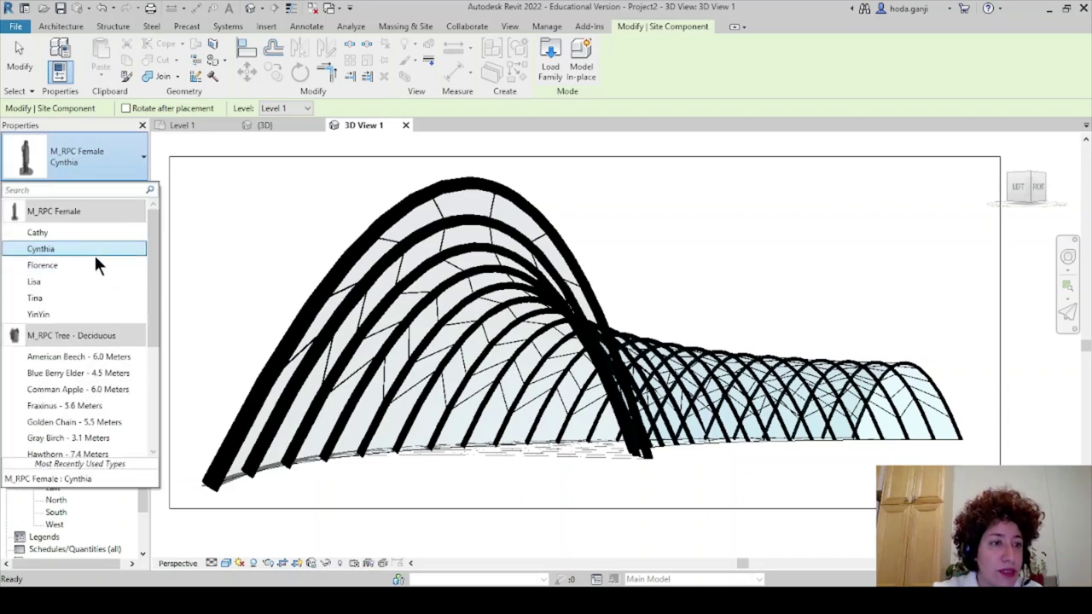
pyautogui.click(92, 255)
pyautogui.click(101, 165)
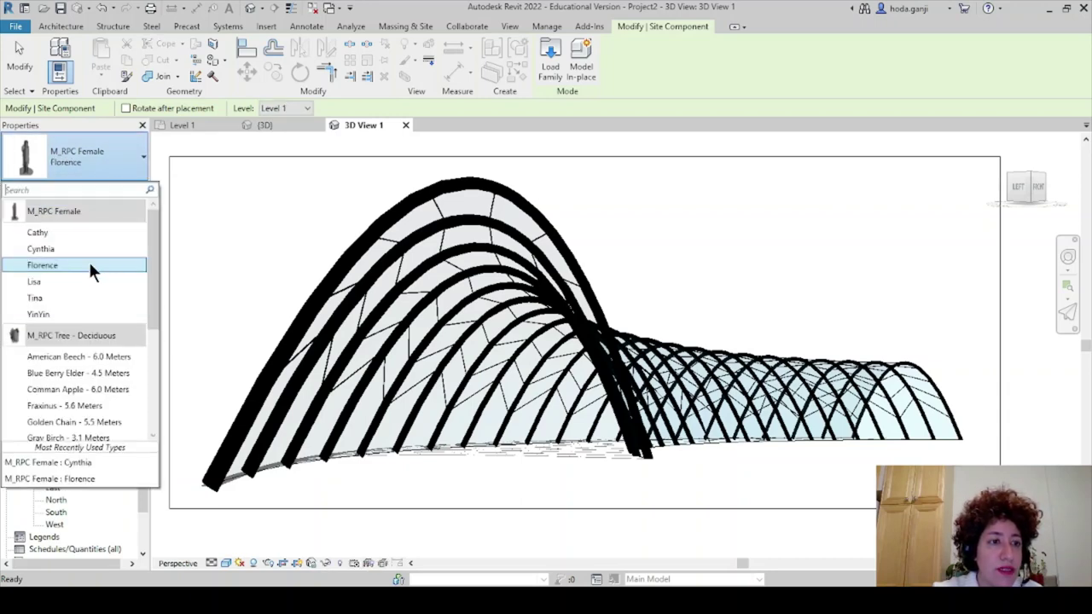
pyautogui.click(92, 281)
pyautogui.click(99, 162)
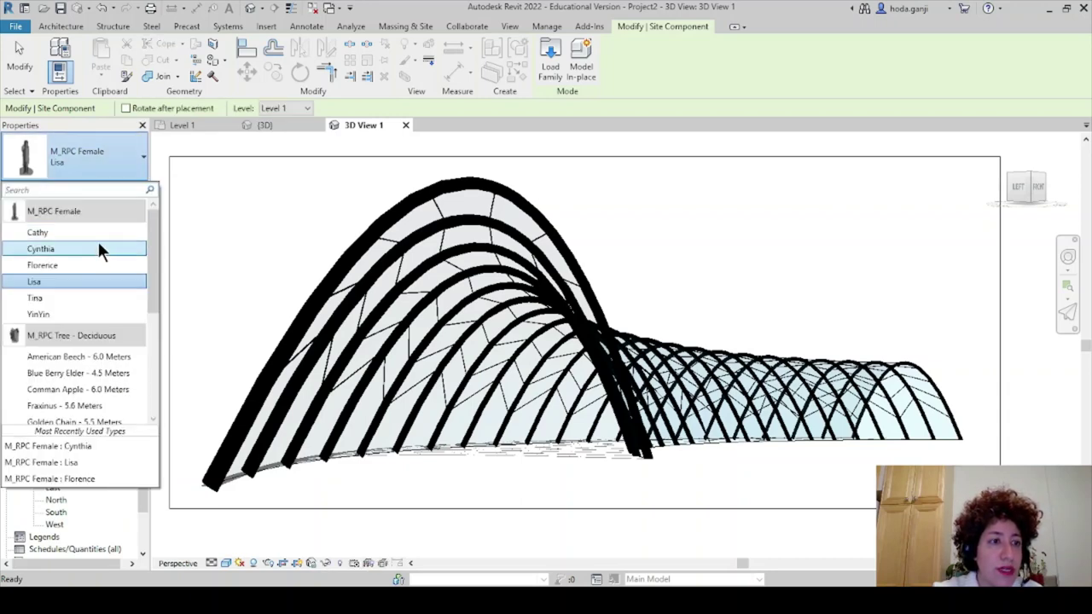
pyautogui.click(92, 297)
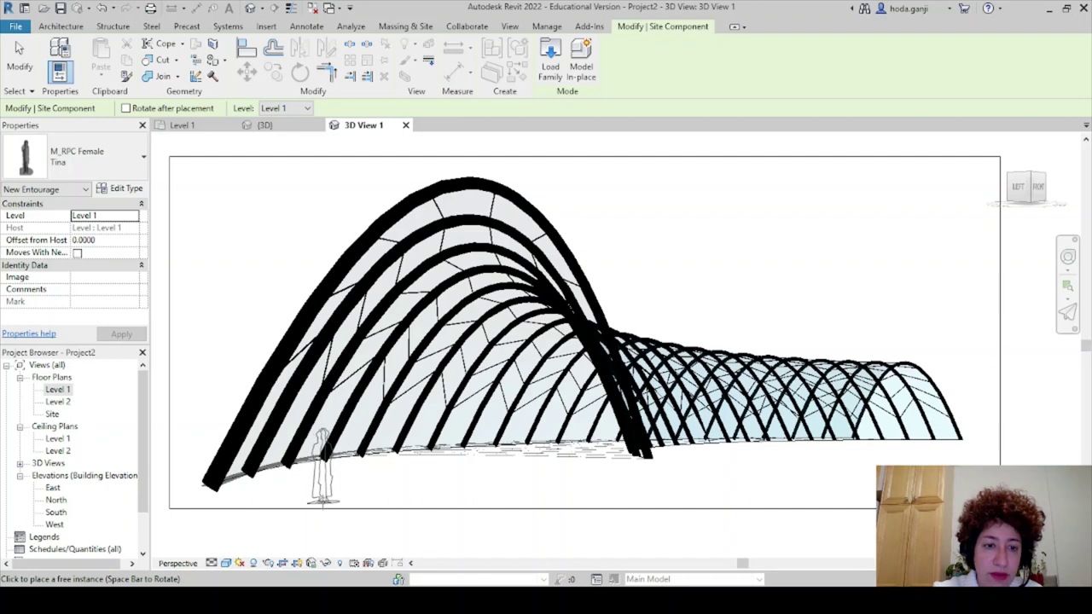
pyautogui.click(320, 496)
# Step: Place an M_RPC Female figure of type Florence near the far end of the structure and end the placement
pyautogui.click(83, 162)
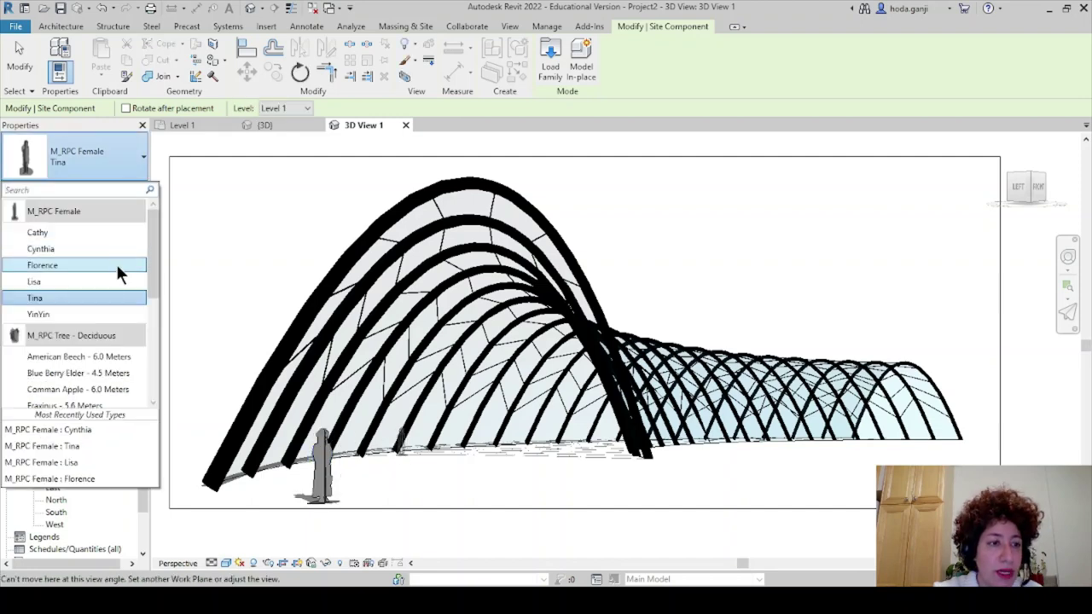
pyautogui.click(115, 261)
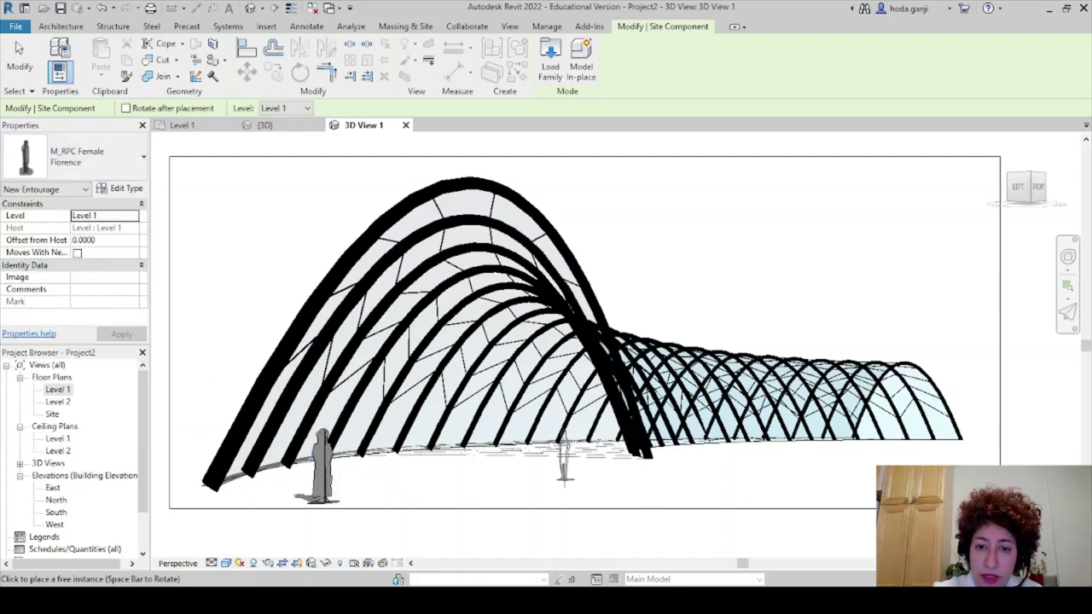
pyautogui.click(896, 452)
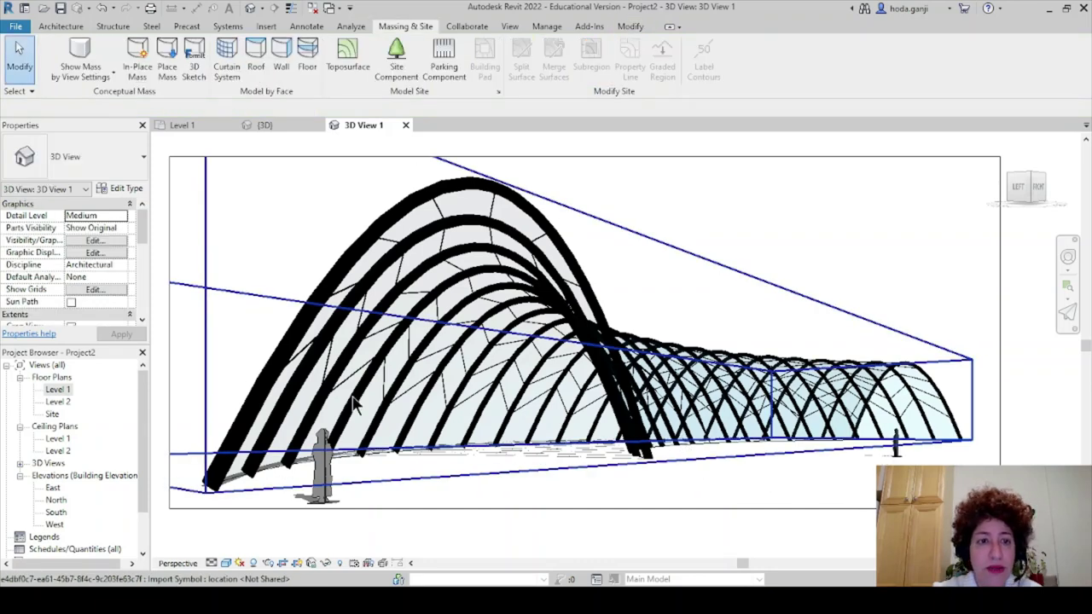
pyautogui.press('Escape')
pyautogui.scroll(-1, 616, 325)
pyautogui.scroll(1, 618, 331)
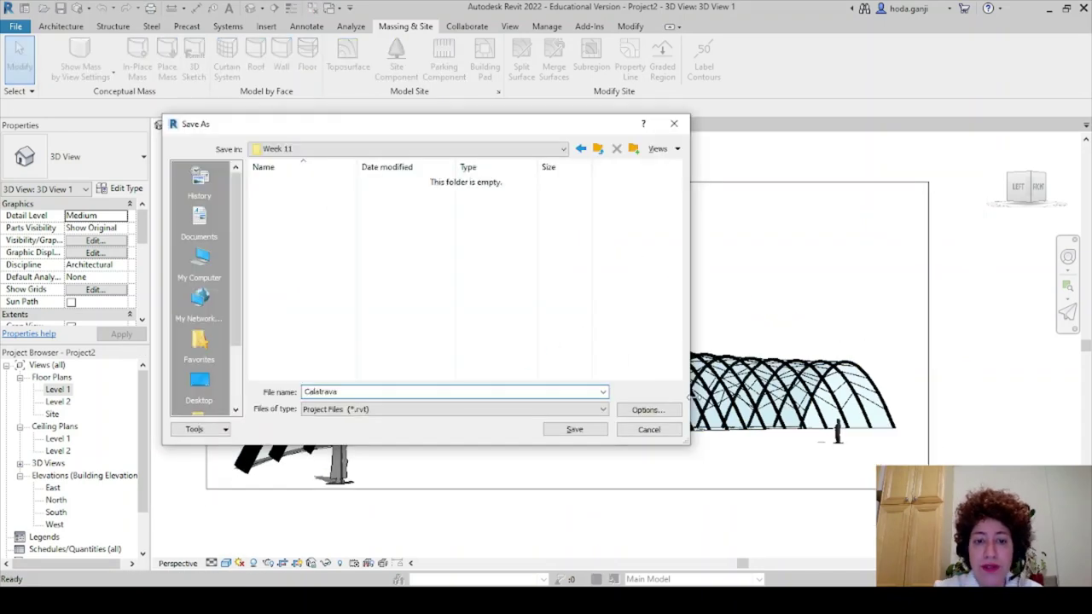
# Step: Save the project as Calatrava in the Week 11 folder with maximum backups set to 1
pyautogui.click(666, 408)
pyautogui.moveTo(490, 171); pyautogui.dragTo(587, 157)
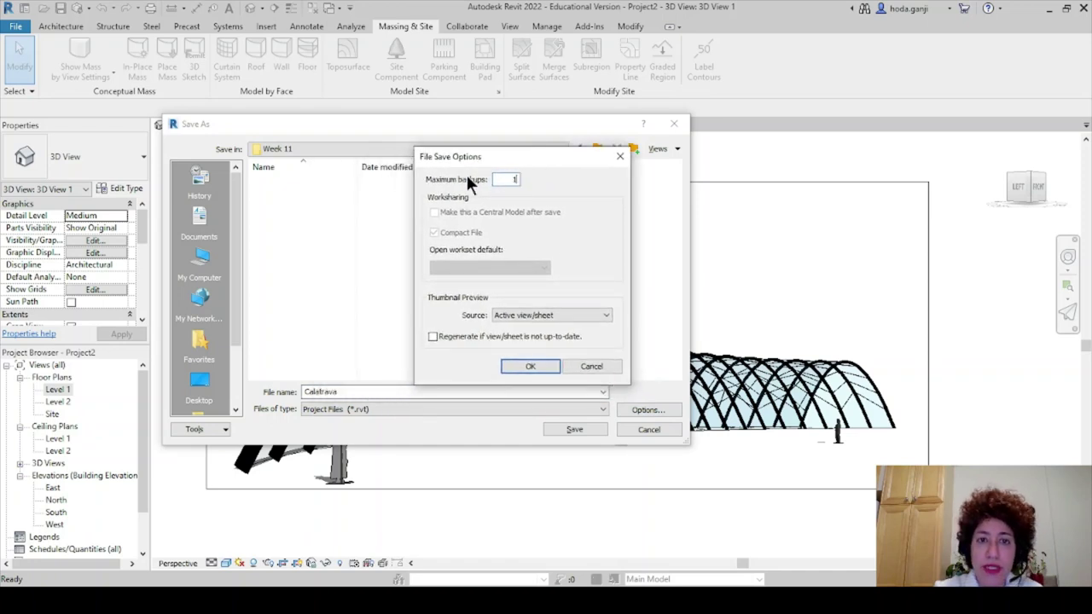
pyautogui.click(539, 365)
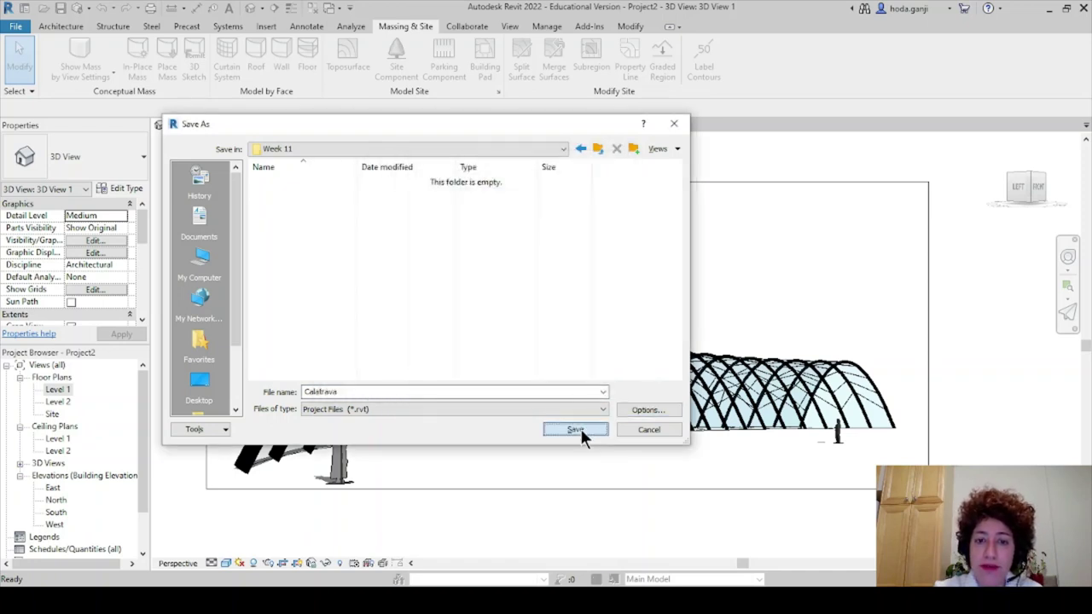
pyautogui.click(579, 428)
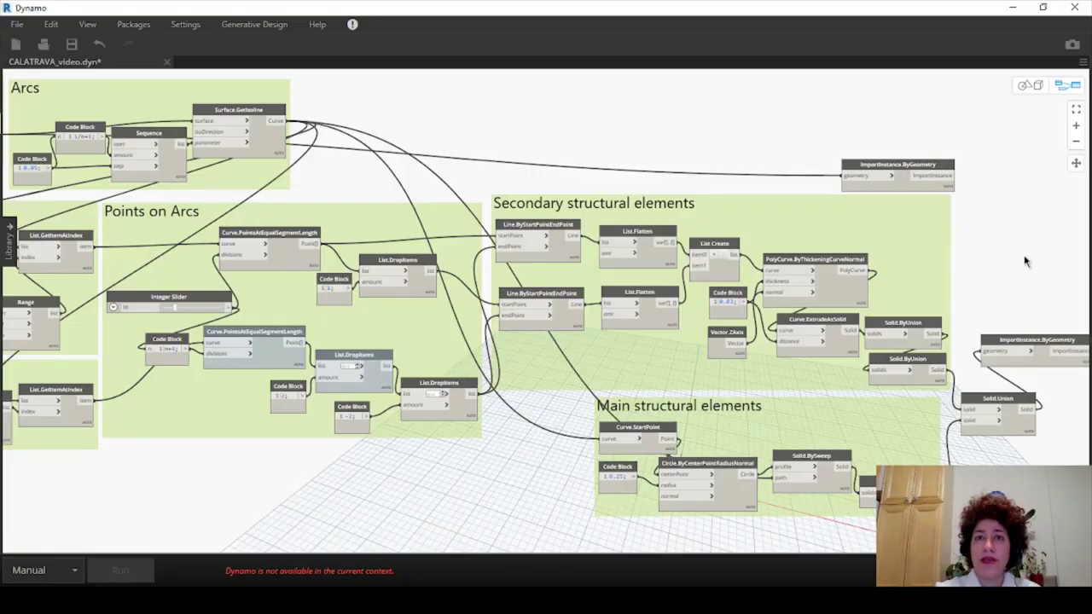